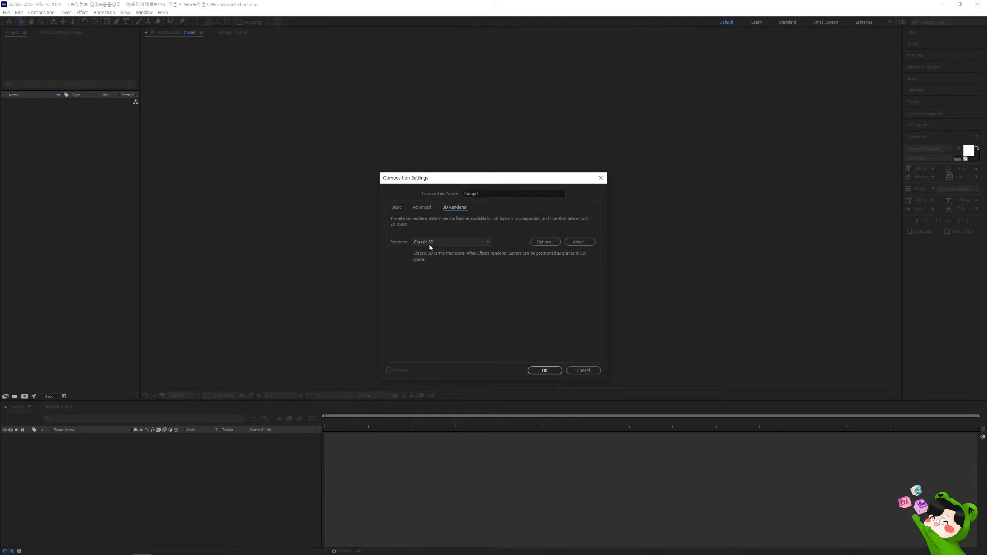
- Create a 30-second composition with the HDTV 1080 29.97 preset and the CINEMA 4D 3D renderer
click(447, 245)
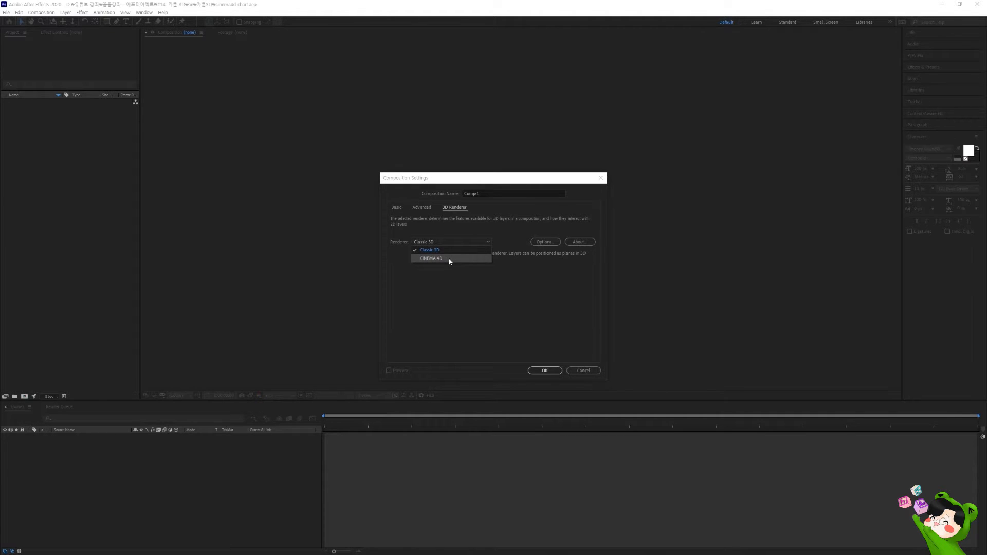
click(450, 260)
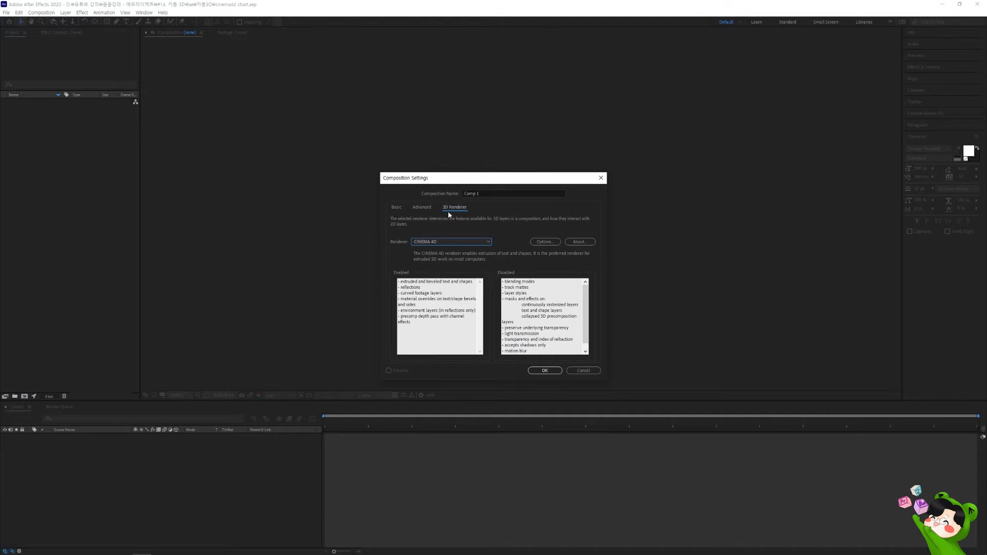
click(443, 242)
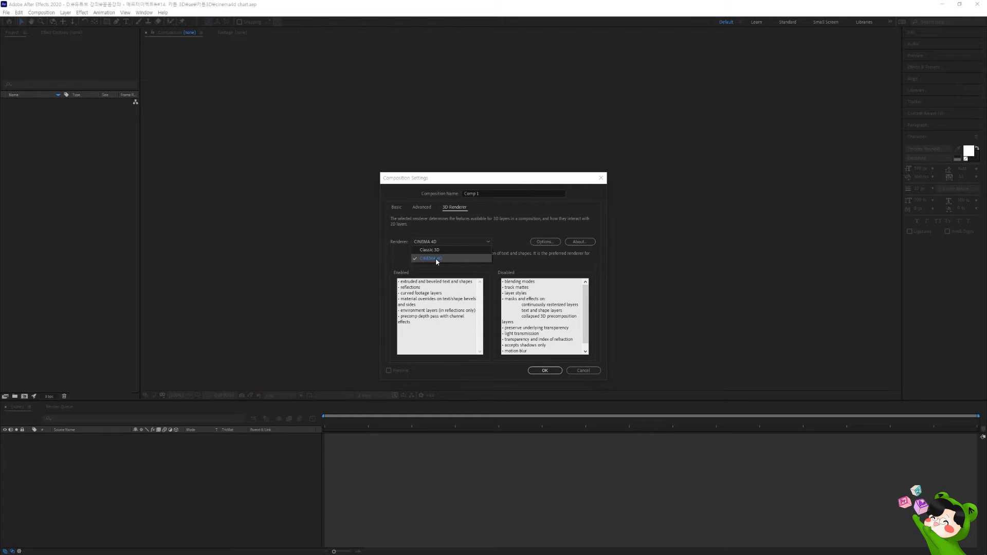
click(441, 259)
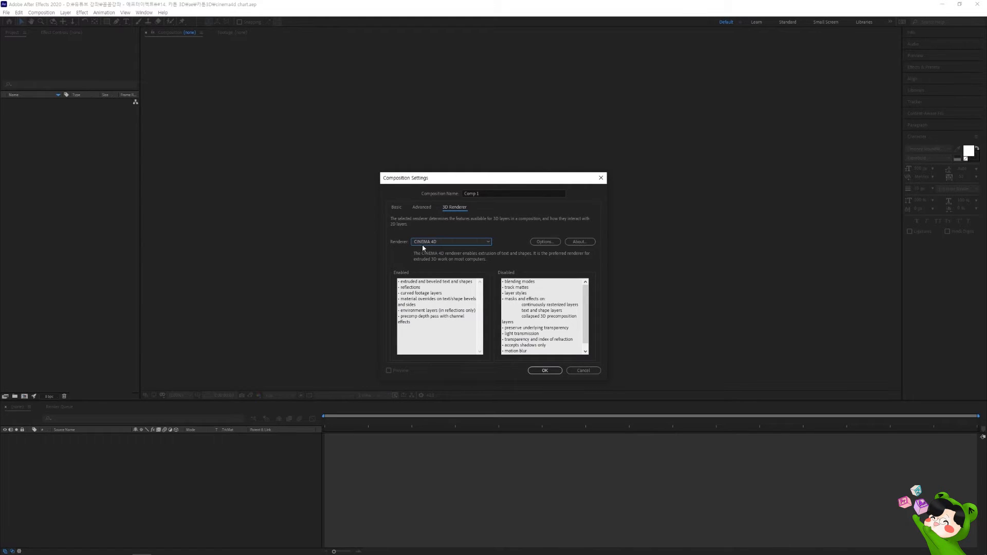
click(395, 208)
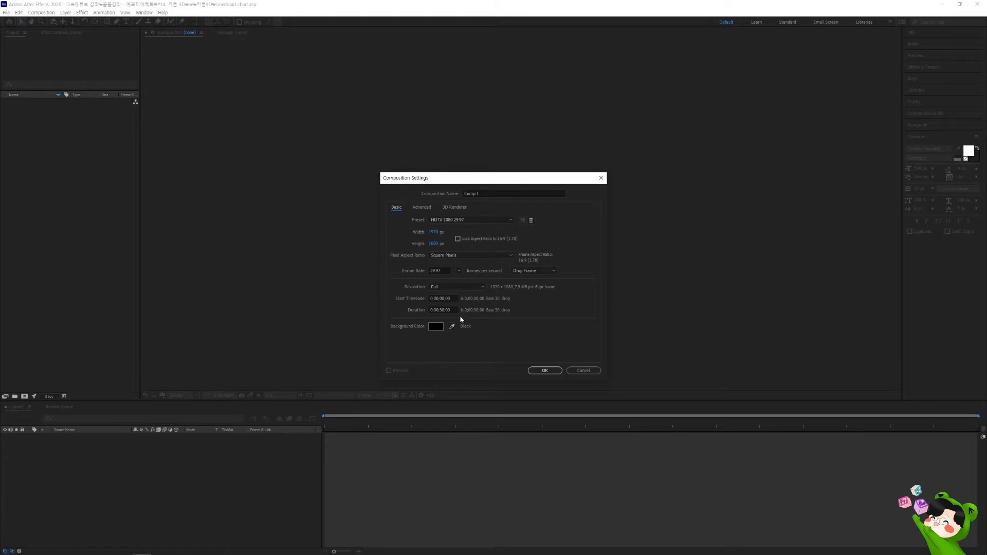
click(542, 370)
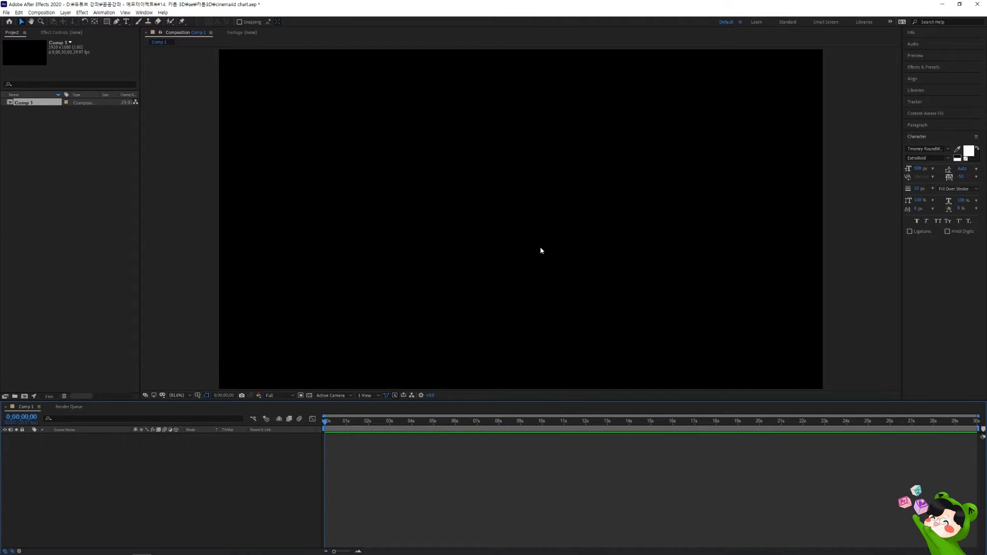
- Create a full-frame white rectangle shape layer and set its stroke to None
double_click(106, 22)
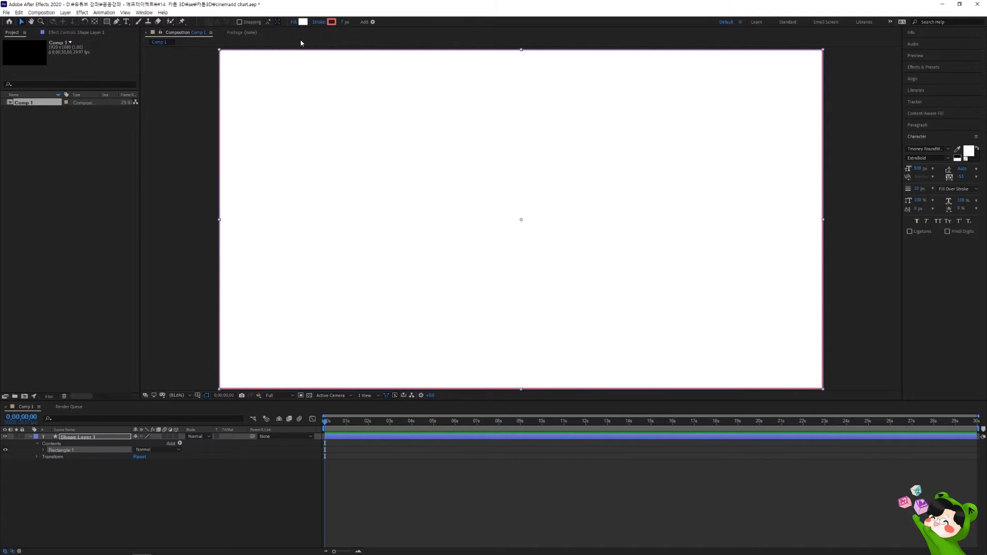
click(319, 22)
click(454, 260)
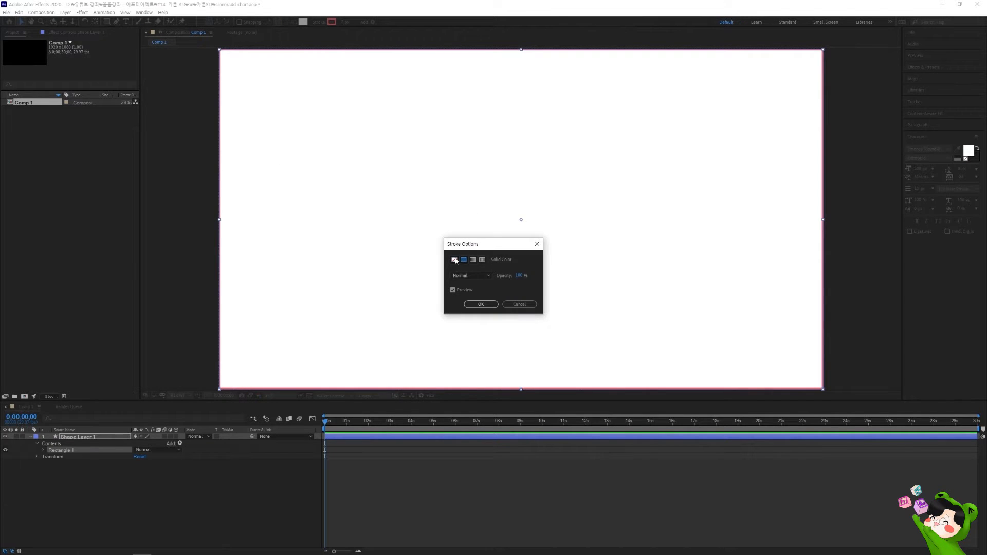
click(483, 304)
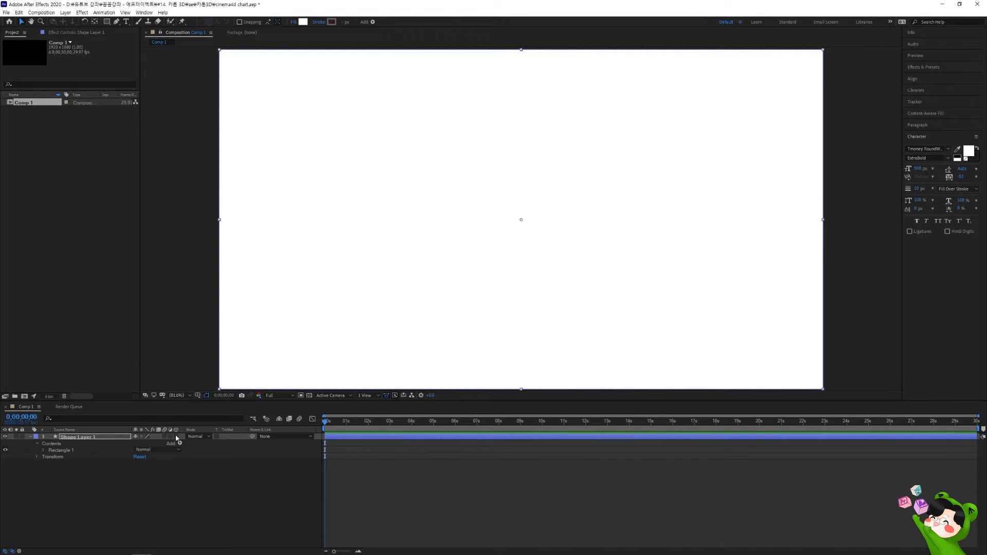
- Make the rectangle layer 3D, lay it flat with X Rotation at -90°, and lower it to about Y 748
click(175, 437)
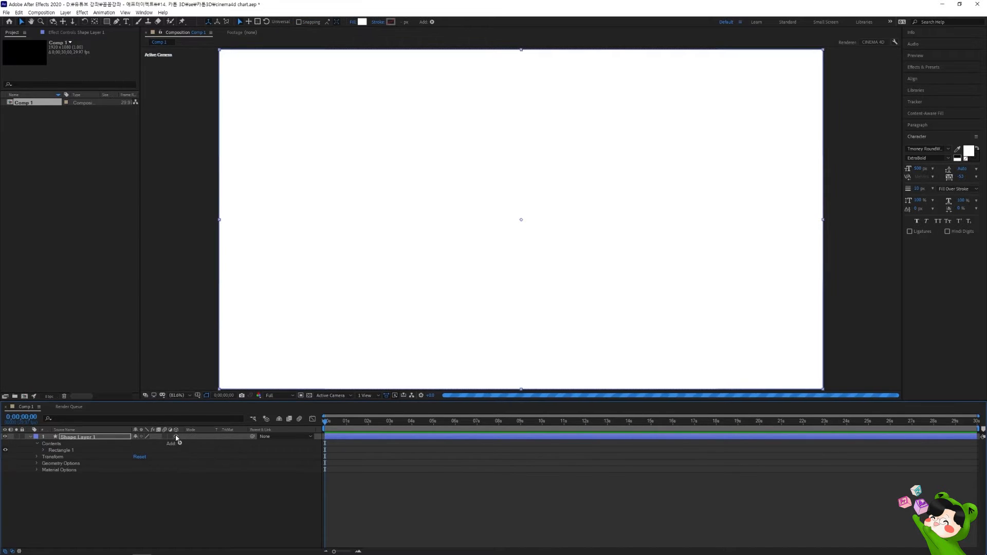
key(r)
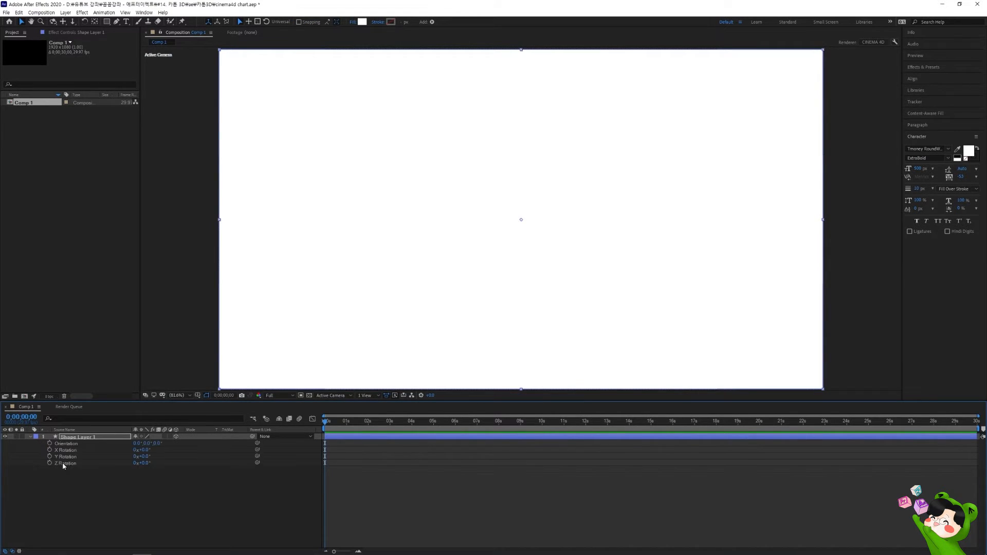
click(146, 450)
text(-90)
key(Return)
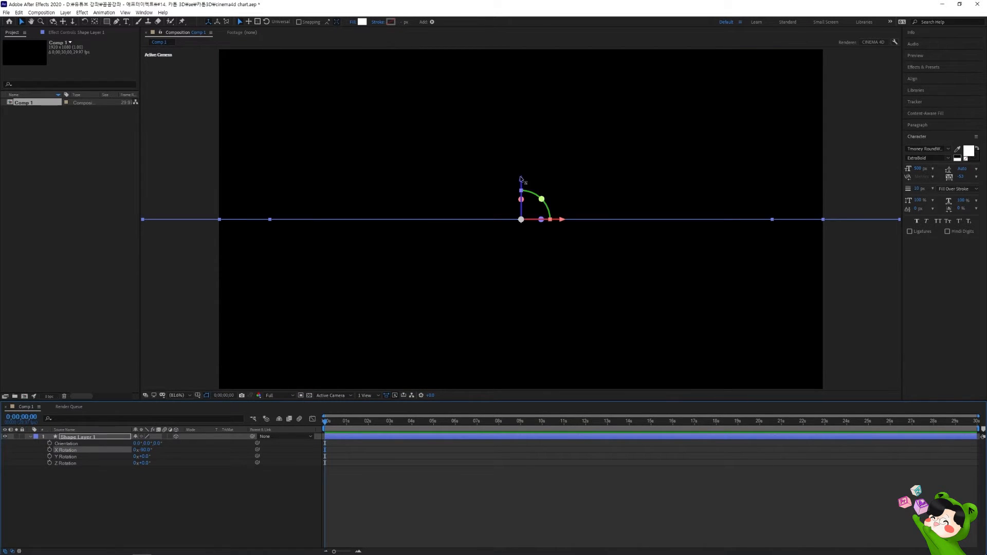
drag(519, 184, 513, 245)
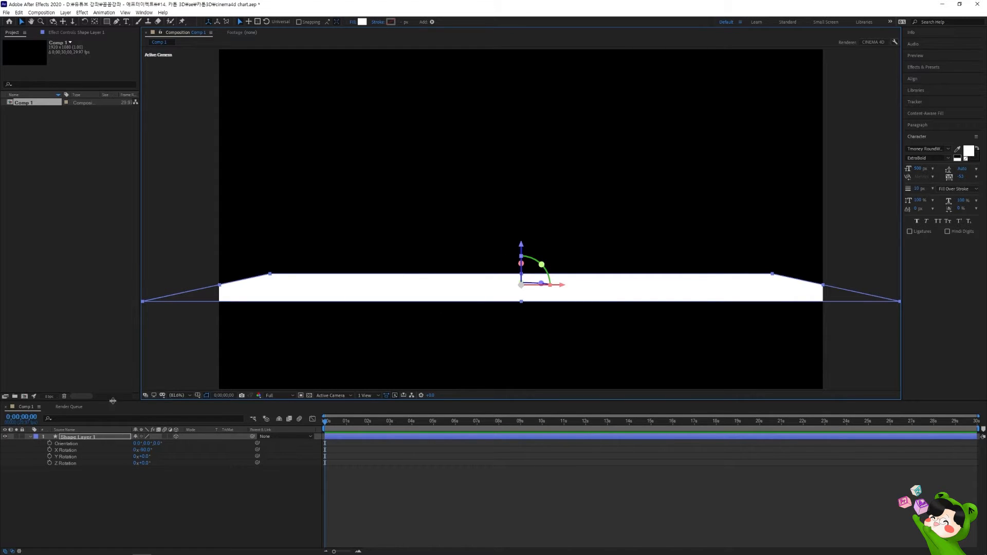
- Extrude the flat rectangle into a slab by setting its Extrusion Depth to about 63 in the geometry options
click(28, 437)
click(31, 437)
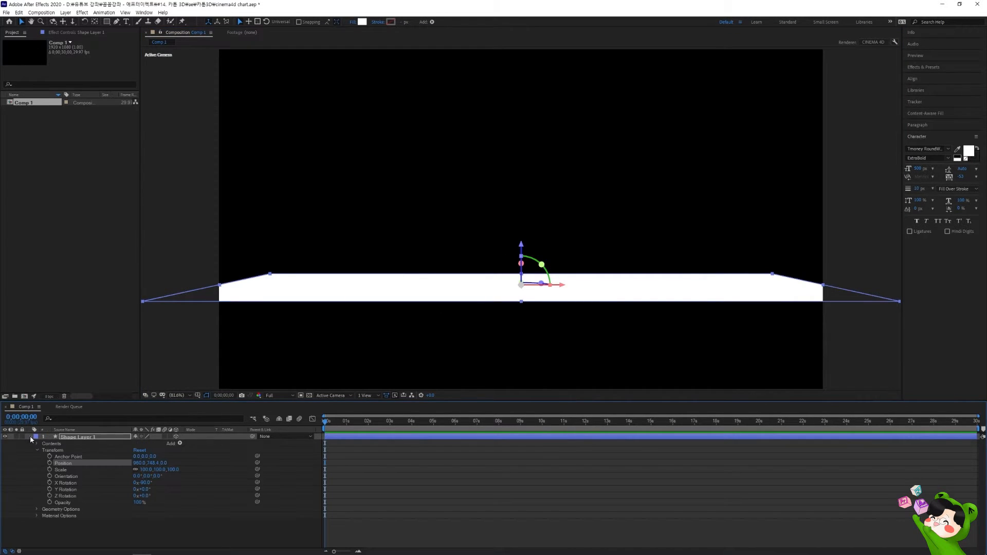
click(37, 451)
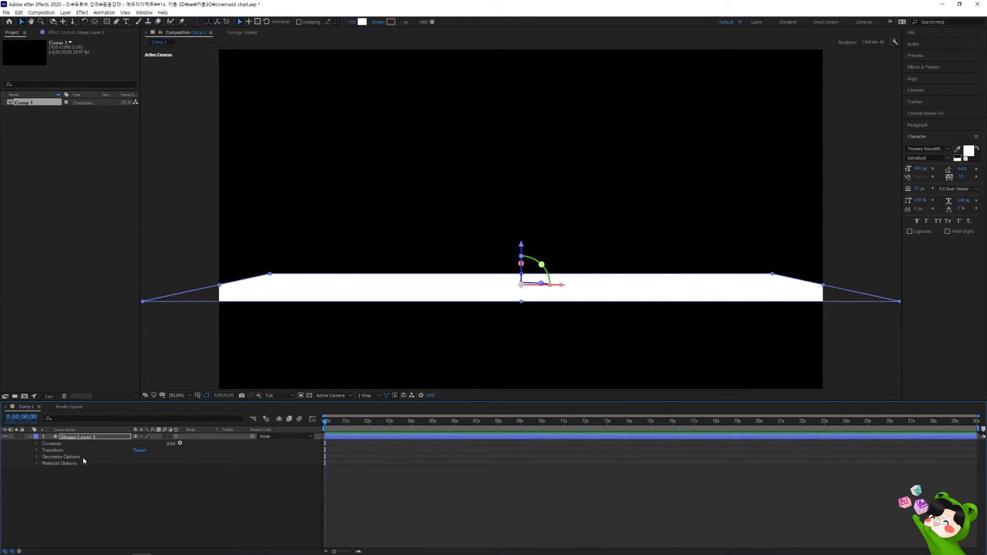
click(37, 457)
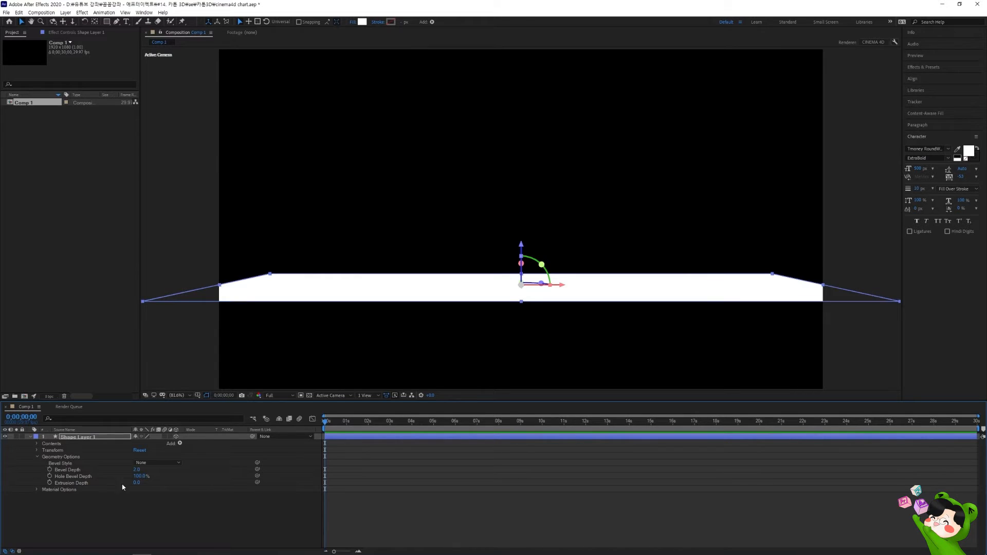
drag(137, 483, 168, 482)
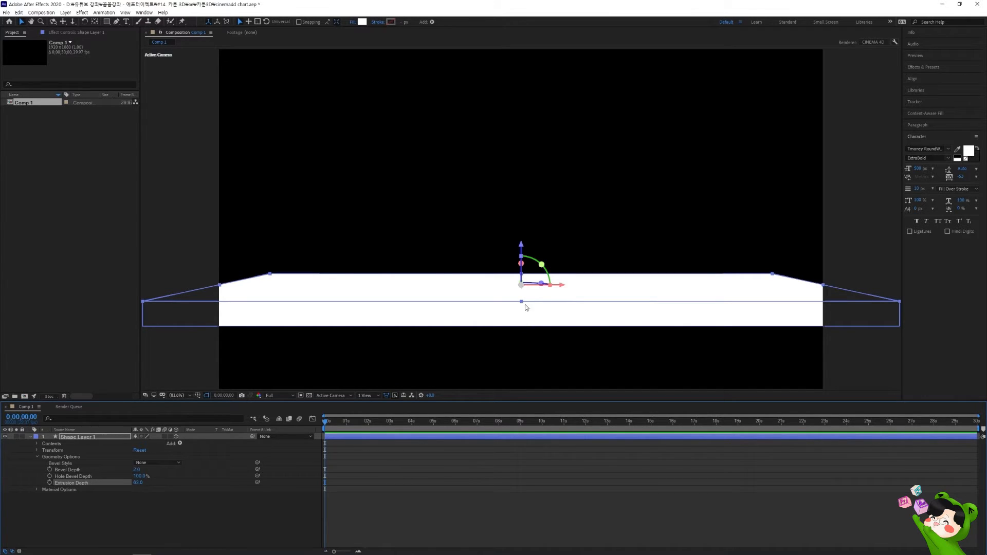
- Add a white Parallel light layer with shadow casting enabled to the slab composition
click(54, 22)
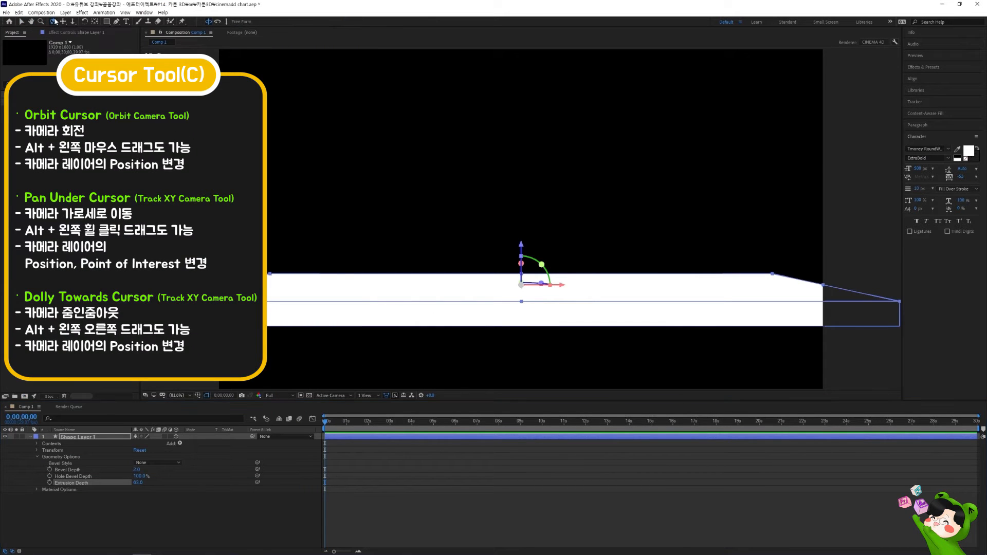
drag(406, 213, 459, 220)
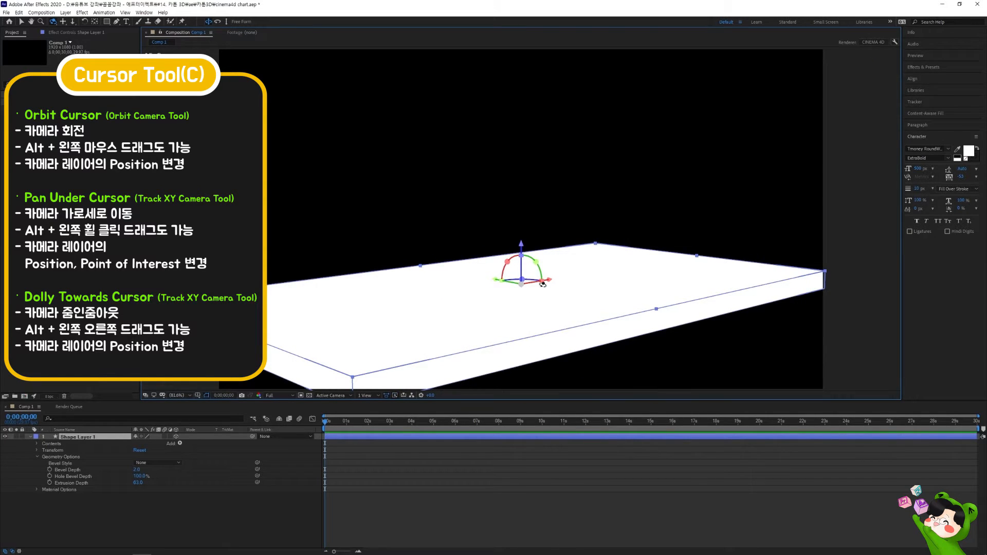
key(v)
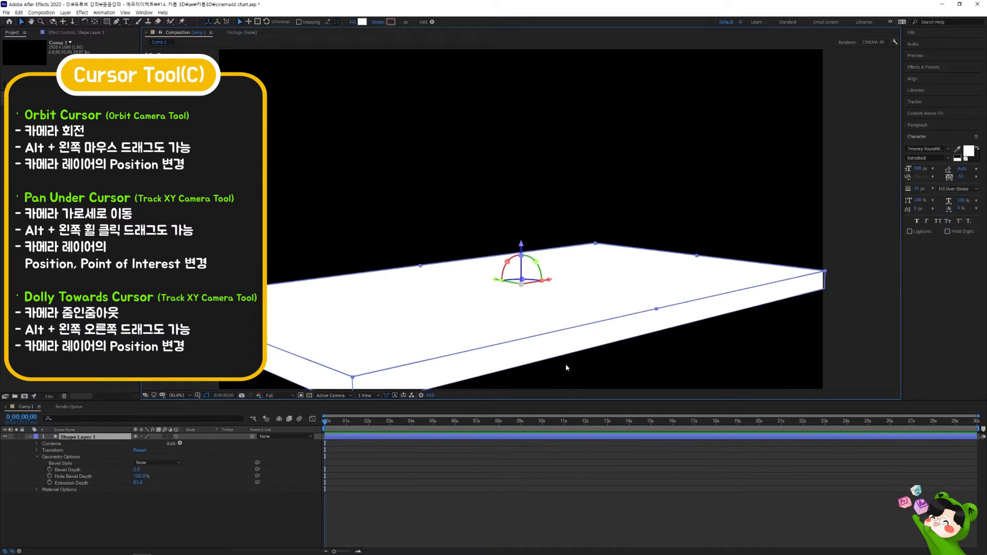
click(582, 380)
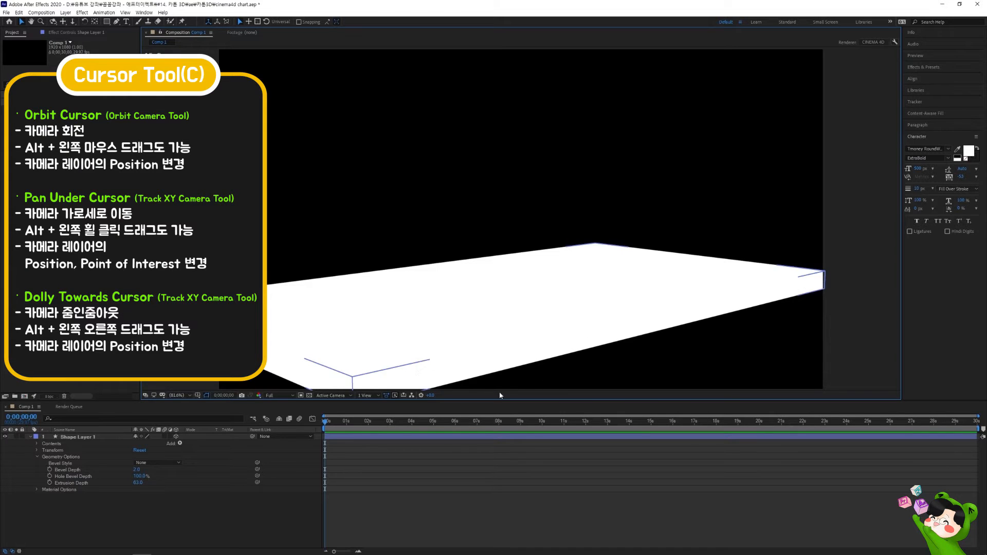
click(588, 336)
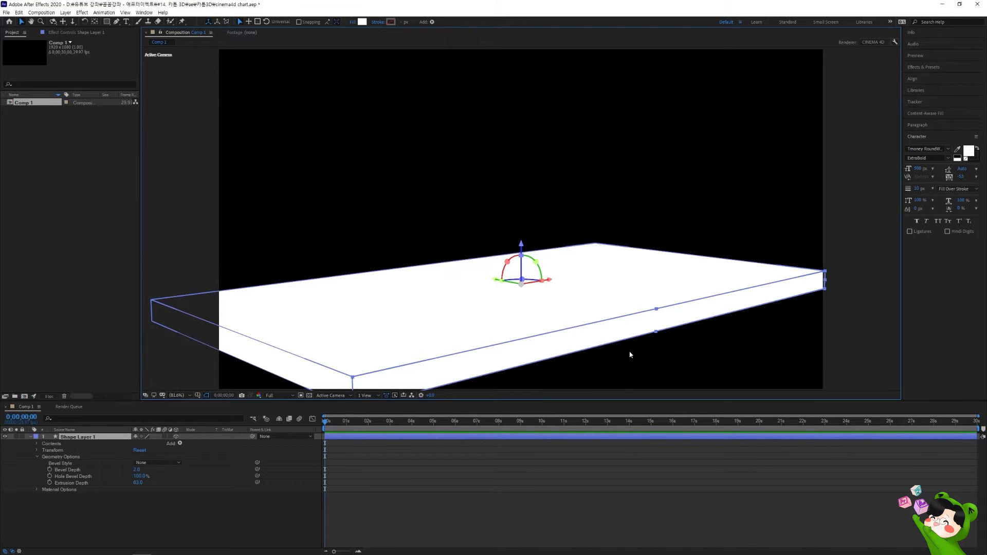
click(163, 517)
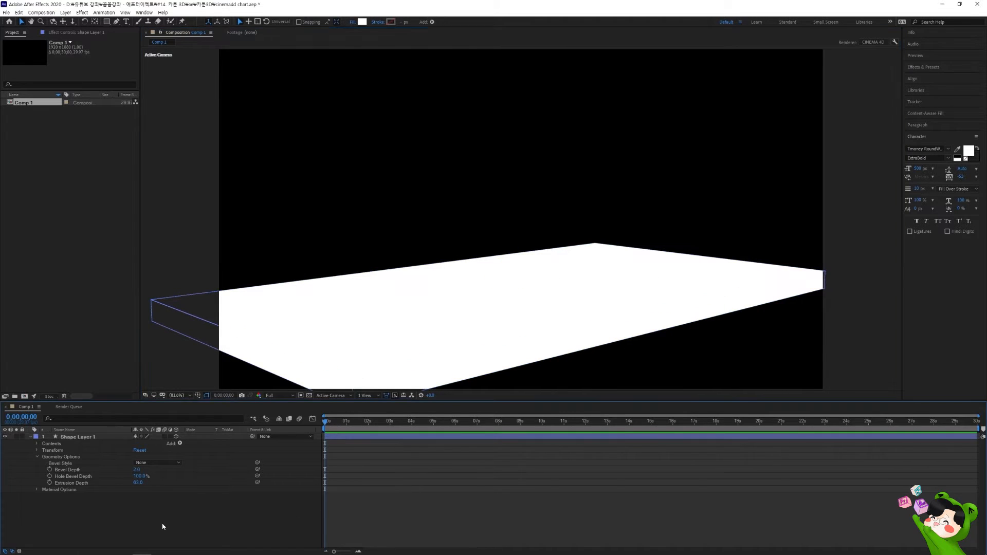
right_click(182, 511)
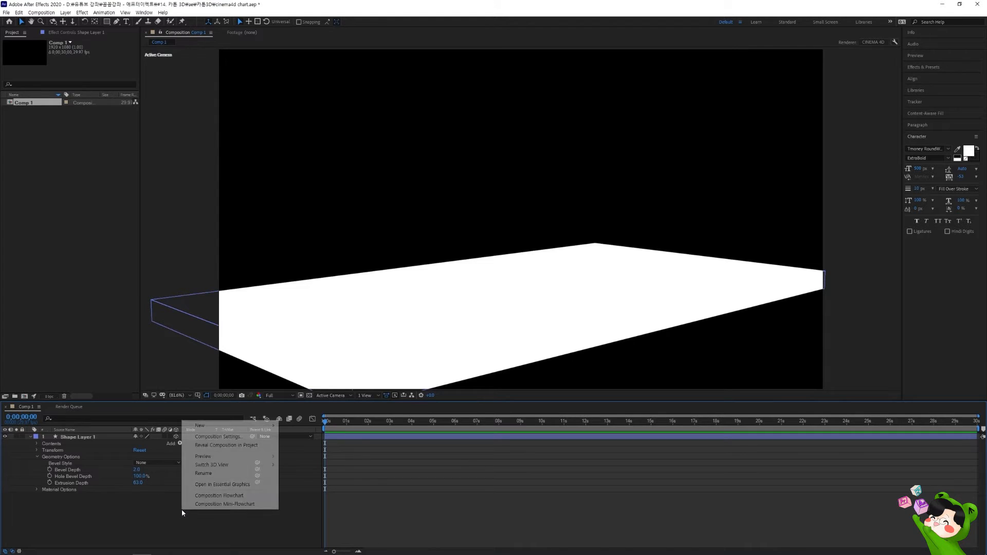
mouse_move(263, 427)
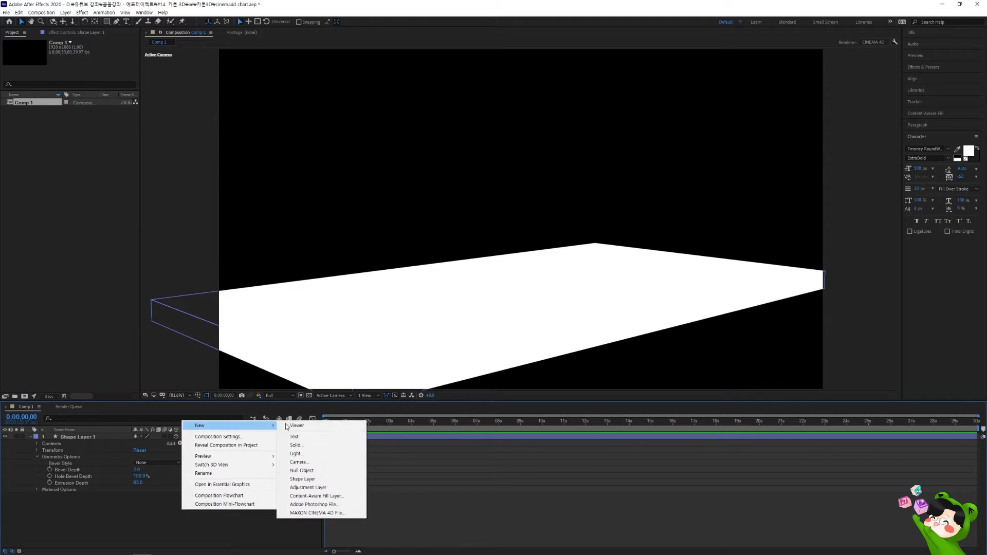
click(313, 456)
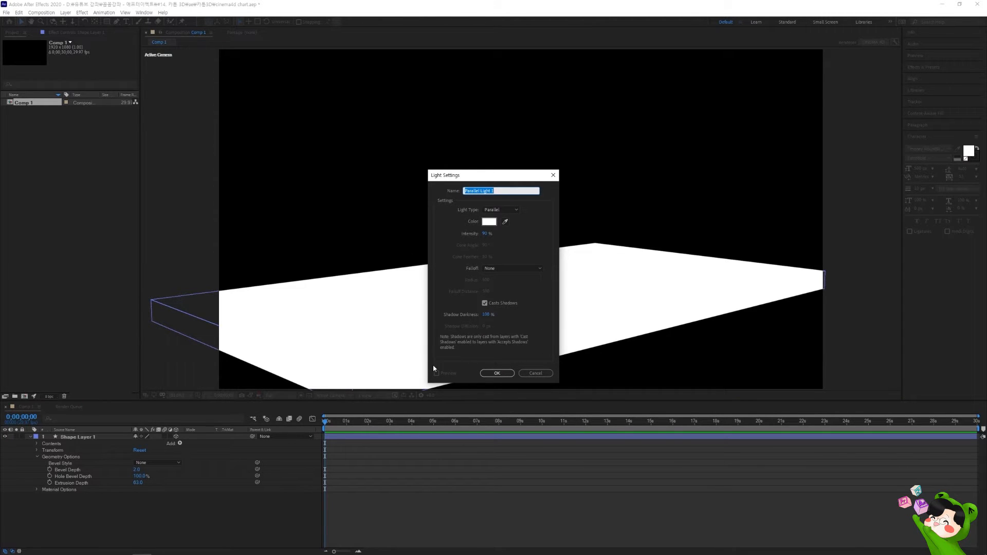
click(501, 210)
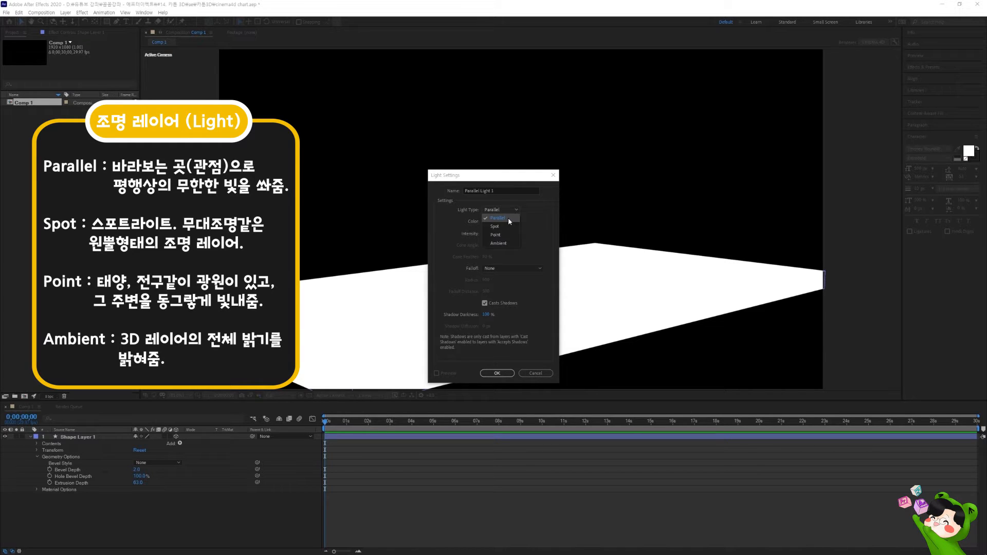
click(508, 217)
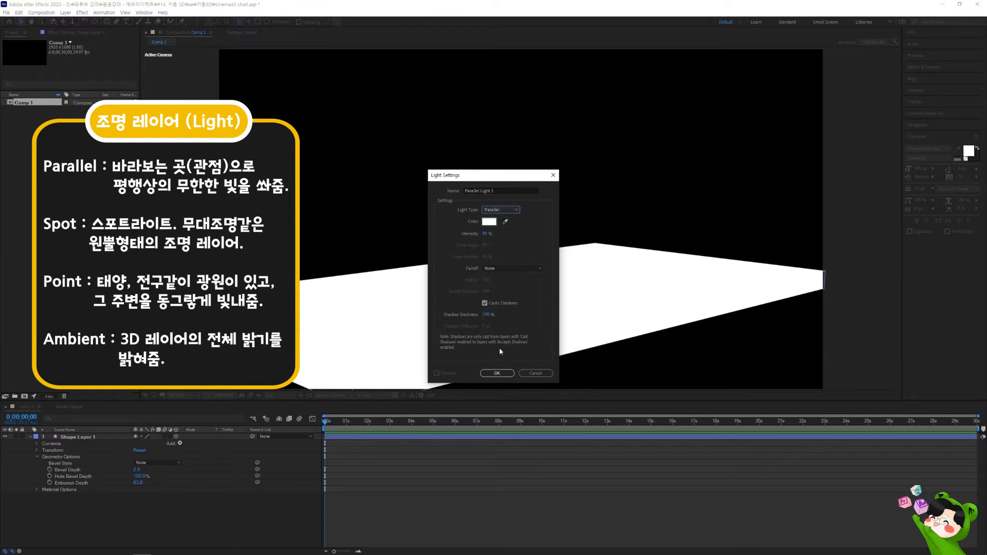
click(497, 375)
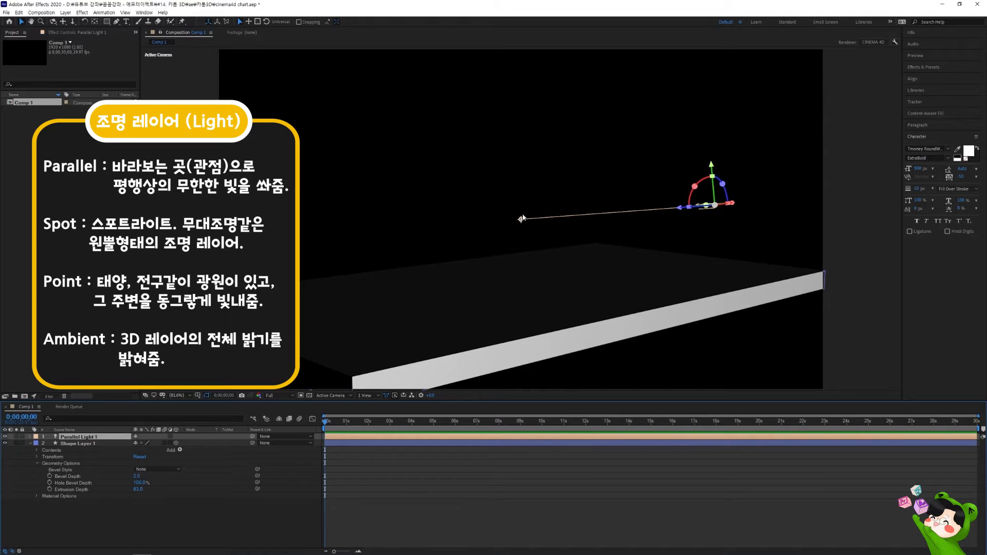
- Aim the parallel light downward by moving its point of interest to just below the slab's front long edge
drag(522, 220, 472, 277)
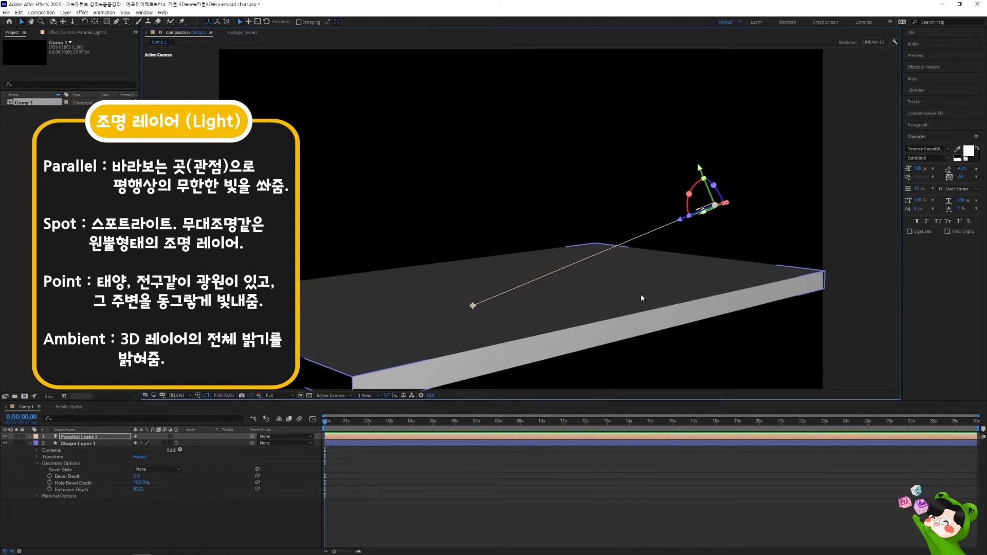
click(712, 207)
click(712, 207)
mouse_move(473, 305)
mouse_down()
mouse_move(453, 234)
mouse_move(468, 360)
mouse_move(503, 348)
mouse_move(623, 385)
mouse_move(523, 321)
mouse_move(549, 311)
mouse_move(626, 374)
mouse_up()
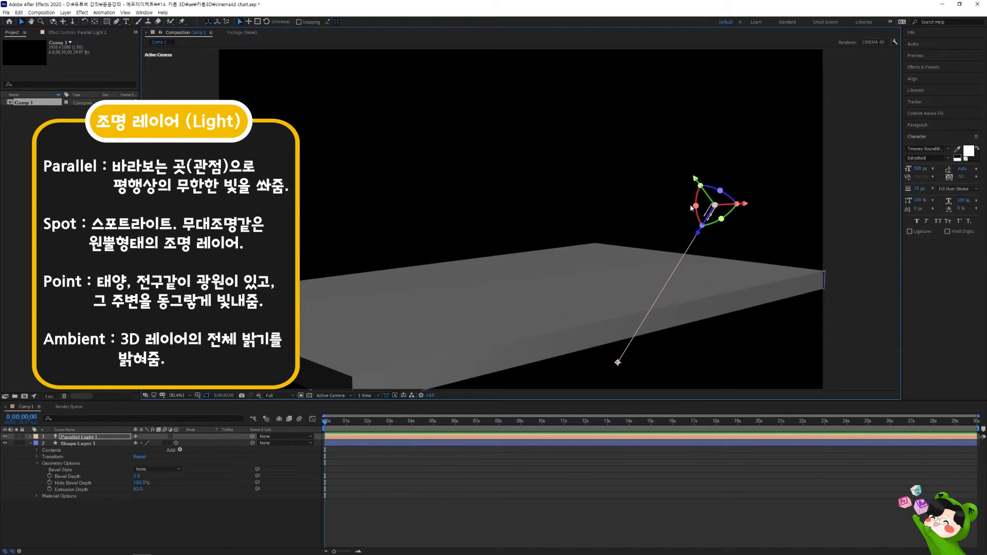
- Change the existing light's type from Parallel to Spot in its light settings
click(90, 438)
double_click(90, 438)
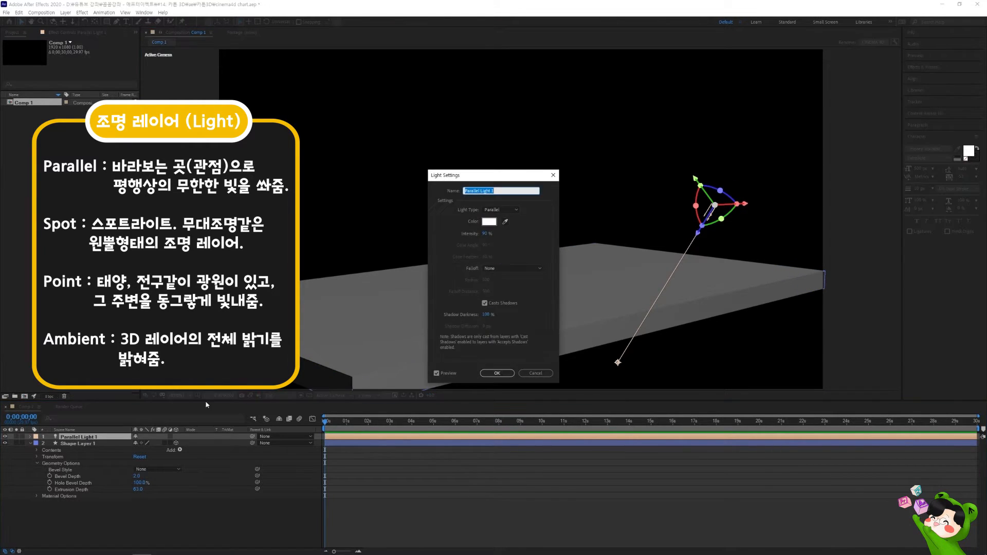
click(505, 209)
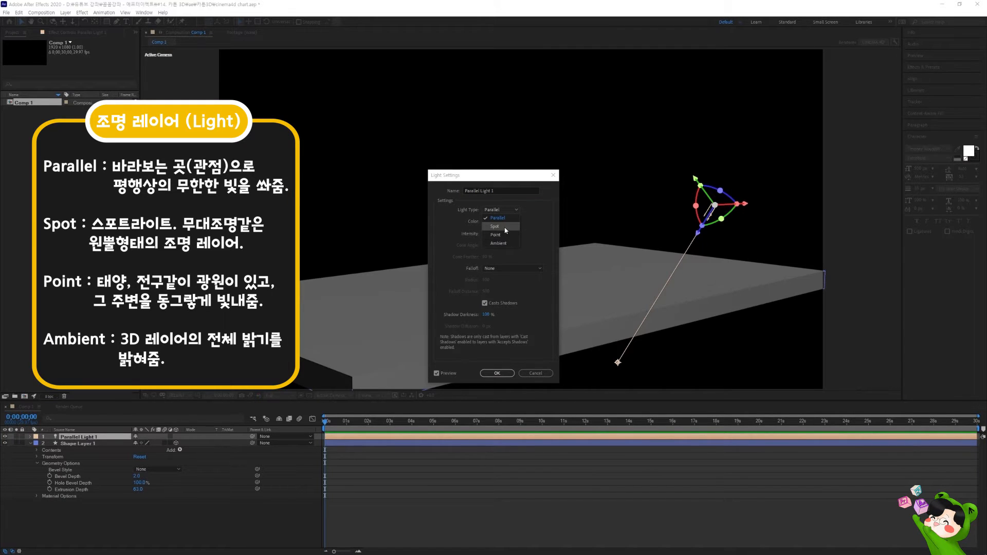
click(507, 226)
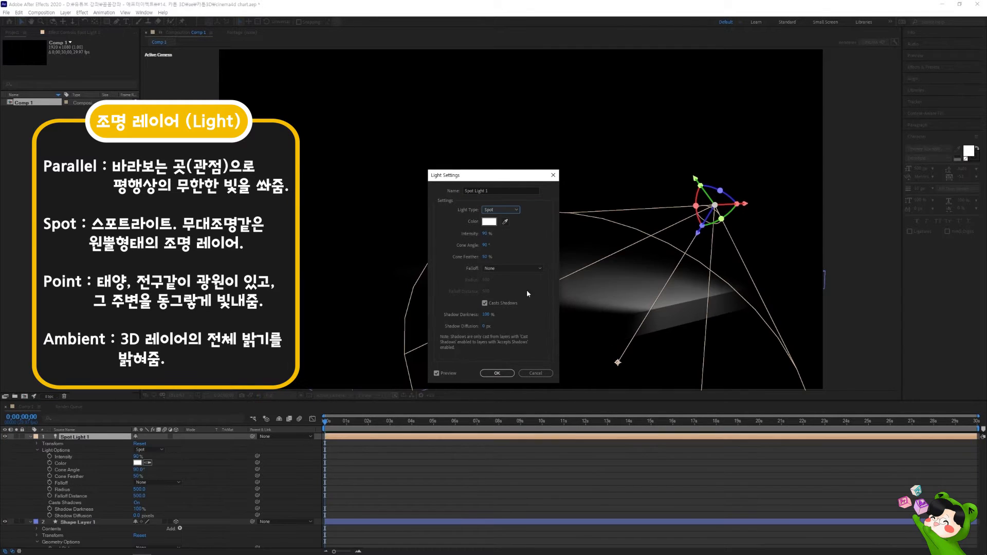
click(497, 373)
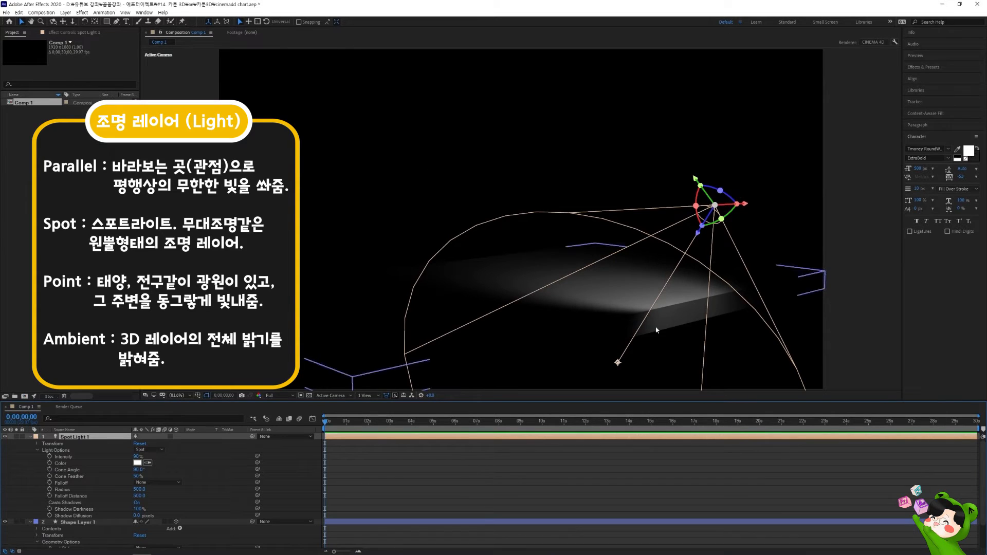
- Aim the spot light along the slab by moving its point of interest from below the front edge onto the slab's top surface
drag(618, 363, 513, 295)
scroll(539, 309, down, 2)
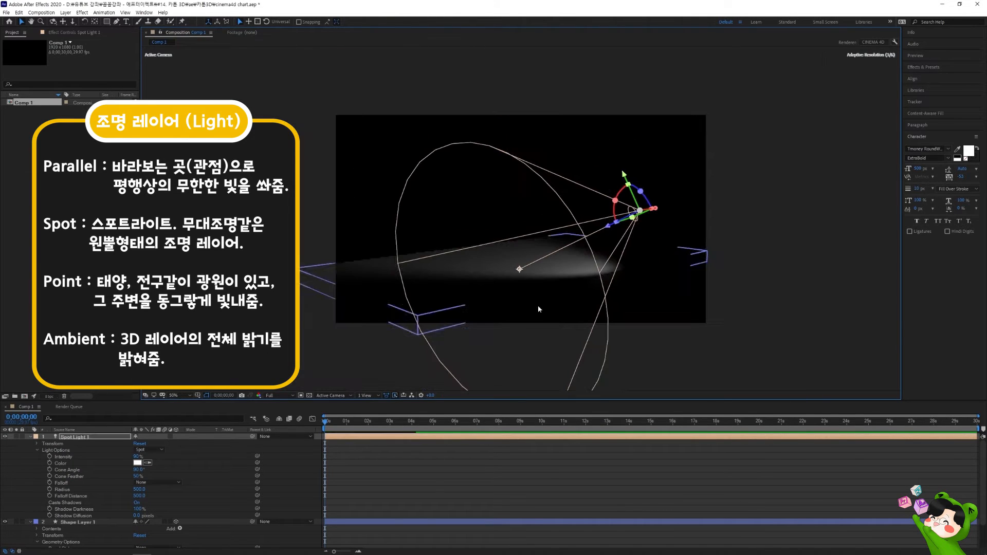
- Change the existing light's type from Spot to Point in its light settings
double_click(89, 438)
click(503, 210)
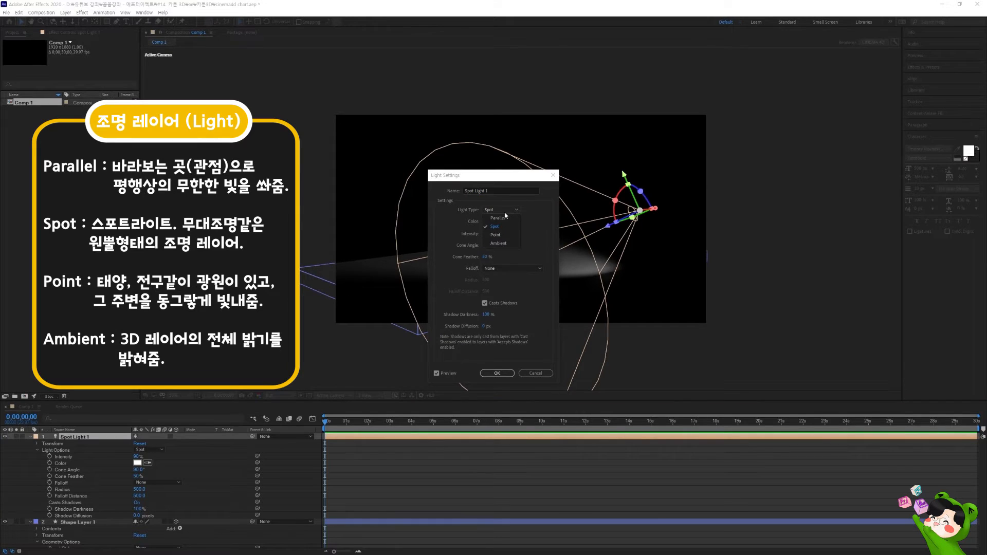
click(502, 235)
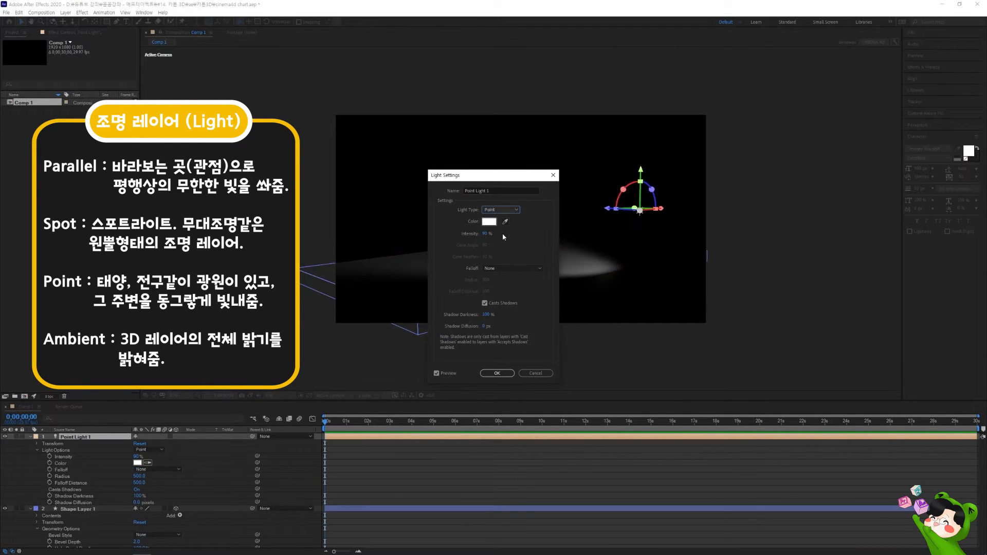
click(497, 373)
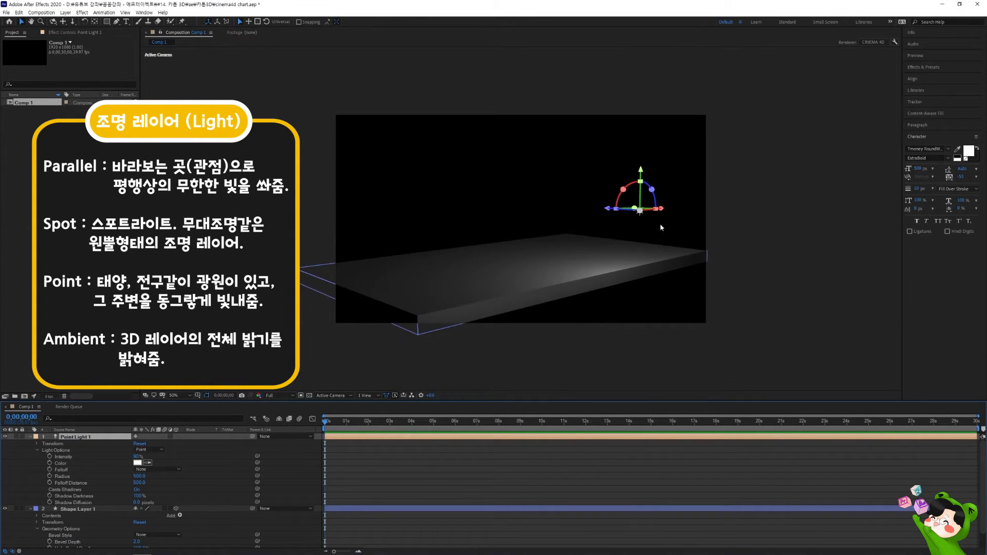
scroll(640, 221, up, 3)
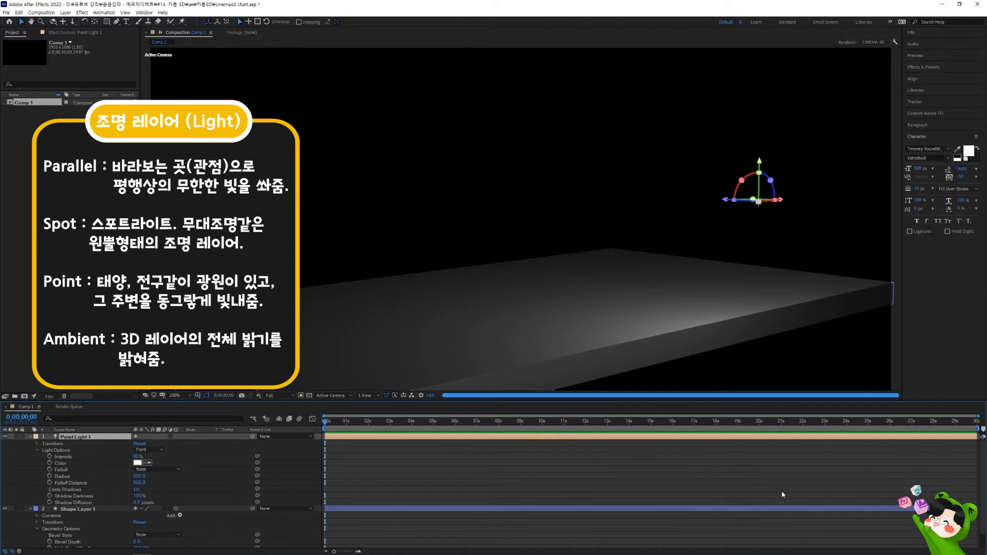
- Switch the light's type to Ambient and adjust its intensity in the light settings
double_click(75, 437)
click(500, 210)
click(499, 243)
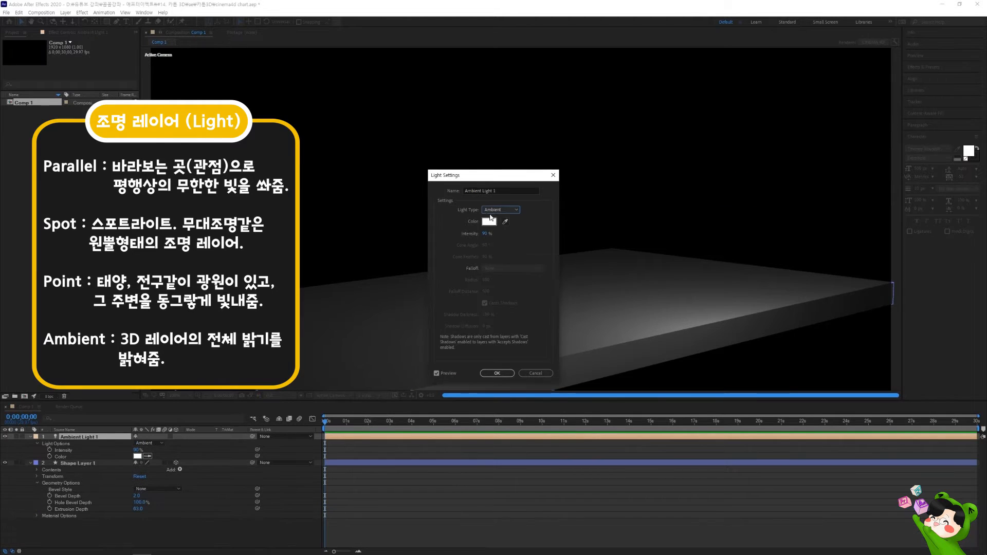
mouse_move(486, 234)
mouse_down()
mouse_move(522, 235)
mouse_move(476, 232)
mouse_move(502, 235)
mouse_up()
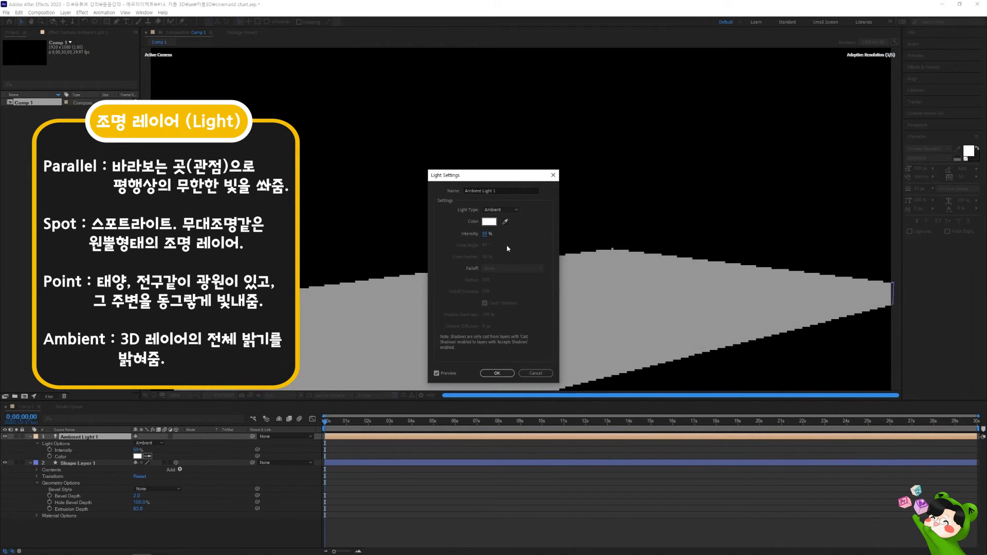
- Set the light's type back to Parallel with an intensity of 70%
click(502, 210)
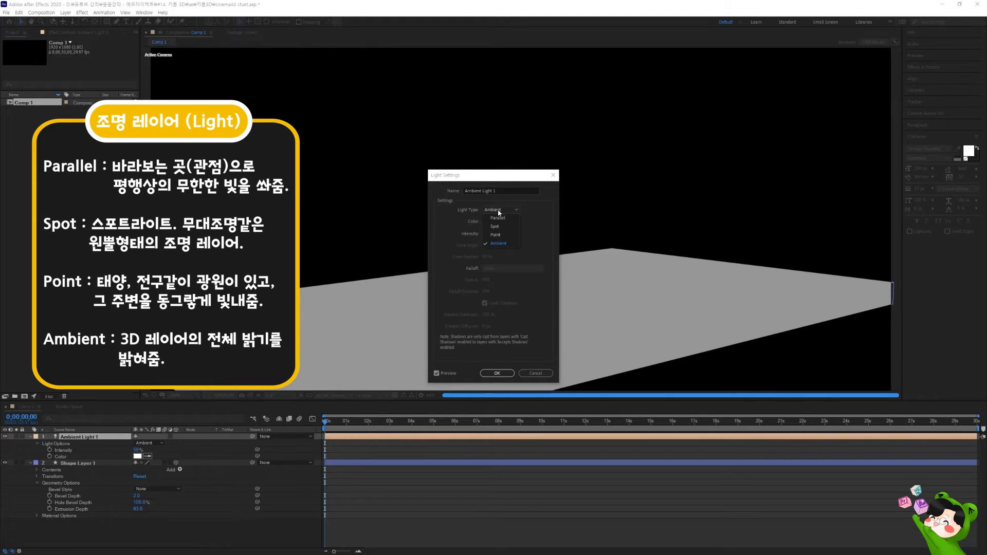
click(495, 218)
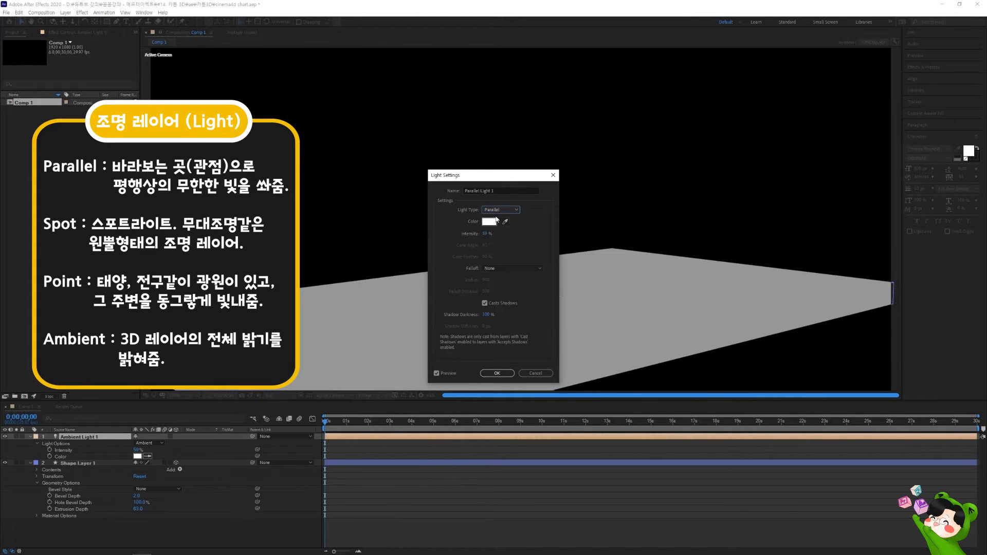
drag(485, 234, 526, 255)
text(70)
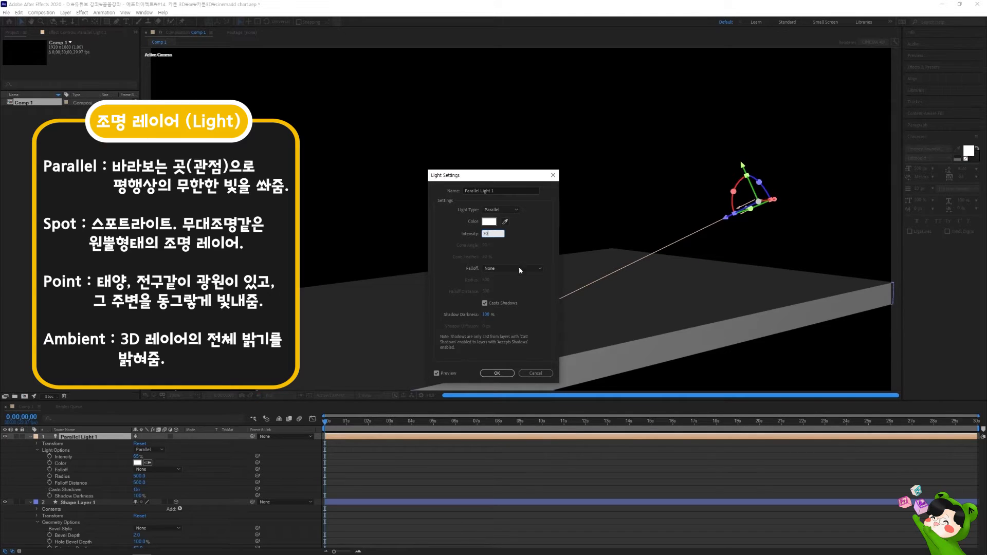
key(Tab)
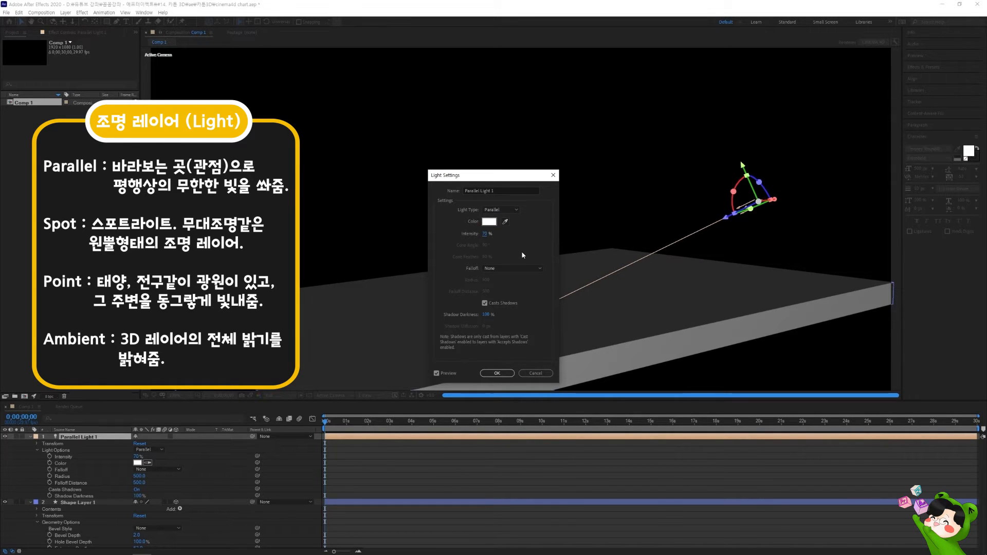
click(496, 374)
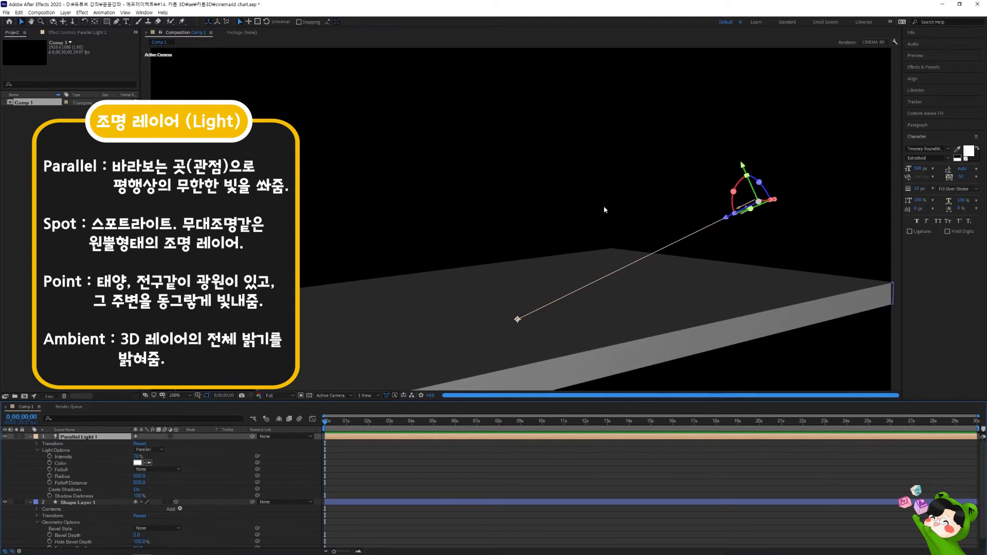
- Give the floor slab an Angular bevel style with a Bevel Depth of 10 in its geometry options
click(541, 374)
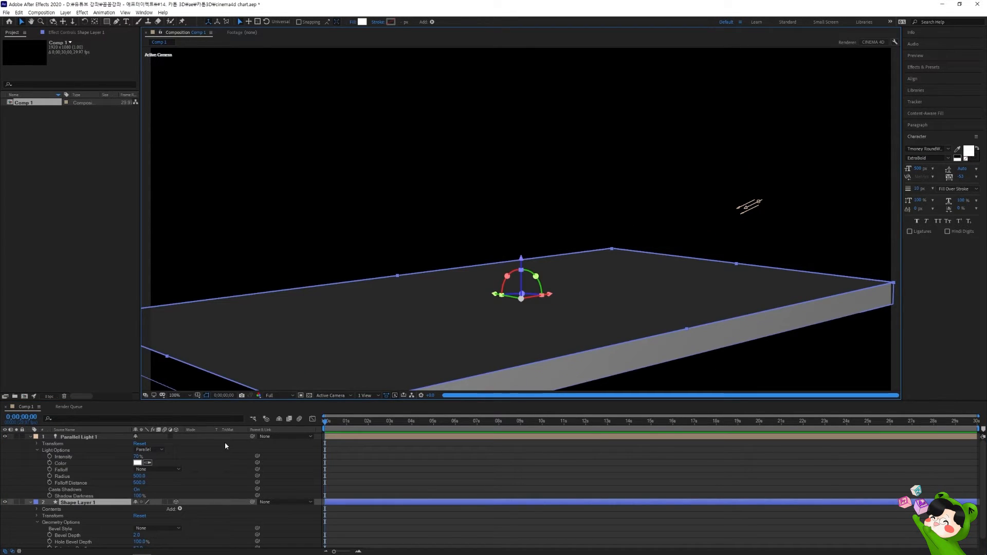
click(30, 437)
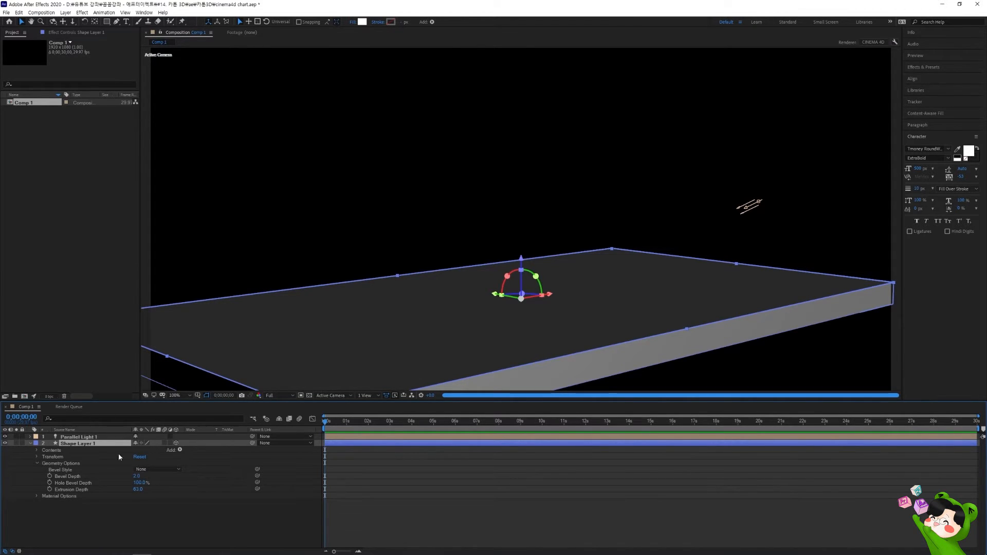
click(154, 469)
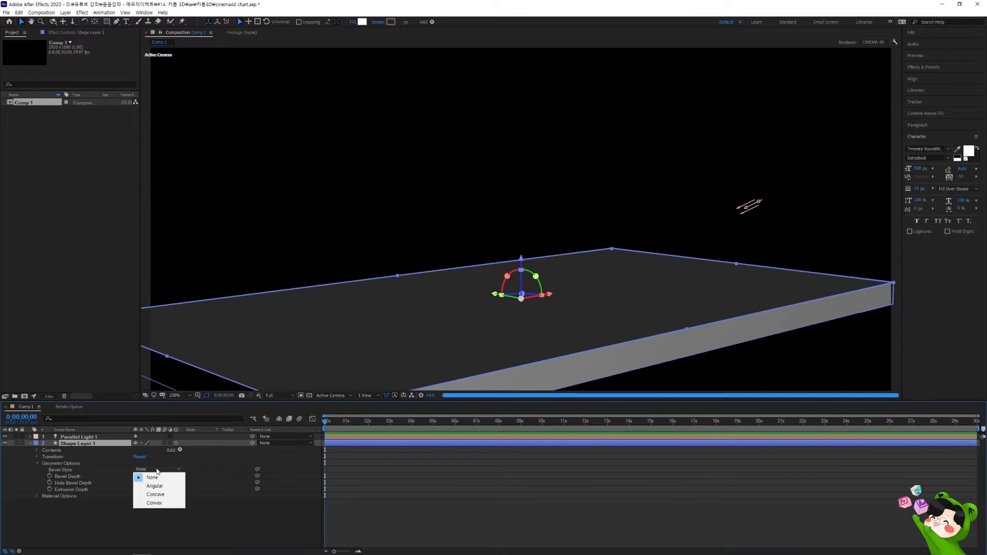
click(166, 487)
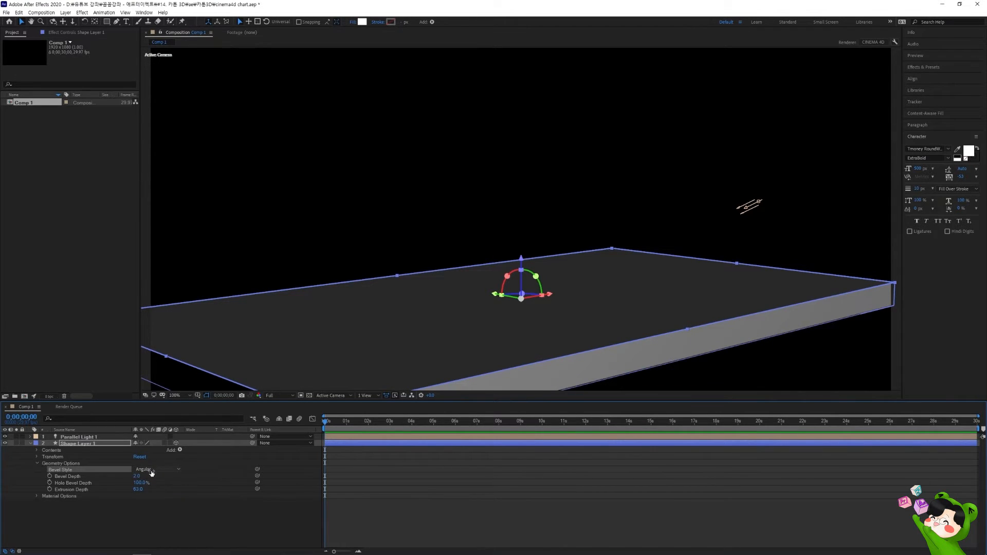
drag(137, 476, 180, 472)
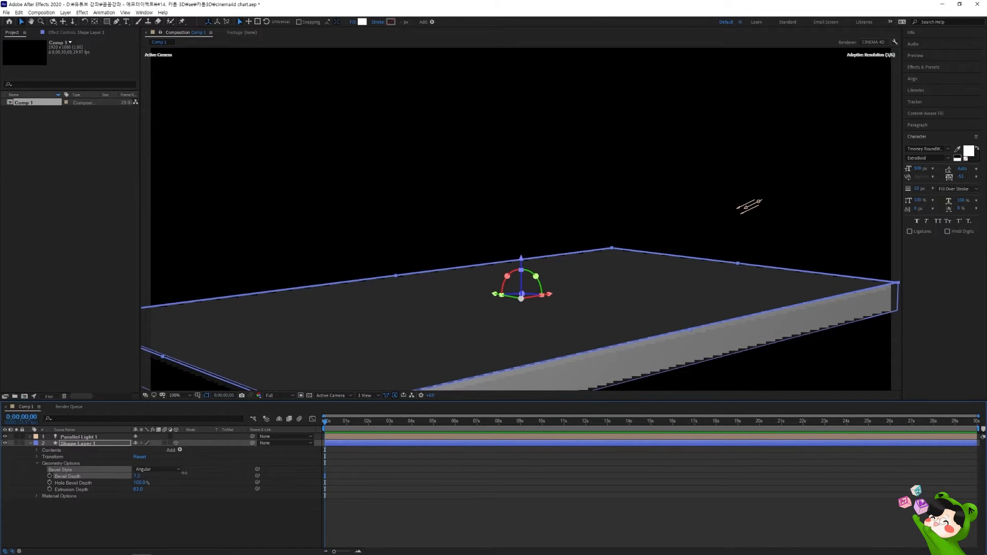
click(585, 416)
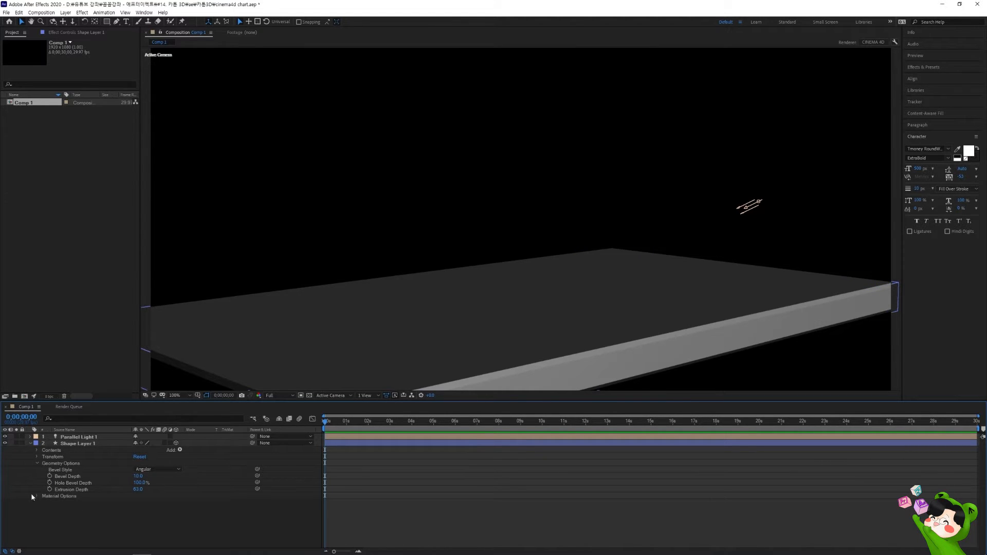
- Flatten the floor slab by setting its Bevel Style to None and Extrusion Depth to 0
click(155, 469)
click(143, 473)
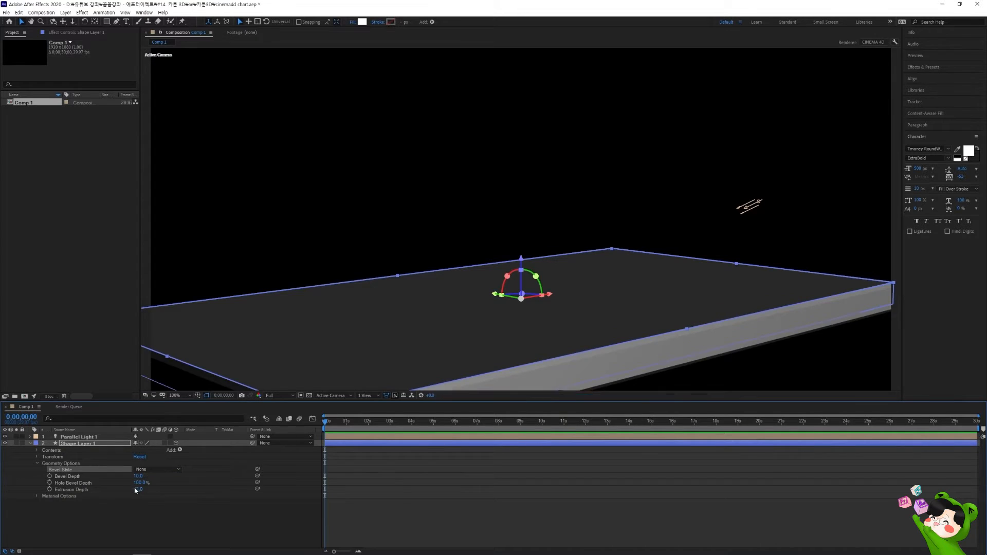
drag(136, 490, 93, 488)
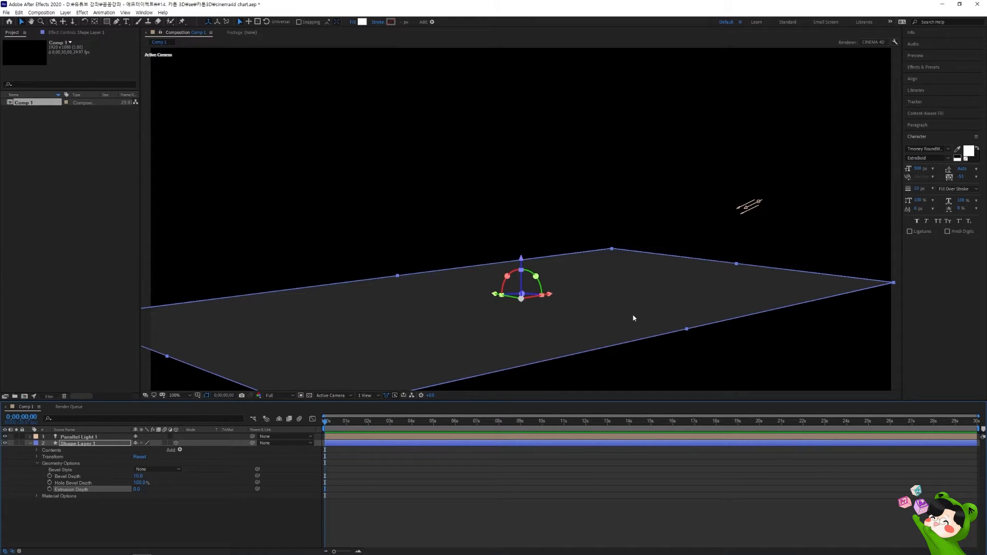
click(517, 472)
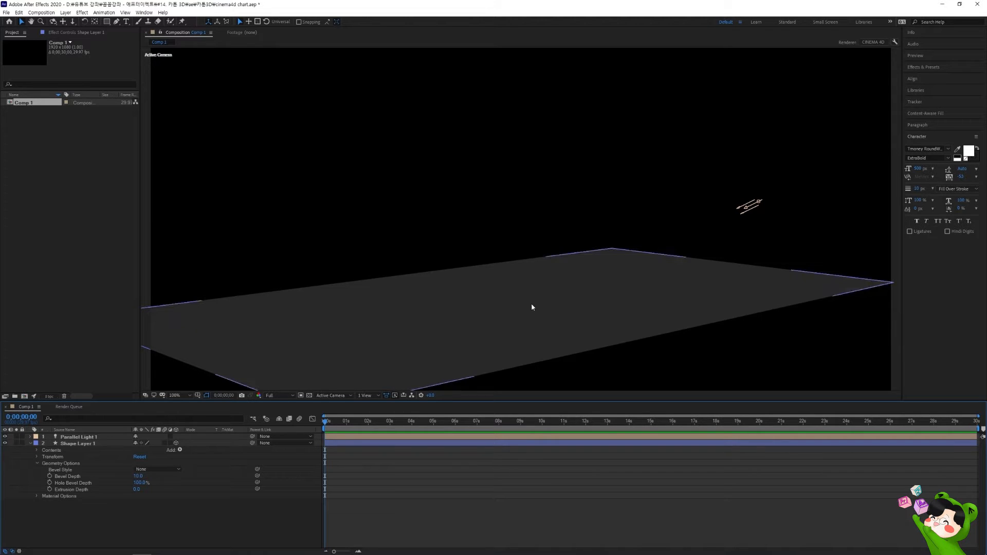
- Choose the Pen tool for a new shape and set its fill to None
click(117, 22)
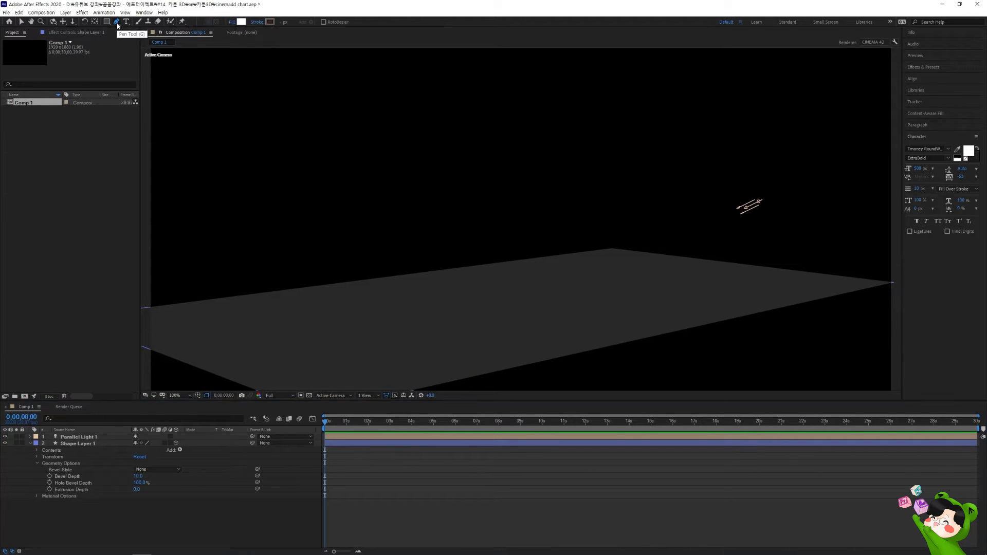
click(232, 22)
click(454, 260)
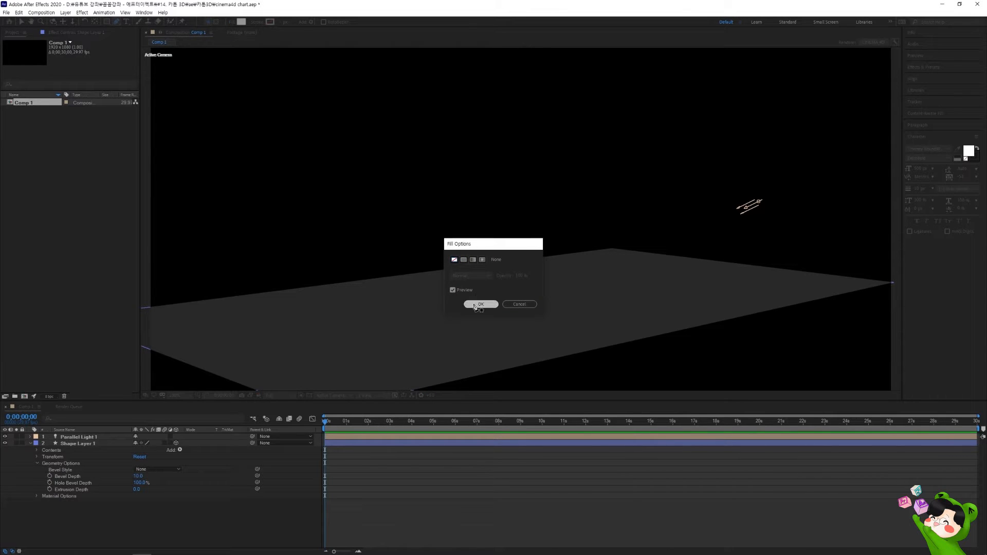
click(480, 304)
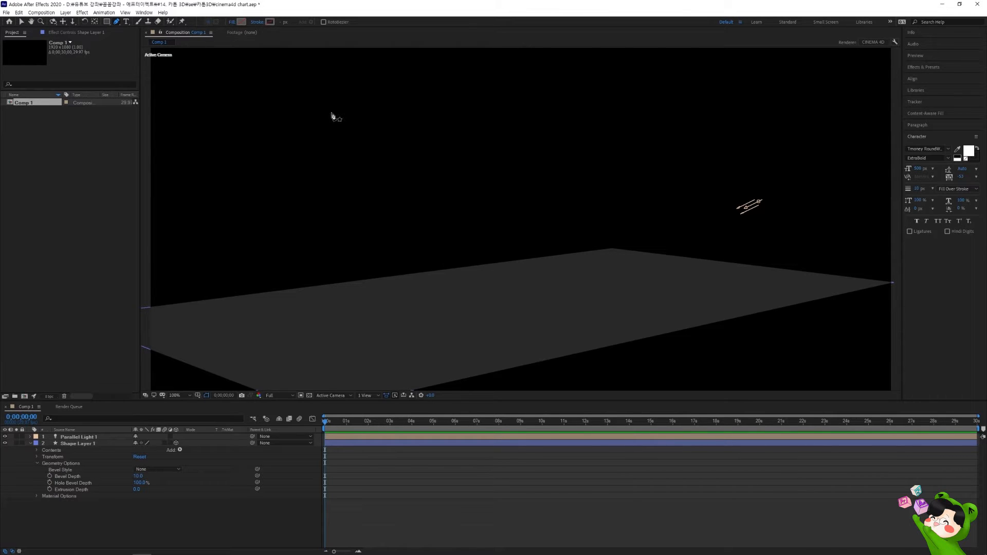
- Cycle the new shape's fill through the available fill types and return to None
alt+click(241, 23)
alt+click(242, 23)
alt+click(242, 23)
alt+click(241, 24)
alt+click(242, 24)
- Give the new shape a solid stroke in the orange-yellow color FFD368
alt+click(269, 23)
click(271, 23)
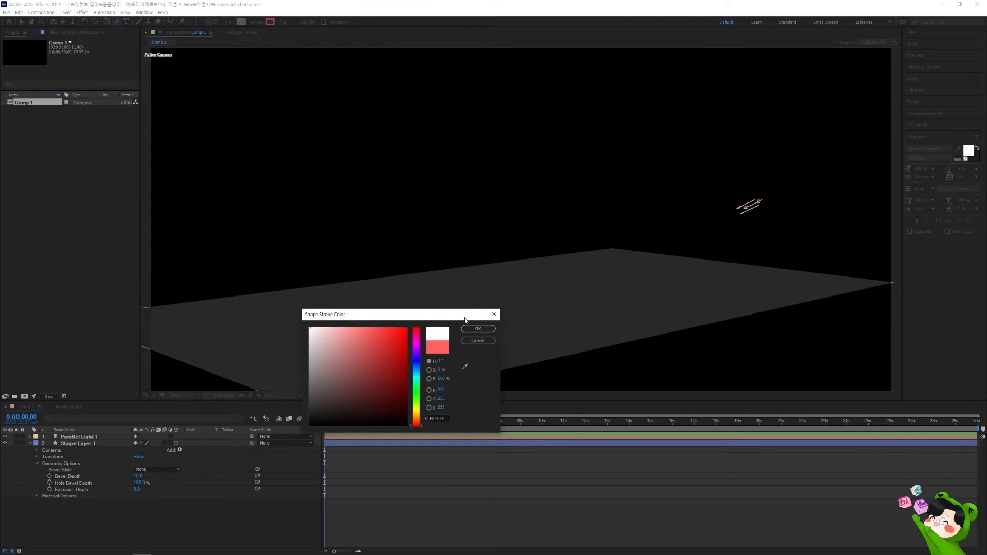
click(478, 330)
click(270, 22)
click(416, 411)
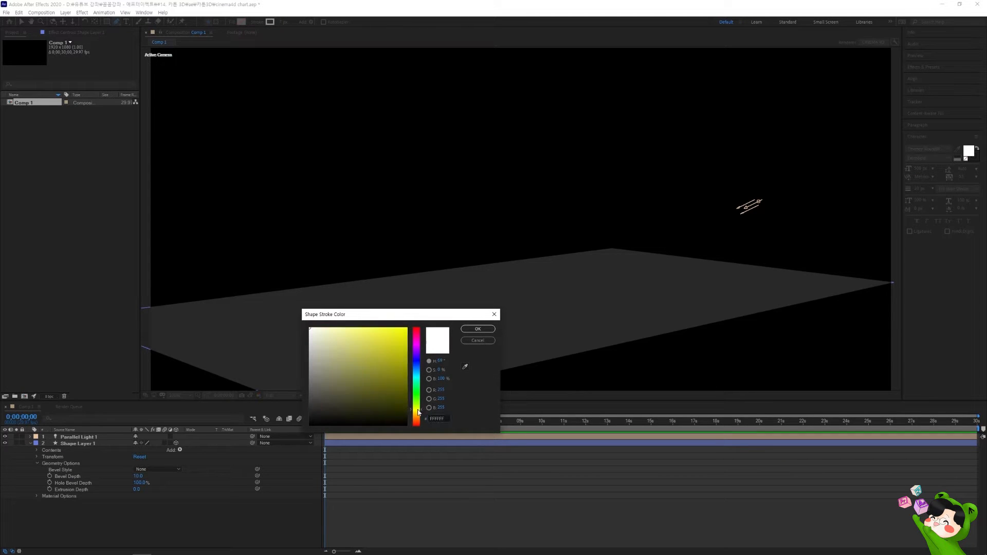
click(368, 327)
click(415, 417)
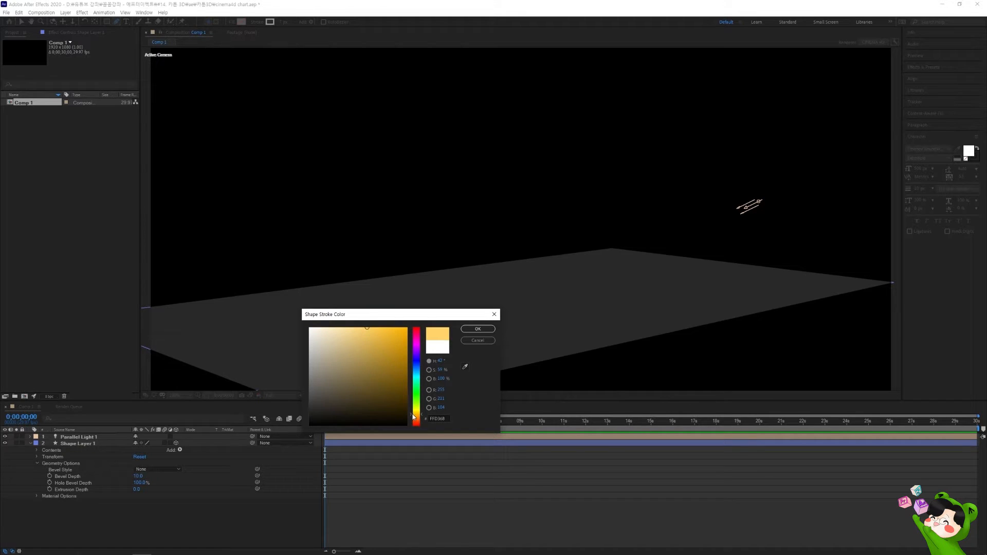
click(478, 329)
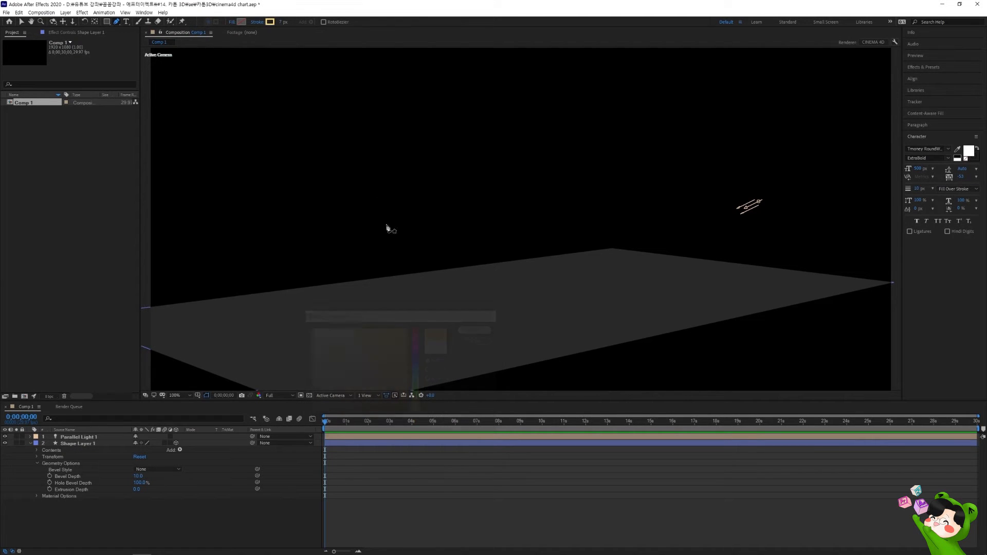
- Set the stroke width to 150 px and draw a straight vertical line rising from the middle of the floor
click(281, 22)
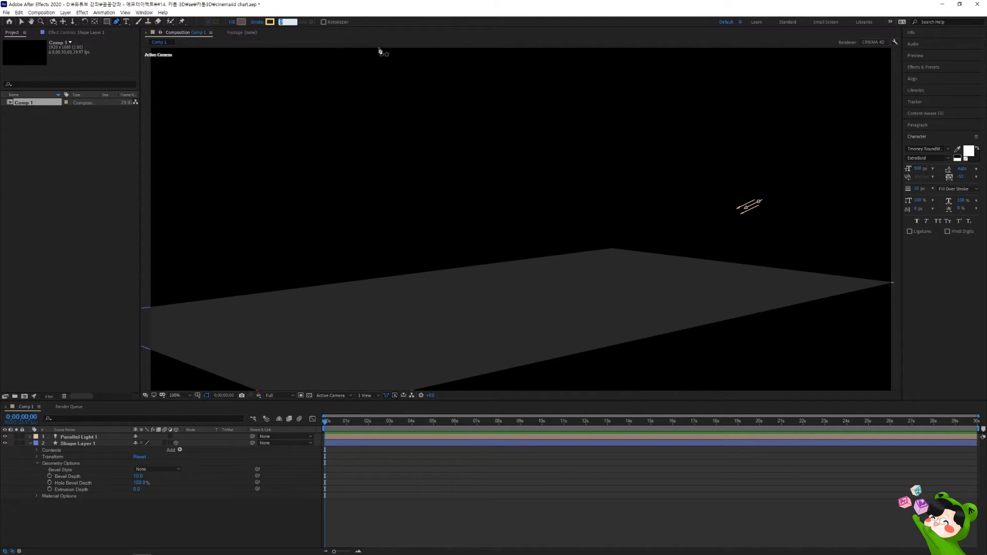
text(150)
key(Return)
click(533, 328)
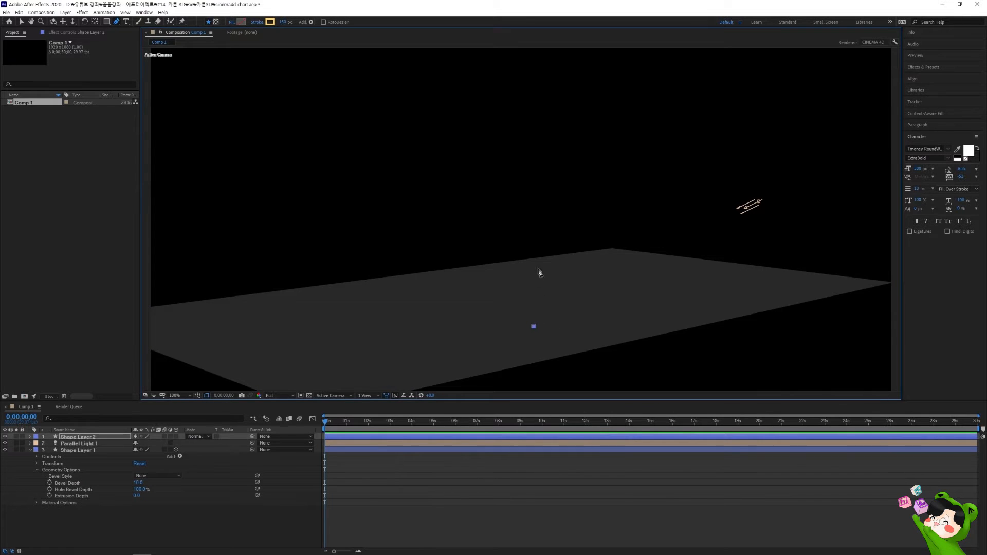
click(535, 87)
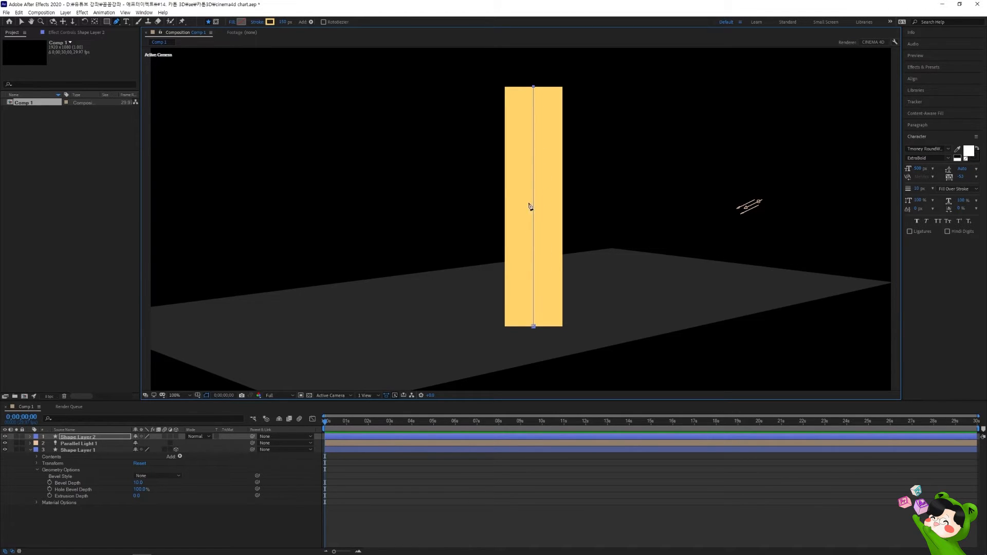
- Add Trim Paths to the vertical bar's shape layer and try out its End value, leaving it at 100%
click(31, 437)
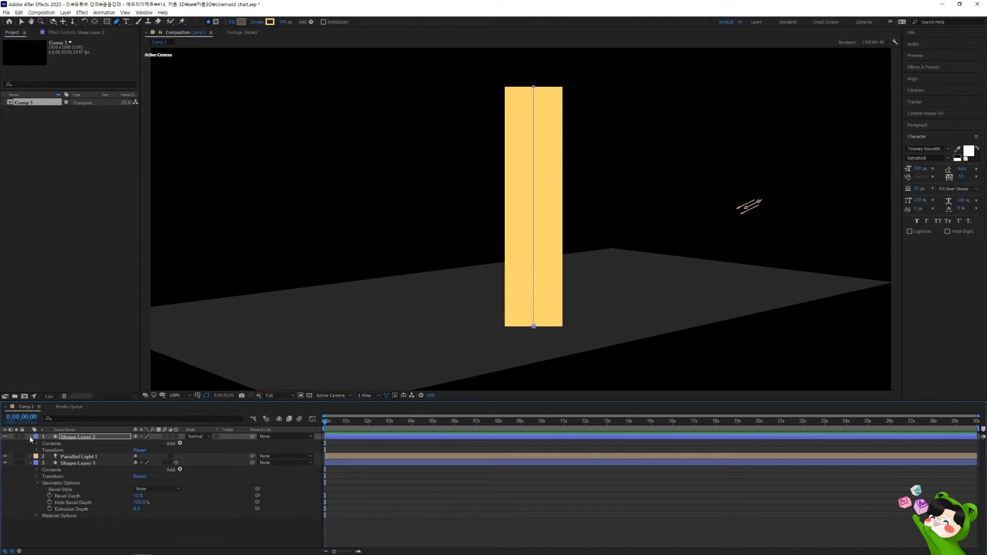
click(180, 443)
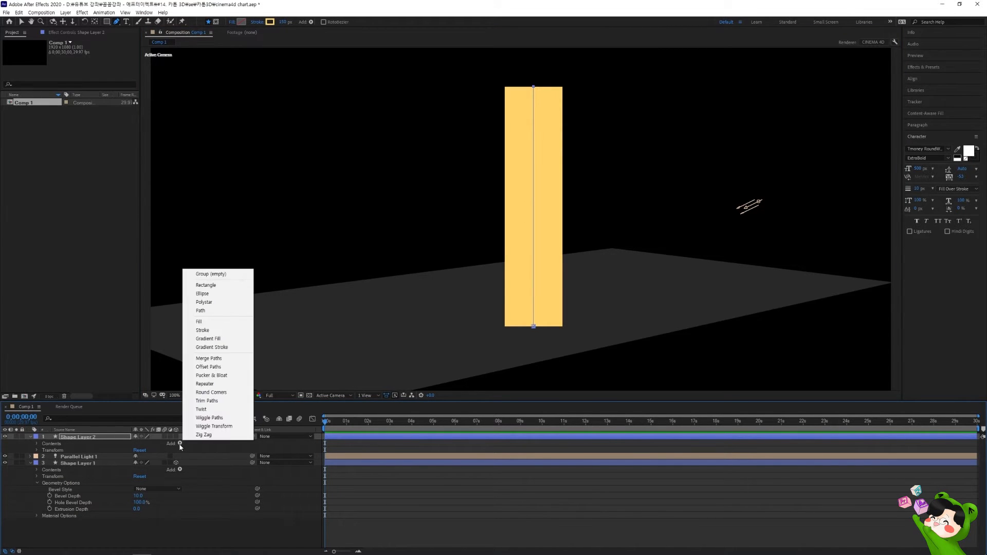
click(215, 402)
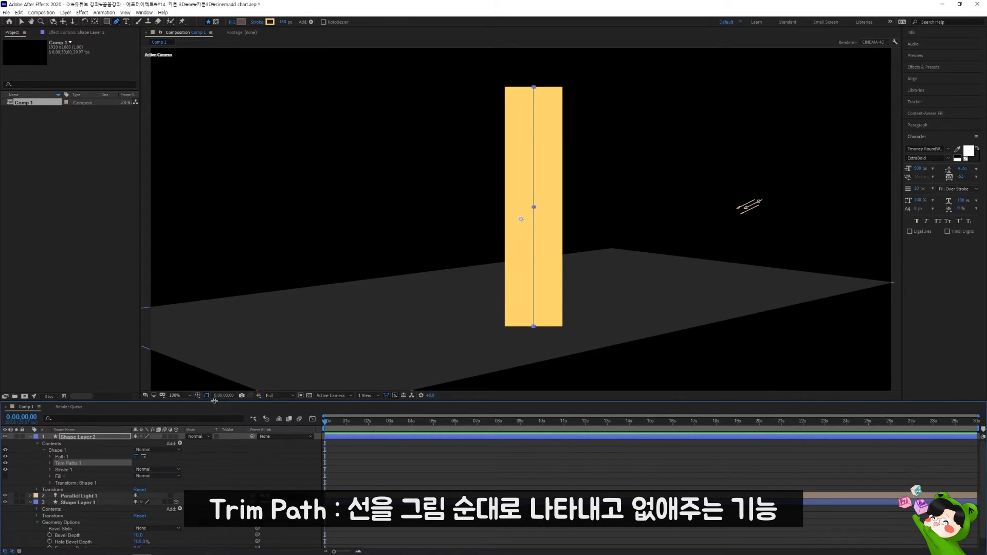
click(50, 463)
drag(137, 471, 161, 474)
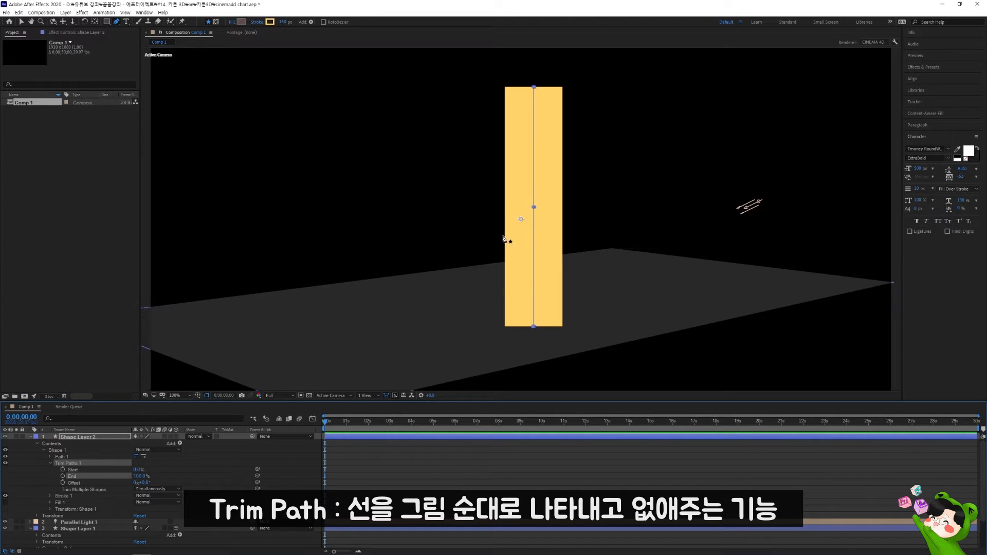
- Preview the bar's Trim Paths End value again, keeping it at 100%, and make Shape Layer 2 a 3D layer
drag(142, 477, 255, 439)
mouse_move(142, 477)
mouse_down()
mouse_move(129, 478)
mouse_move(145, 476)
mouse_up()
click(176, 437)
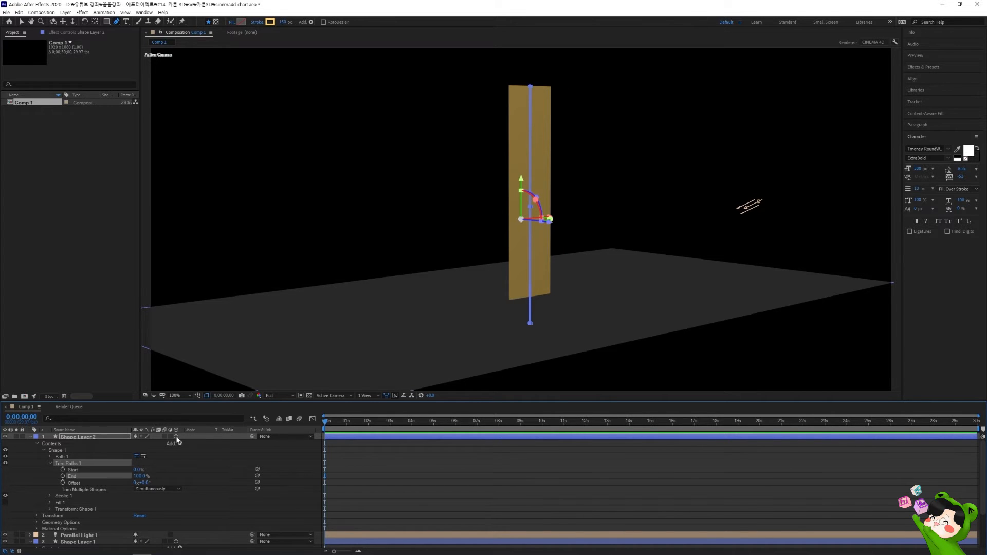
- Give the bar in Shape Layer 2 an Extrusion Depth of 150
click(44, 451)
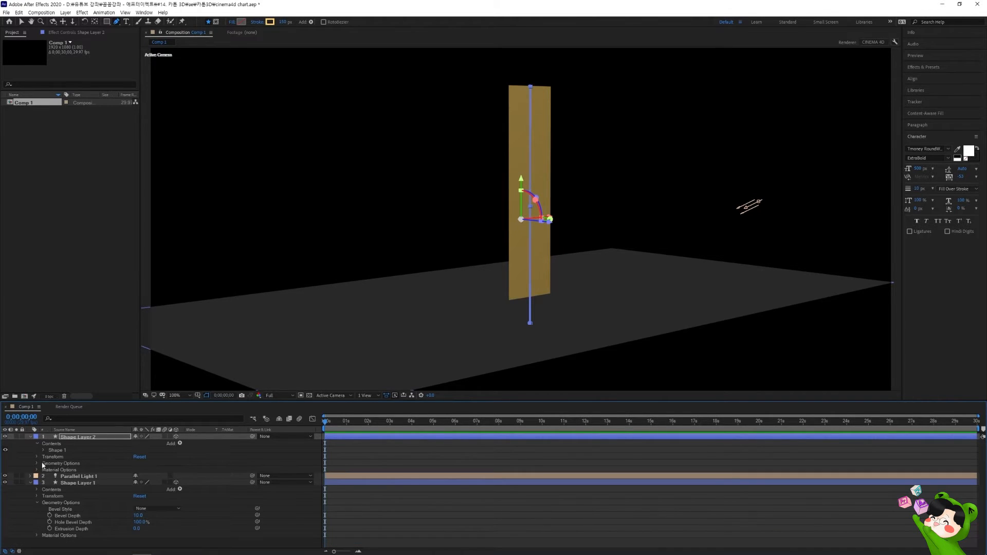
click(37, 464)
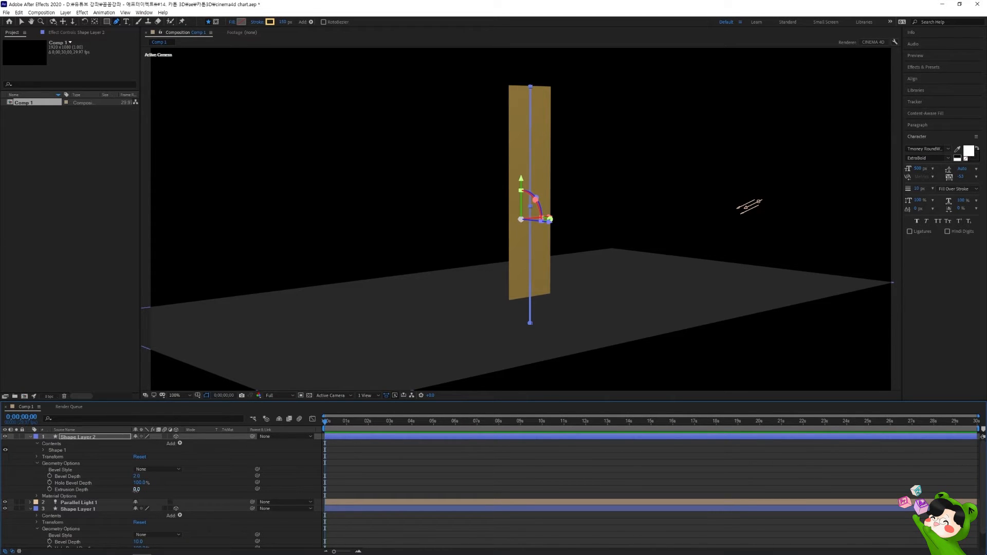
drag(136, 490, 174, 493)
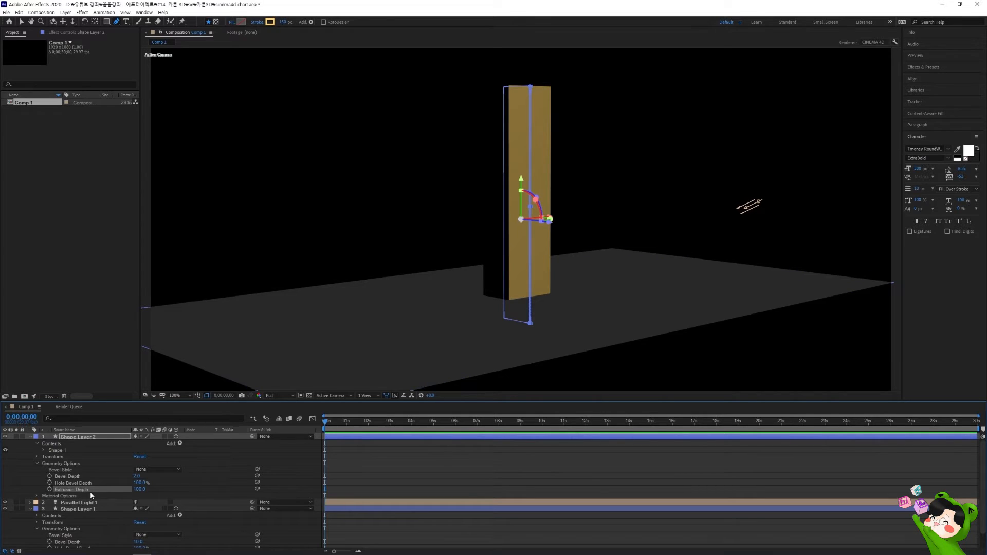
click(139, 489)
text(15)
key(Return)
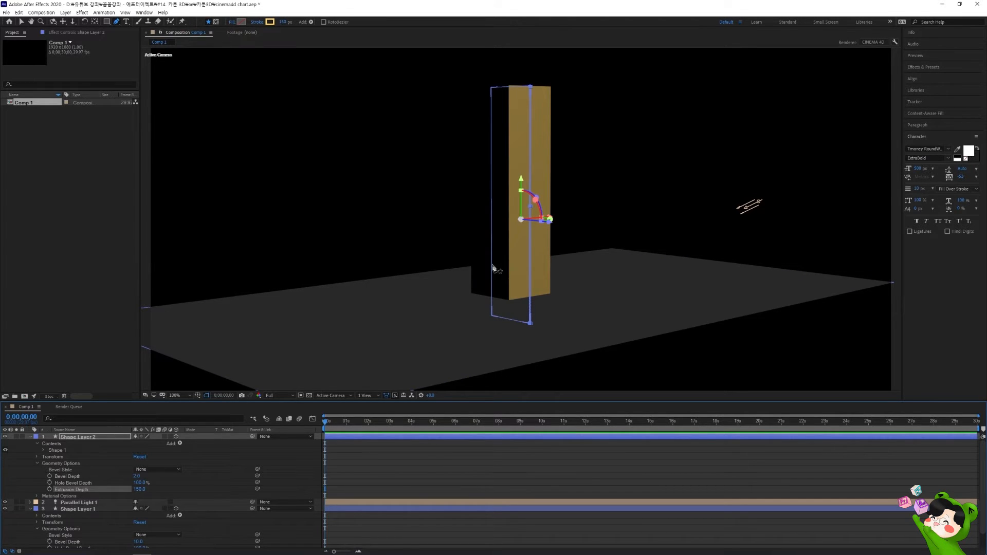
- In the Front view, raise the bar until its base rests on the floor line, check it up close, and return to Active Camera
click(21, 22)
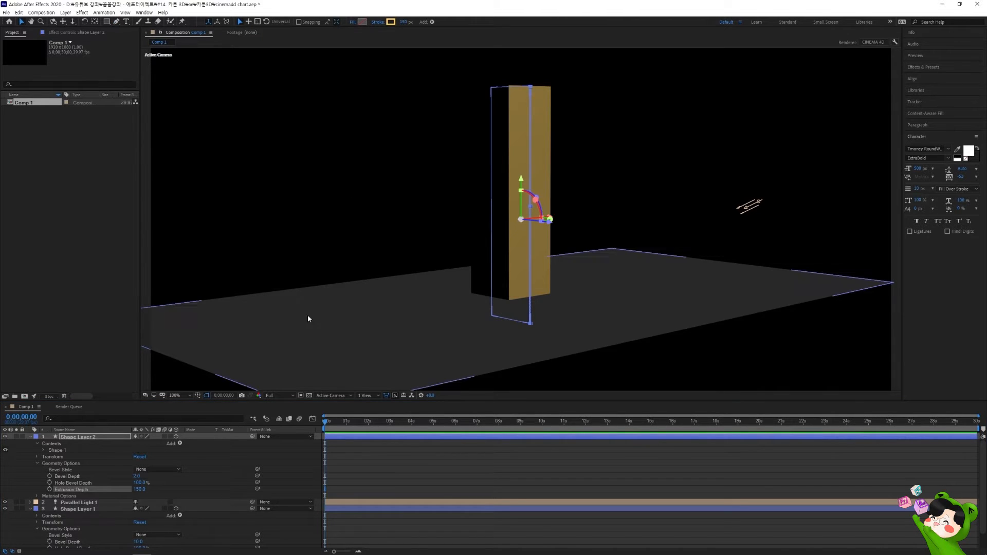
click(333, 395)
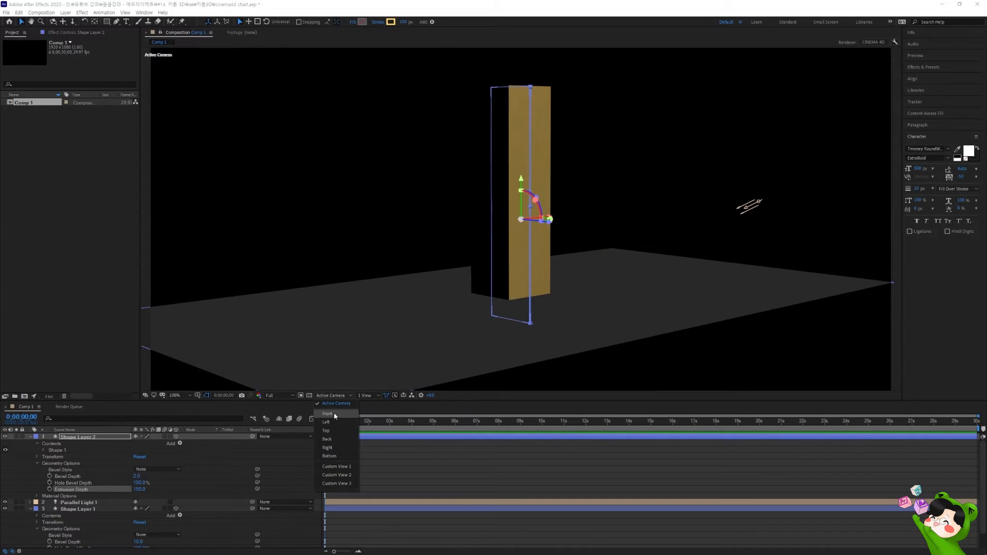
click(334, 412)
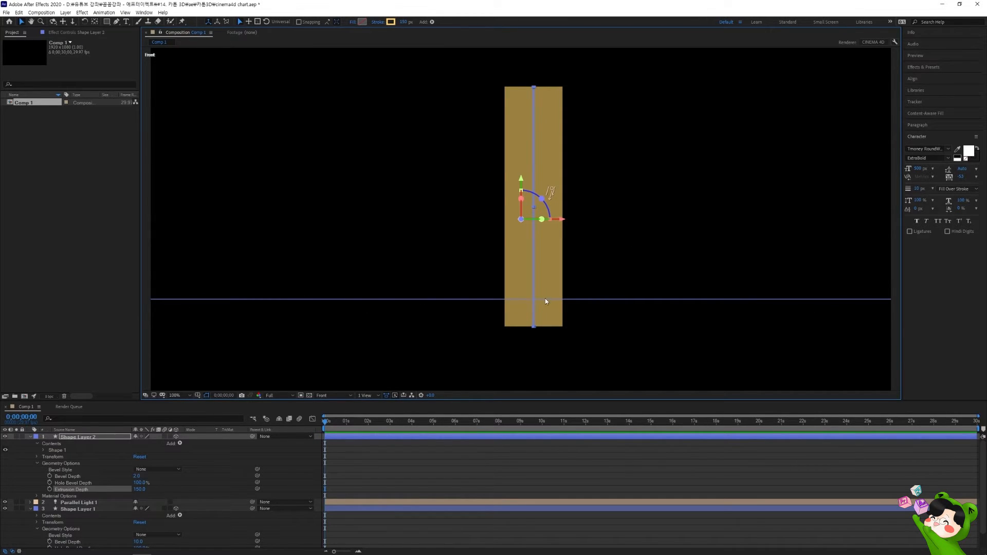
click(82, 437)
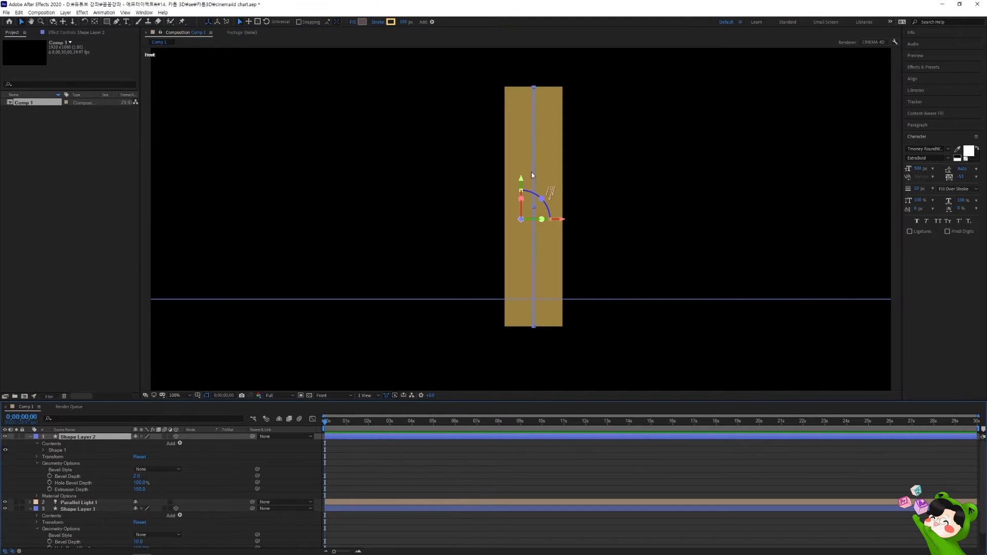
drag(522, 180, 519, 150)
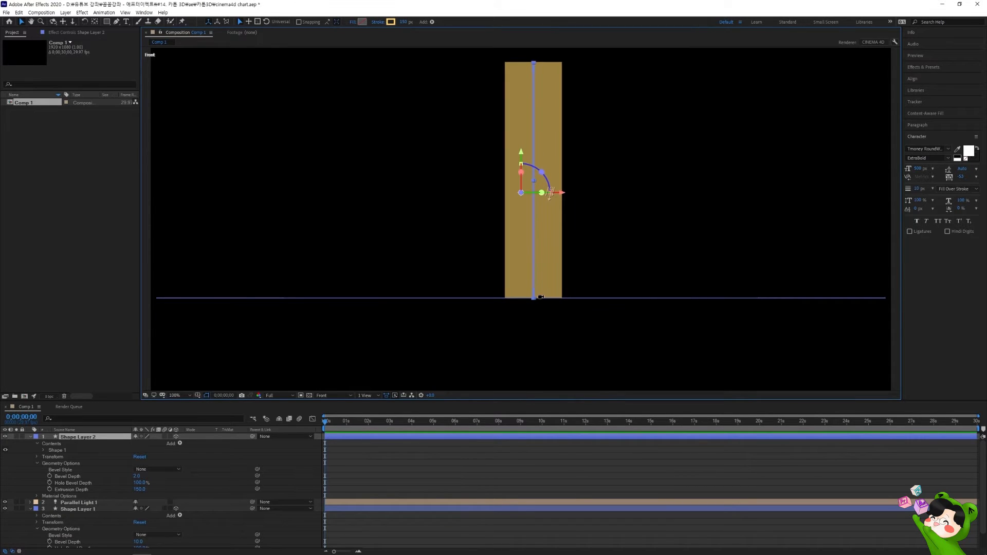
scroll(554, 366, up, 4)
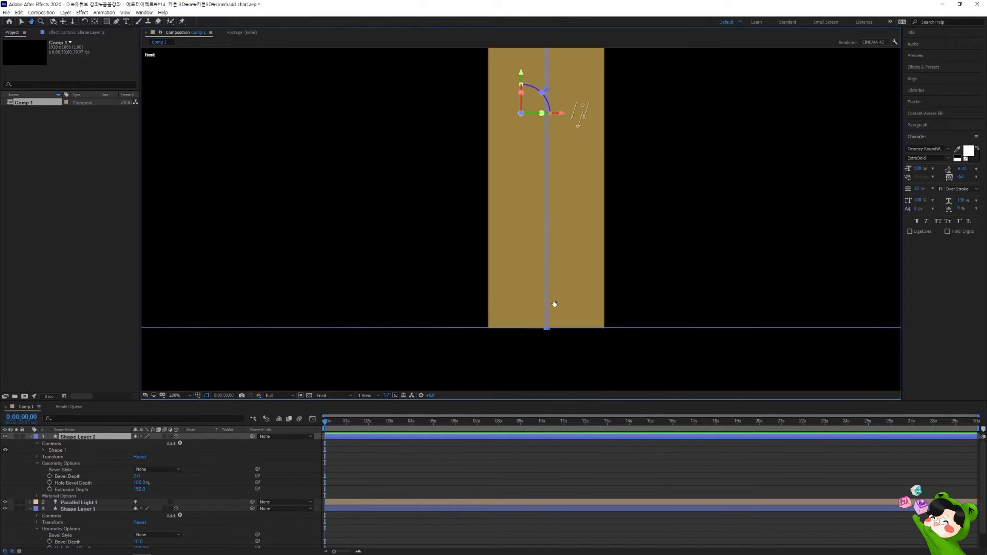
drag(597, 348, 580, 201)
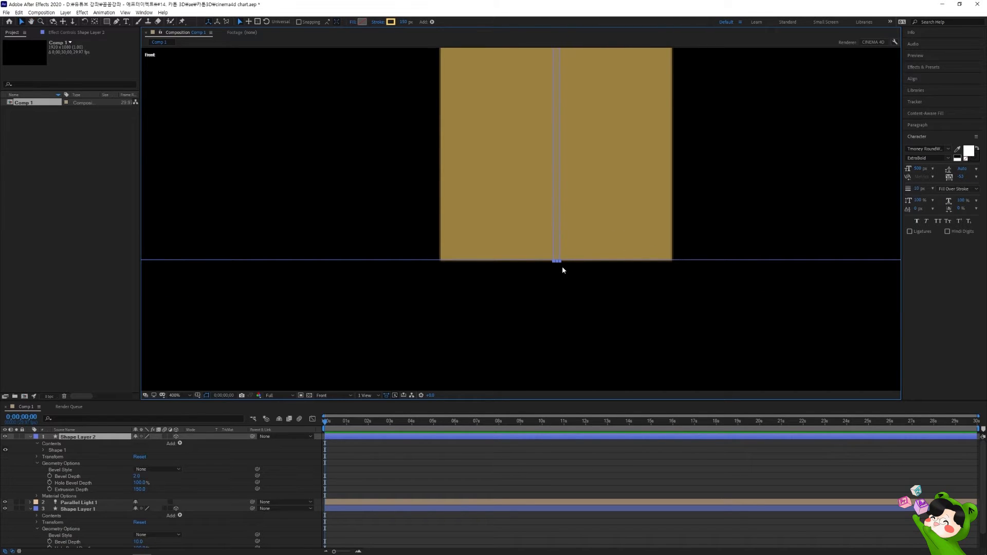
click(332, 396)
click(334, 404)
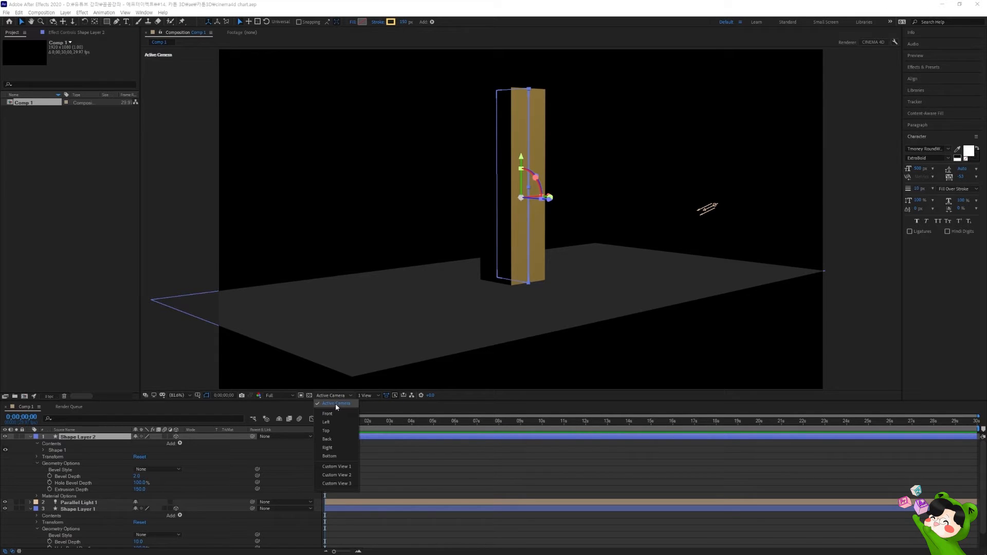
click(335, 404)
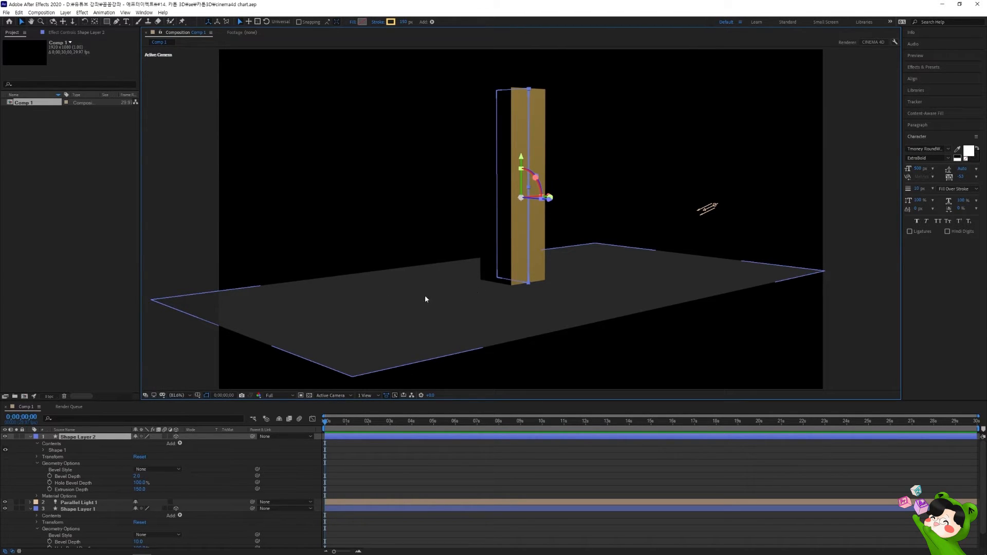
- Set the Shadow Darkness of Parallel Light 1 to 50% in its light settings
click(78, 503)
double_click(93, 505)
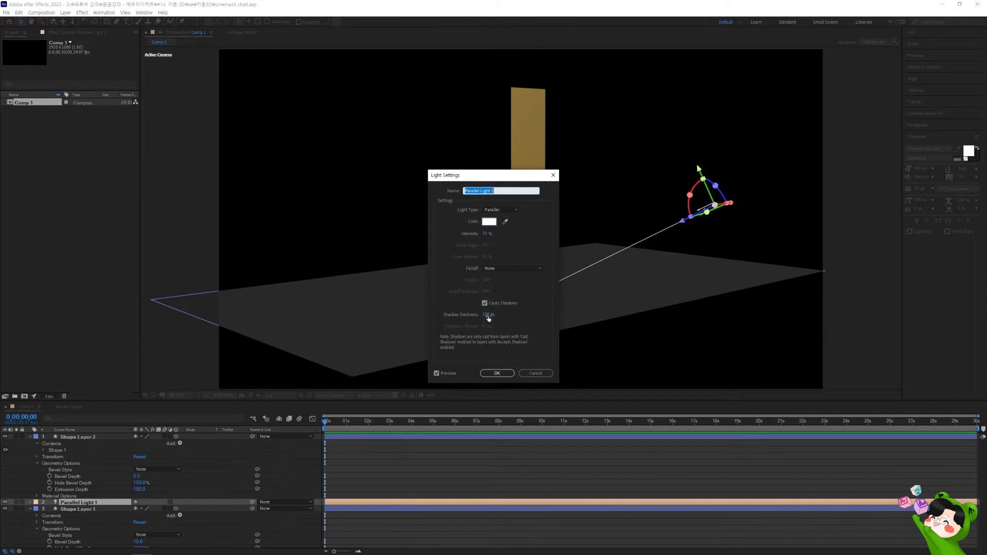
click(486, 314)
text(50)
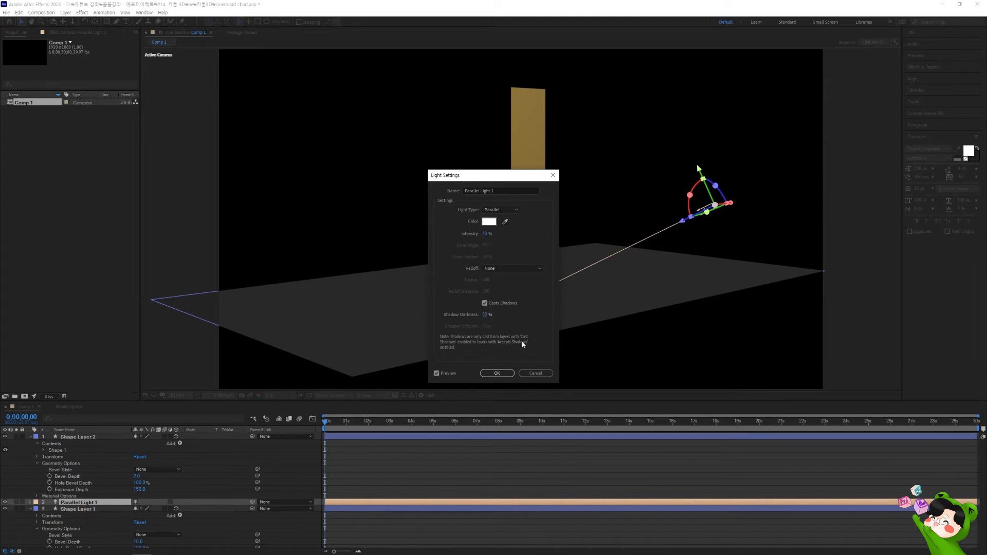
click(496, 373)
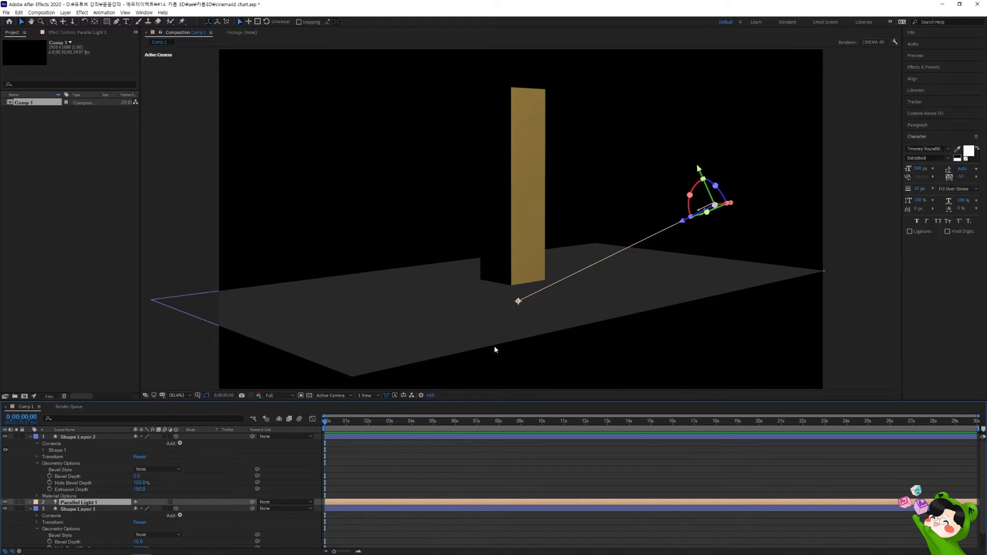
- Turn on Casts Shadows in the material options of the bar in Shape Layer 2
click(88, 438)
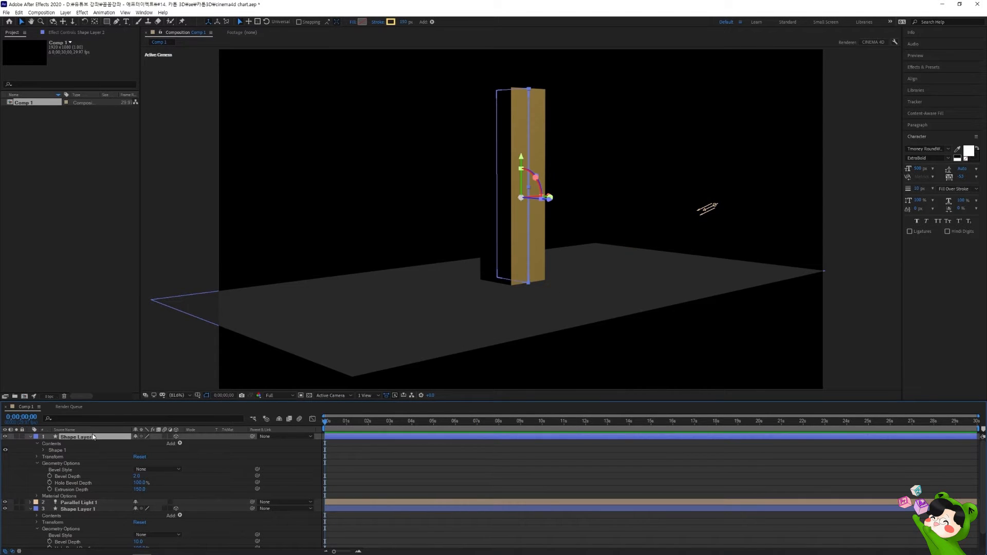
click(37, 463)
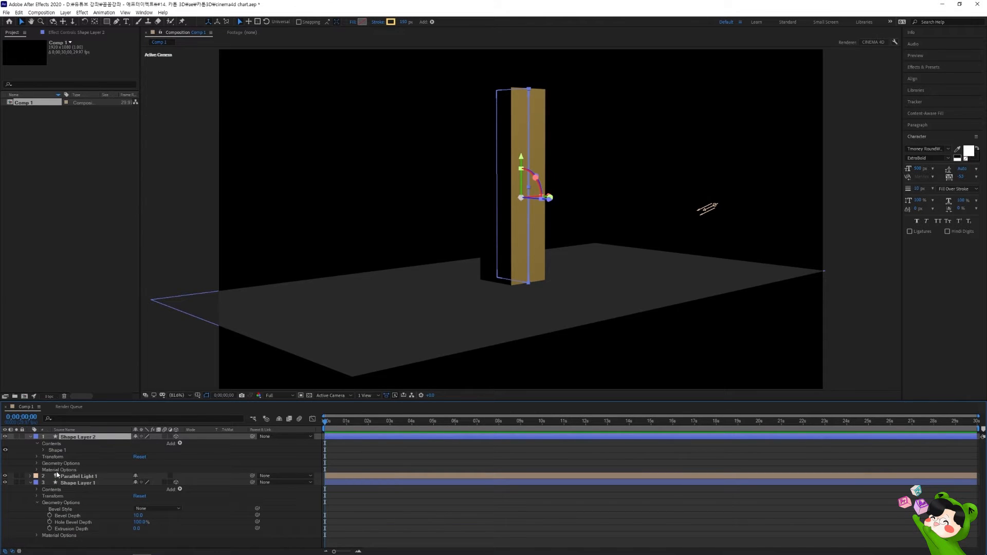
click(36, 470)
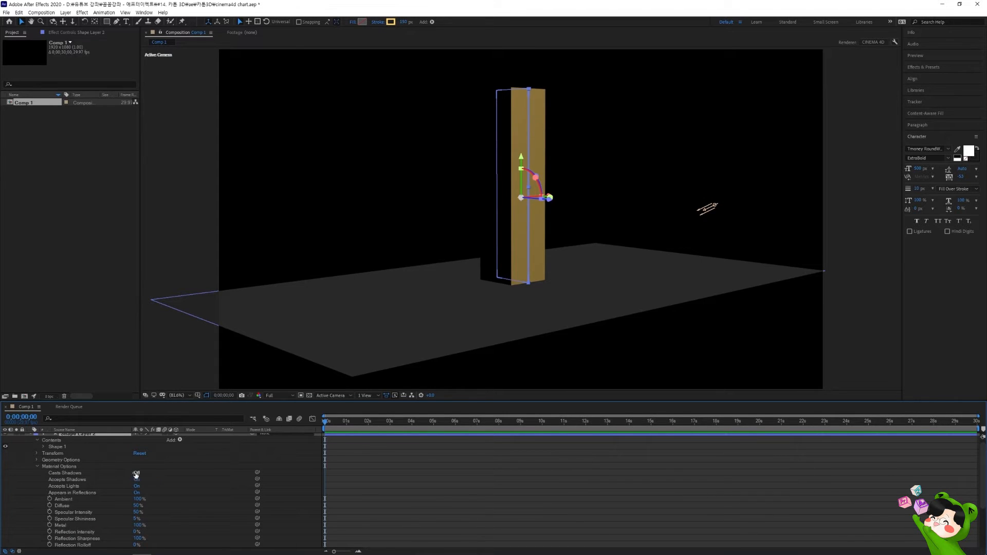
click(137, 474)
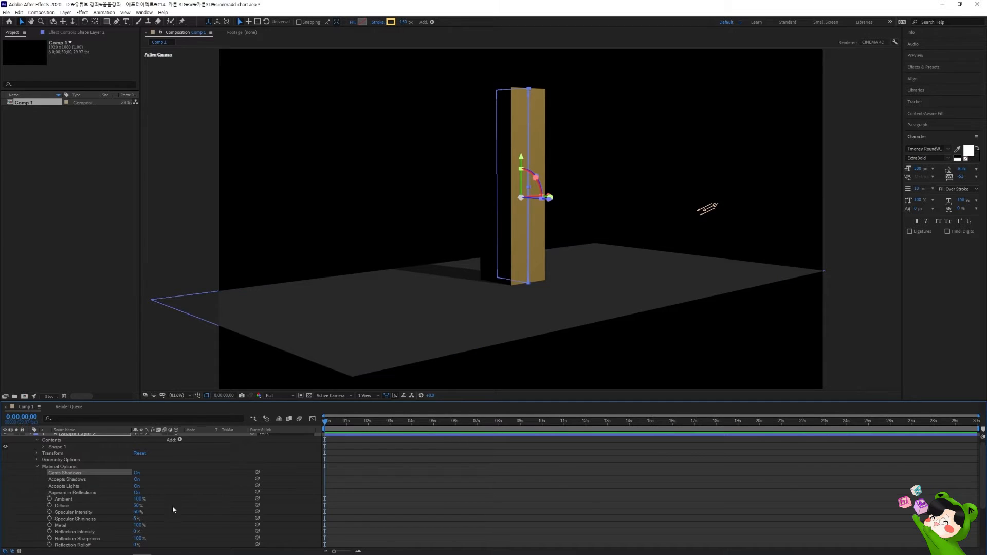
- Enlarge the floor rectangle in Shape Layer 1 to a size of 30000 by 30000
scroll(171, 506, down, 3)
click(94, 494)
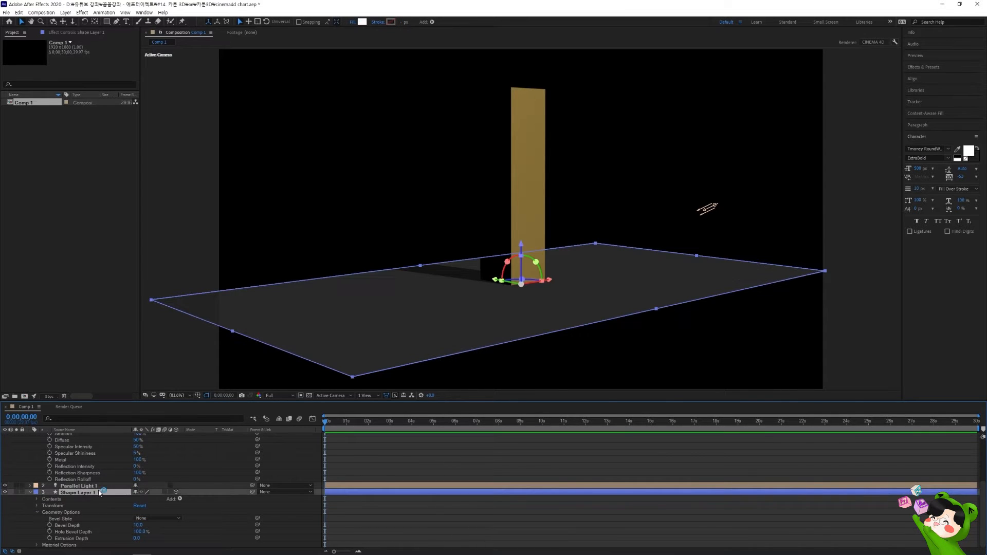
click(37, 512)
click(37, 526)
click(44, 532)
scroll(51, 533, down, 1)
click(51, 526)
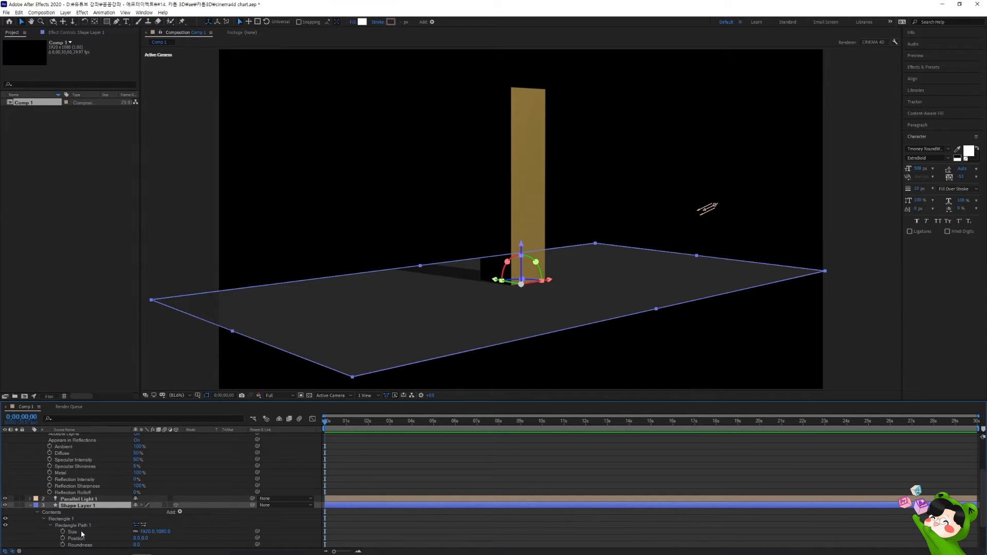
click(144, 531)
text(3000)
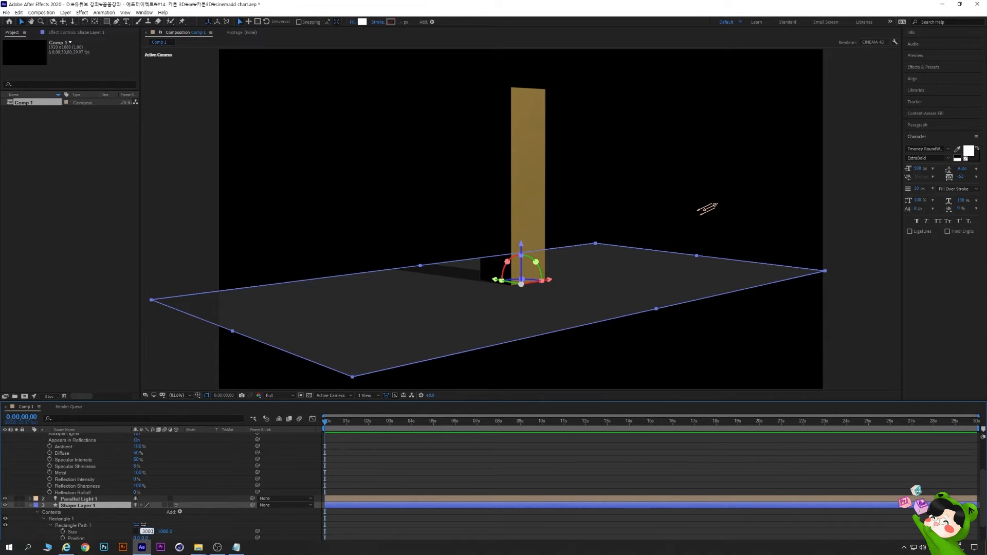
key(Tab)
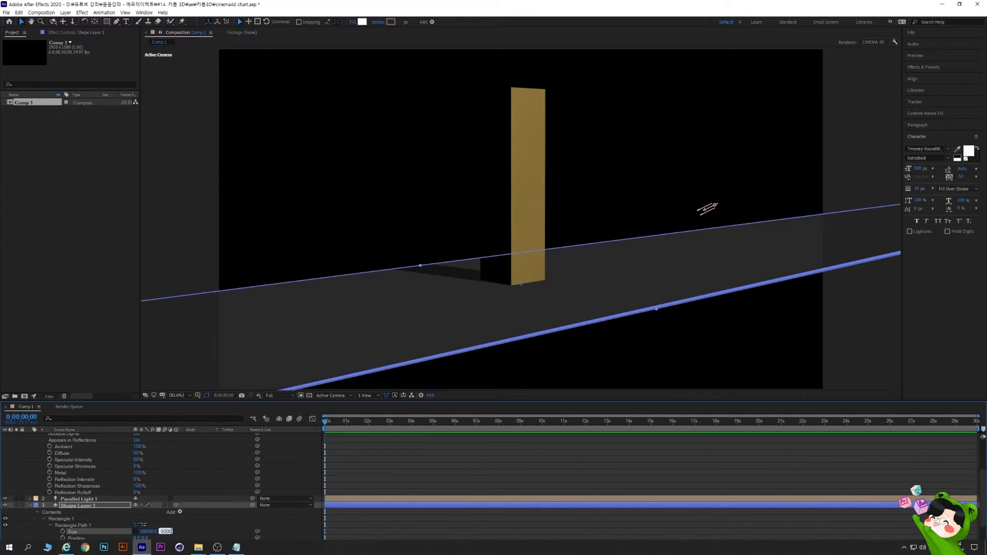
text(30000)
key(Return)
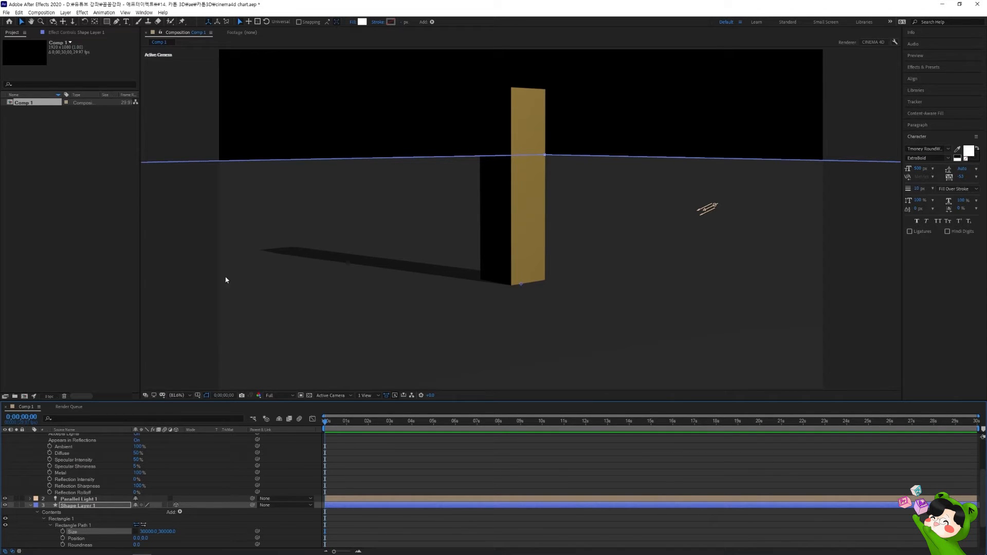
click(335, 246)
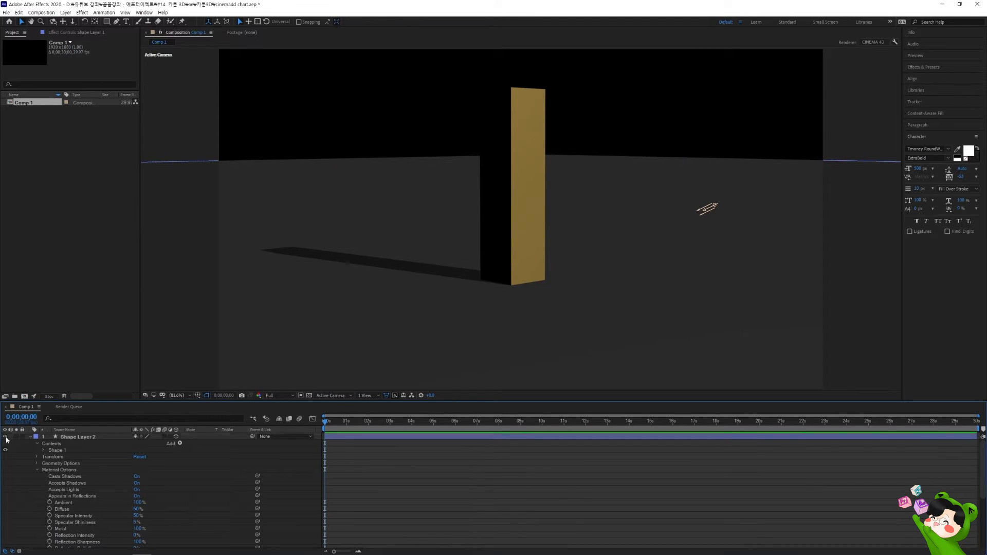
- Raise Parallel Light 1 and shift it sideways, setting its Position to about X 1138 and Y 22
click(28, 437)
click(29, 450)
click(82, 444)
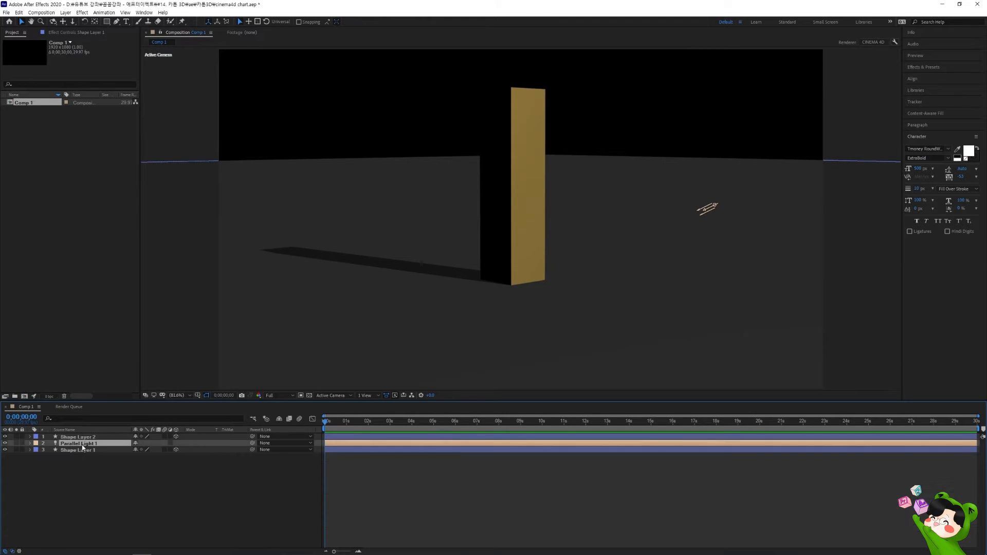
click(30, 443)
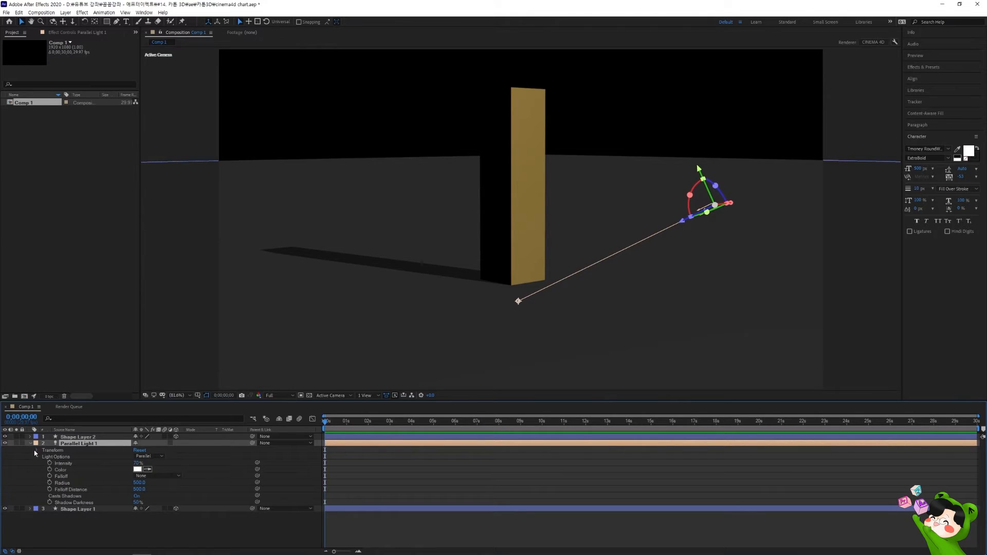
click(36, 457)
click(36, 450)
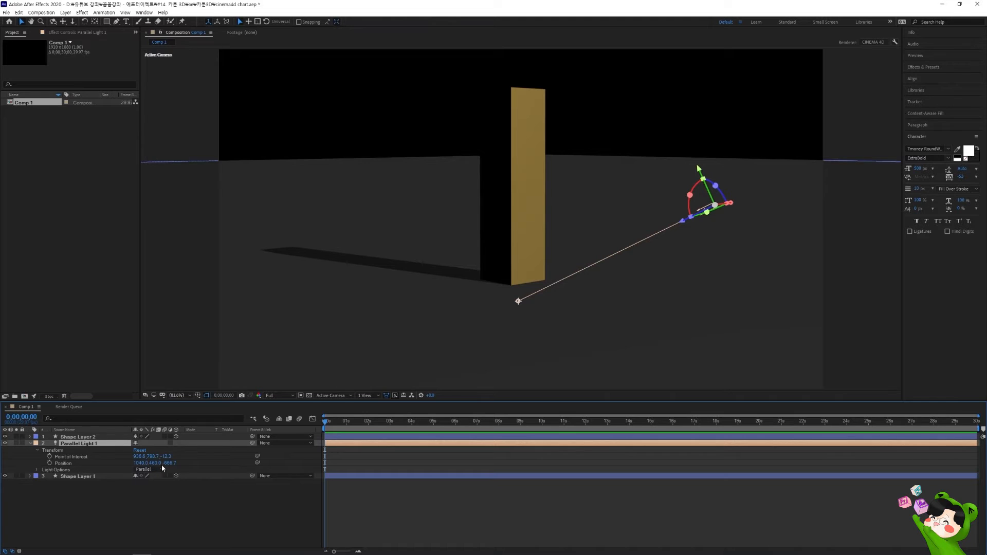
drag(161, 464, 144, 467)
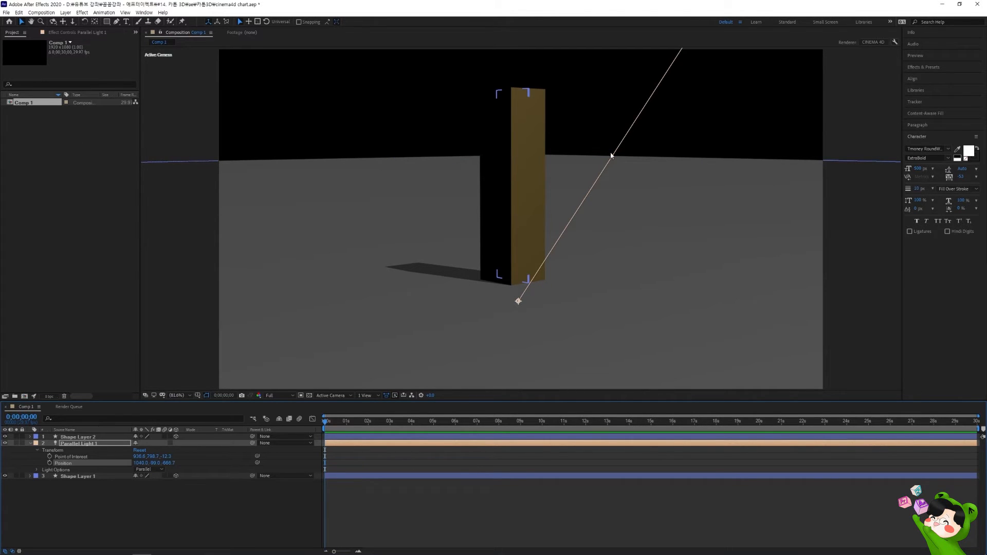
drag(150, 464, 180, 466)
- Shift the X value of the light's Point of Interest to about 833 and switch to the Front view
click(85, 460)
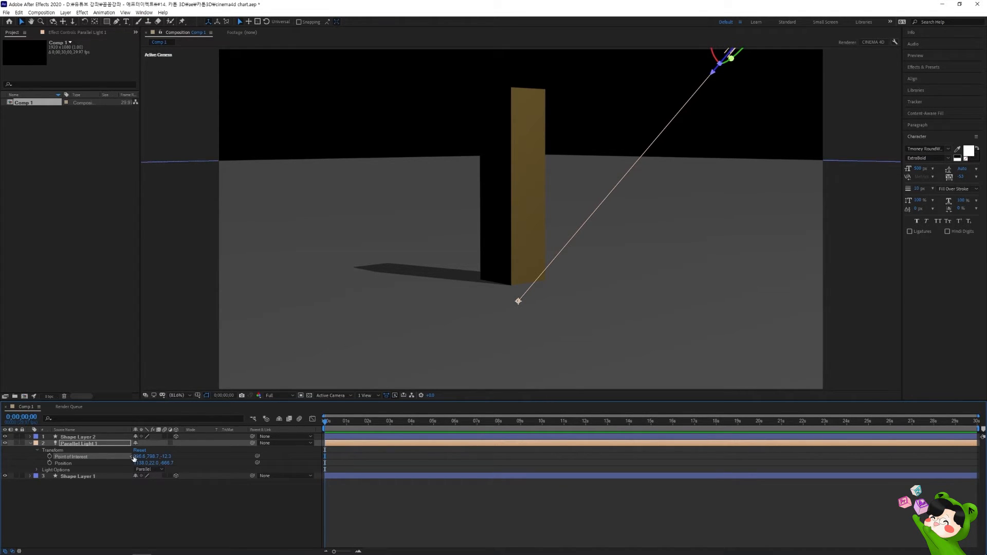
drag(139, 457, 98, 463)
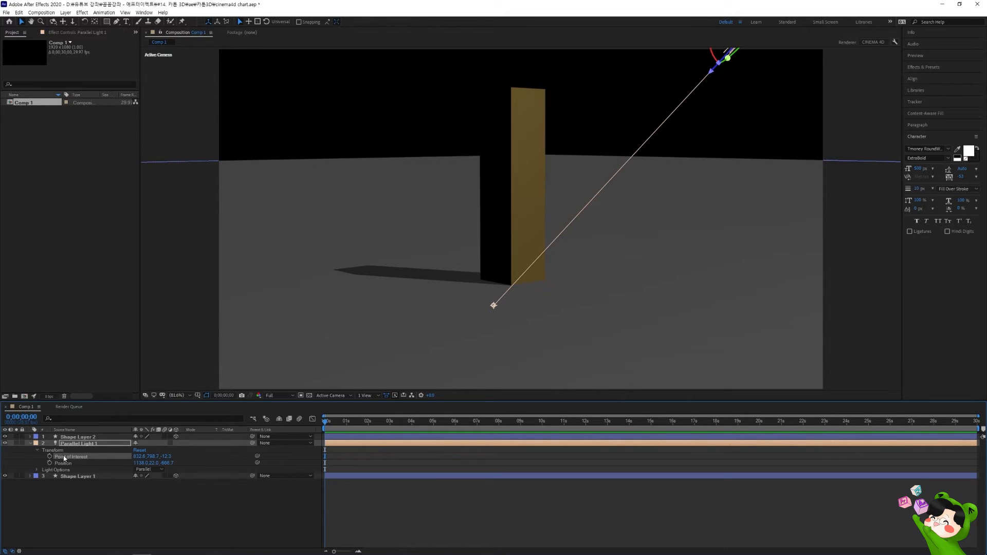
click(333, 395)
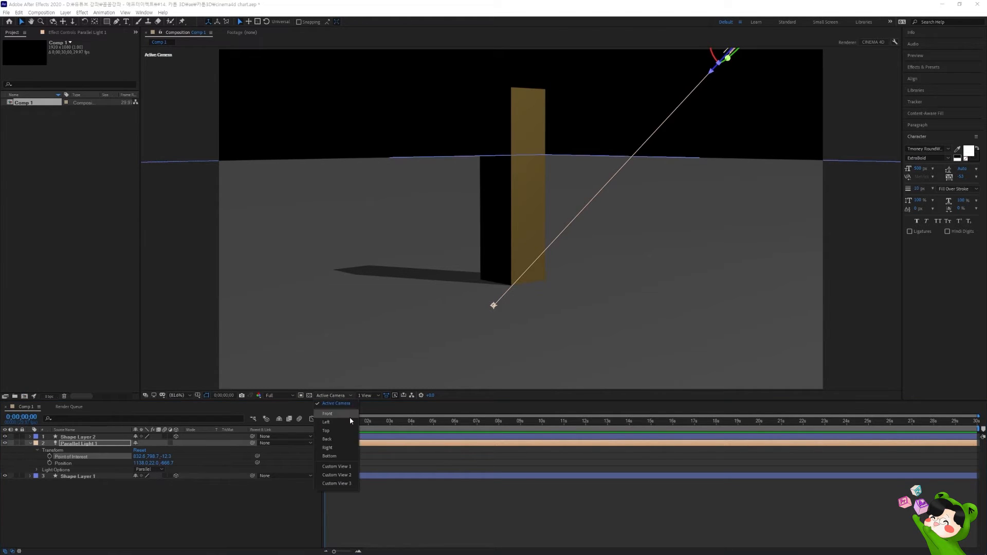
click(335, 420)
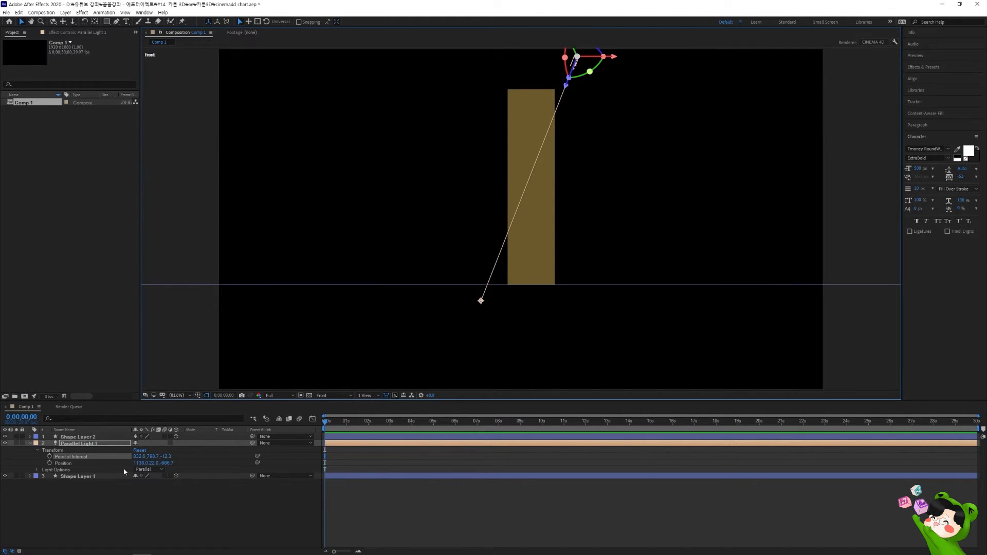
- Shift Parallel Light 1 to about X 1233 and, in the Top view, move its Point of Interest to about X 831 and Z -166
mouse_move(138, 457)
mouse_down()
mouse_move(184, 462)
mouse_move(136, 457)
mouse_up()
click(333, 396)
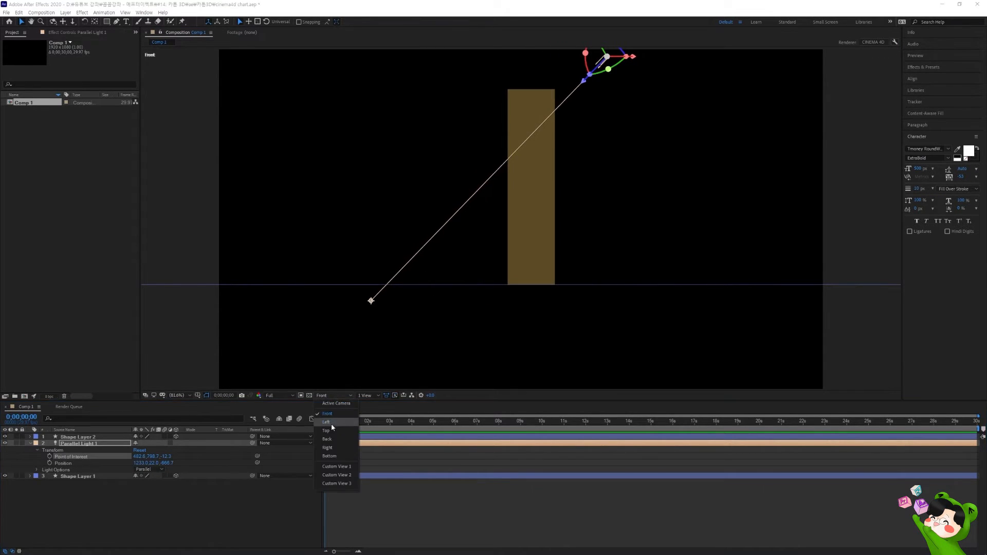
click(328, 431)
key(comma)
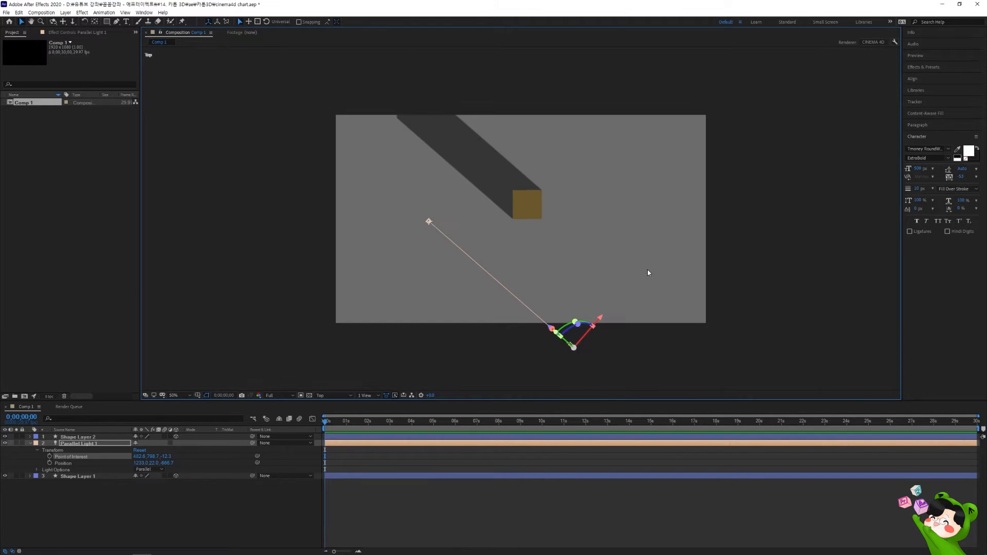
drag(427, 221, 499, 257)
- Check the direction of Parallel Light 1 and the bar's shadow in the Right view and the Active Camera view
click(334, 395)
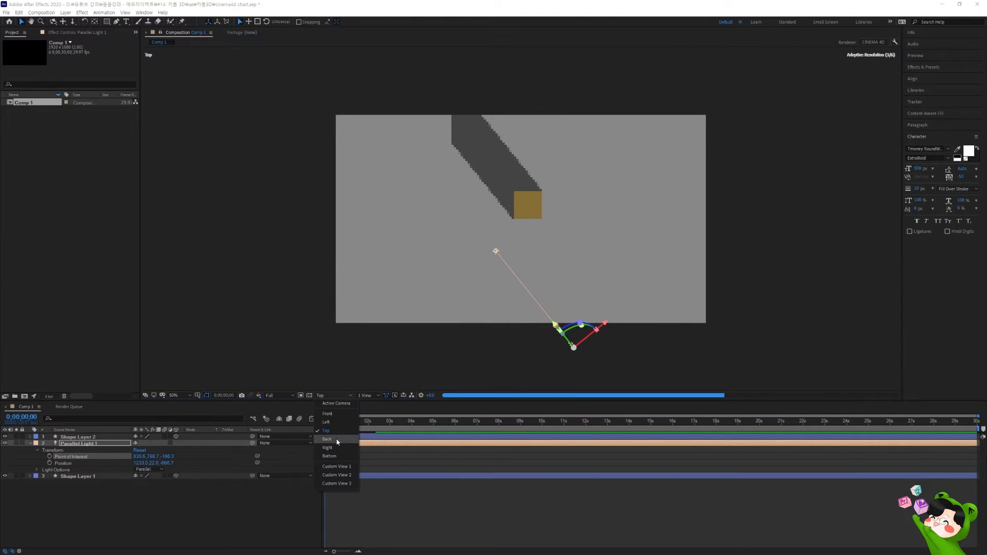
click(336, 445)
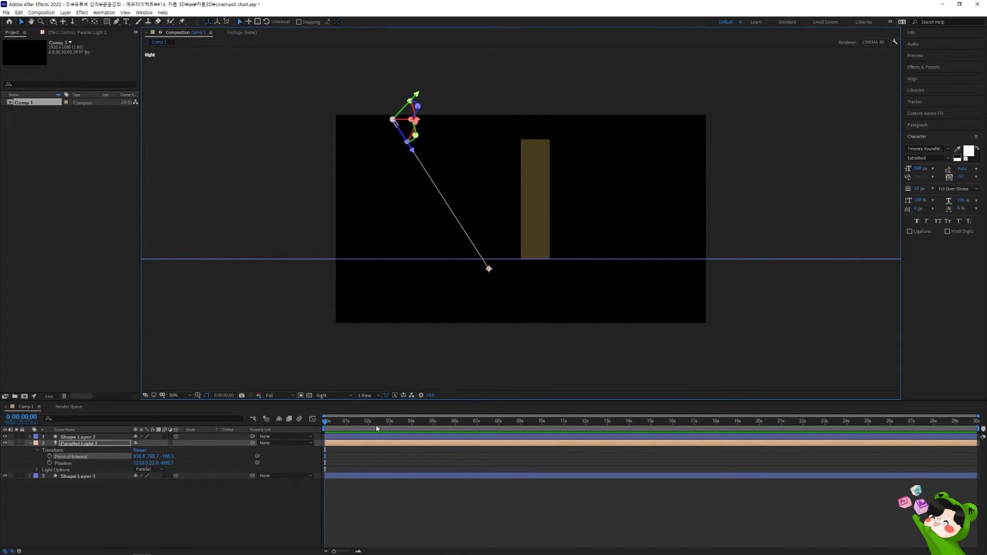
click(334, 395)
click(337, 408)
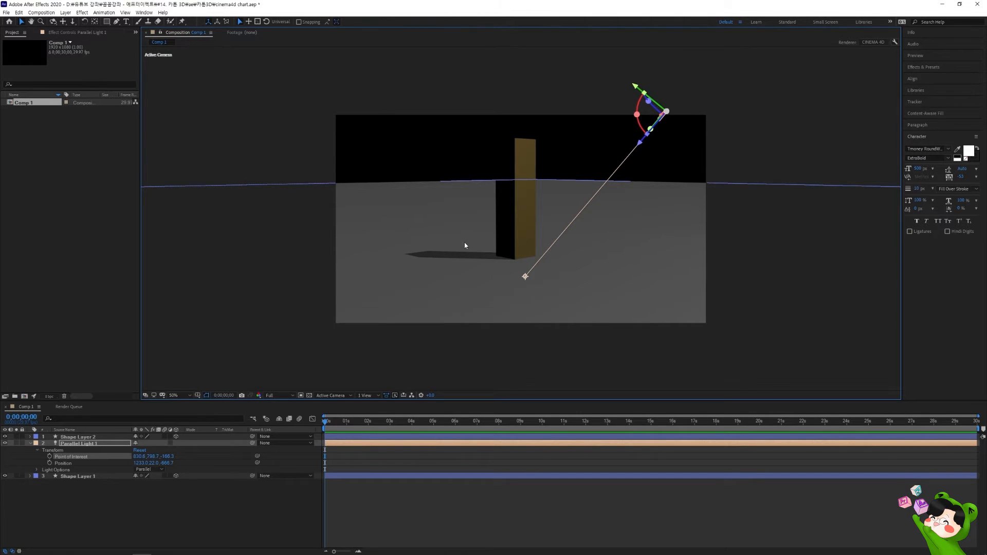
click(101, 445)
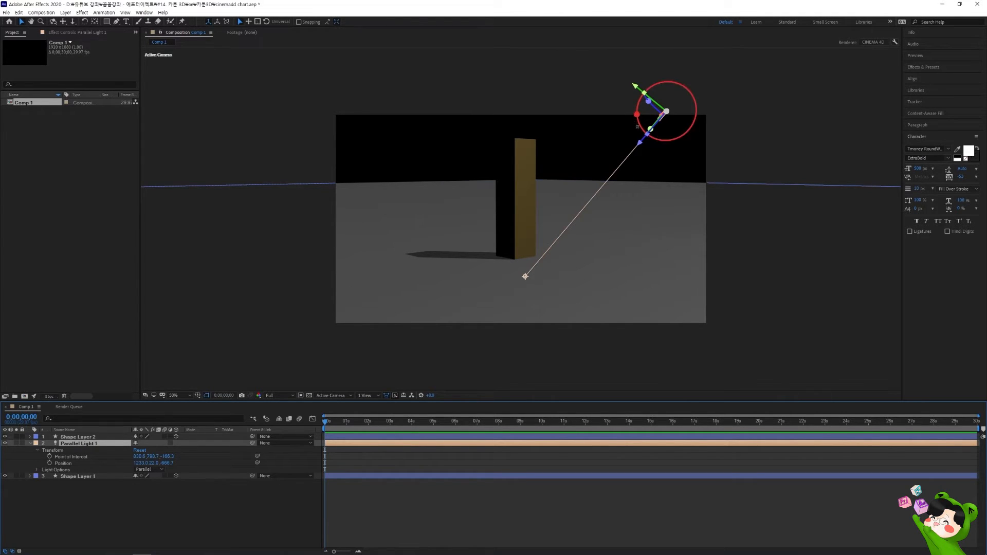
click(636, 114)
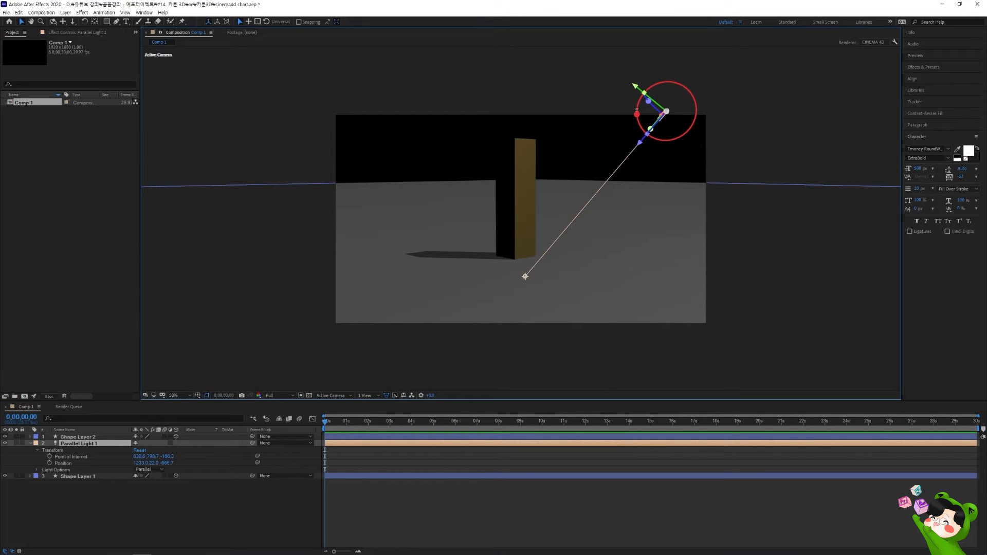
click(73, 457)
drag(153, 457, 155, 459)
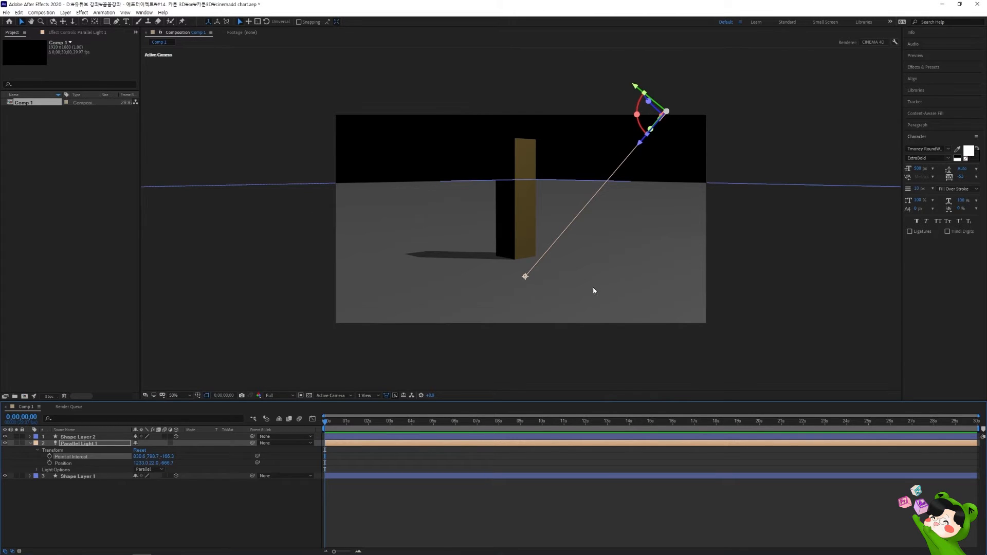
- Create a new white Ambient light with 70% intensity in the composition
click(141, 502)
right_click(109, 507)
mouse_move(176, 424)
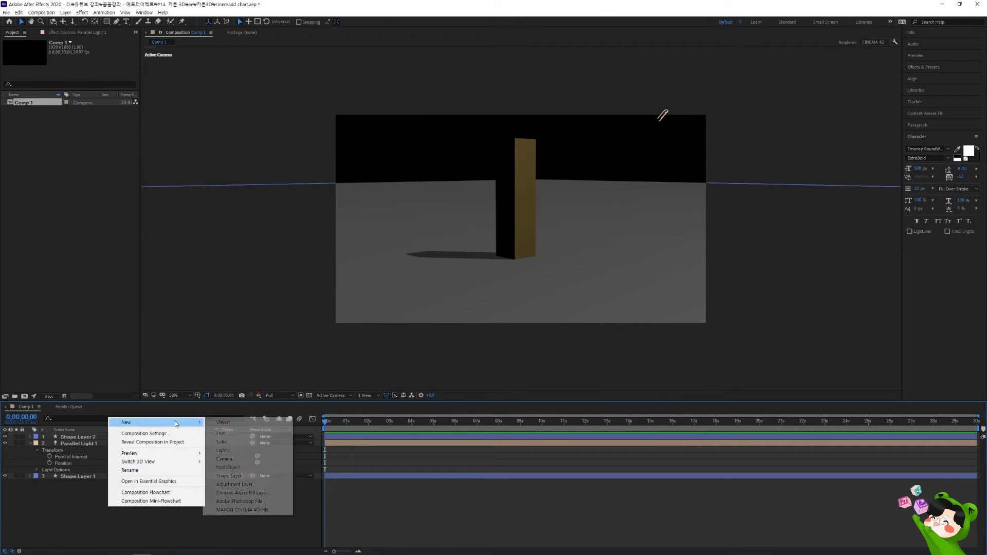
click(276, 453)
drag(503, 177, 504, 285)
click(508, 315)
click(501, 351)
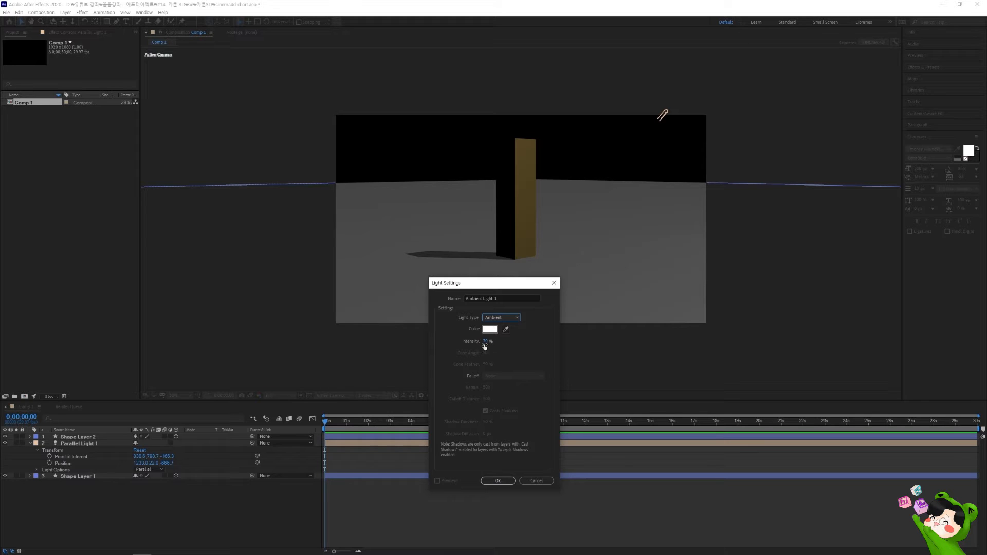
click(491, 481)
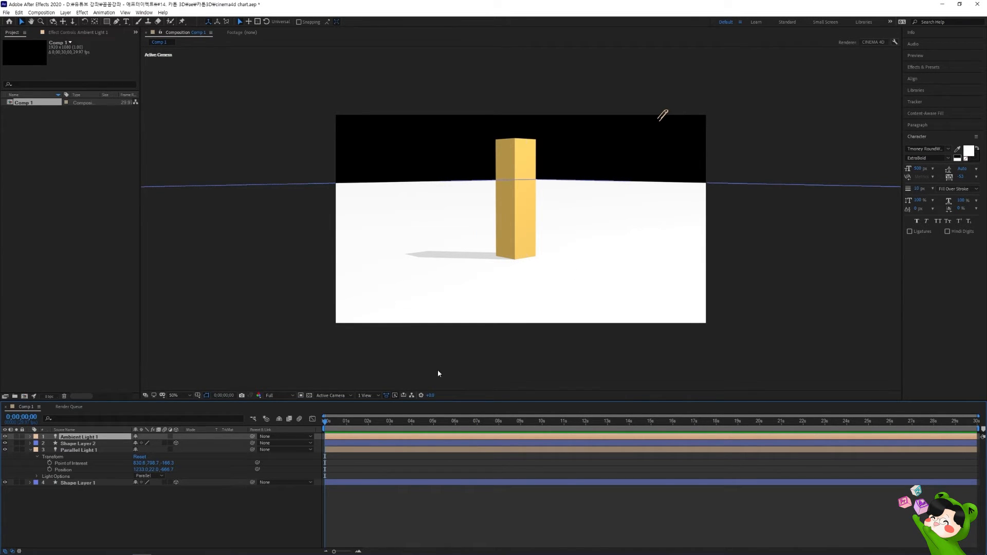
- Review the settings of Ambient Light 1 and Parallel Light 1 without changing them, comparing their intensities
double_click(82, 441)
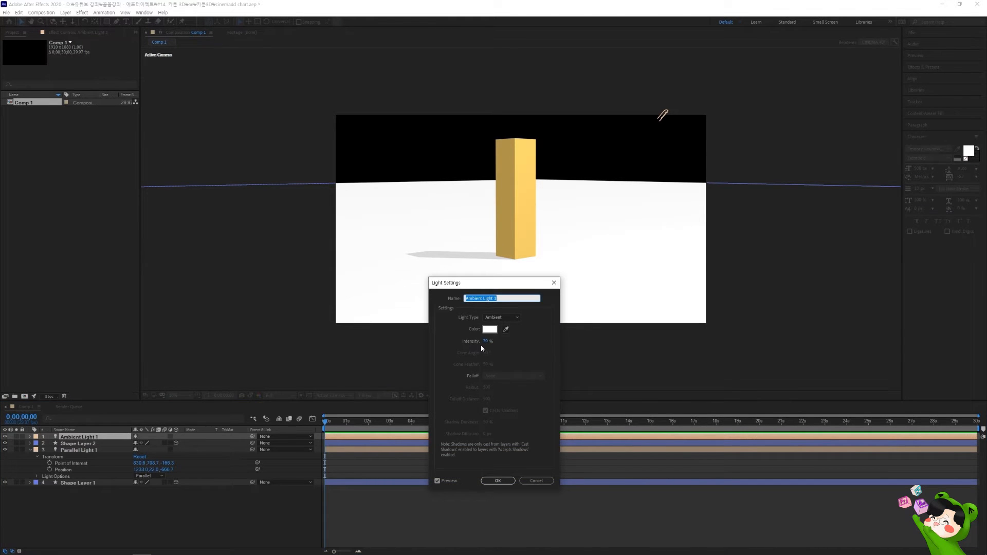
click(537, 481)
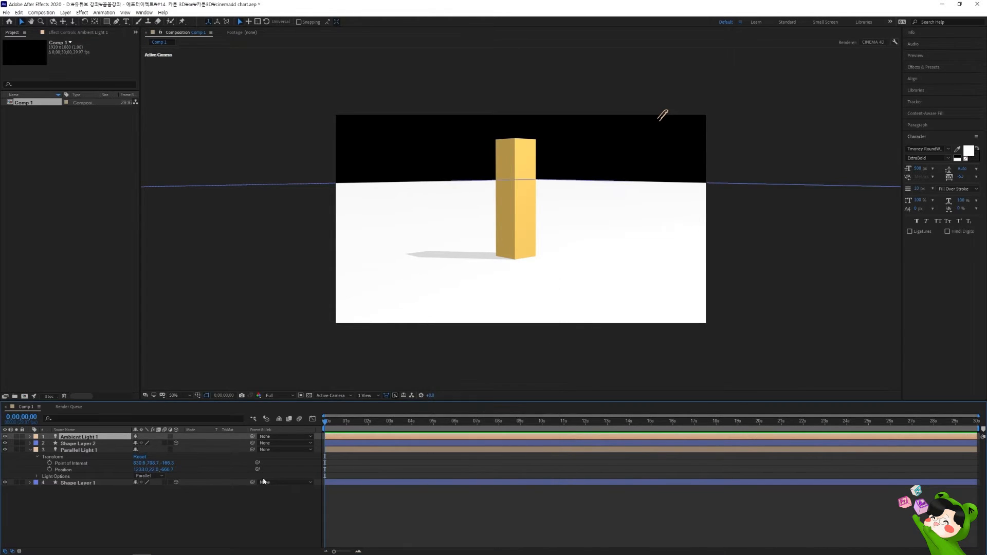
double_click(81, 451)
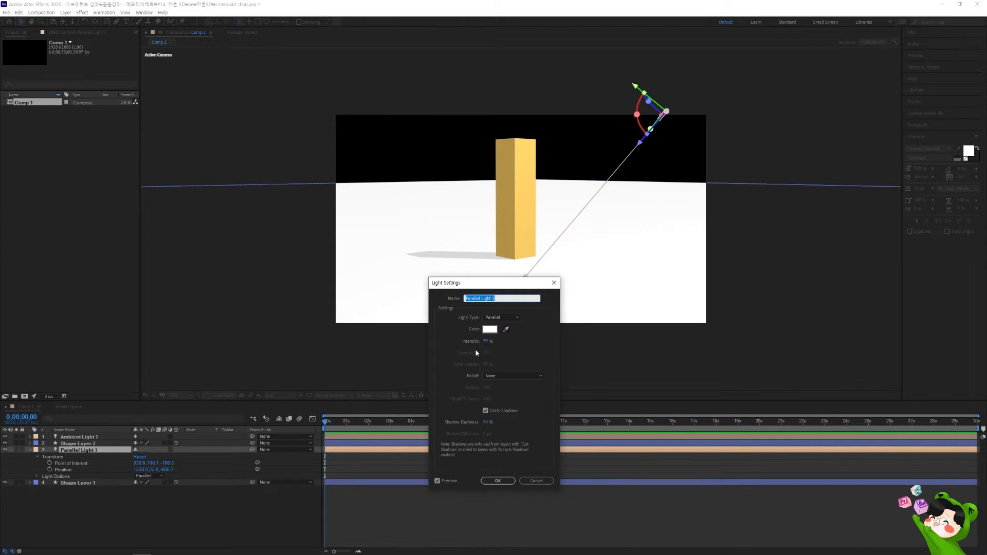
click(545, 482)
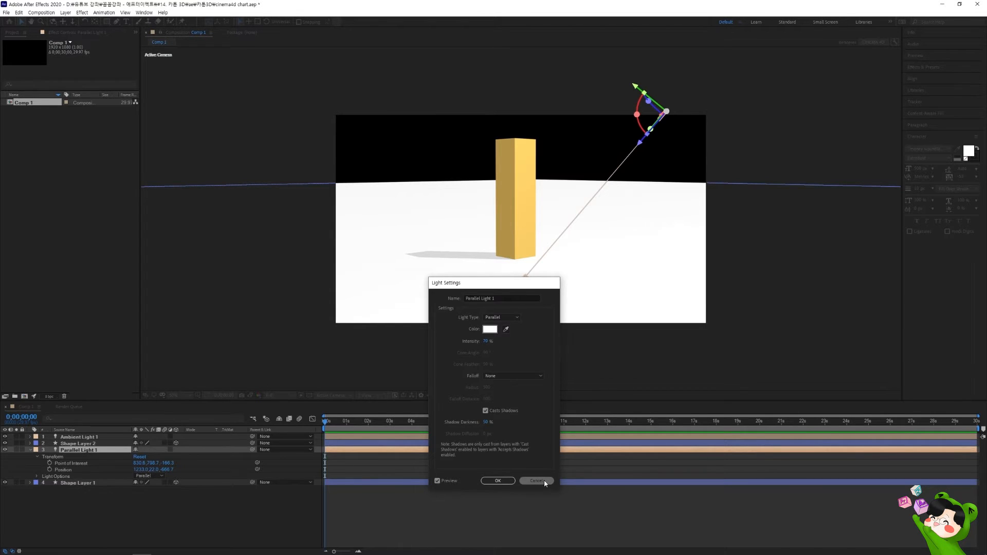
click(546, 483)
click(533, 519)
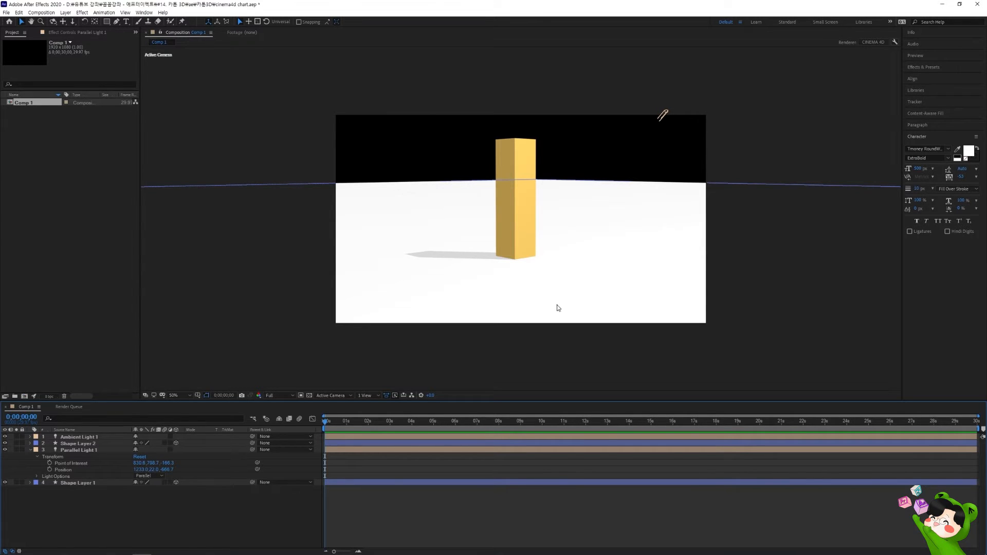
- Move Shape Layer 2 below Parallel Light 1 so both lights are stacked above the shape layers
click(535, 291)
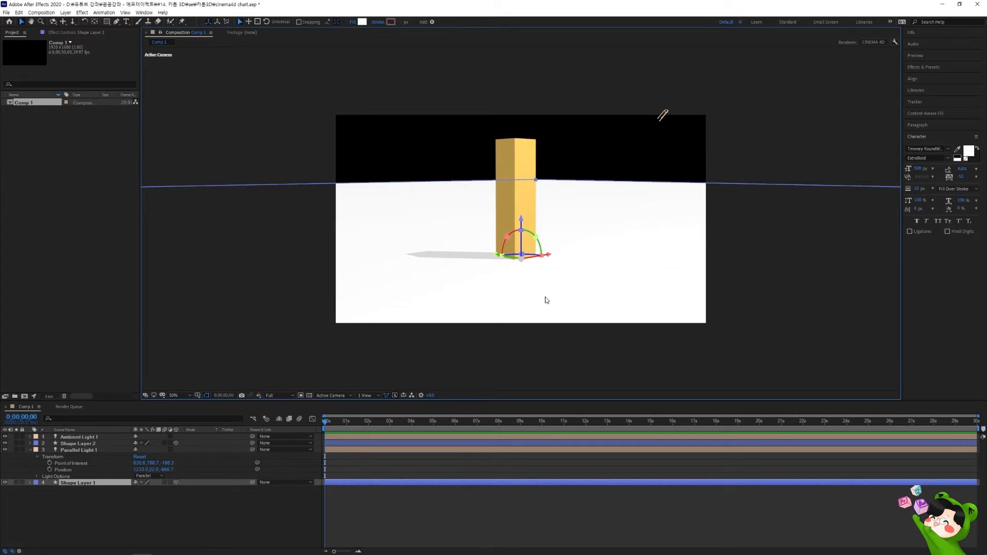
click(29, 451)
drag(84, 446, 82, 453)
- Rename the floor layer Shape Layer 1 as 바닥 and the bar layer Shape Layer 2 as 막대차트
click(175, 457)
key(Return)
text(c)
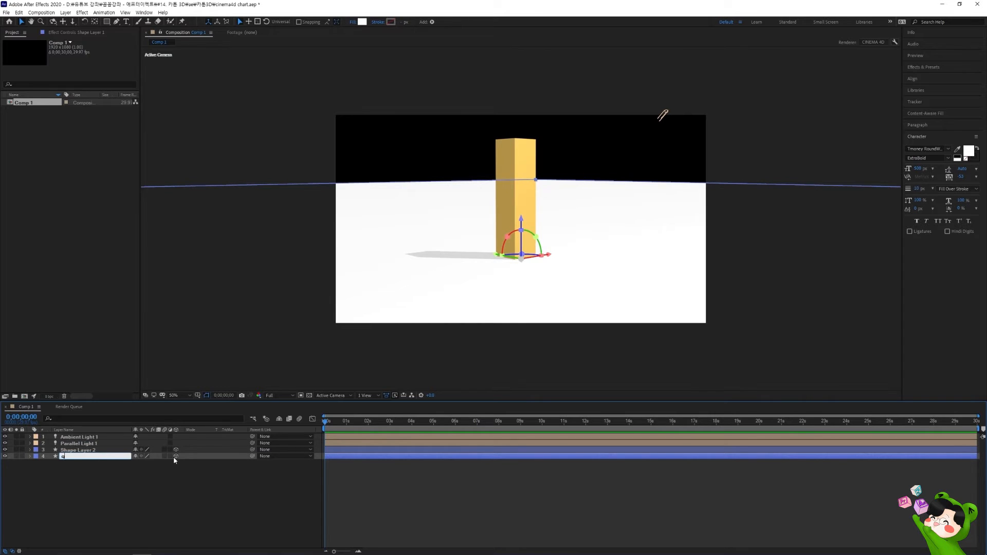
text(바닥)
key(Return)
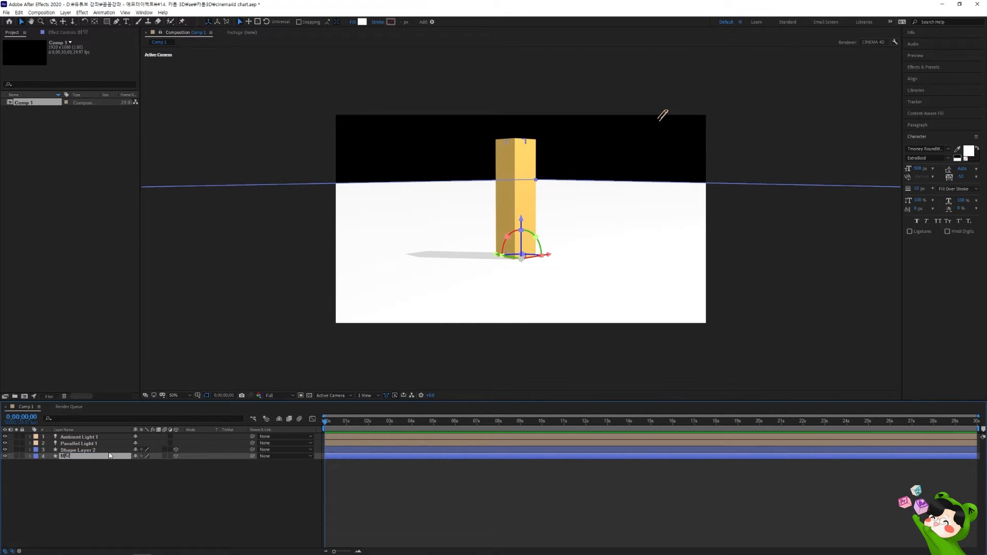
click(109, 452)
key(Return)
text(막대차트)
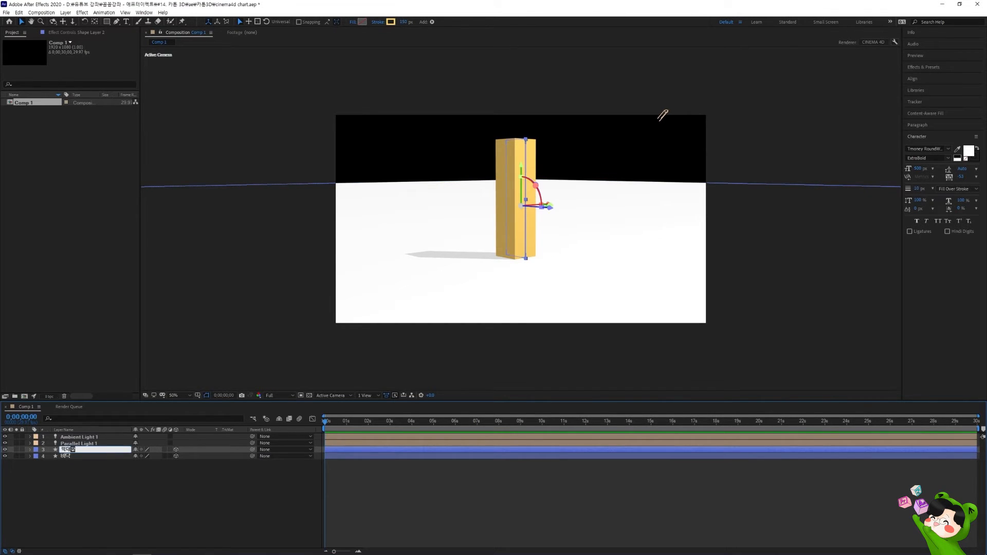
key(Return)
- Set Reflection Intensity to 20% in the material options of the floor layer 바닥
click(72, 456)
click(29, 457)
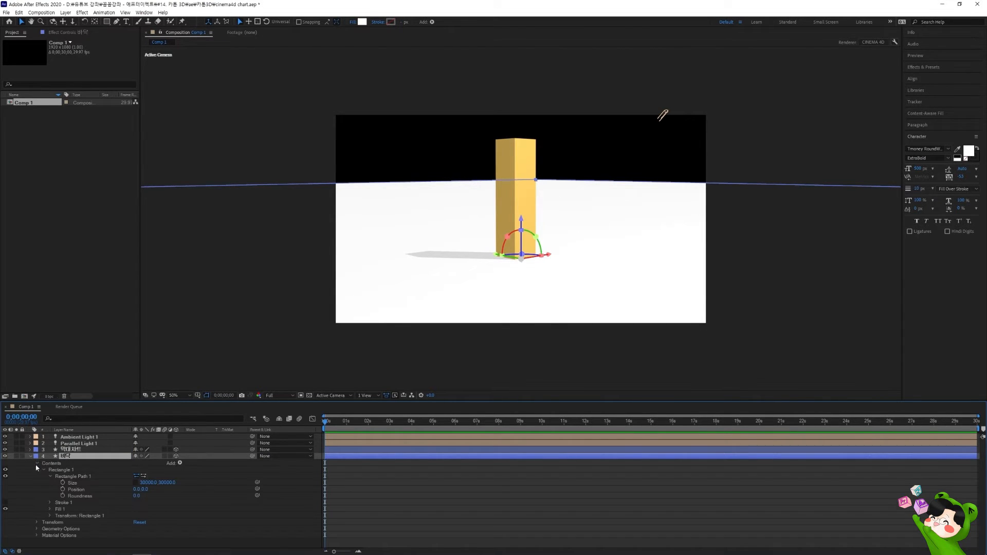
click(37, 464)
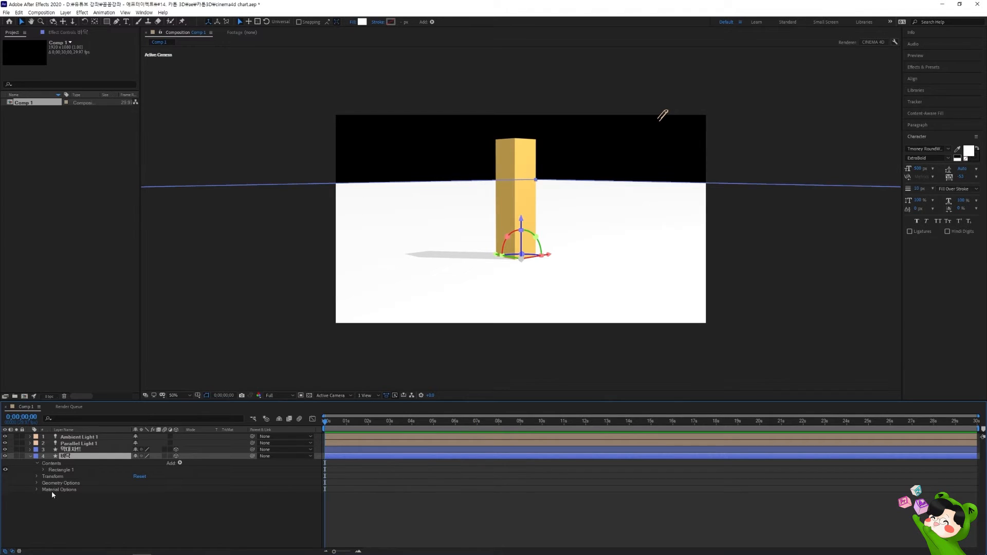
click(37, 490)
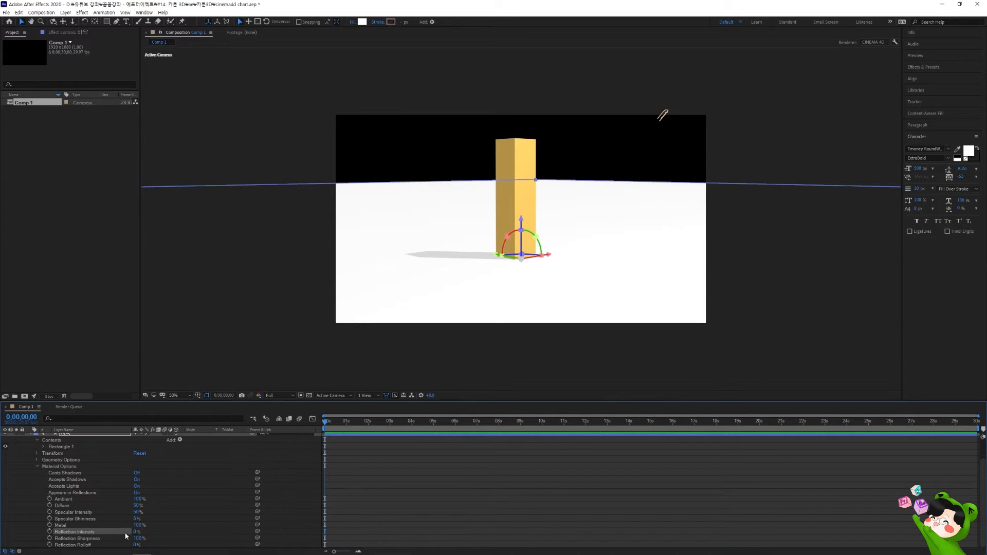
drag(136, 532, 140, 533)
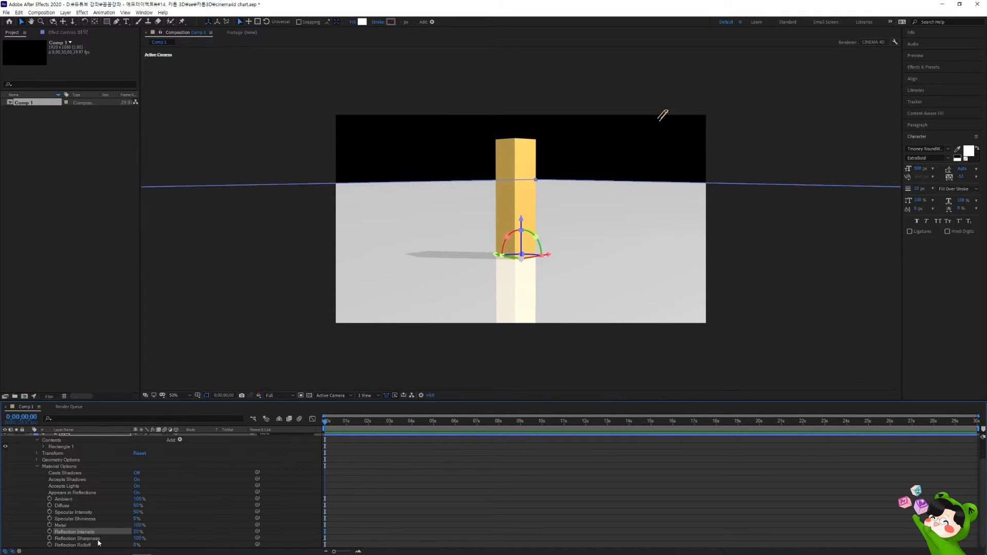
- Soften the floor's reflection by setting its Reflection Sharpness to 50%
drag(138, 538, 104, 540)
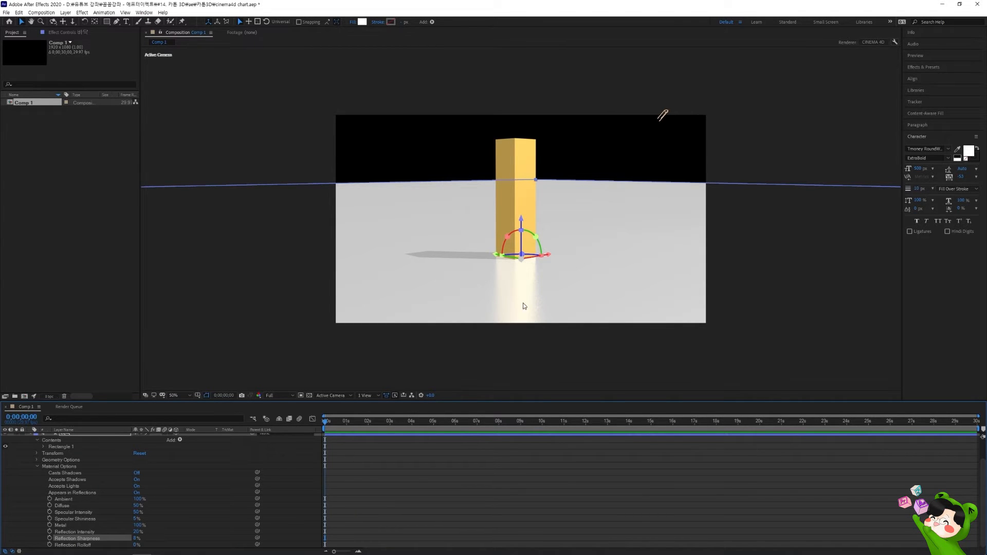
click(136, 539)
text(50)
key(Return)
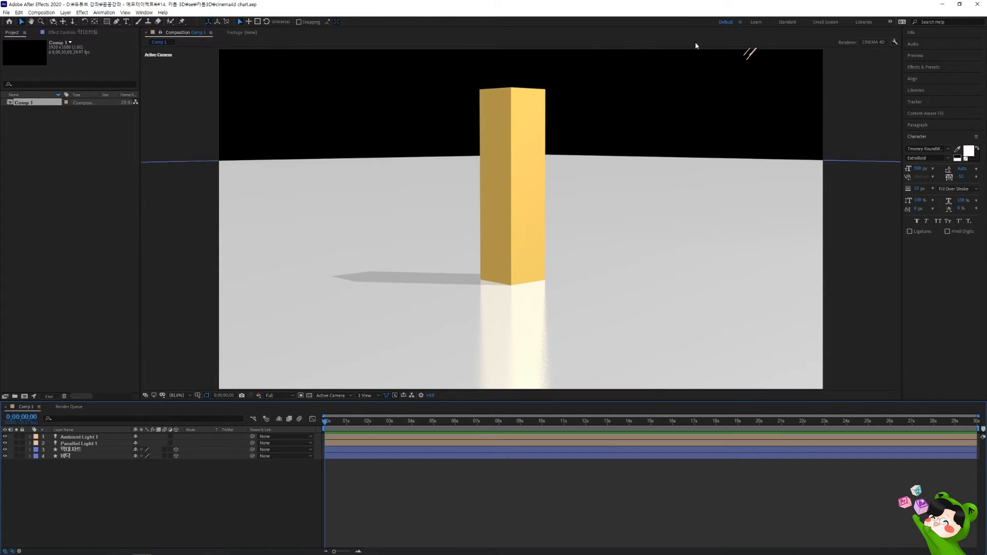
- Keyframe the Trim Paths End of the bar layer 막대차트 at 0% on the first frame
click(513, 186)
click(30, 449)
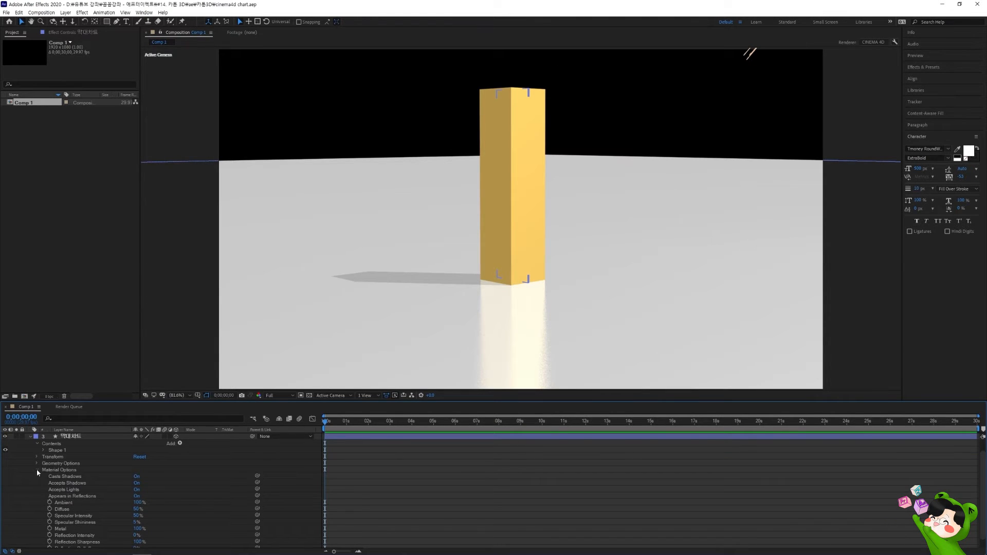
click(37, 470)
click(44, 464)
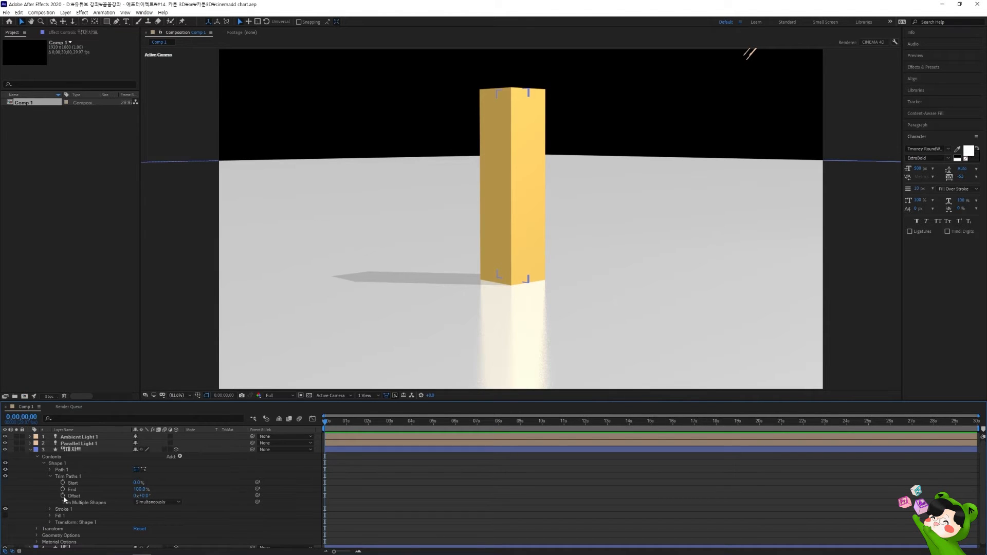
click(63, 489)
drag(142, 489, 86, 483)
- Add a second Trim Paths End keyframe of 70% at 0:00:00:20 so the bar grows
scroll(390, 465, up, 3)
drag(400, 427, 409, 427)
drag(135, 489, 161, 486)
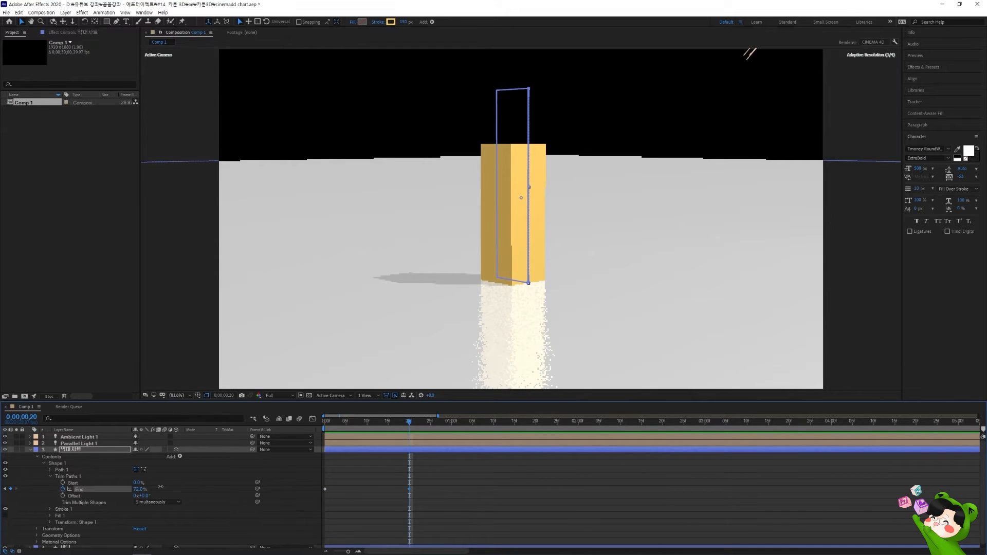
click(140, 489)
text(70)
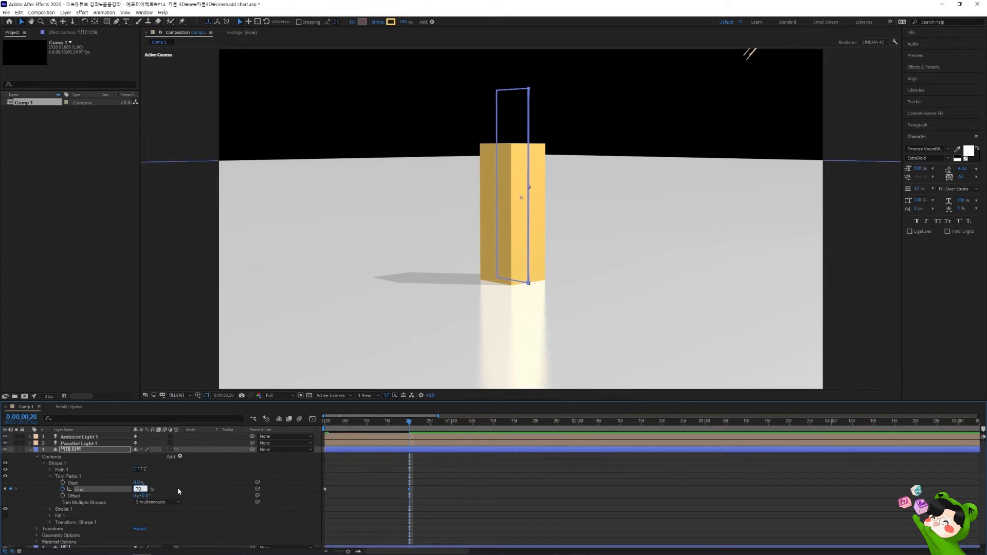
key(Return)
- Preview the bar's growth animation and place the current time at 0:00:00:27
click(436, 486)
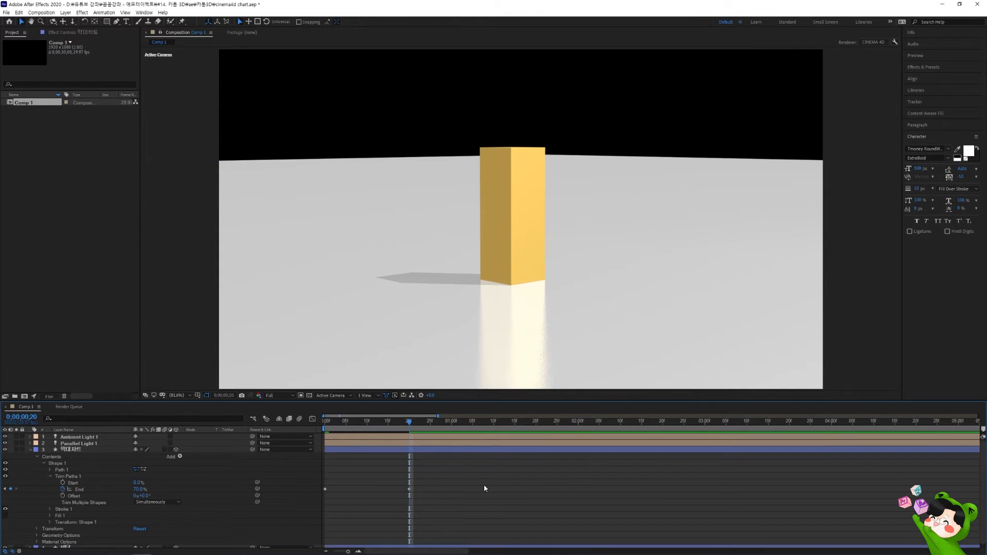
key(space)
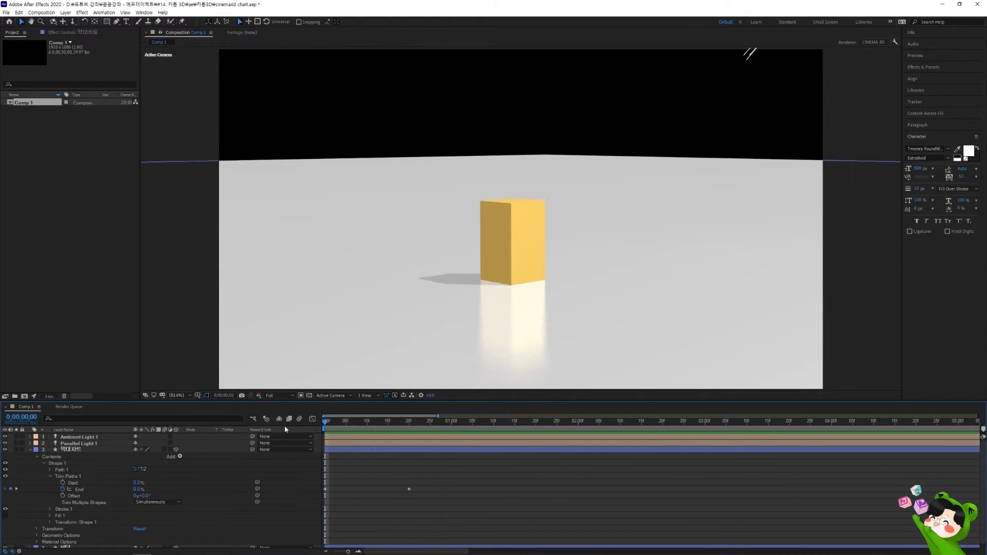
click(438, 426)
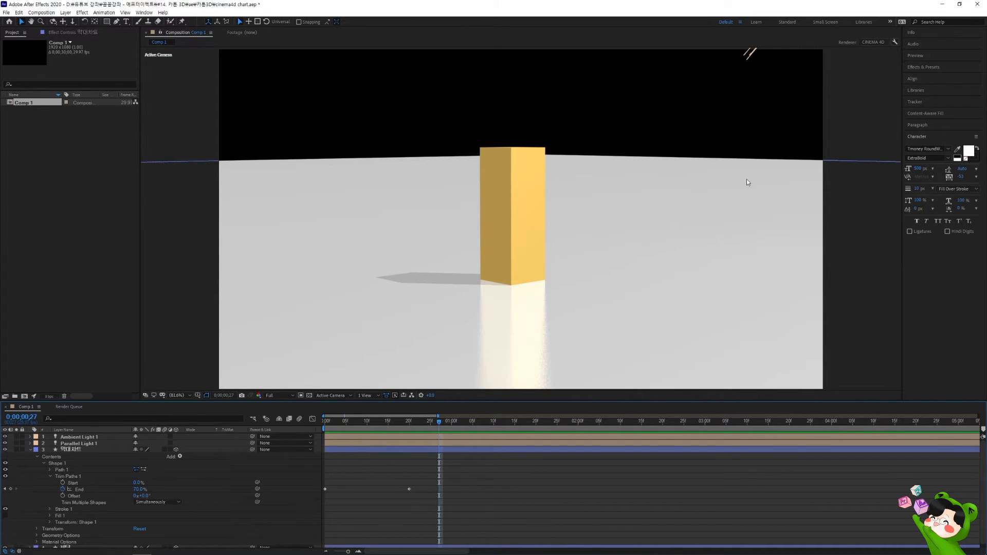
- Separate the Position of the bar layer 막대차트 into individual X, Y and Z dimensions
click(53, 470)
click(43, 464)
click(129, 457)
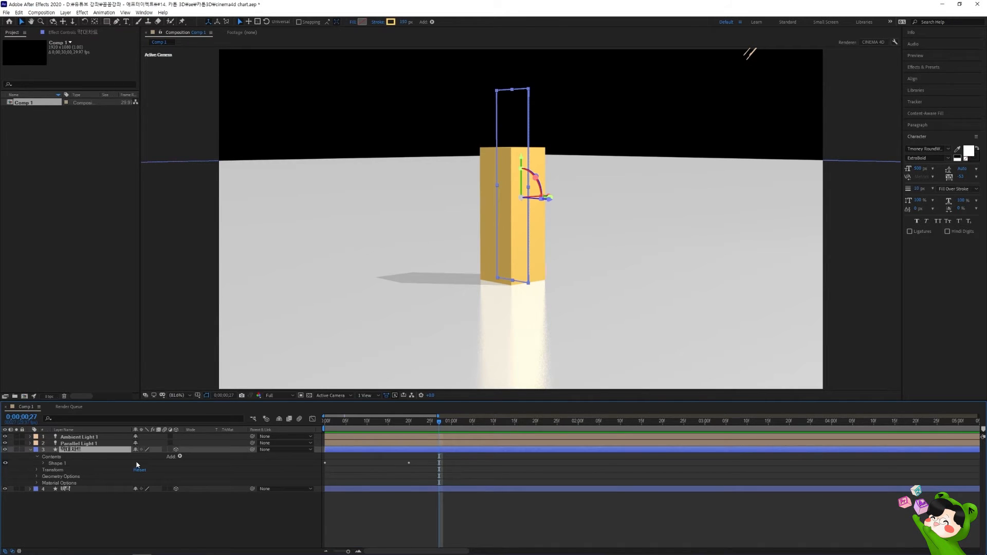
key(p)
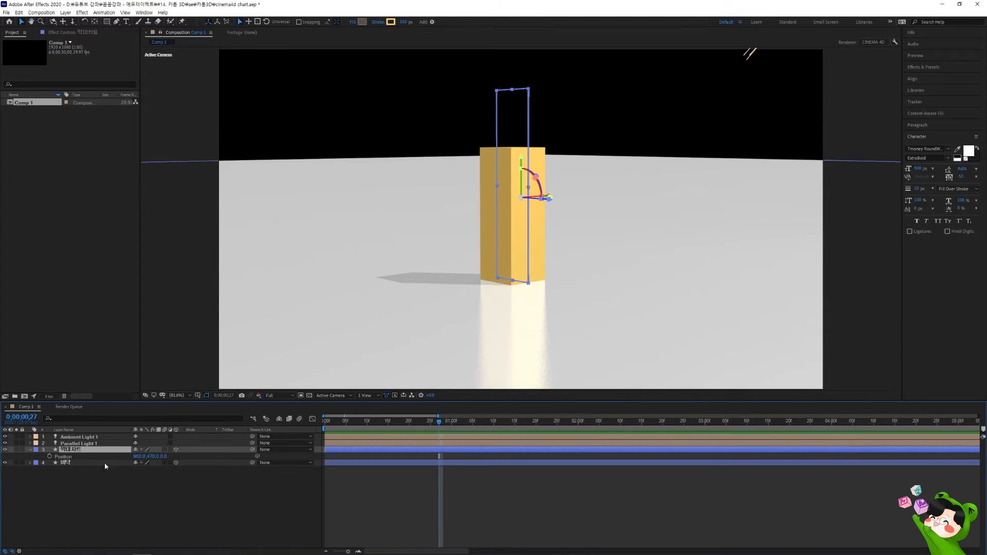
right_click(81, 456)
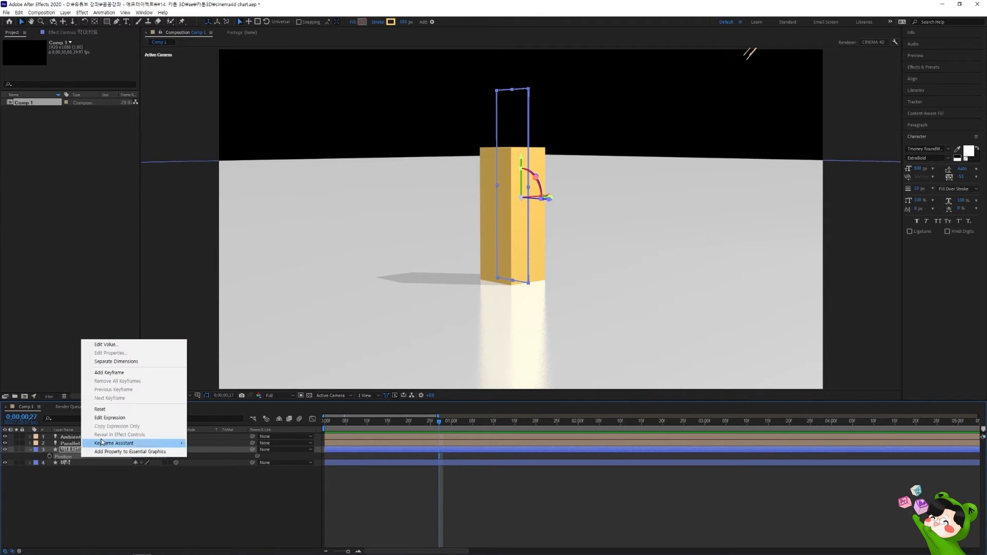
click(125, 363)
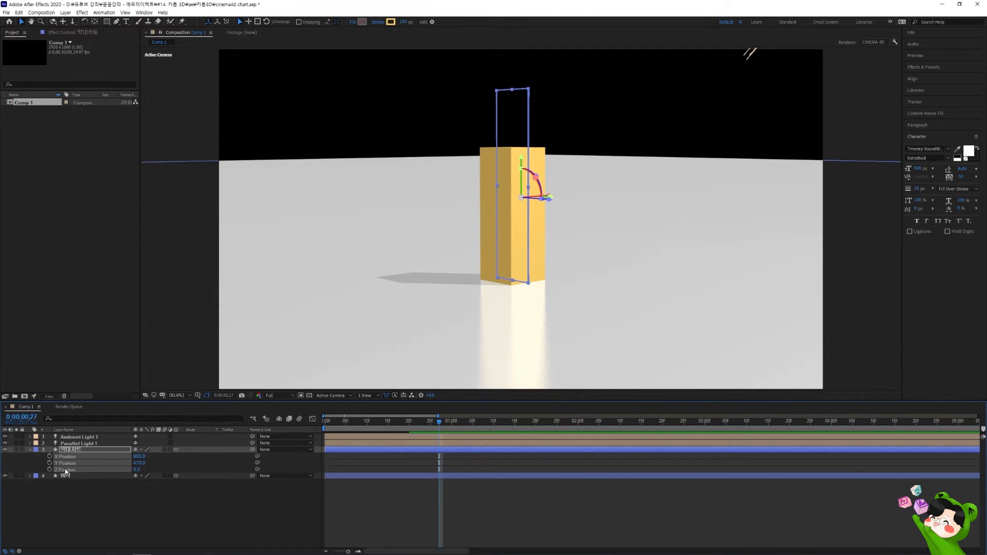
click(62, 509)
- Duplicate the bar layer 막대차트 and reveal the separated Position properties of the copy
click(106, 452)
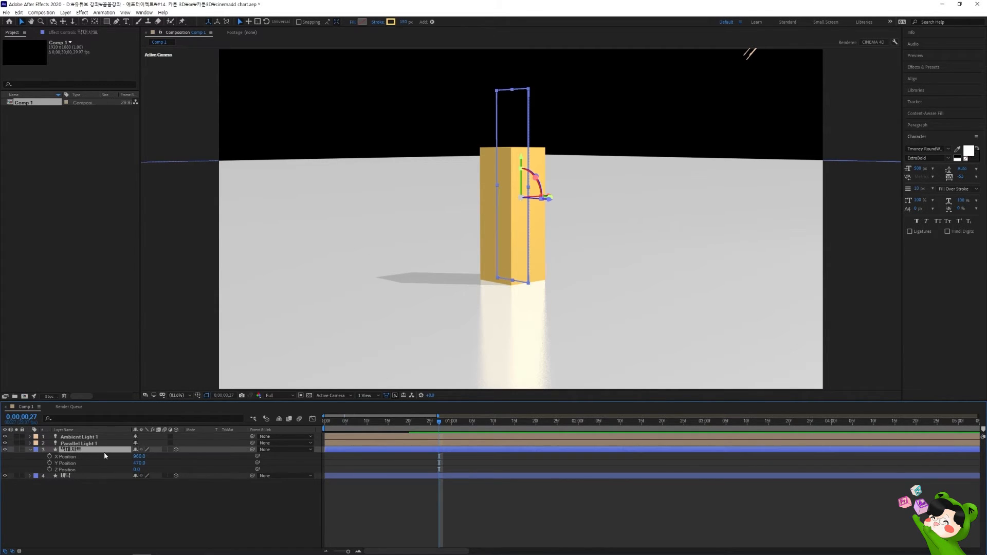
key(ctrl+d)
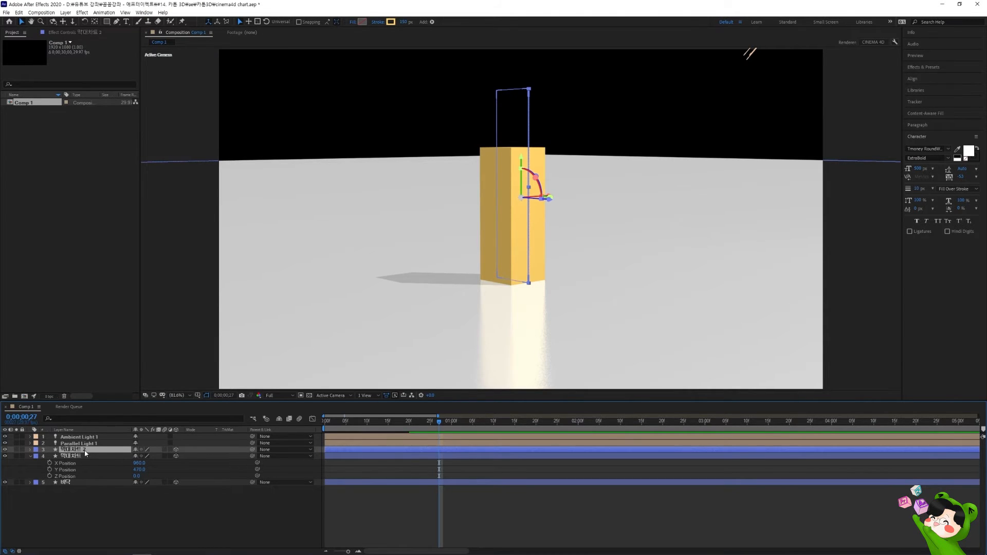
key(p)
drag(137, 456, 254, 466)
key(ctrl+z)
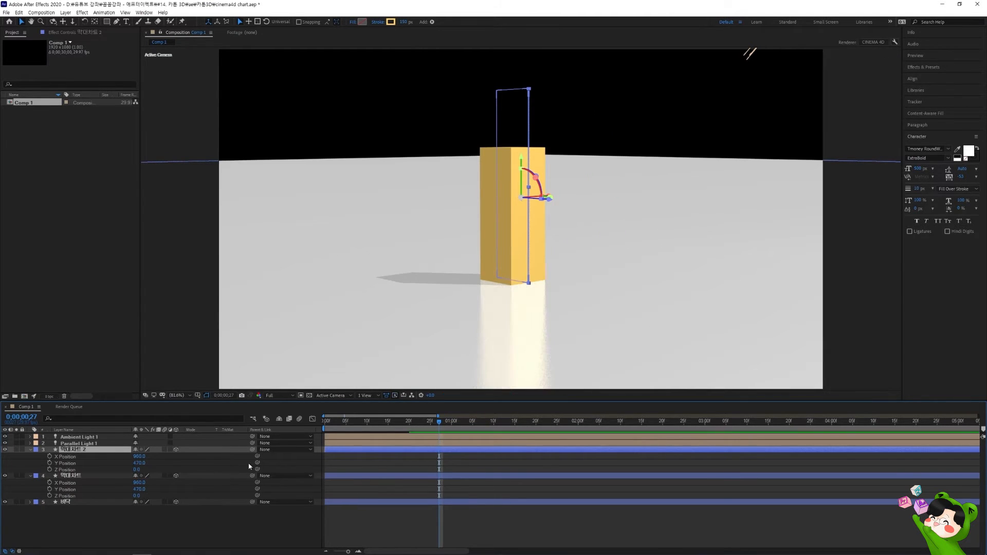
- Add an expression to the copy's X Position that links it to 막대차트's X Position plus 200
alt+click(50, 456)
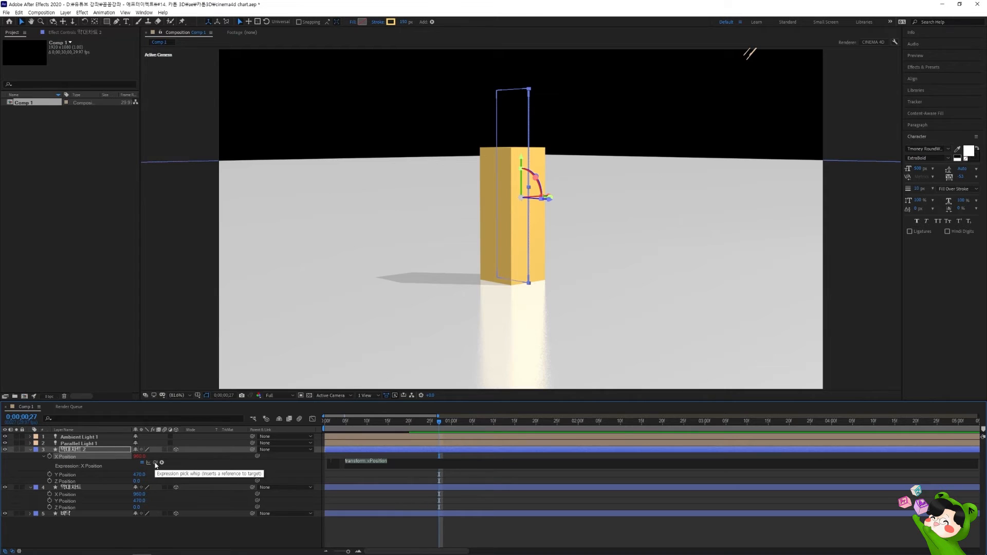
drag(156, 464, 88, 495)
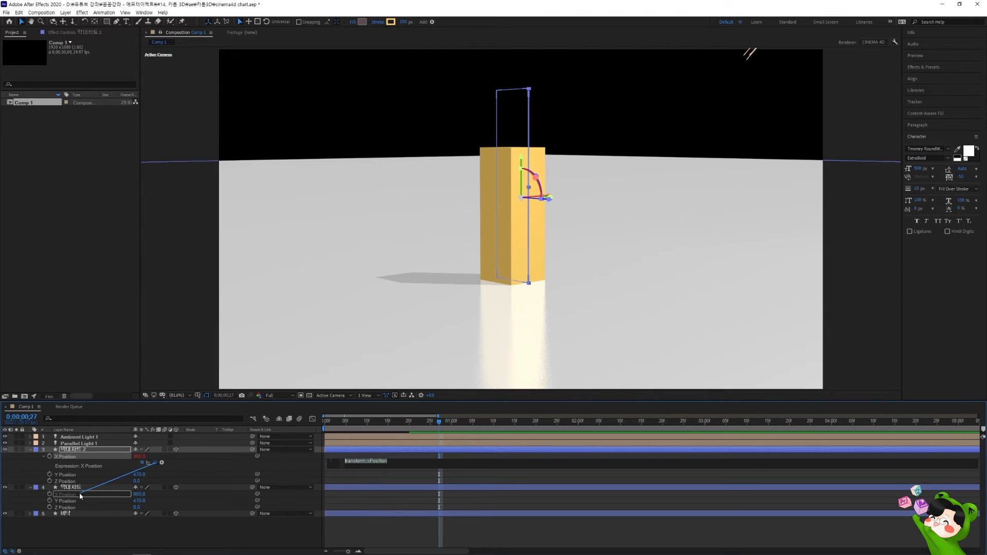
drag(79, 494, 79, 494)
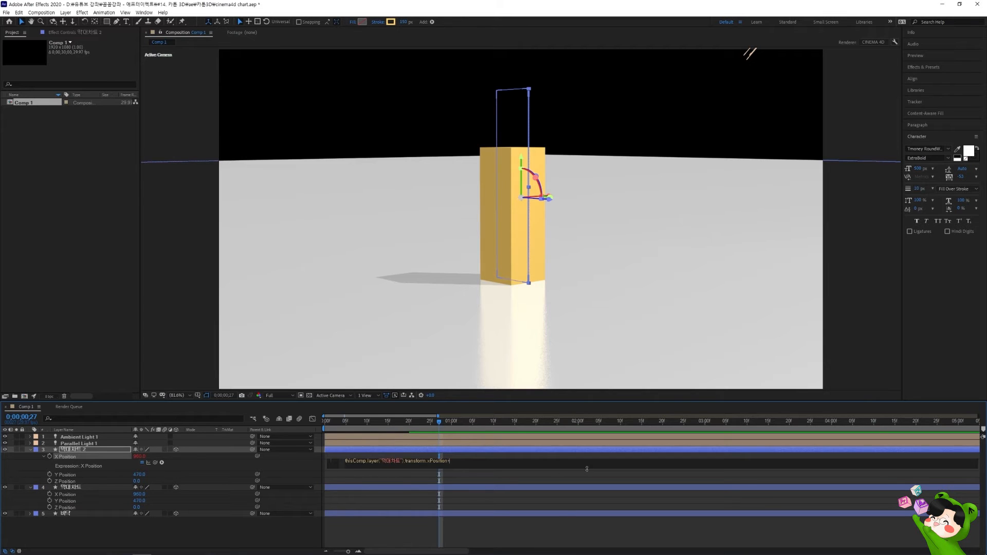
text(00)
click(470, 484)
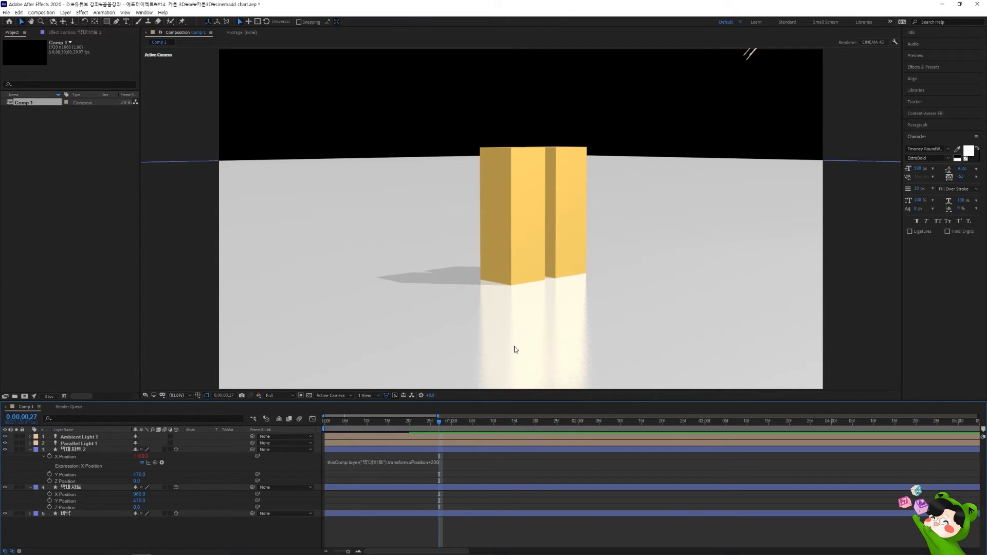
- Widen the gap between the two bars by changing the offset in the X Position expression to 250
click(426, 463)
click(456, 461)
key(BackSpace)
key(BackSpace)
text(50)
click(490, 493)
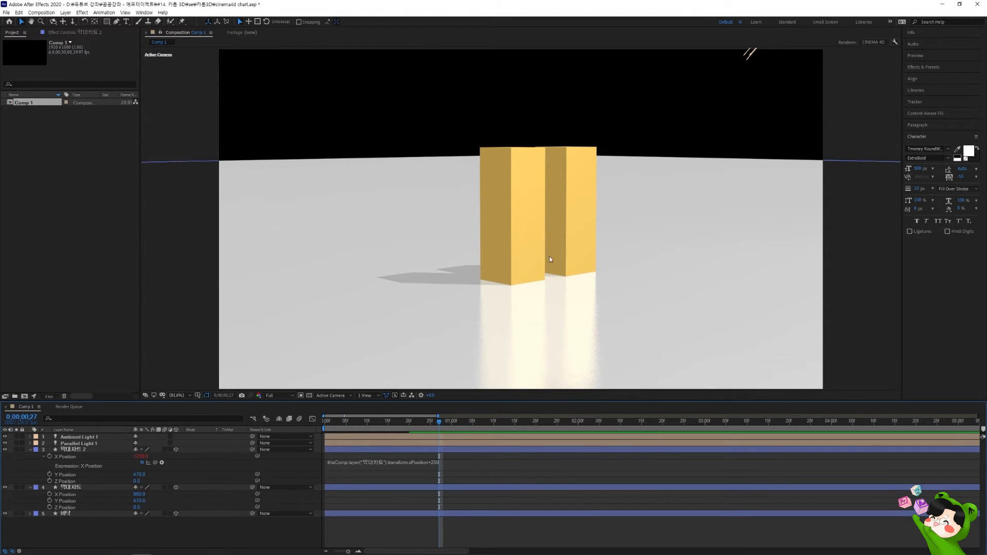
click(548, 270)
- Replace the layer name in the X Position expression of 막대차트 2 with index+1 so it references the layer below
click(103, 487)
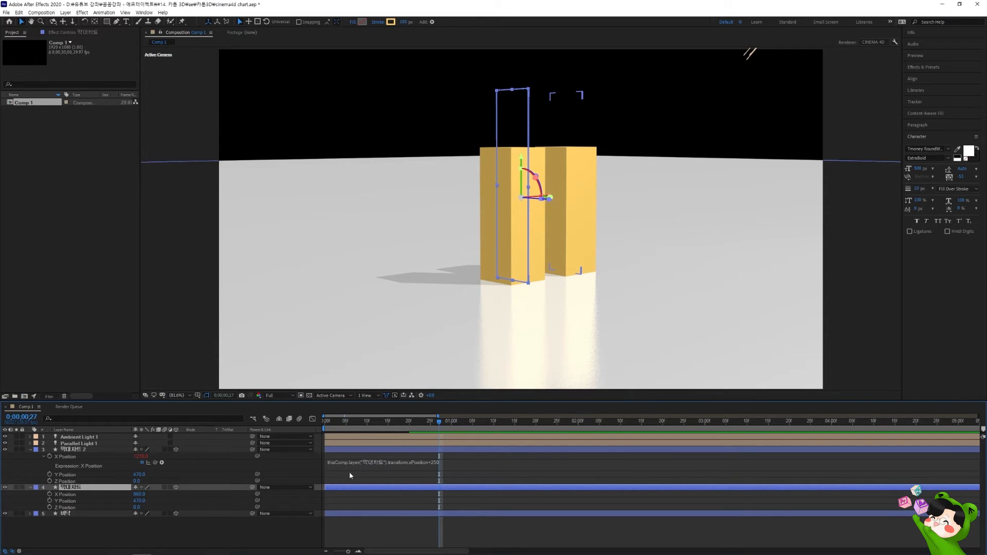
click(365, 464)
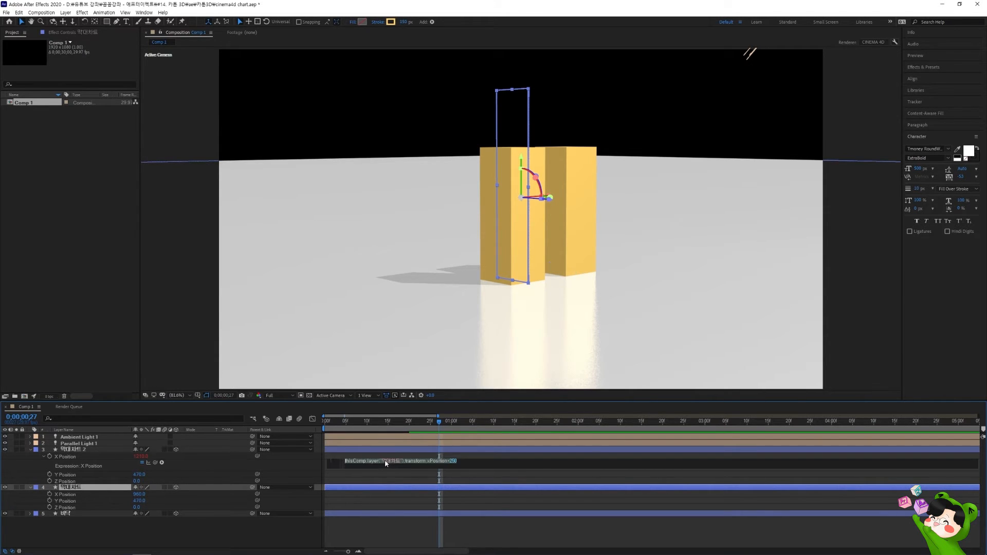
click(399, 462)
key(BackSpace)
key(BackSpace)
key(BackSpace)
key(BackSpace)
key(BackSpace)
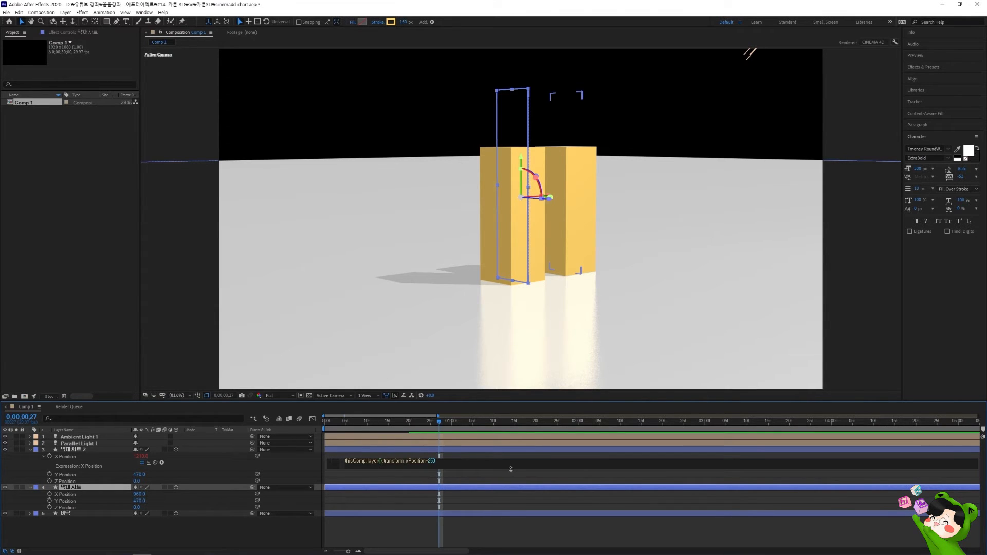
text(index)
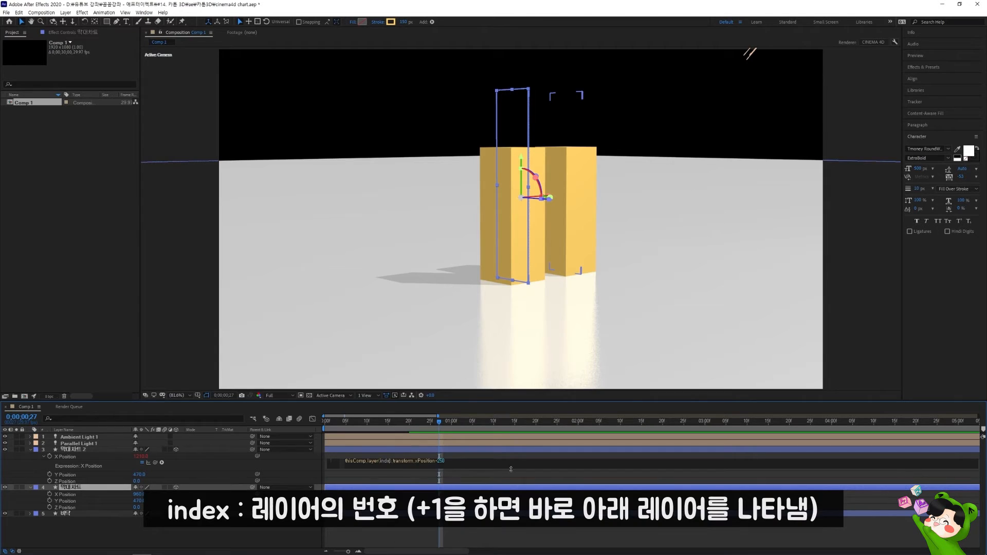
text(+1)
click(436, 530)
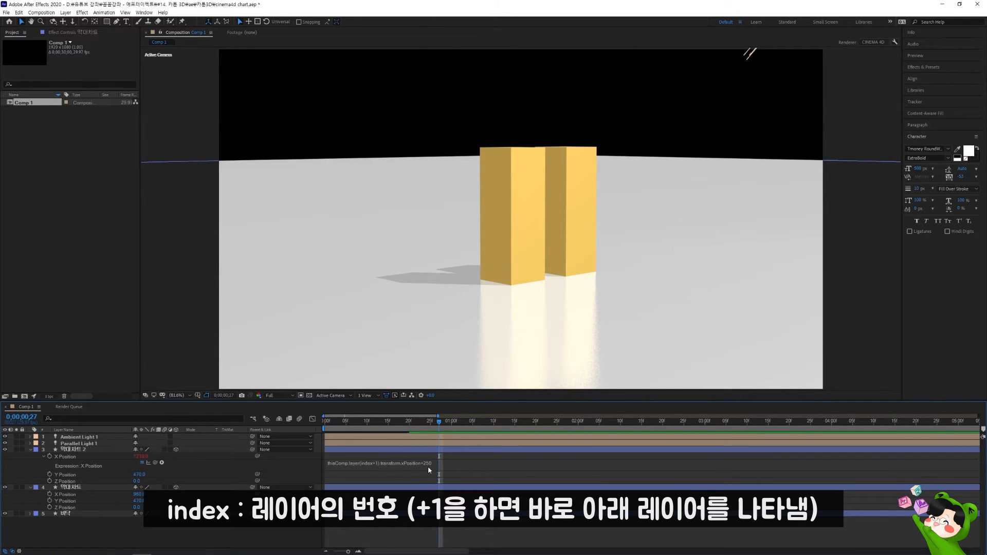
- Duplicate 막대차트 2 three times to make a row of five evenly spaced bars, and collapse the layer properties
click(83, 451)
key(ctrl+d)
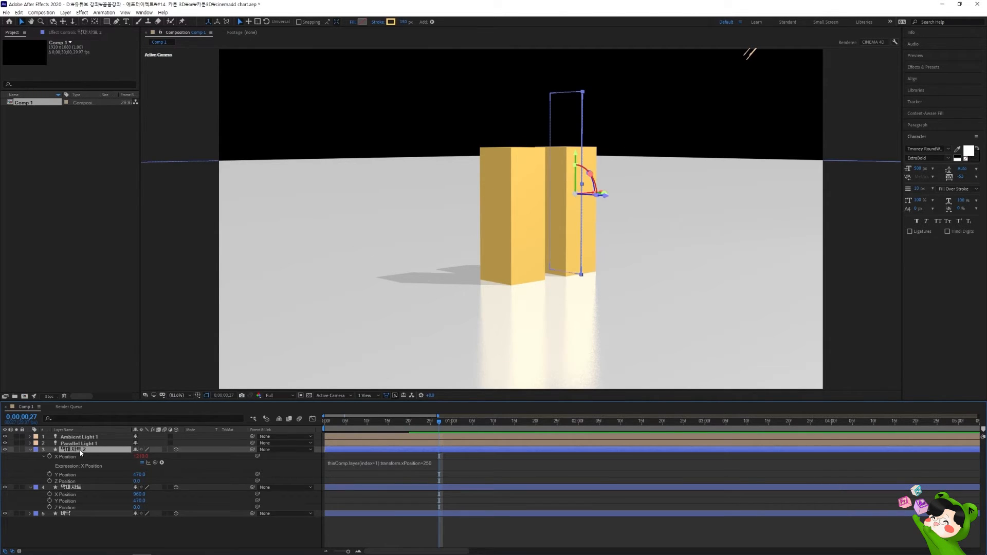
key(ctrl+d)
key(ctrl+d)
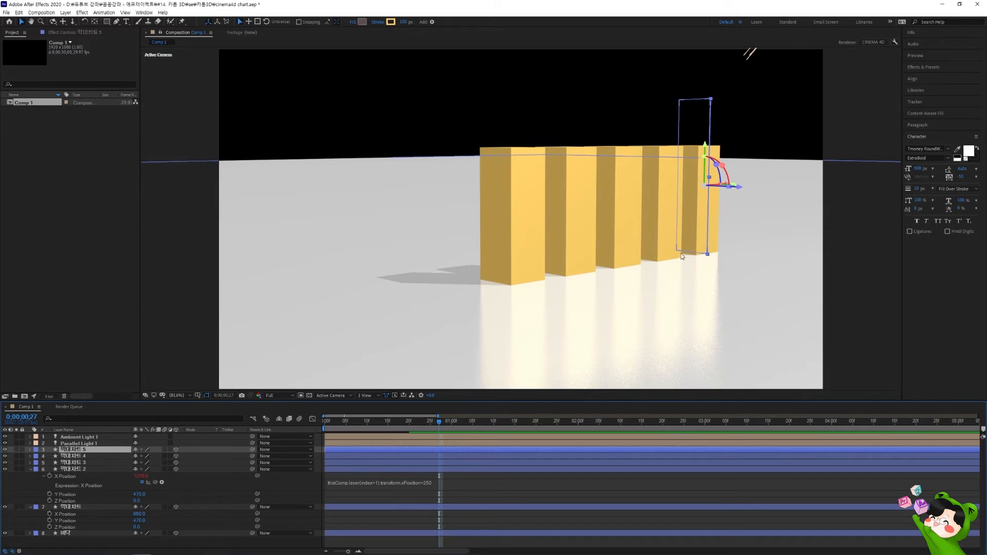
click(362, 498)
key(u)
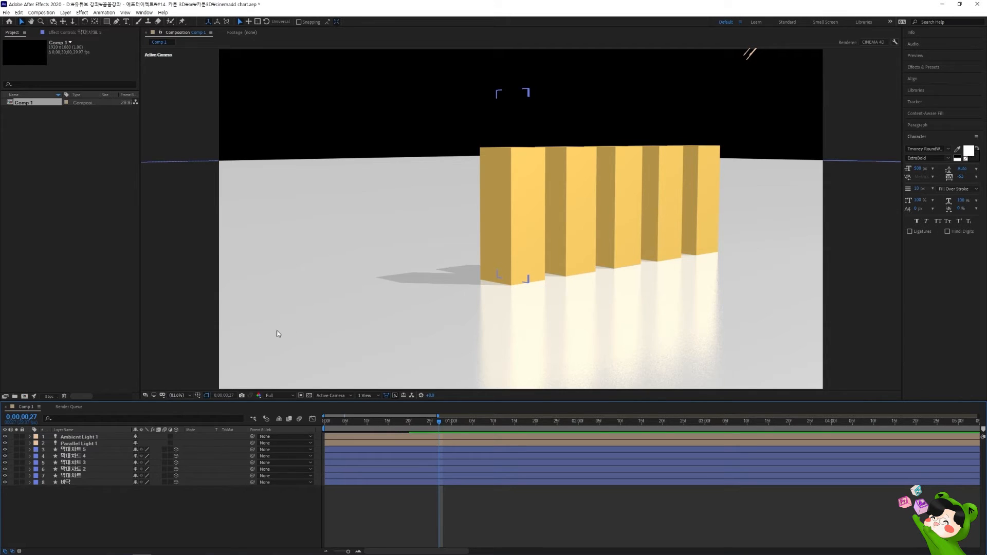
- Shift the whole row of bars by setting the X Position of the original 막대차트 layer to 230
click(84, 477)
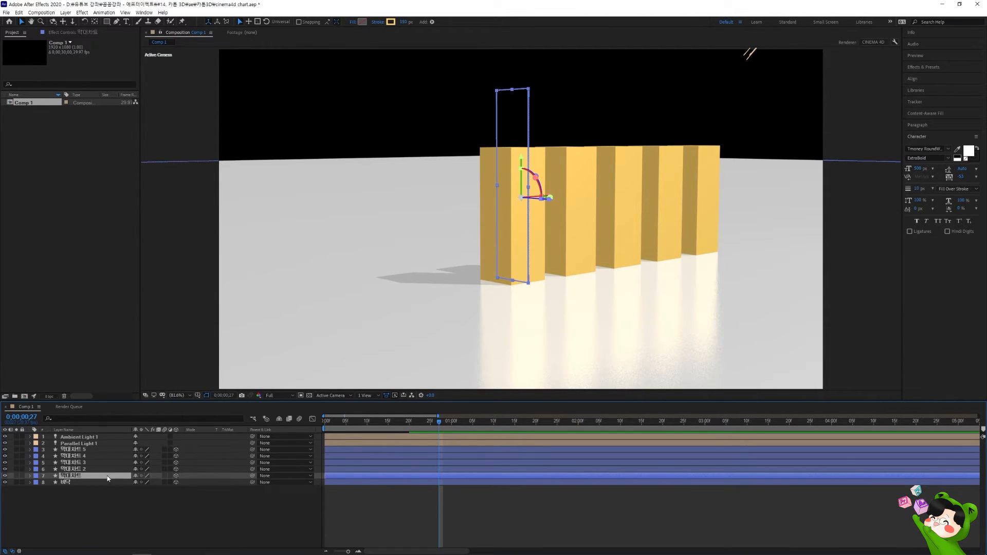
key(p)
drag(138, 483, 104, 487)
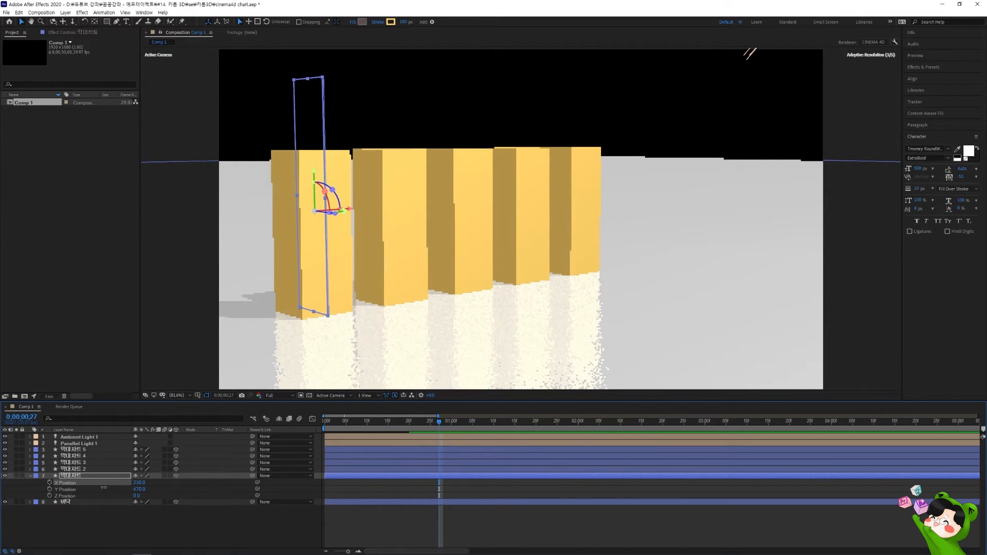
click(407, 507)
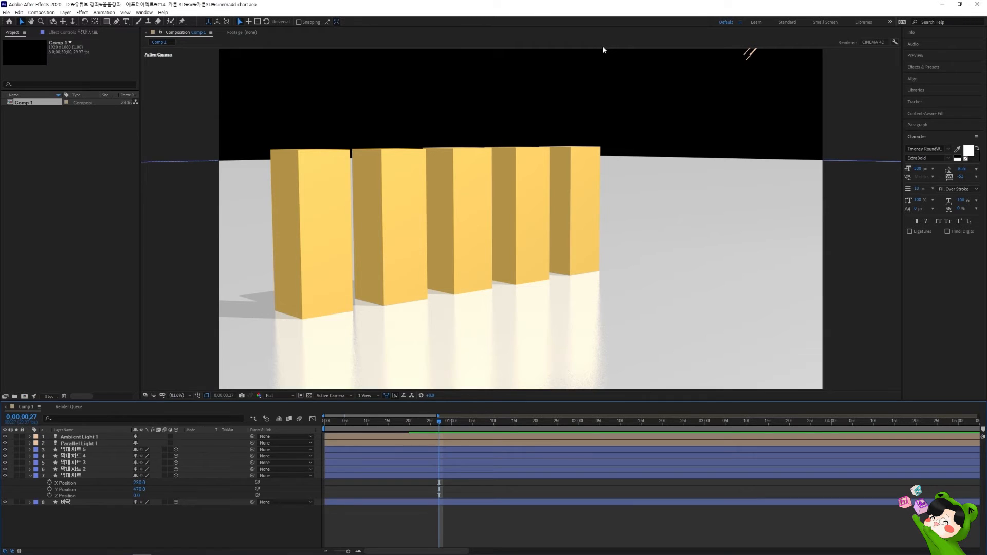
- In the Front view, activate the Pen tool and set its stroke colour to green 41E30F
click(332, 395)
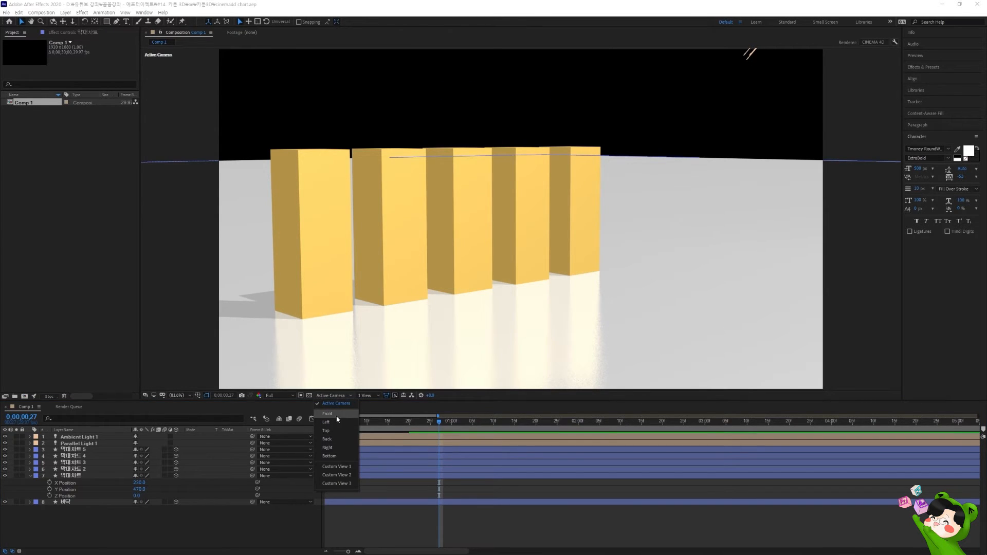
click(337, 416)
drag(403, 187, 404, 221)
click(117, 22)
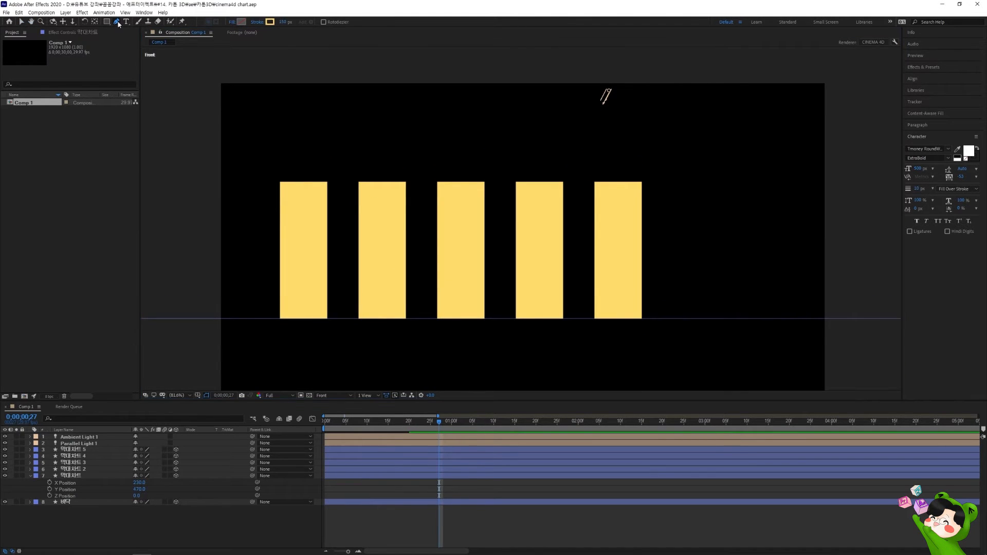
click(269, 23)
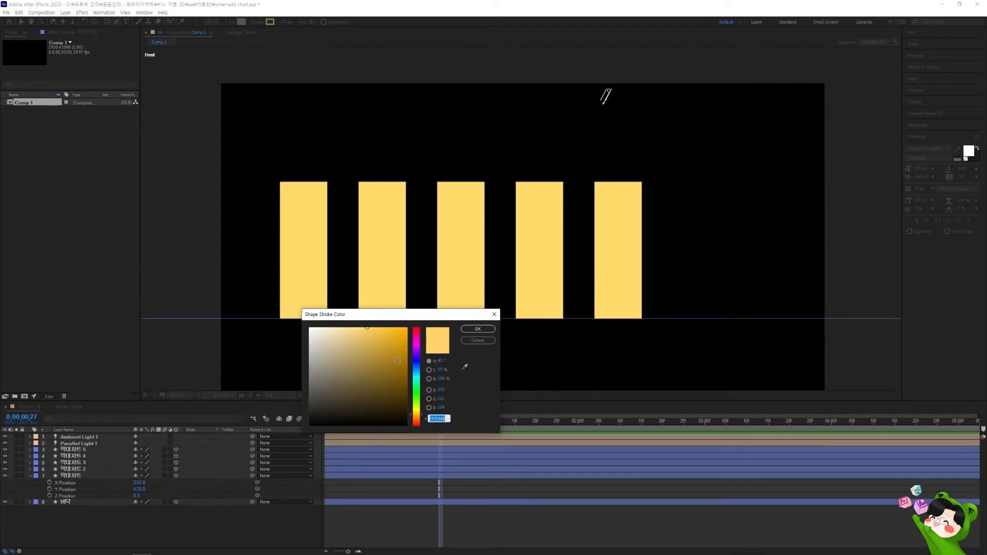
drag(415, 405, 414, 397)
click(394, 334)
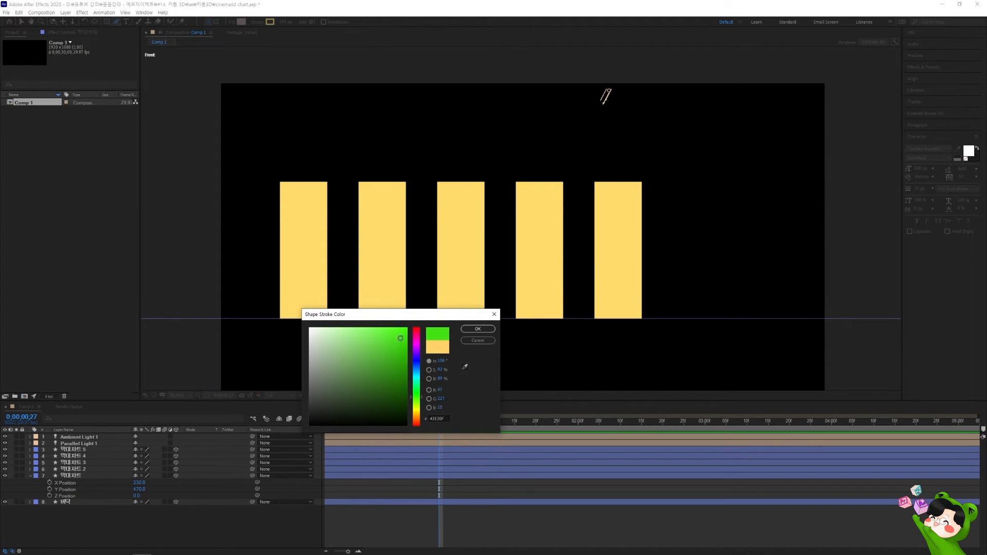
click(478, 328)
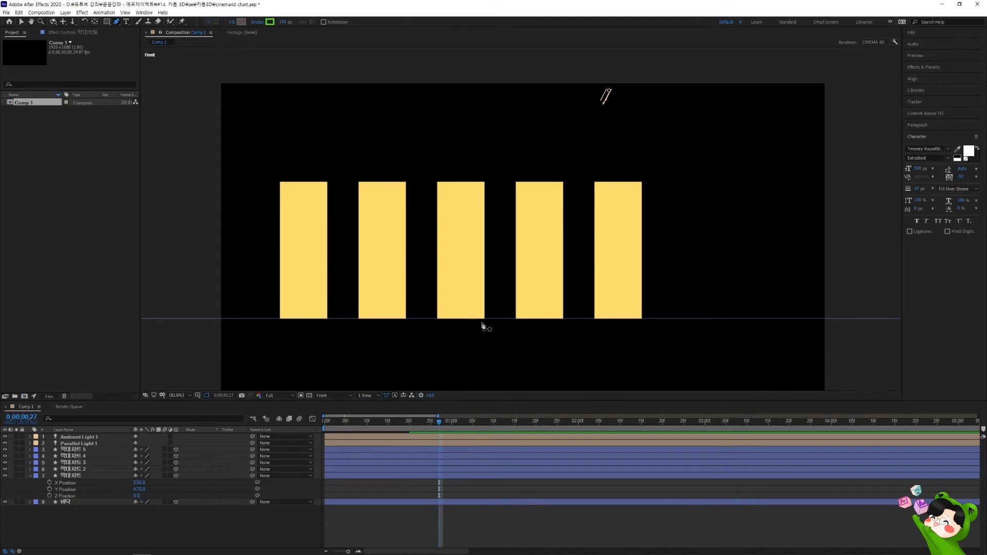
- Draw an open five-point line above the bars, stepping upward from the first bar to beyond the last
click(281, 141)
click(348, 141)
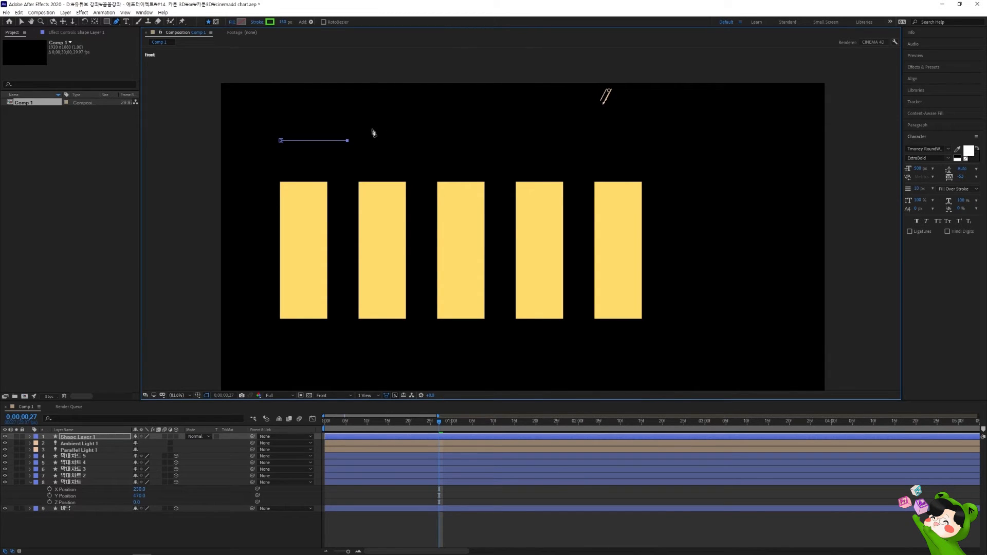
click(421, 108)
click(561, 108)
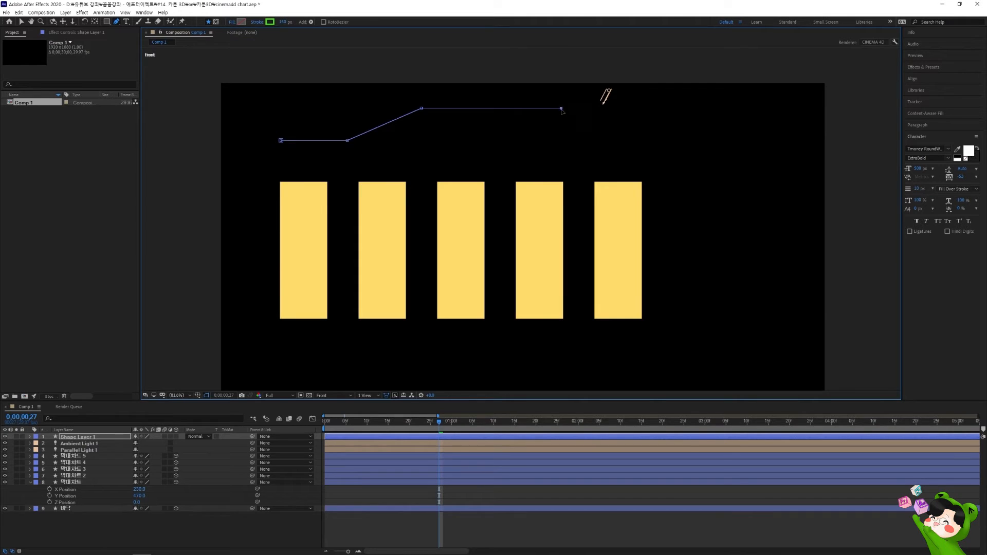
click(653, 84)
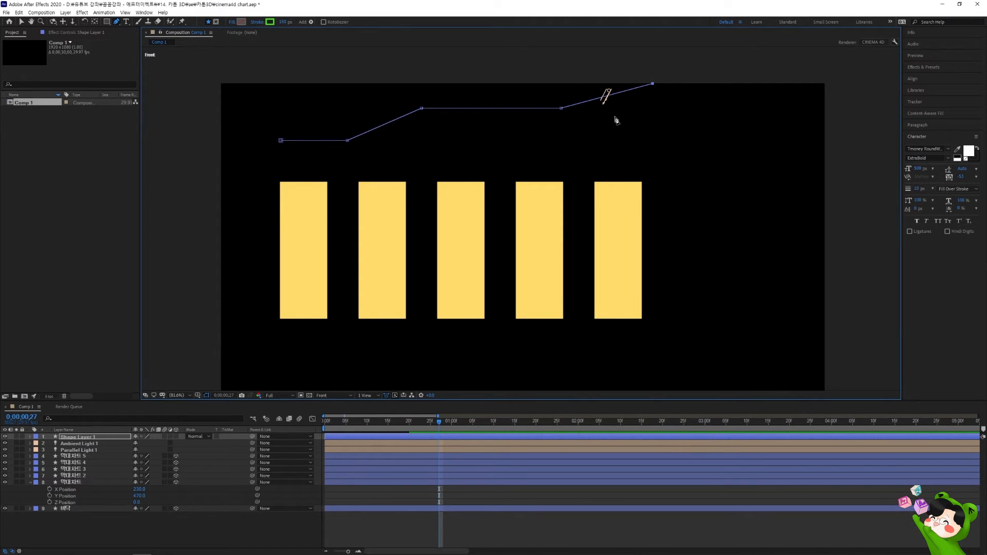
click(333, 396)
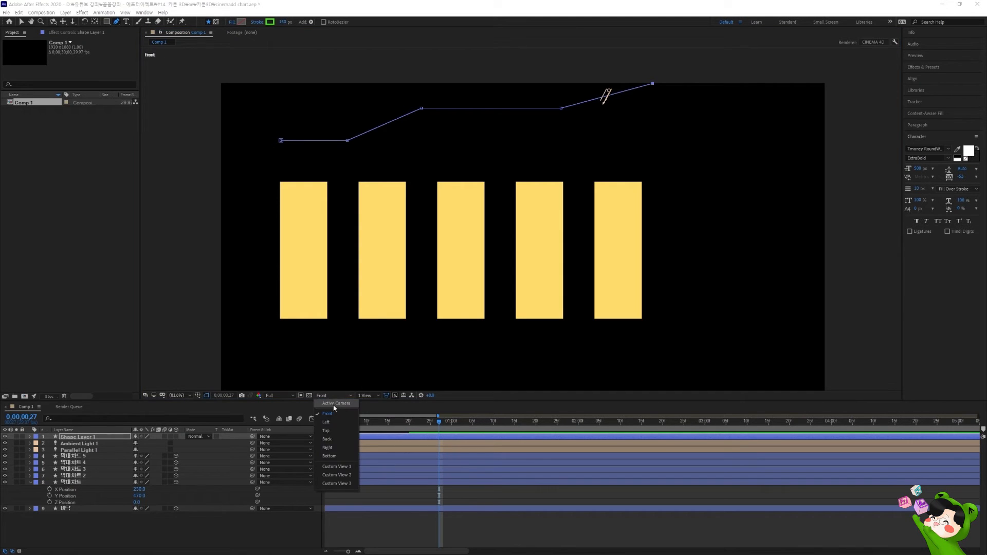
click(334, 404)
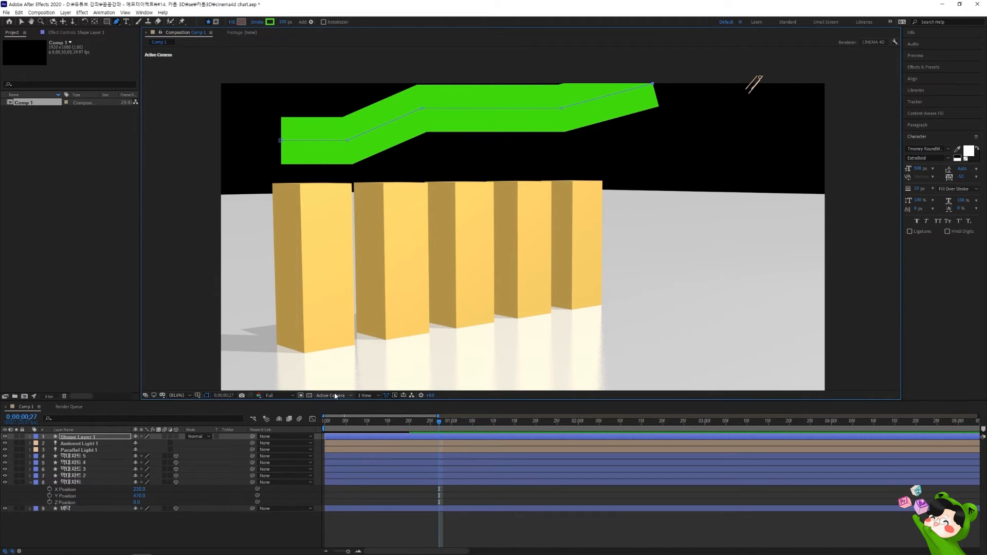
click(342, 397)
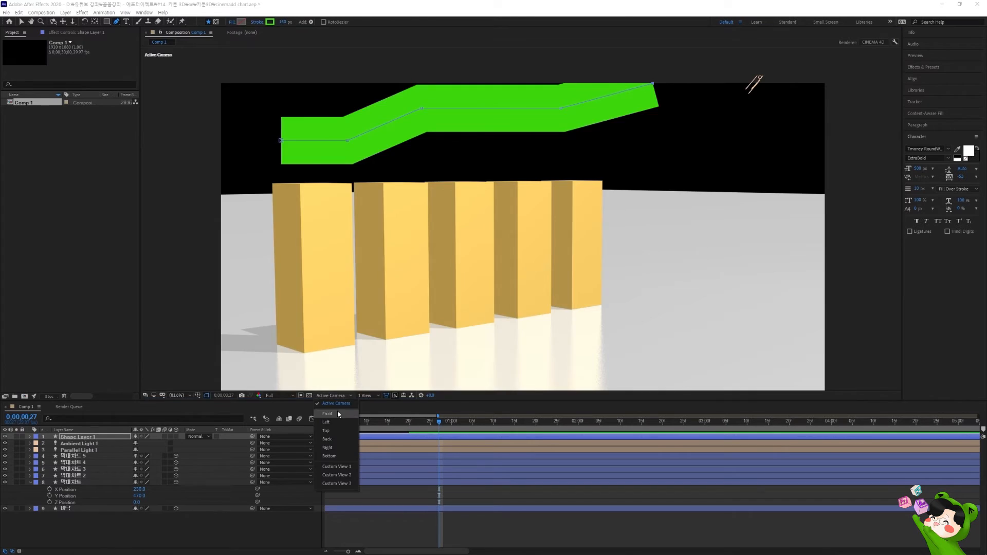
click(337, 413)
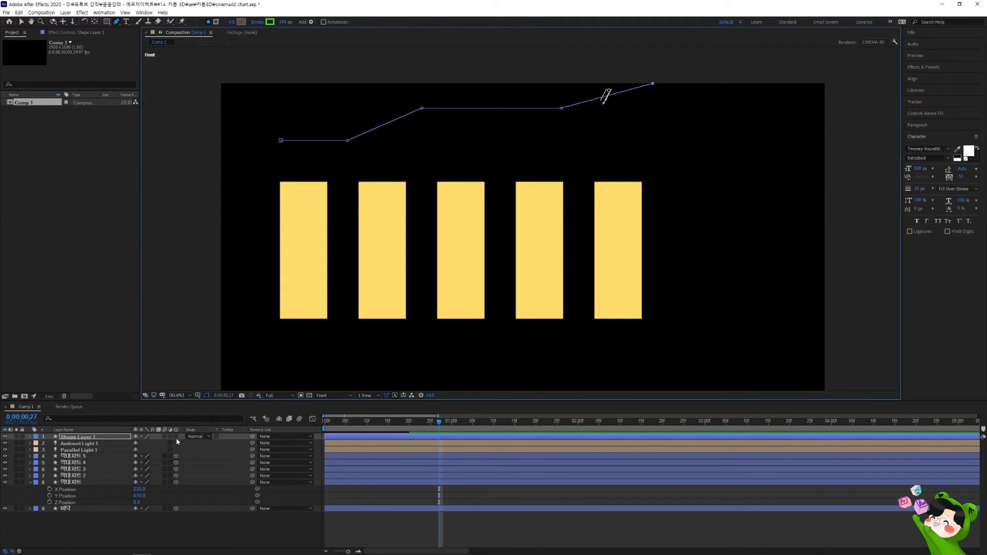
- Check the green line's appearance in the Active Camera view and return to the Front view
click(337, 397)
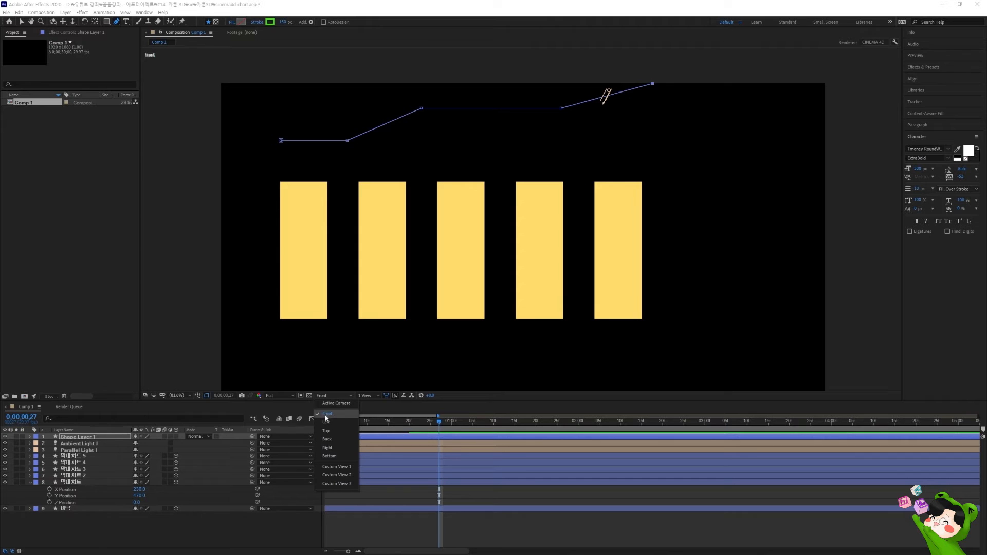
click(205, 457)
click(180, 438)
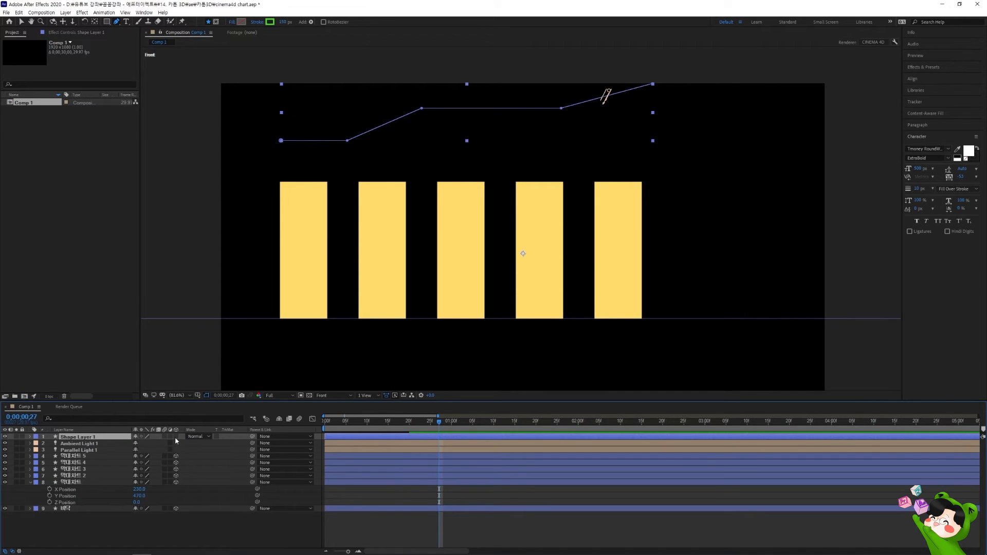
click(339, 396)
click(337, 407)
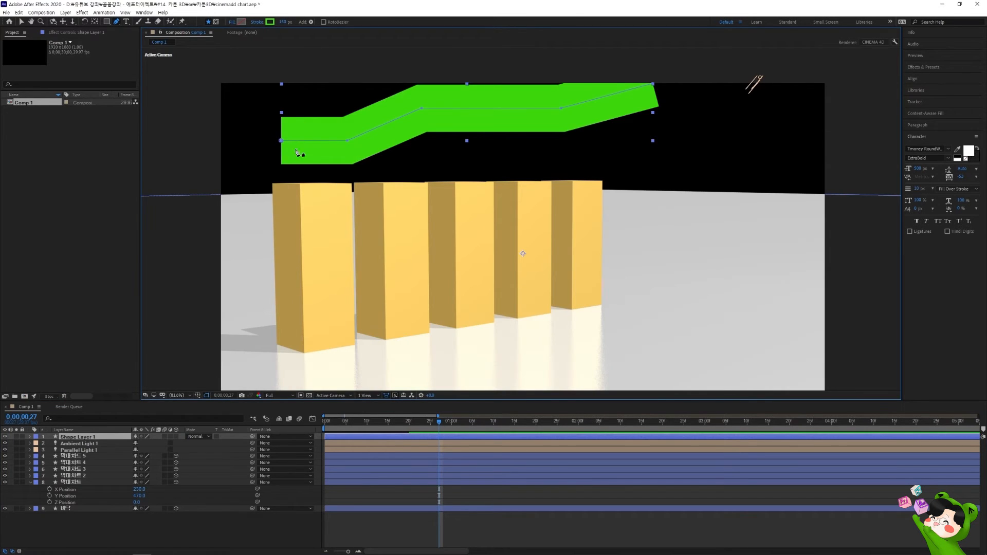
click(335, 396)
click(335, 420)
click(411, 520)
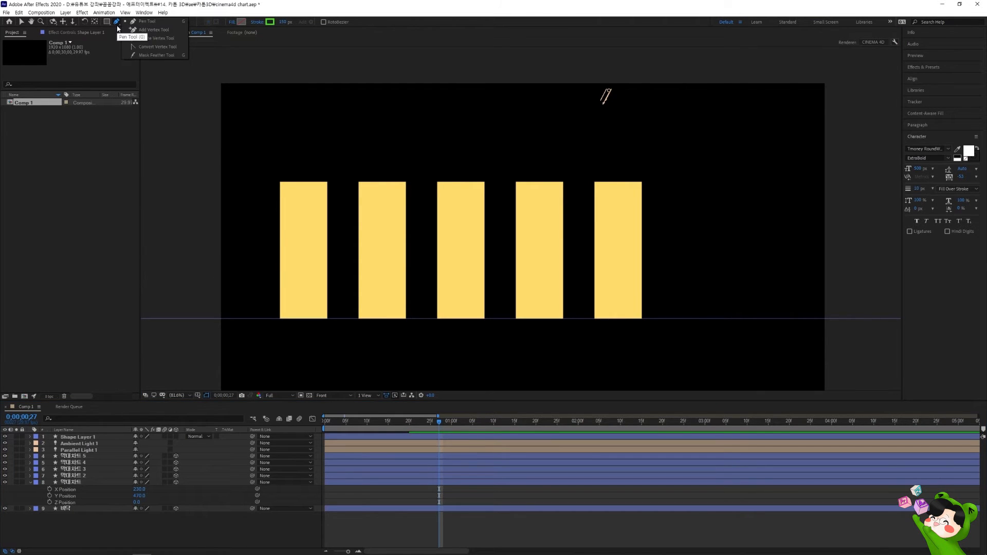
- With the Polygon tool, draw an upright three-sided polygon on a new shape layer above the fourth bar
click(113, 11)
click(106, 22)
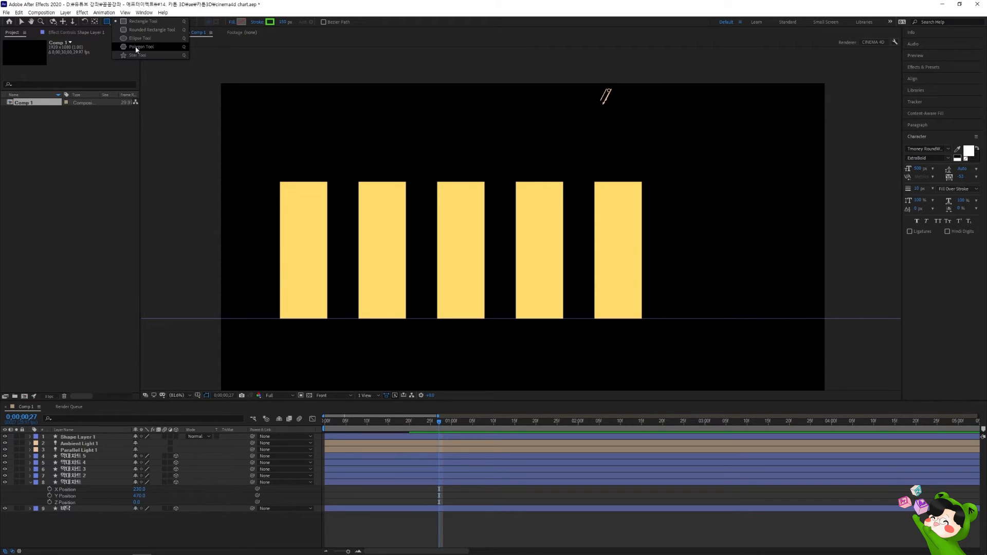
click(155, 48)
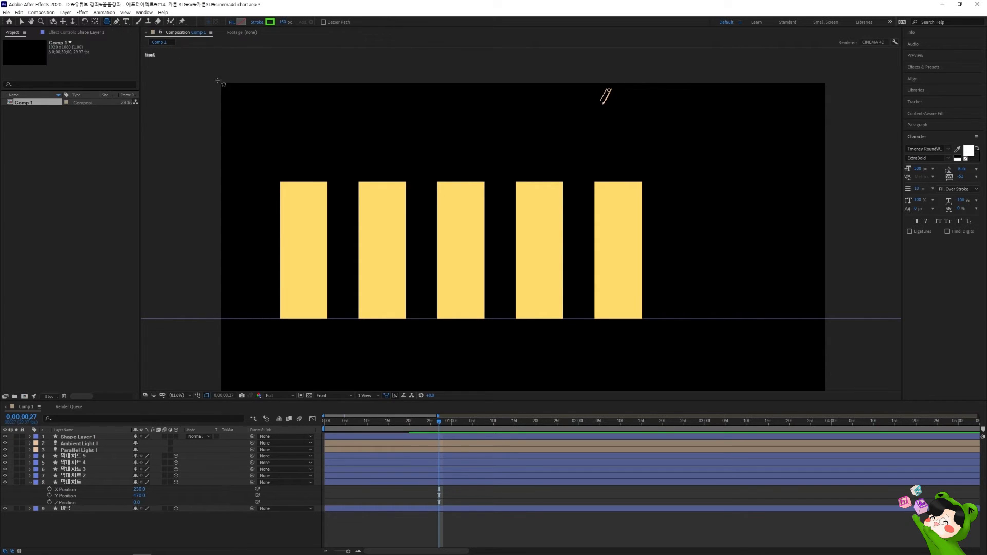
click(556, 141)
drag(556, 142, 589, 161)
key(Up)
key(Up)
key(Down)
key(Up)
key(Up)
key(Up)
key(Down)
key(Down)
key(Down)
key(Down)
key(Up)
key(Up)
key(Up)
key(Up)
key(Down)
key(Down)
key(Down)
key(Down)
key(Up)
key(Up)
key(Up)
key(Down)
key(Down)
key(Down)
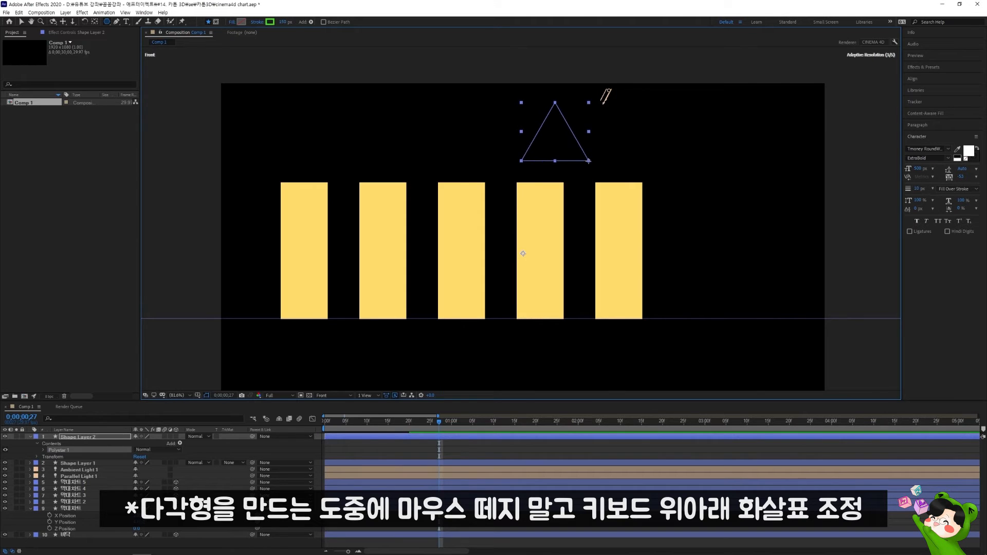
drag(589, 161, 584, 161)
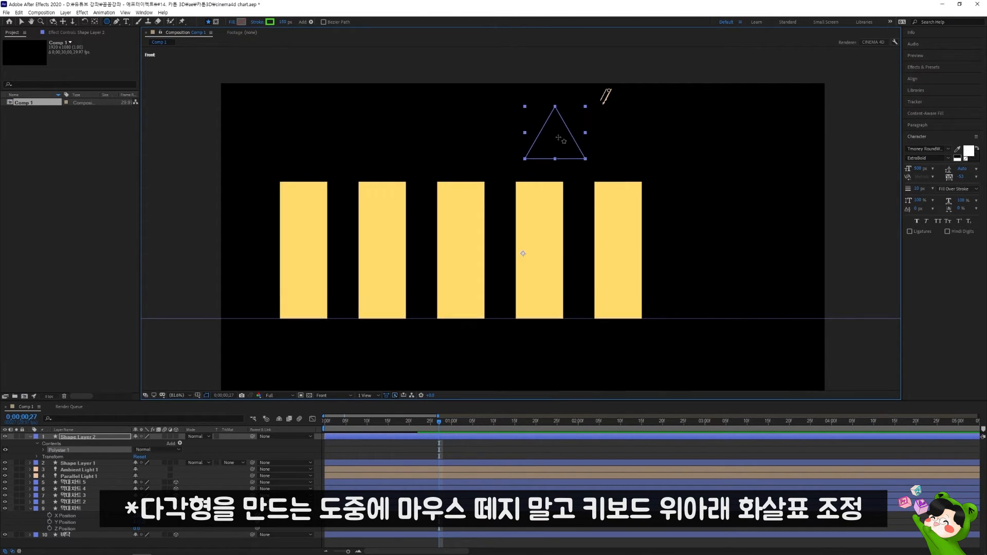
- Move the triangle layer's anchor point to just above the middle of the triangle's base
click(23, 23)
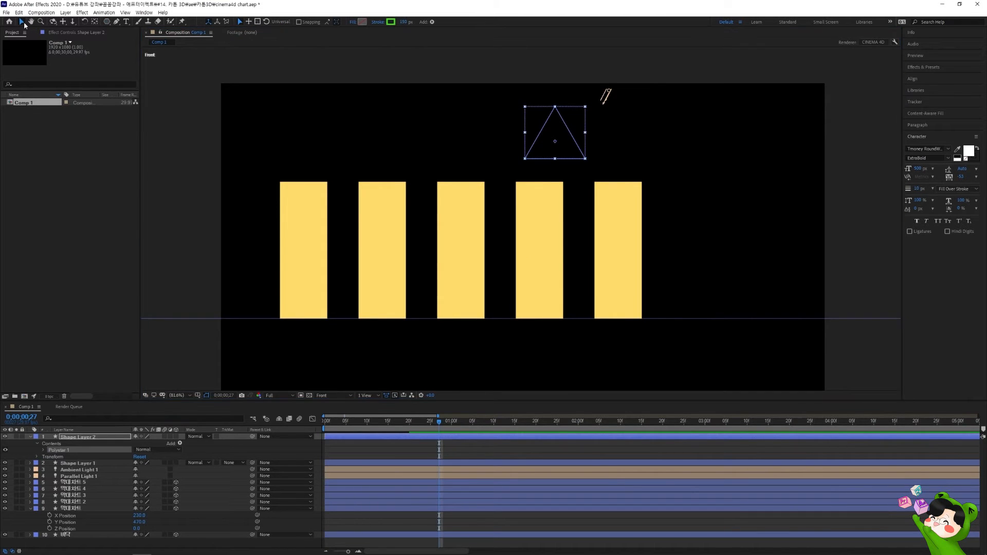
click(99, 439)
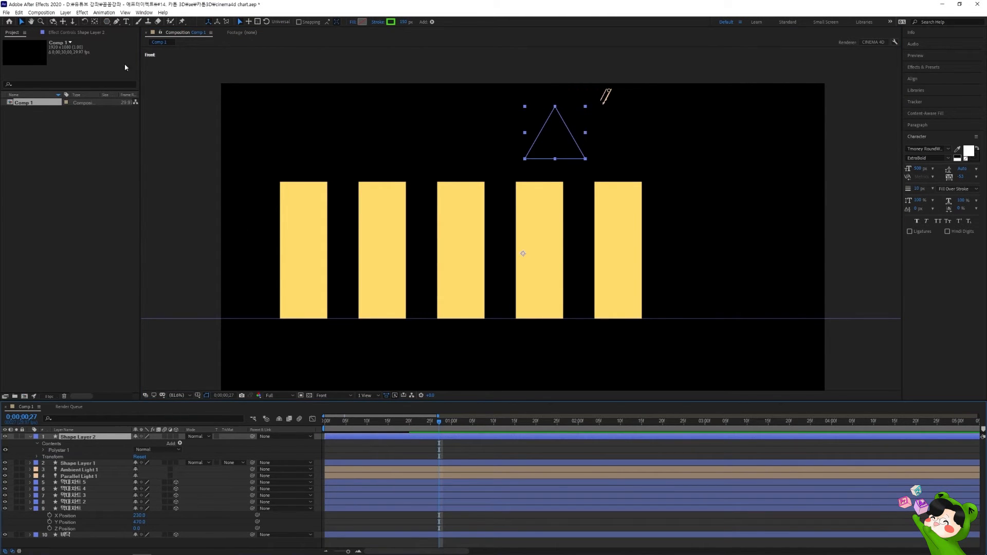
click(94, 21)
drag(525, 255, 555, 153)
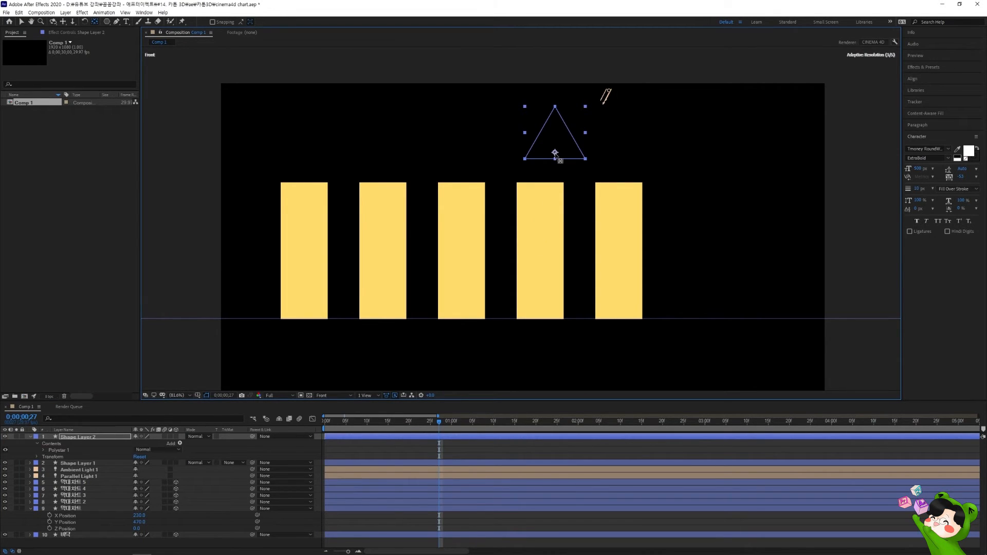
key(v)
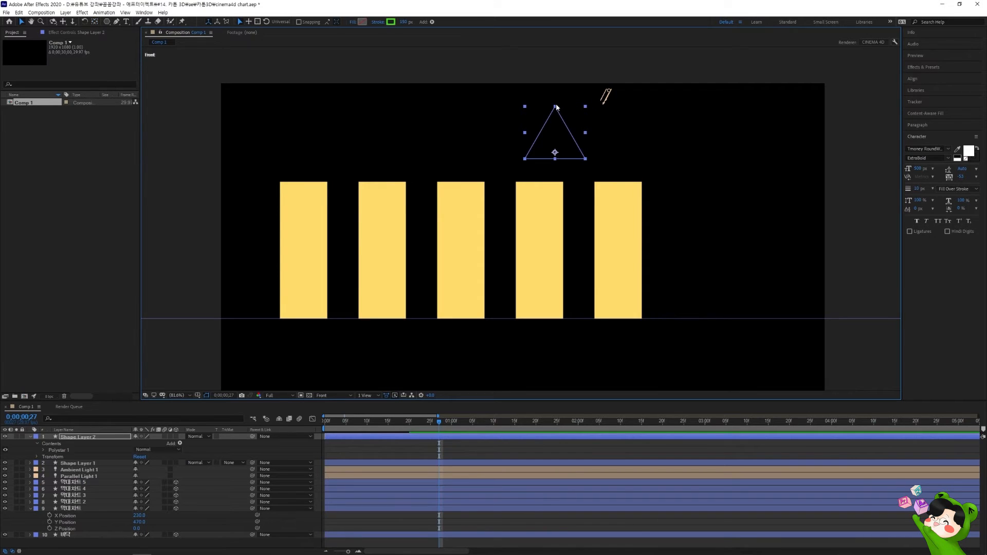
- Squash the triangle vertically so it is flatter, and set its layer Rotation to 90°
drag(556, 108, 557, 120)
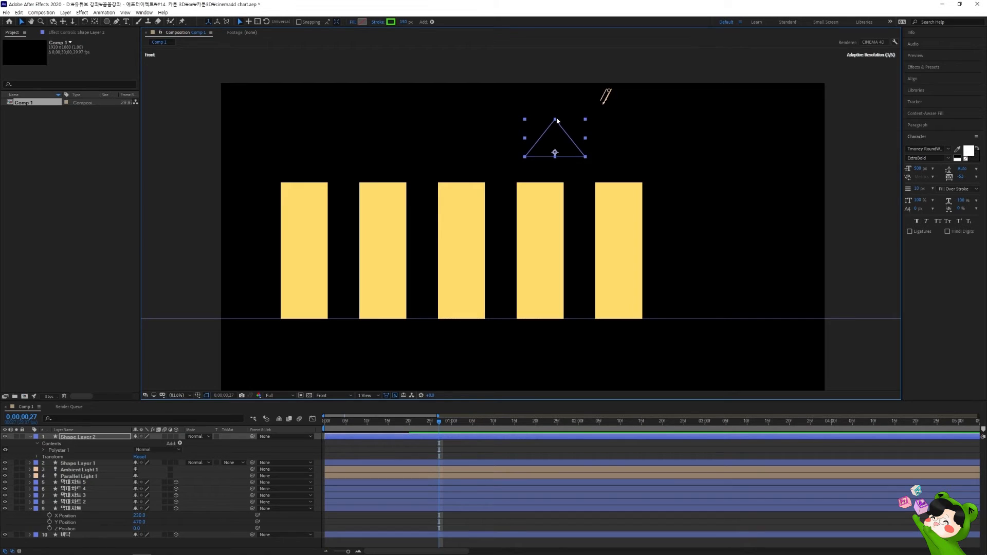
click(66, 437)
key(r)
drag(144, 443, 163, 440)
click(147, 443)
text(90)
key(Return)
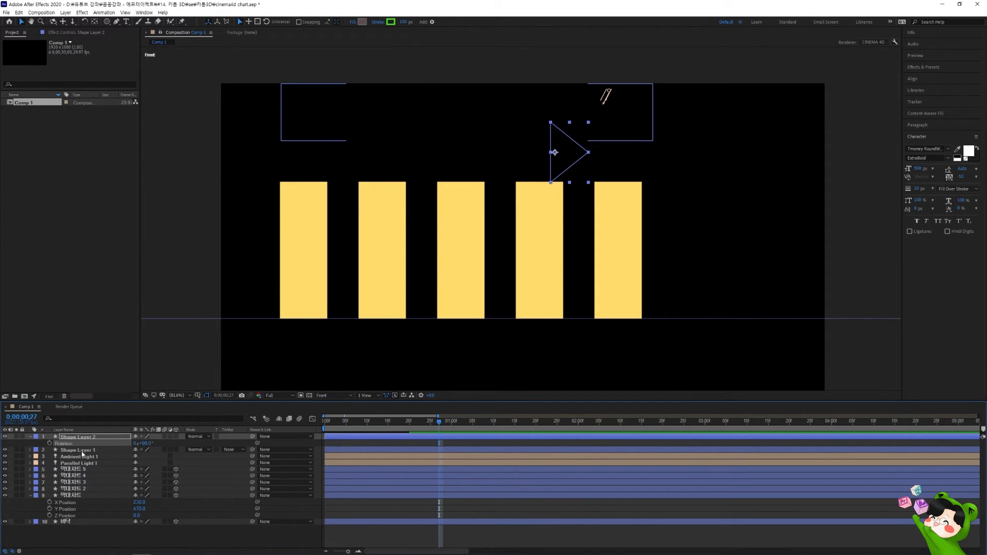
- Rename the line's layer as 화살표 and the triangle's layer as 화살촉
click(78, 450)
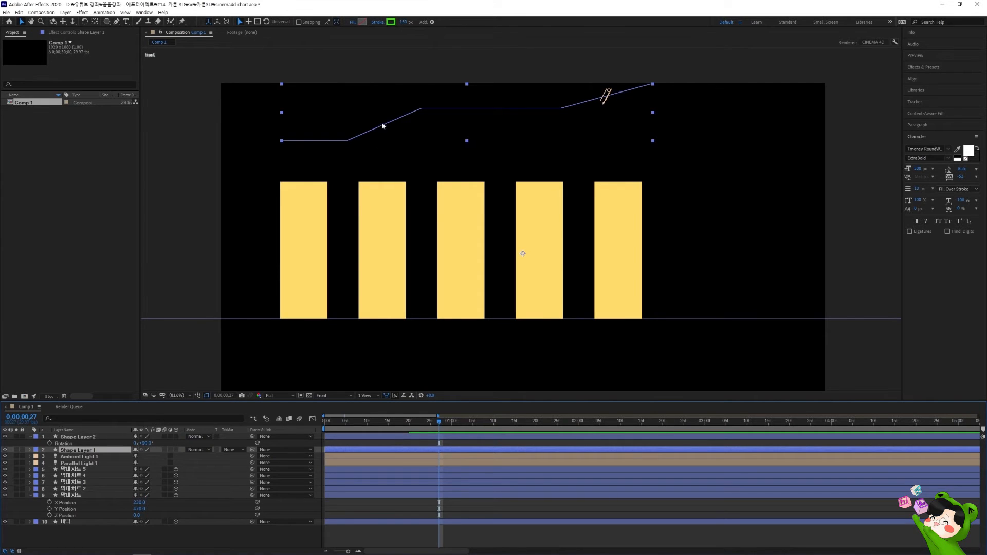
key(Return)
key(BackSpace)
text(화살표)
key(Return)
click(95, 437)
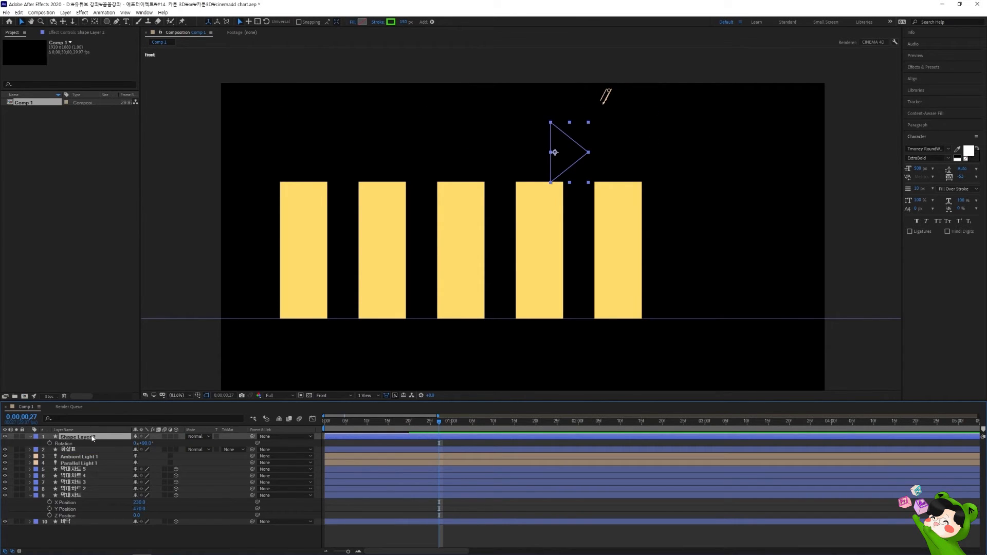
key(Return)
text(화)
key(Return)
- In the Active Camera view, fill the 화살촉 triangle with the line's green and set its stroke to none
click(332, 395)
click(327, 404)
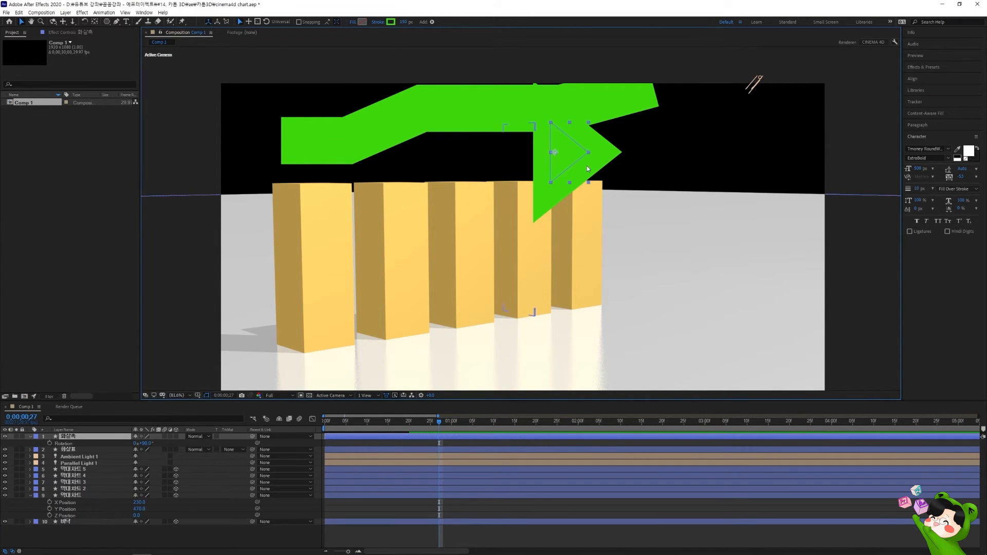
click(363, 22)
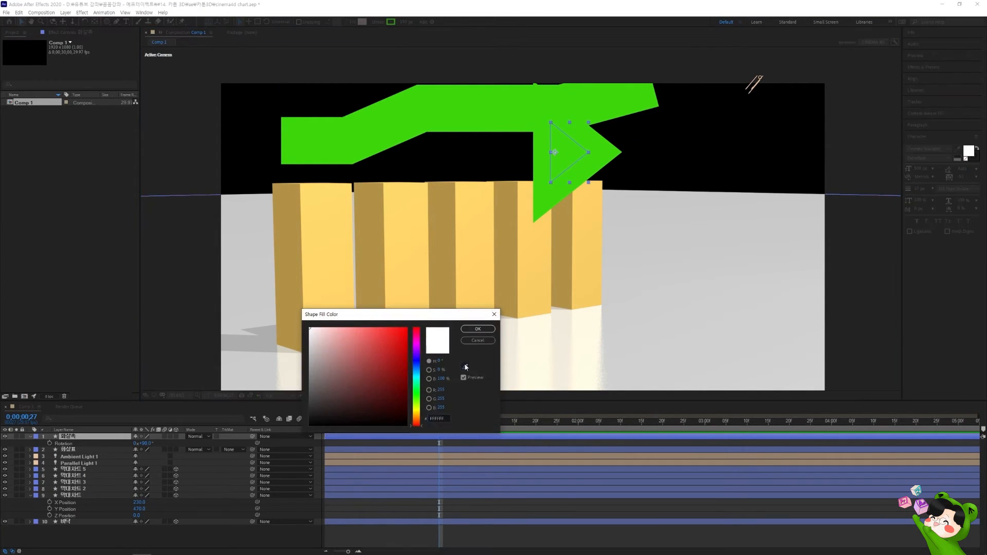
click(477, 329)
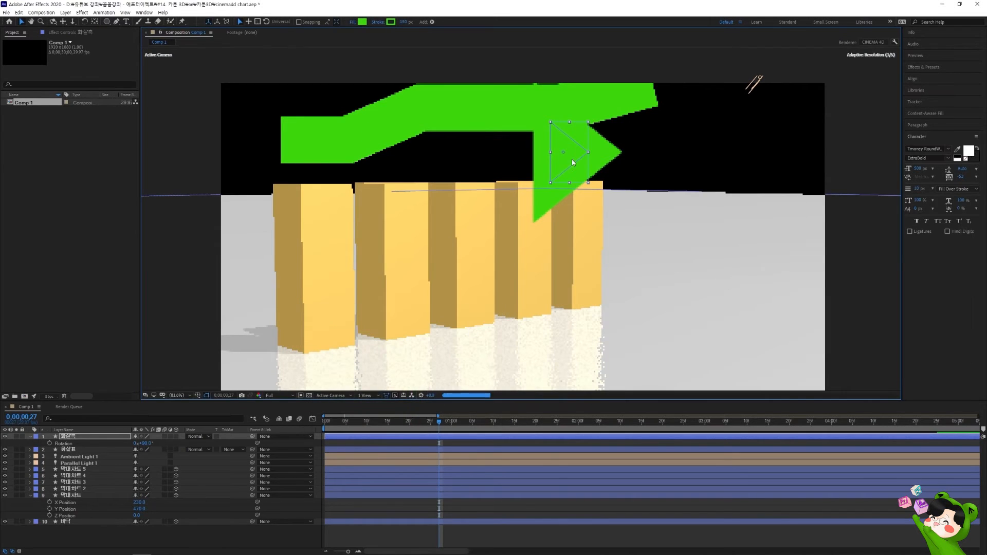
click(380, 21)
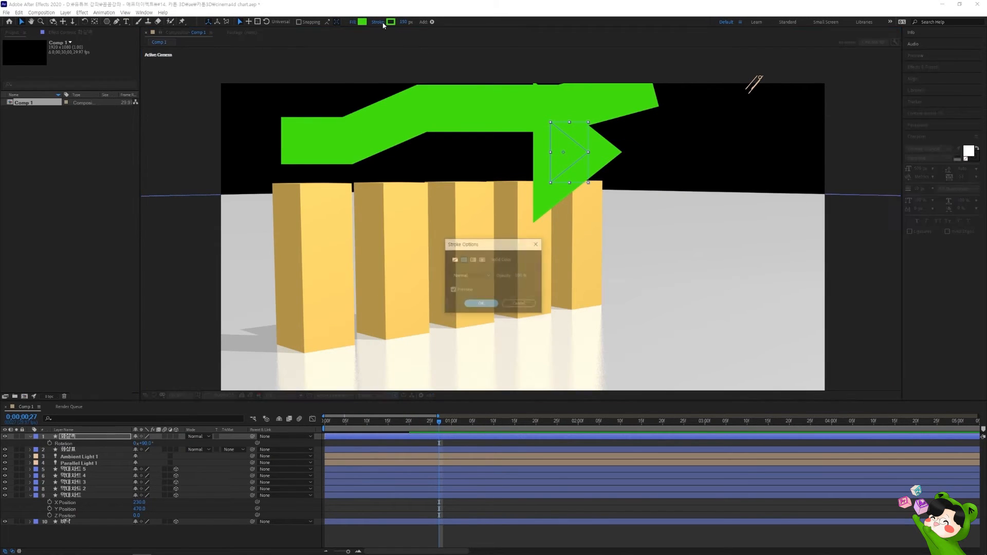
click(456, 260)
click(481, 303)
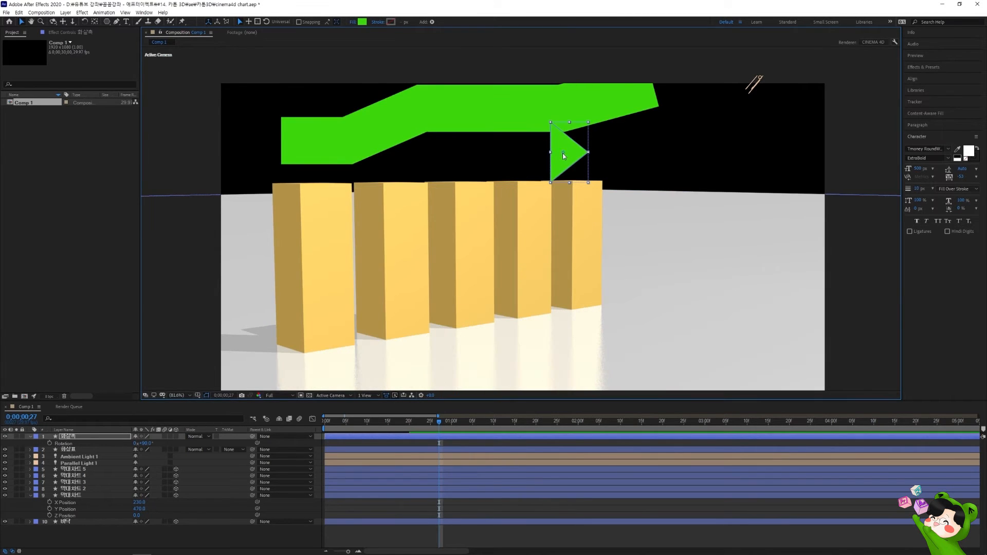
- Add Trim Paths to the 화살표 line layer
click(69, 449)
click(30, 450)
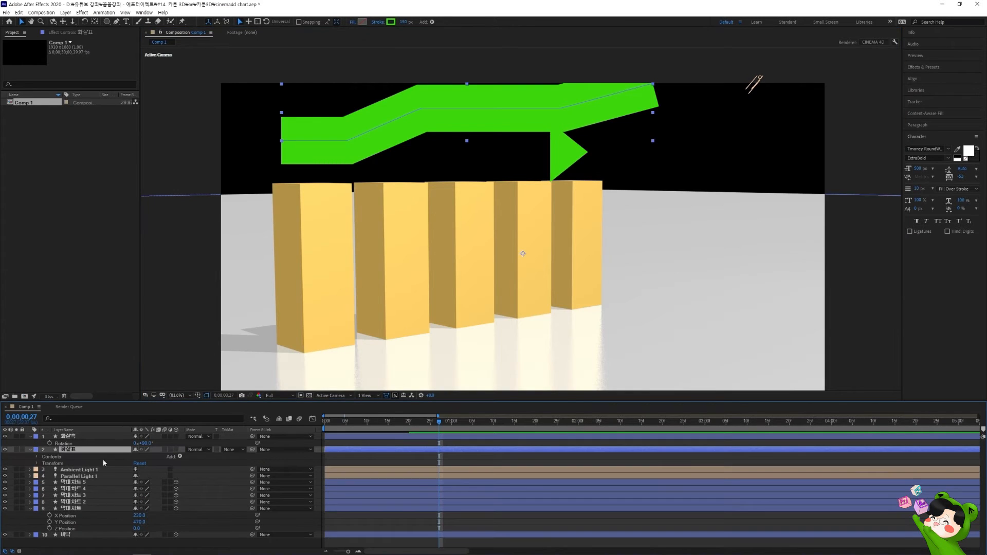
click(180, 457)
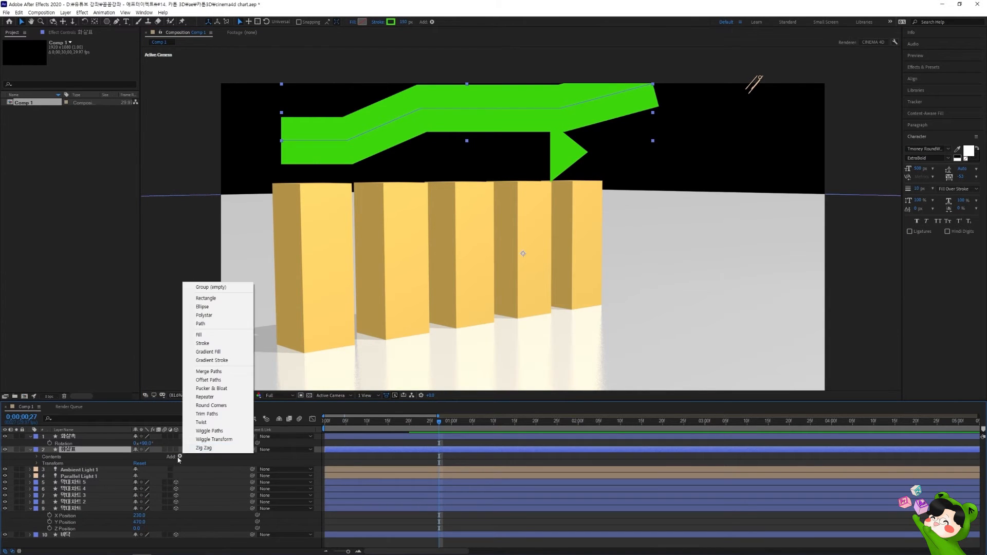
click(211, 414)
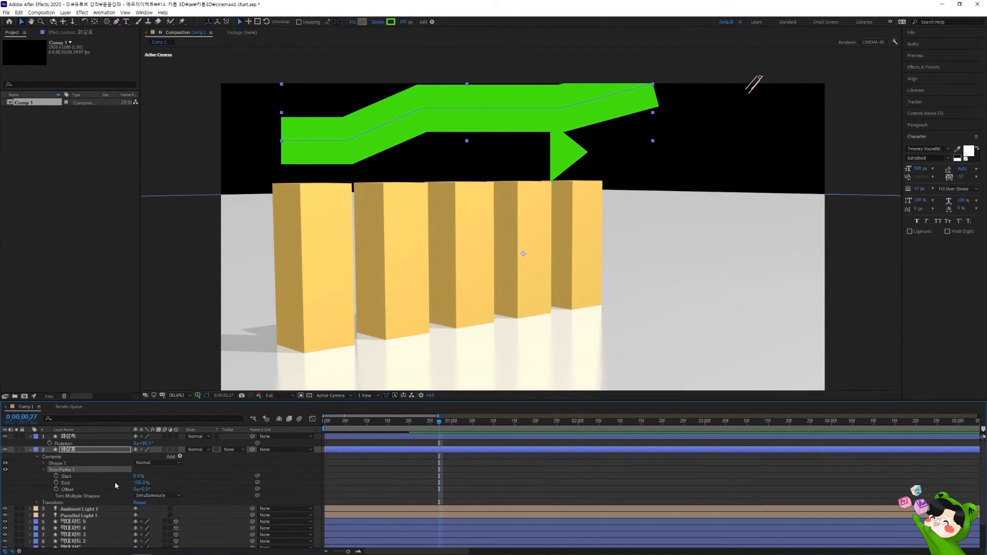
- Keyframe the line's Trim Paths End from 0% at the first frame to 100% at 0;00;02;00
drag(139, 483, 58, 482)
click(56, 483)
drag(369, 488, 325, 483)
click(357, 485)
drag(451, 423, 578, 429)
click(577, 488)
drag(137, 484, 211, 480)
- Show the 화살촉 layer's Position and preview the line's growth against the arrowhead
click(82, 436)
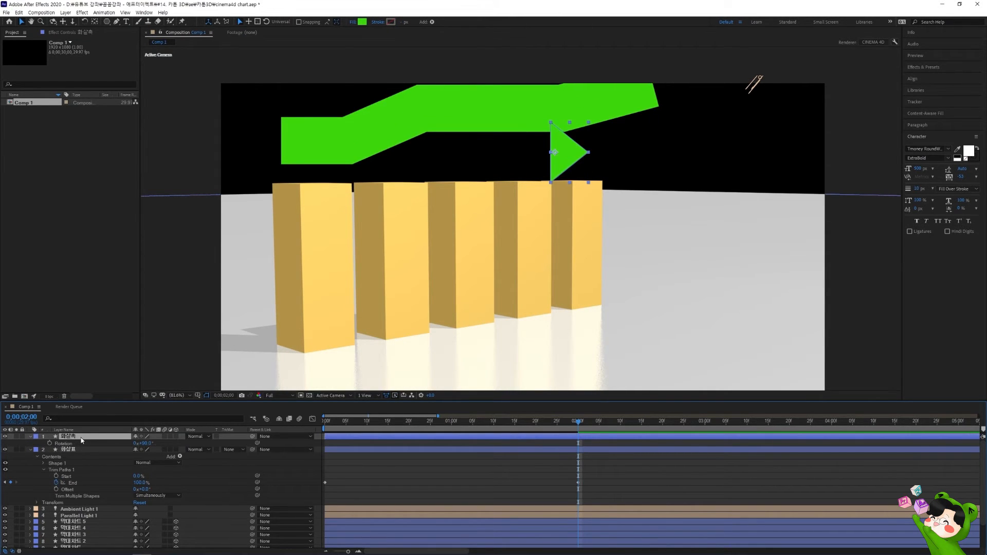
drag(476, 416, 326, 445)
key(space)
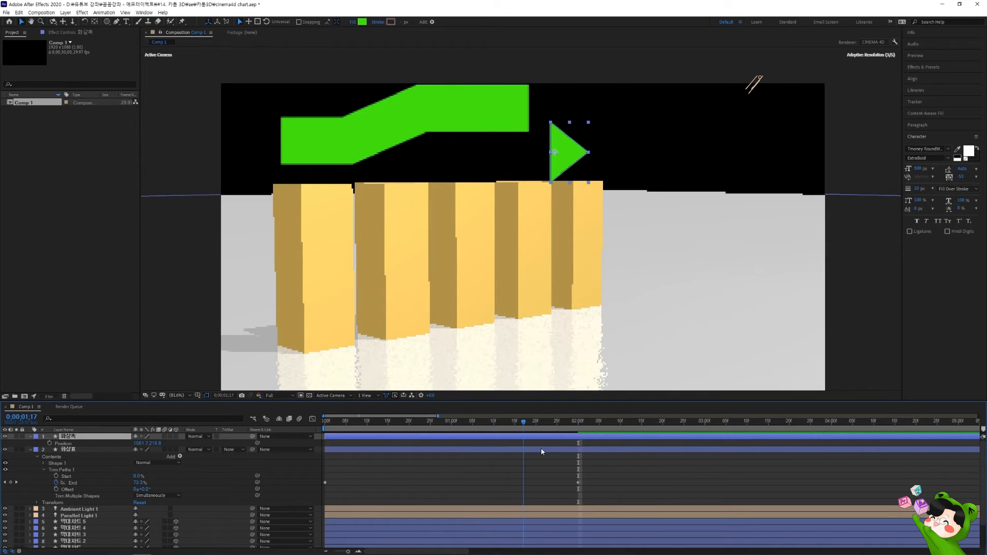
drag(579, 452, 363, 455)
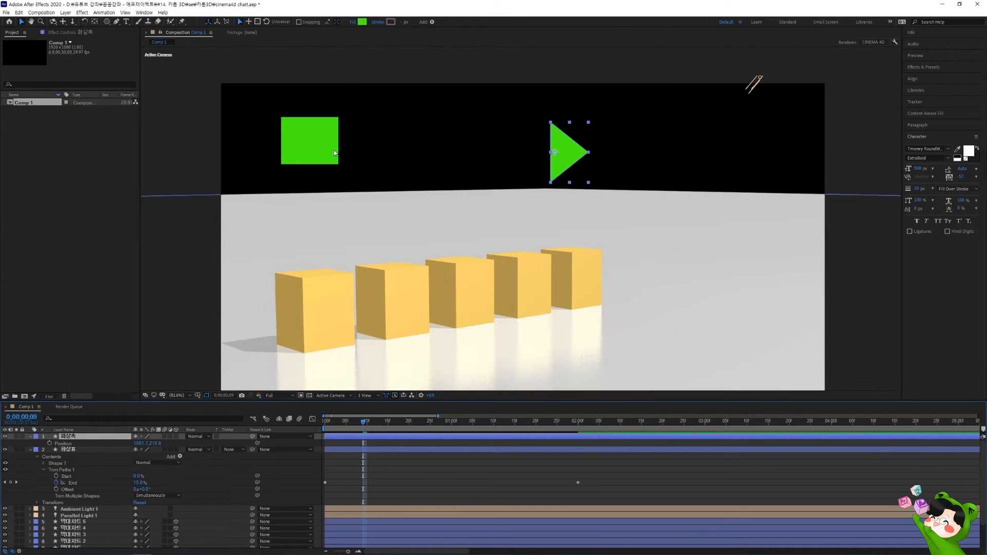
click(69, 450)
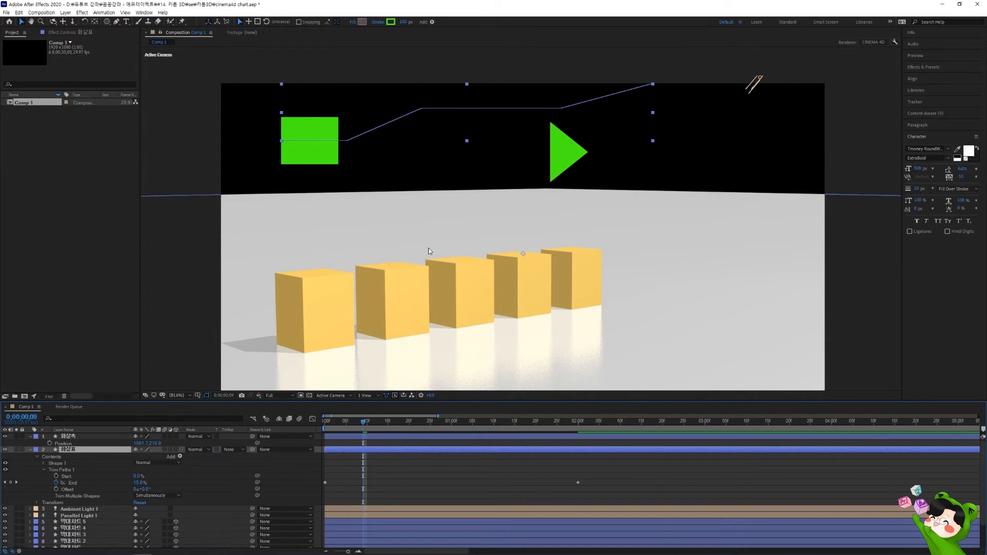
click(56, 437)
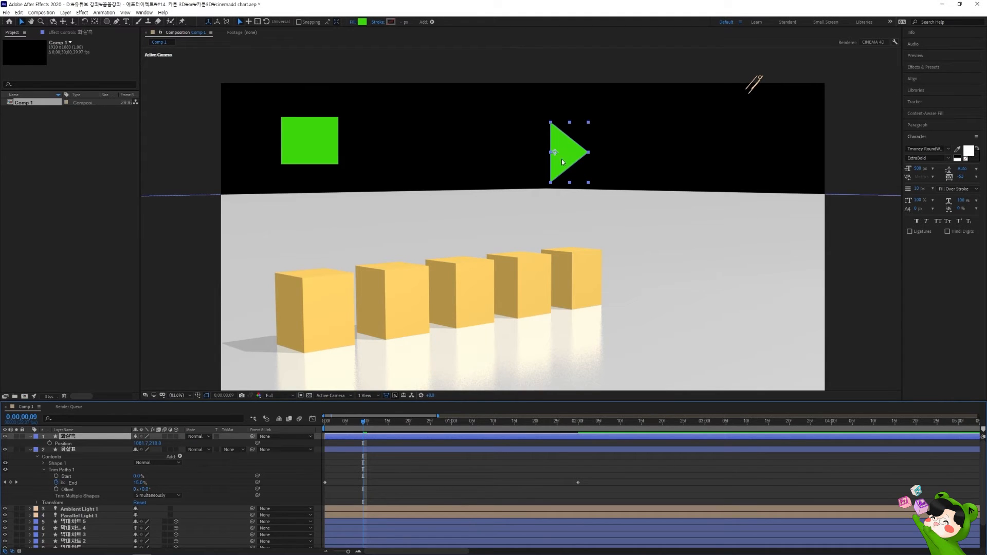
- Reveal the Path property of Shape 1 on the 화살표 line layer and copy it
click(43, 471)
click(82, 451)
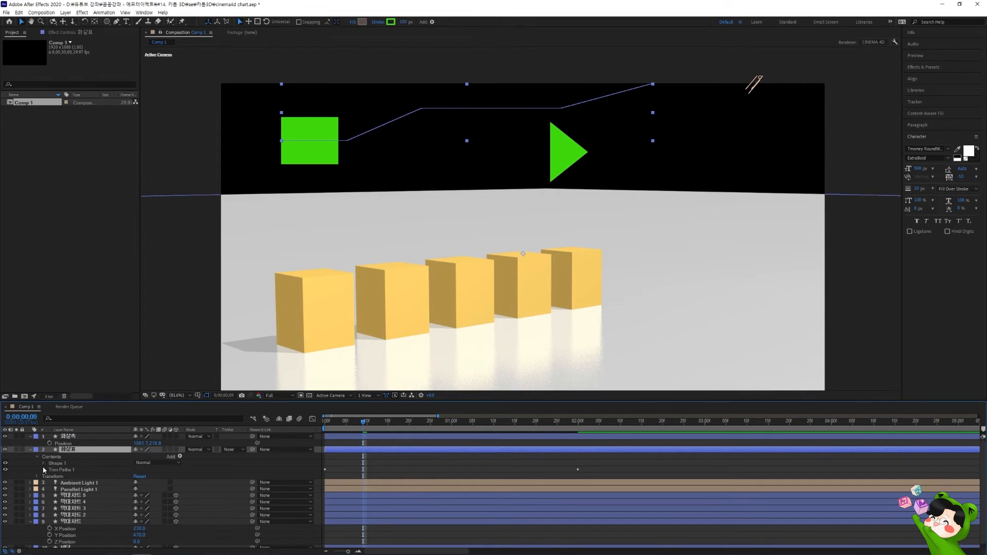
click(43, 463)
click(50, 470)
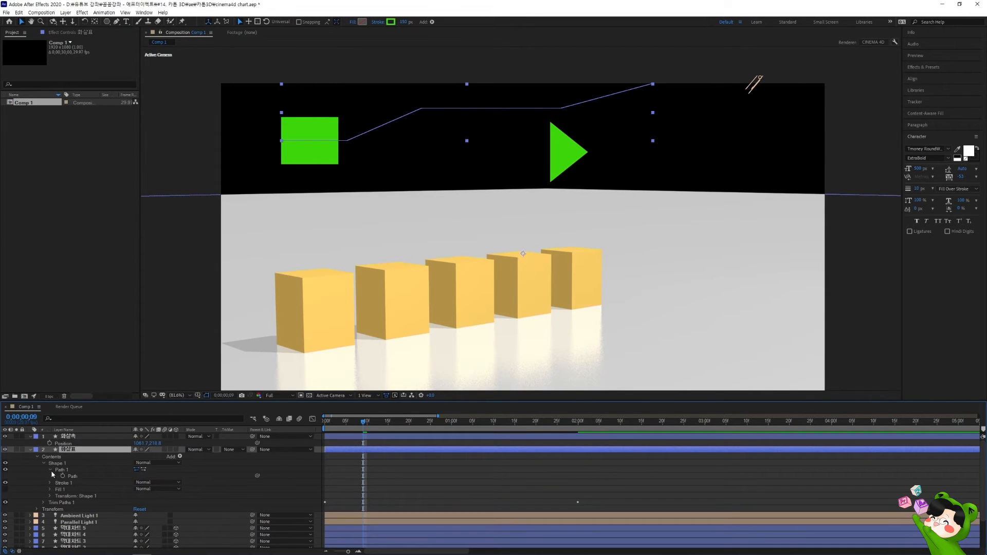
click(73, 477)
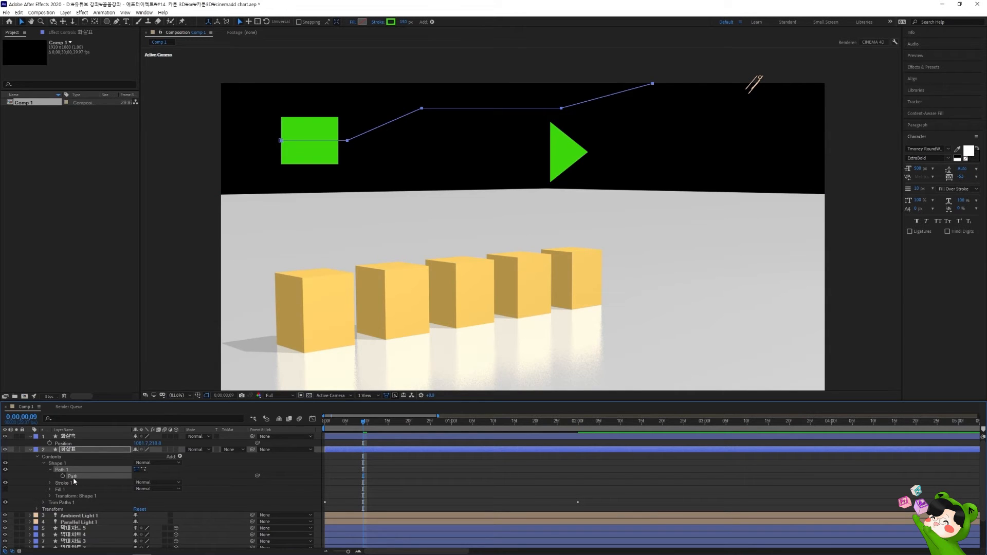
ctrl+click(98, 476)
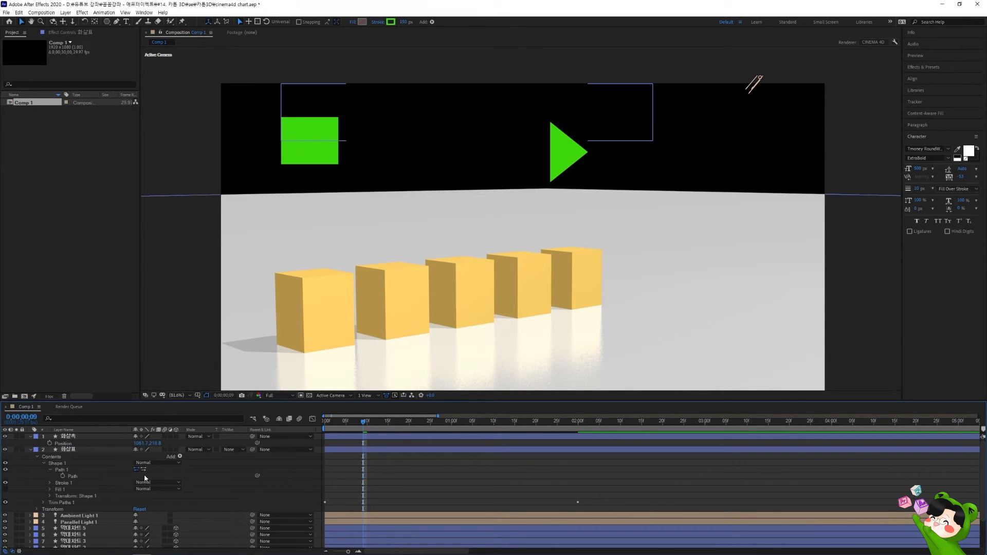
click(80, 477)
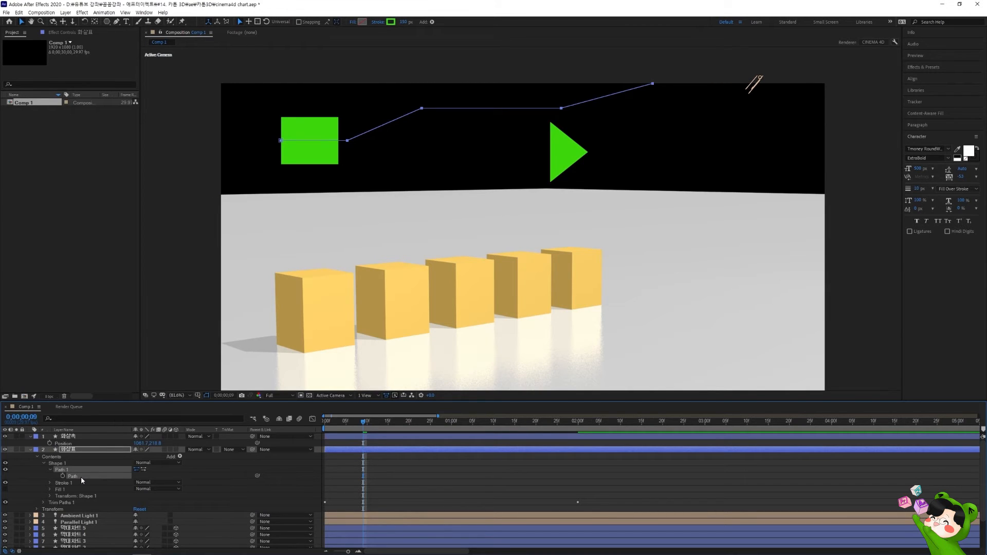
- Paste the copied path onto the 화살촉 layer's Position and shift its keyframes to start at the first frame
click(71, 445)
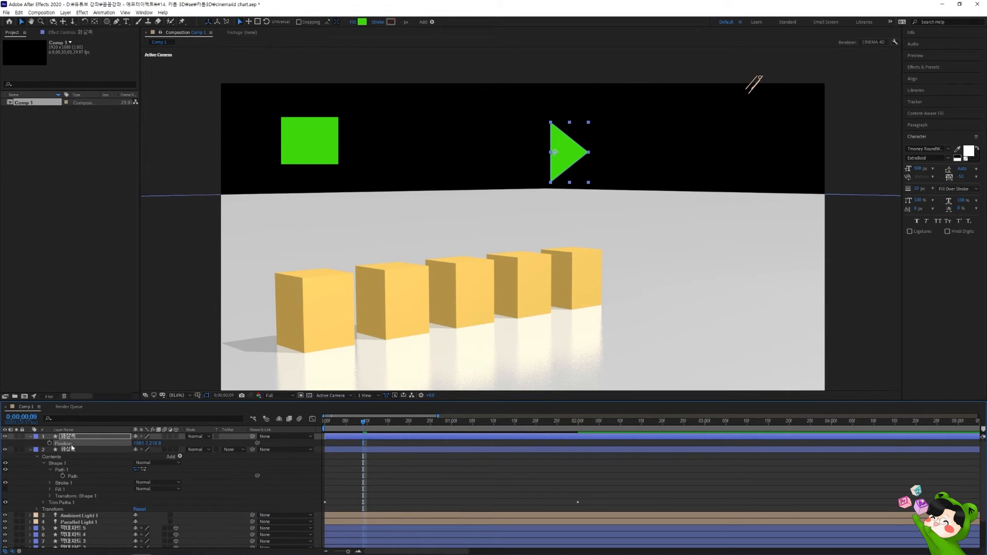
key(ctrl+v)
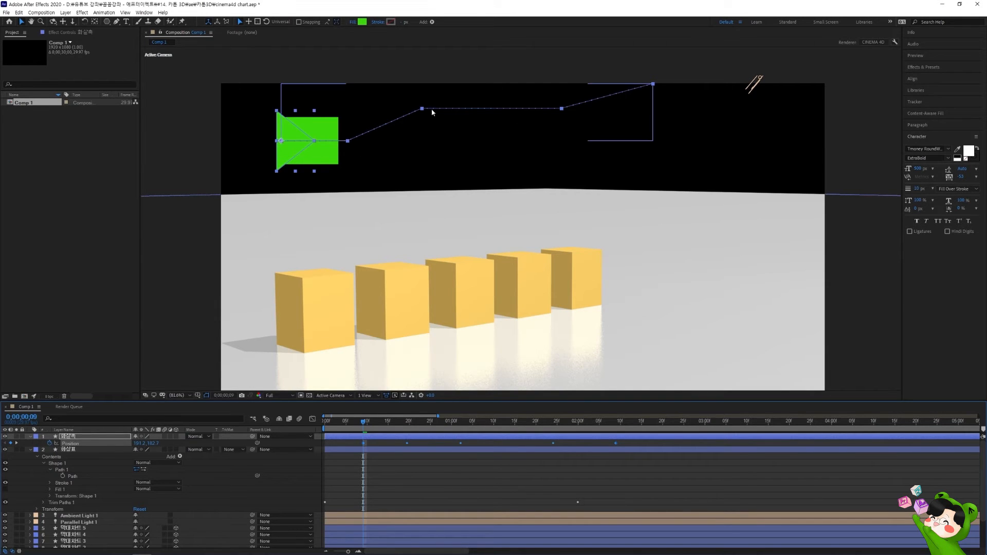
drag(362, 444, 326, 447)
click(325, 493)
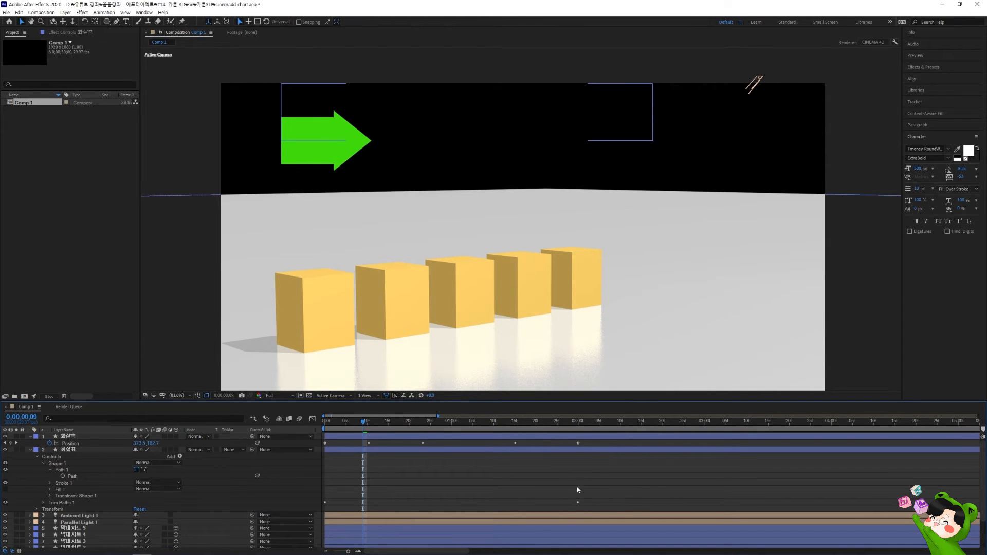
- Set the preview resolution to Quarter and play the animation from the first frame
key(Home)
click(278, 395)
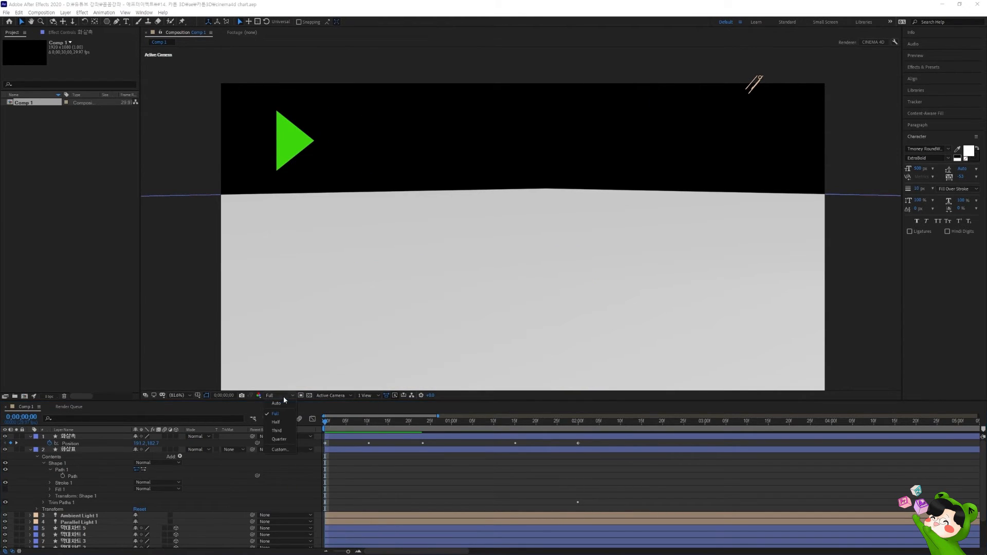
click(283, 442)
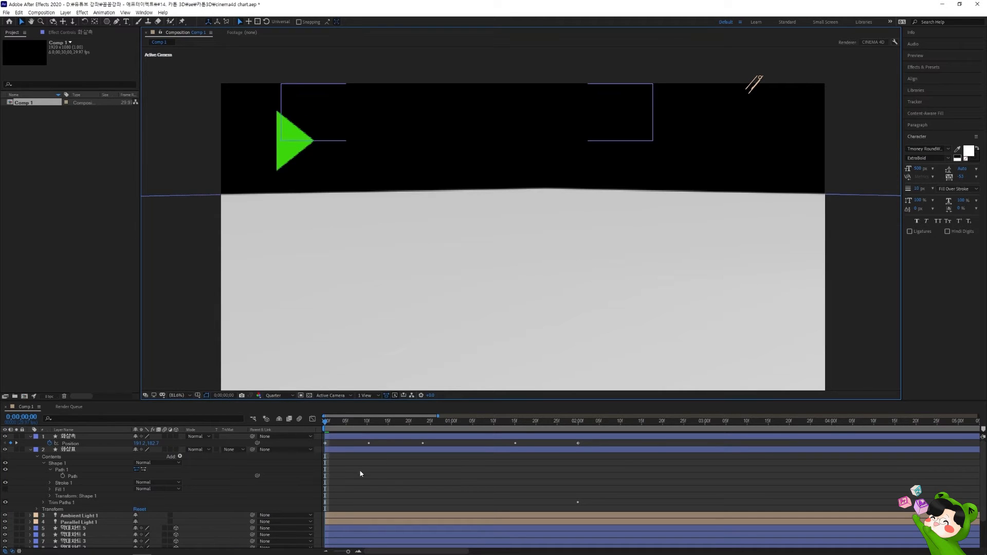
key(space)
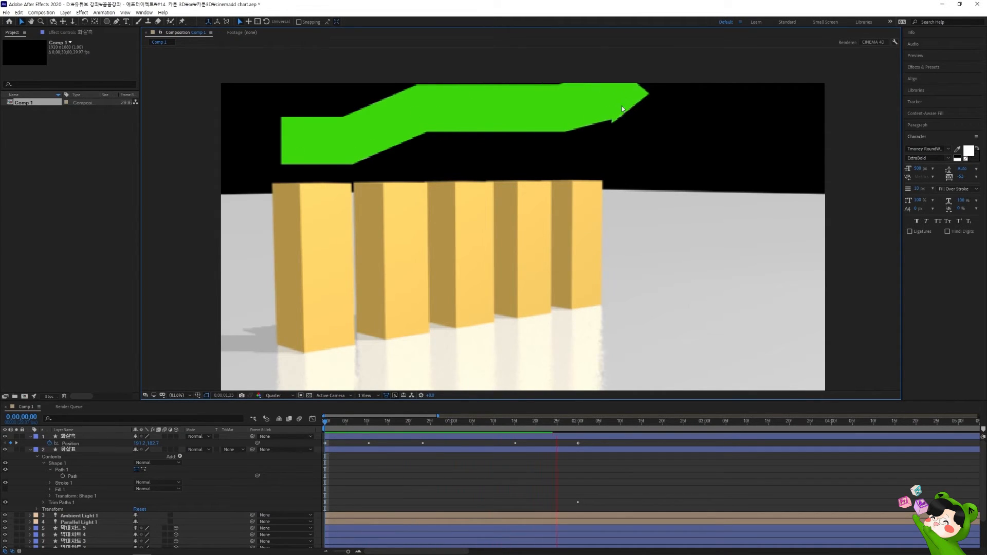
- Scrub and play through the sloped part of the line to examine the 화살촉 arrowhead's direction along the path
drag(582, 425, 395, 430)
click(403, 437)
click(407, 130)
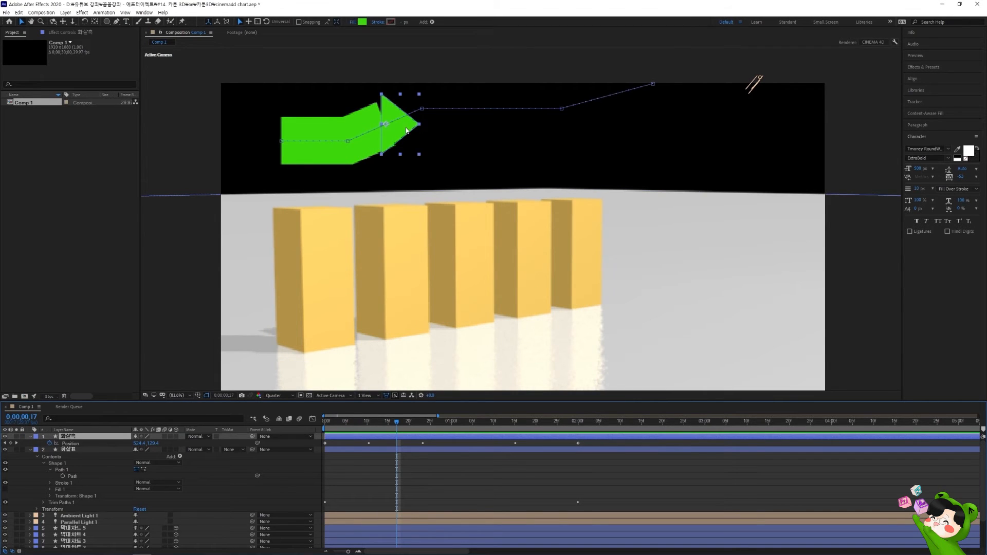
mouse_move(390, 427)
mouse_down()
mouse_move(353, 428)
mouse_move(401, 428)
mouse_up()
key(space)
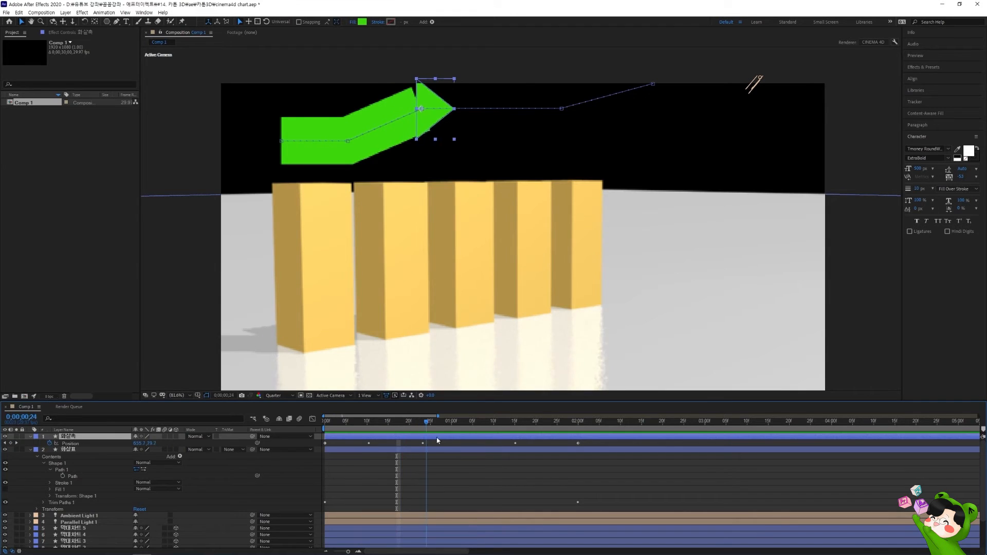
drag(572, 447, 403, 462)
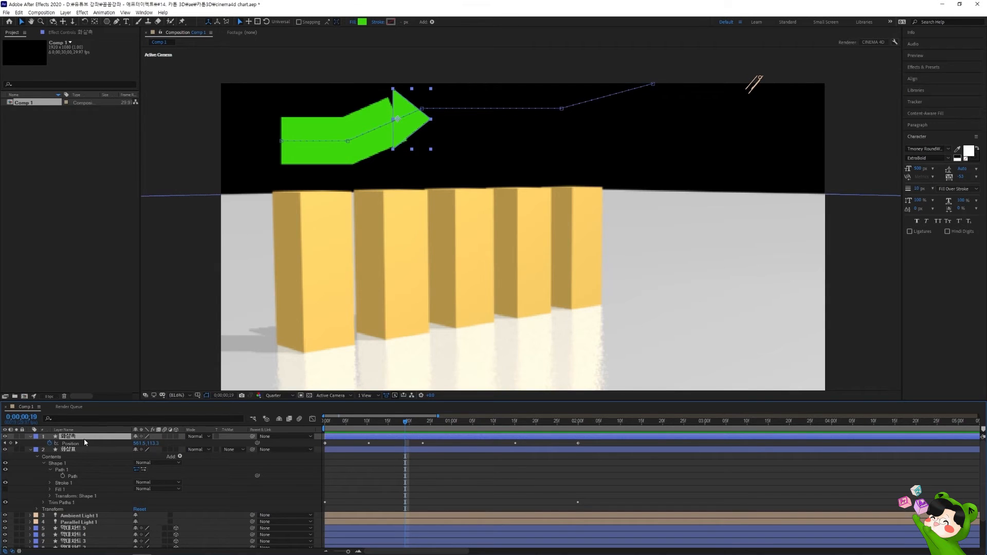
- Set the 화살촉 layer's Auto-Orientation to Orient Along Path
right_click(97, 440)
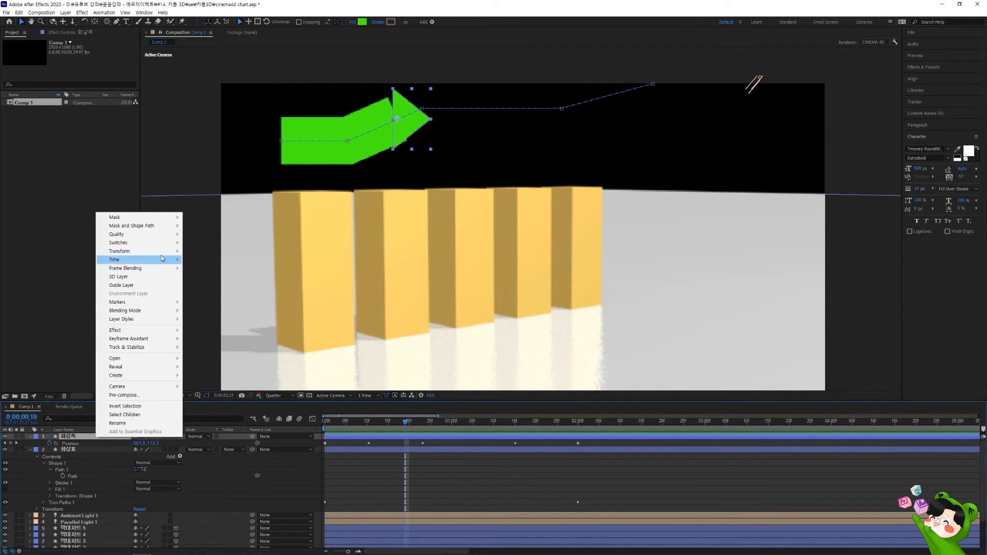
mouse_move(162, 252)
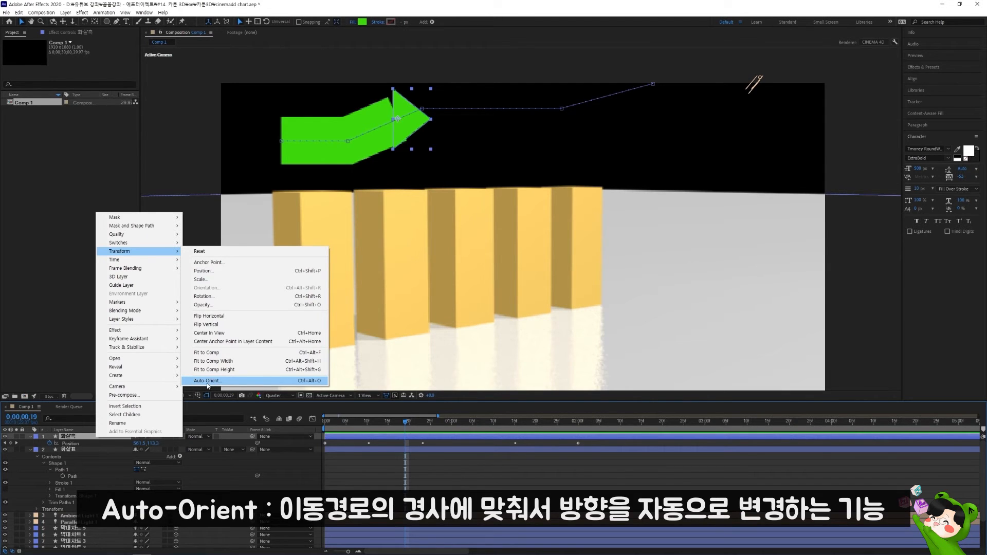
click(233, 382)
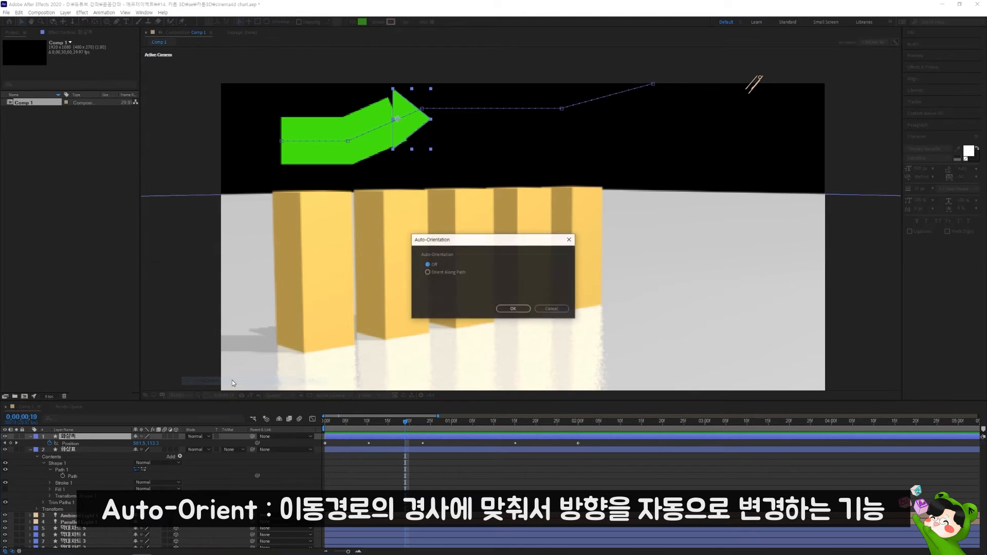
click(437, 273)
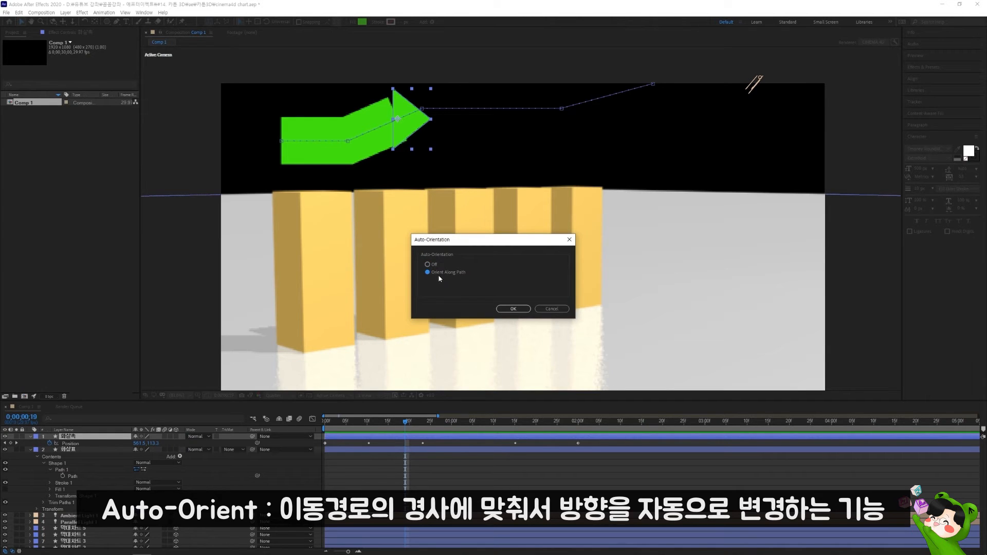
- Apply Orient Along Path to the arrowhead layer and play the animation from the start
click(520, 310)
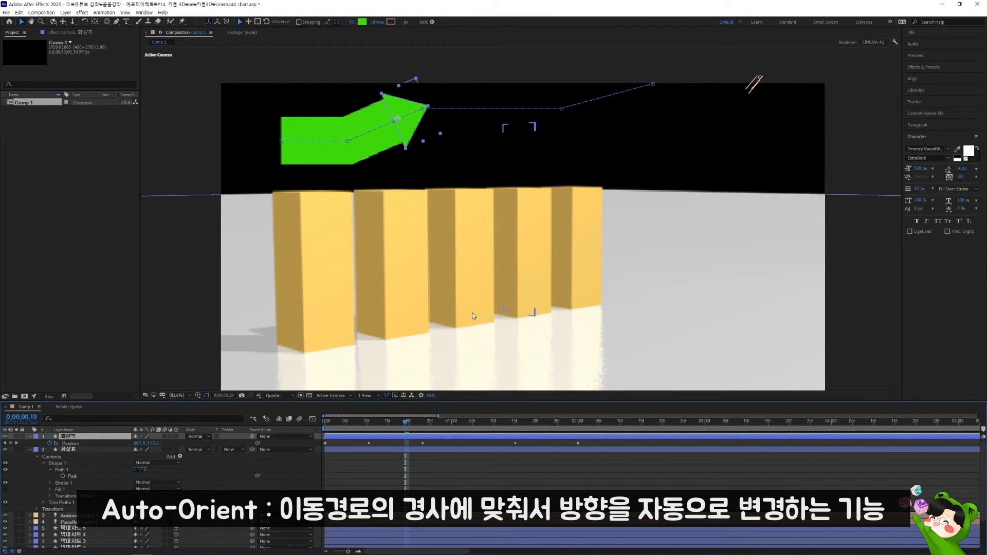
drag(378, 423, 347, 422)
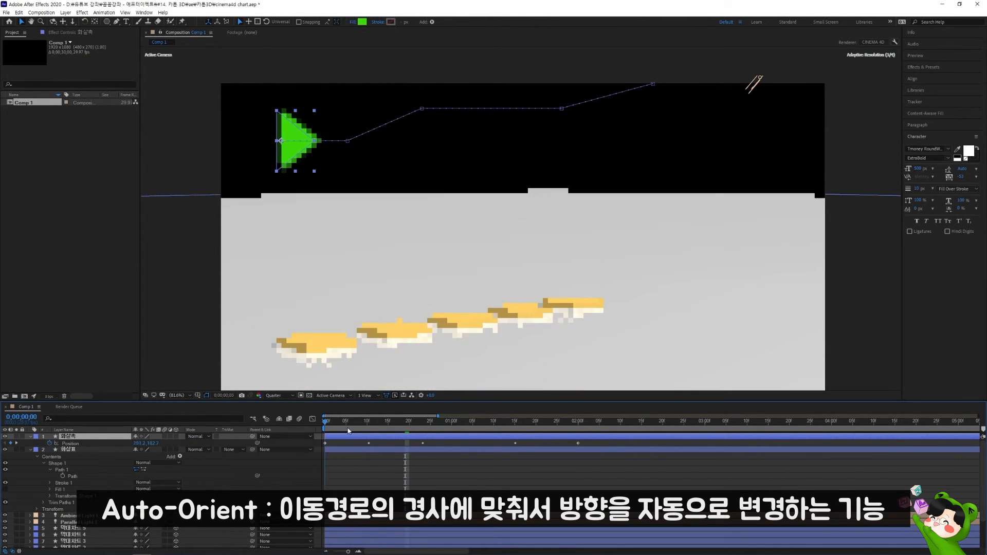
key(space)
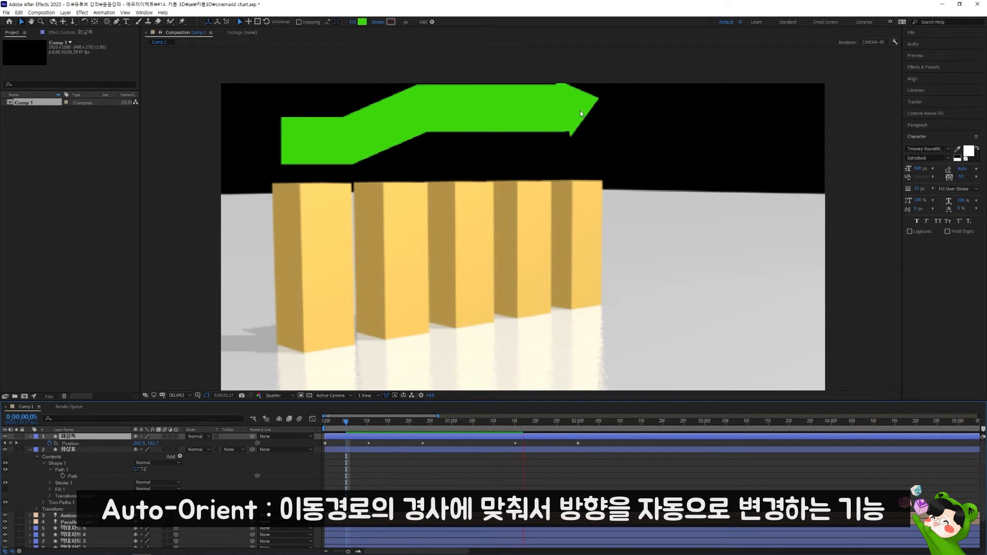
- Replay the arrow animation from several earlier times to check how the arrowhead turns along the path
key(space)
drag(526, 428, 321, 437)
key(space)
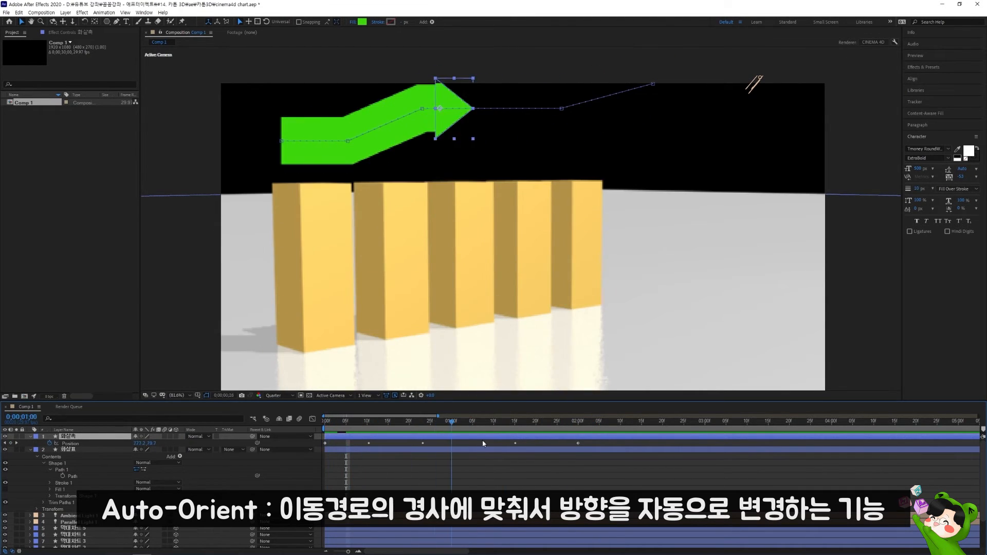
drag(482, 445, 335, 442)
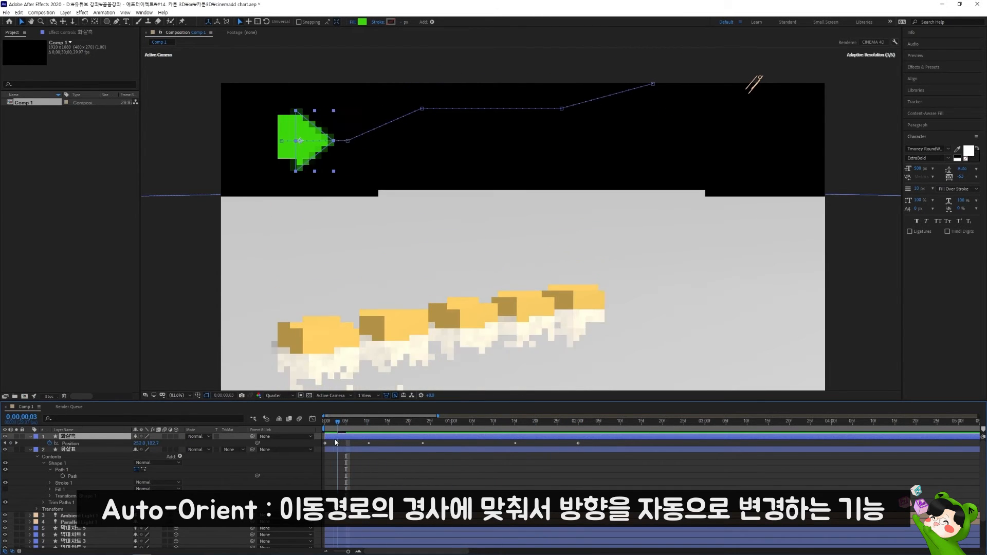
key(space)
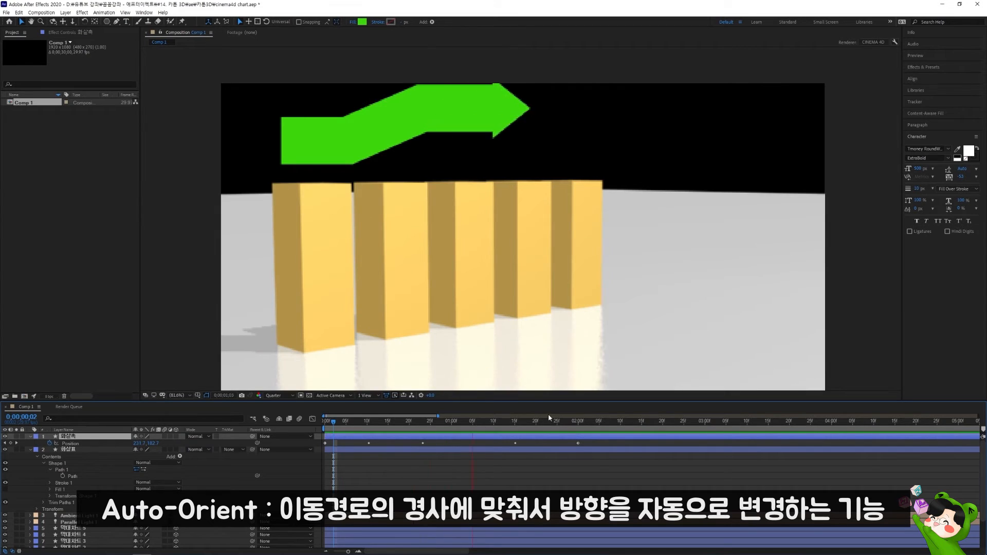
key(space)
drag(475, 429, 372, 429)
key(space)
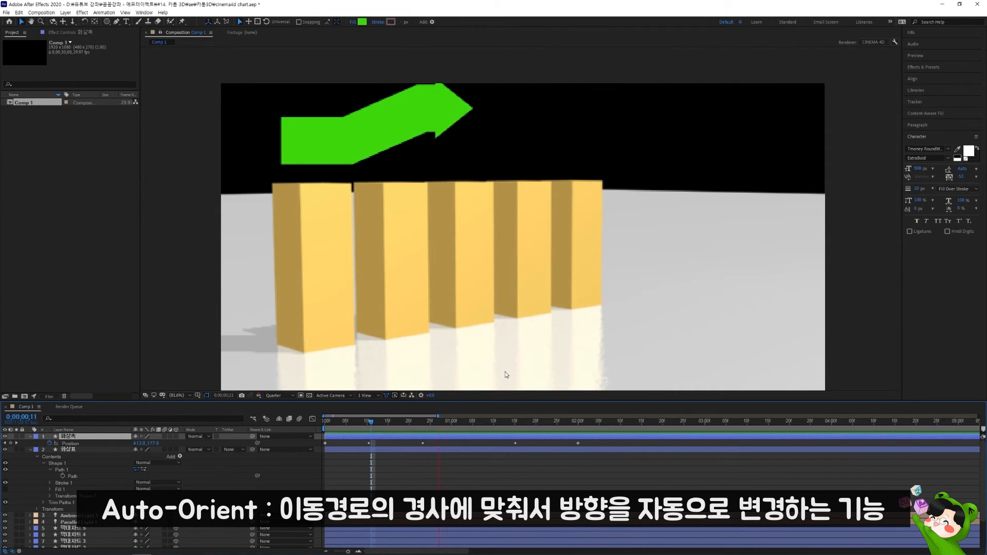
key(space)
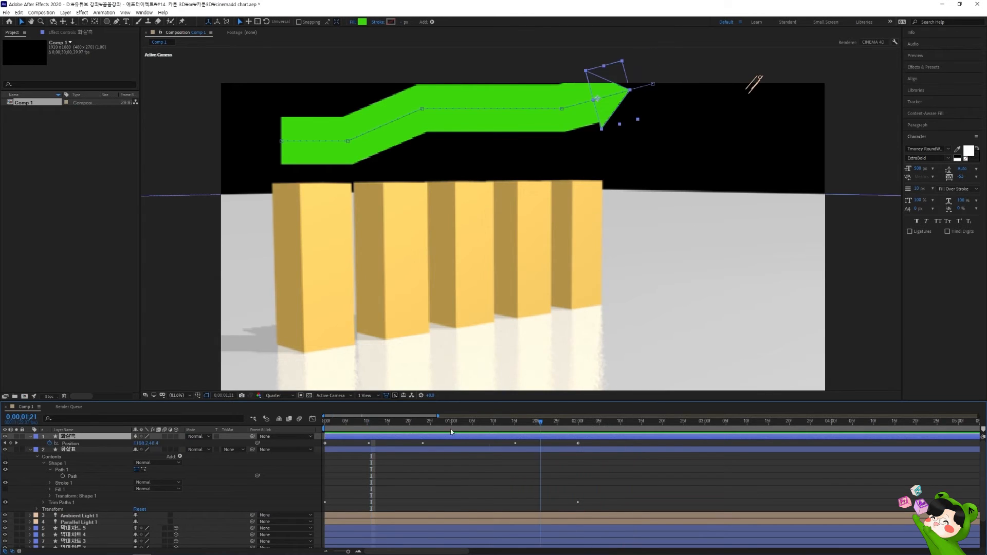
- At 0;00;00;07, increase the arrowhead layer's scale across its width so it flares further beyond the arrow body
click(356, 429)
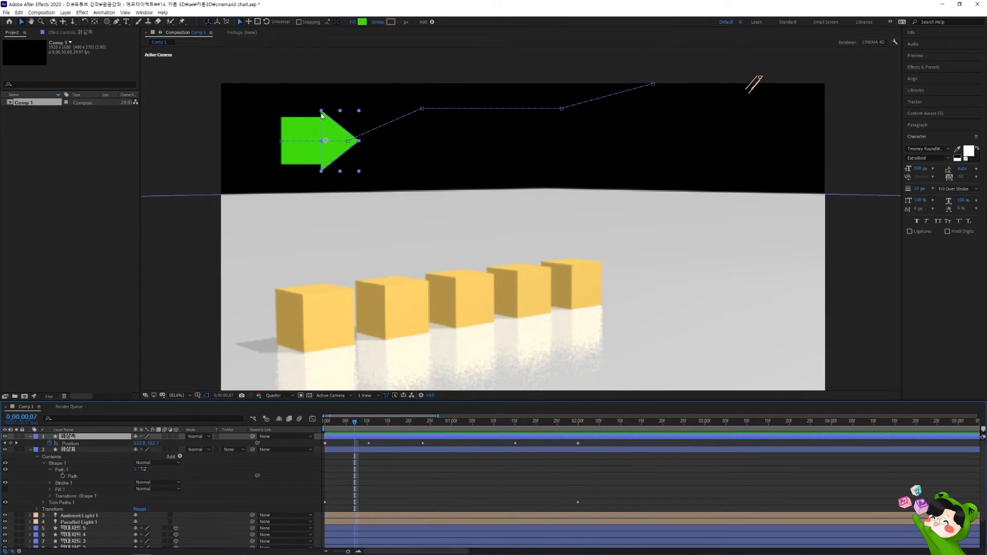
key(s)
drag(155, 446, 155, 443)
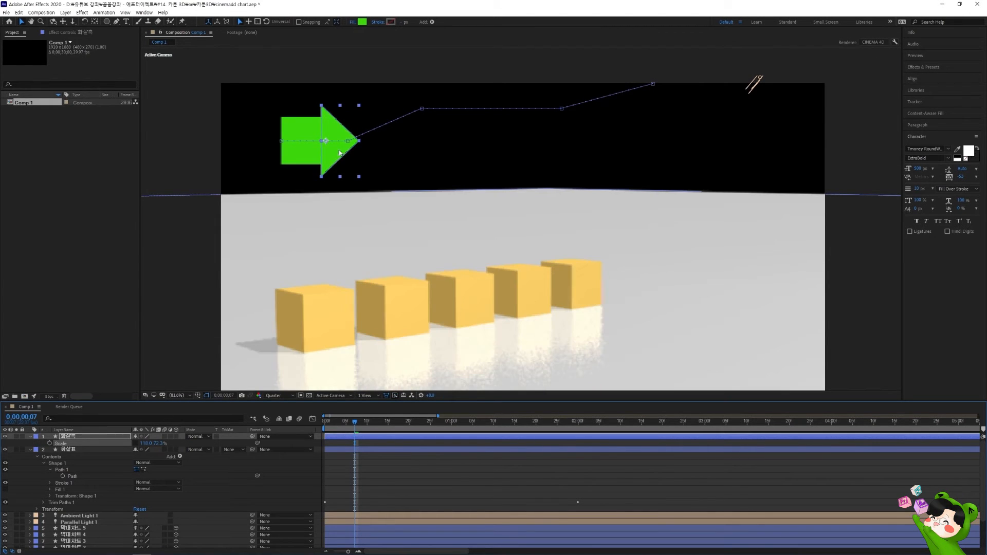
- Make both the arrowhead layer and the arrow body layer 3D
click(30, 437)
click(72, 443)
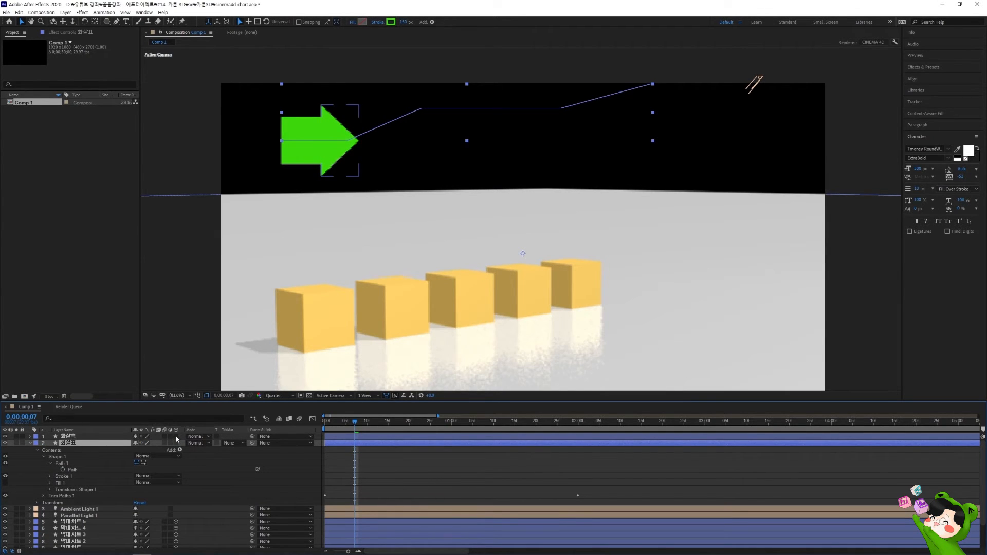
click(176, 437)
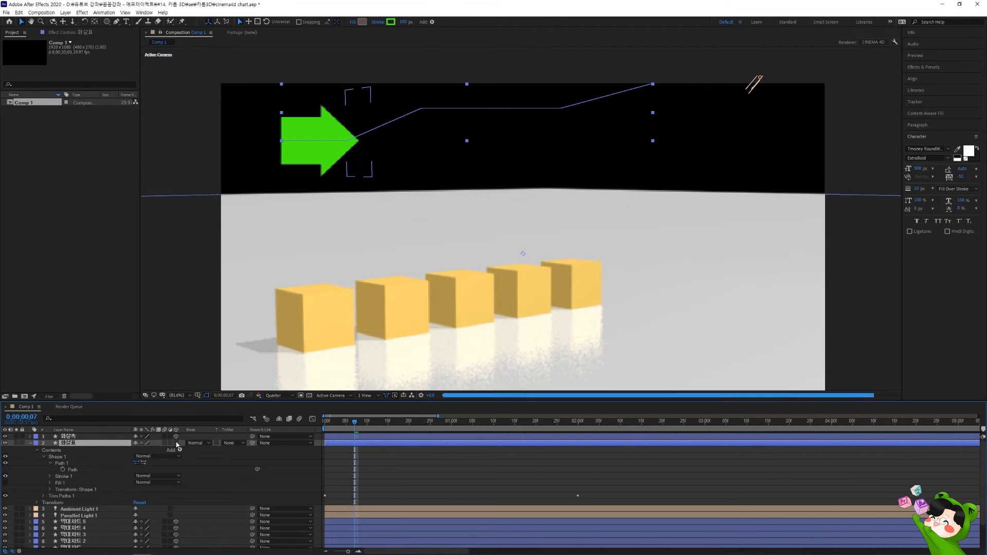
click(176, 444)
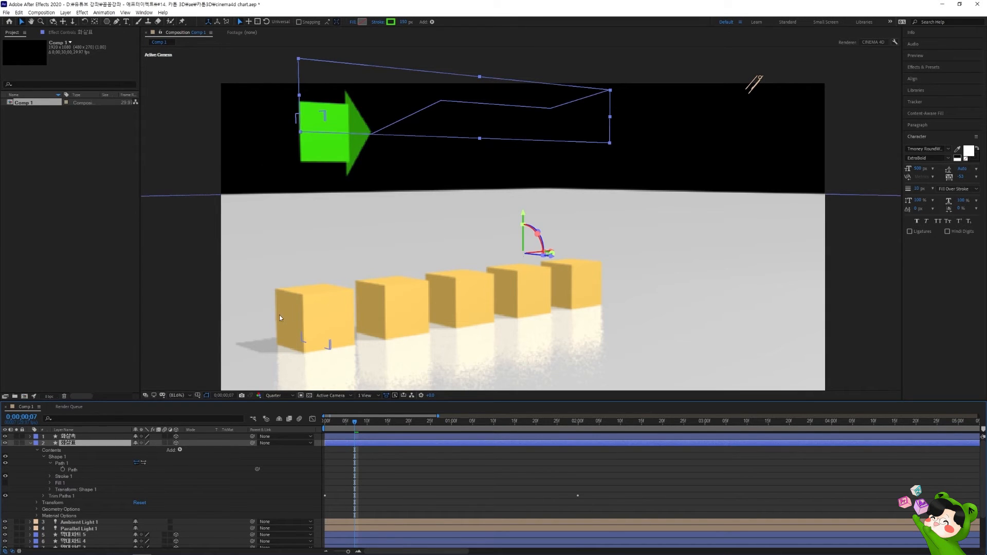
- At 0;00;00;15, set the arrow body layer's Extrusion Depth to 150
click(332, 395)
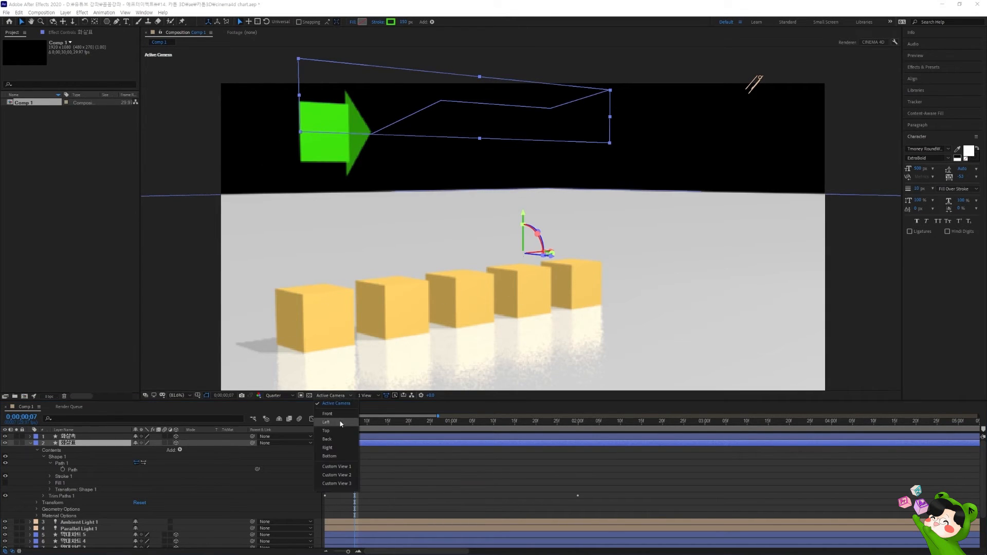
click(334, 449)
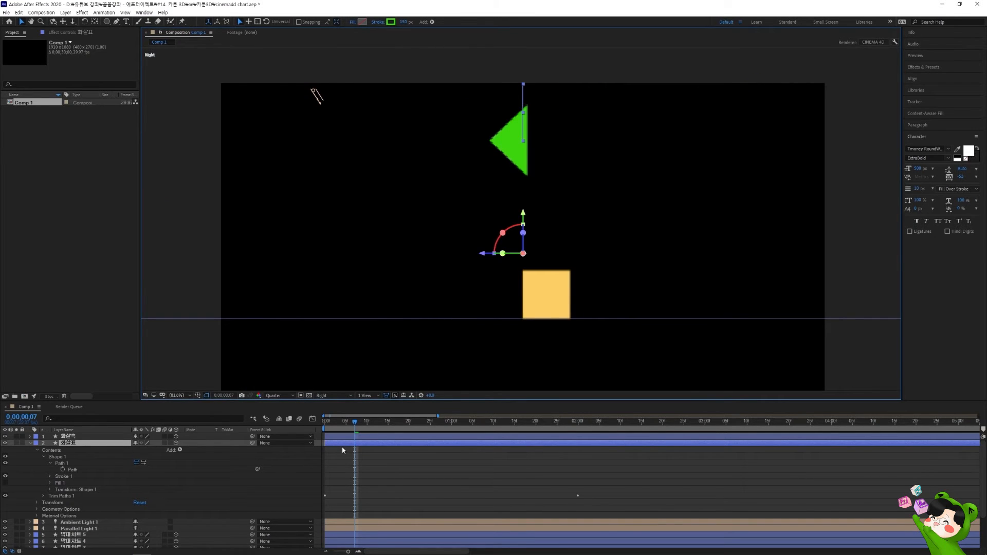
mouse_move(378, 422)
mouse_down()
mouse_move(422, 421)
mouse_move(388, 430)
mouse_up()
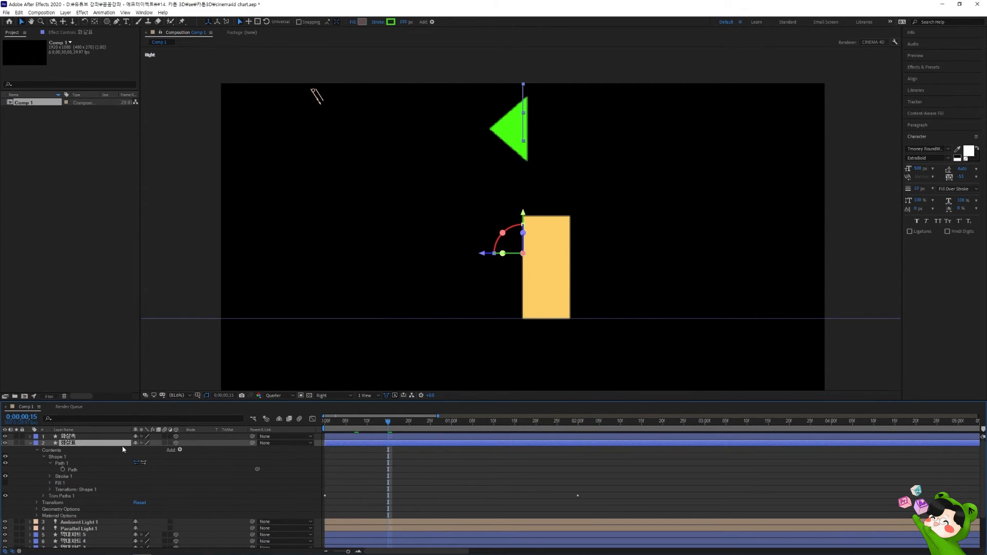
click(43, 457)
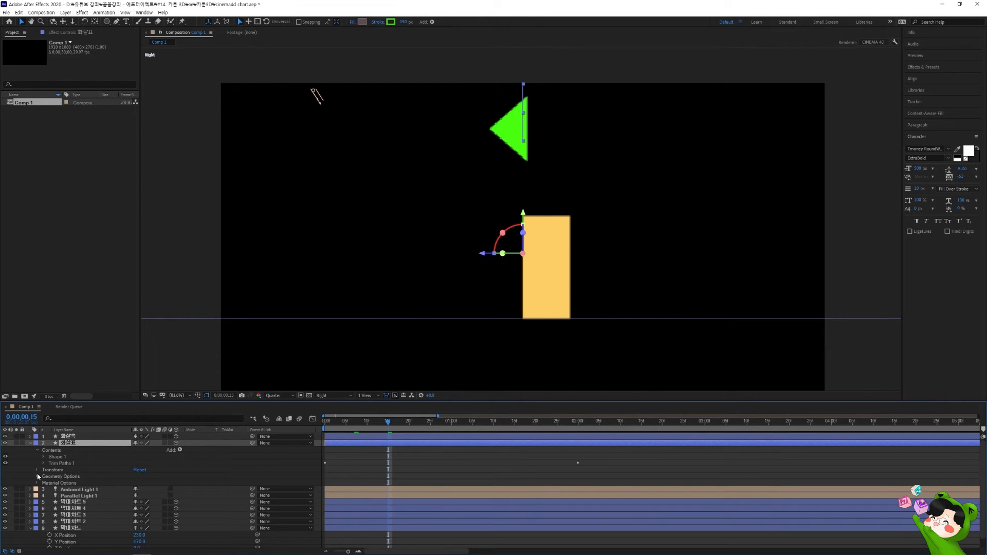
click(36, 476)
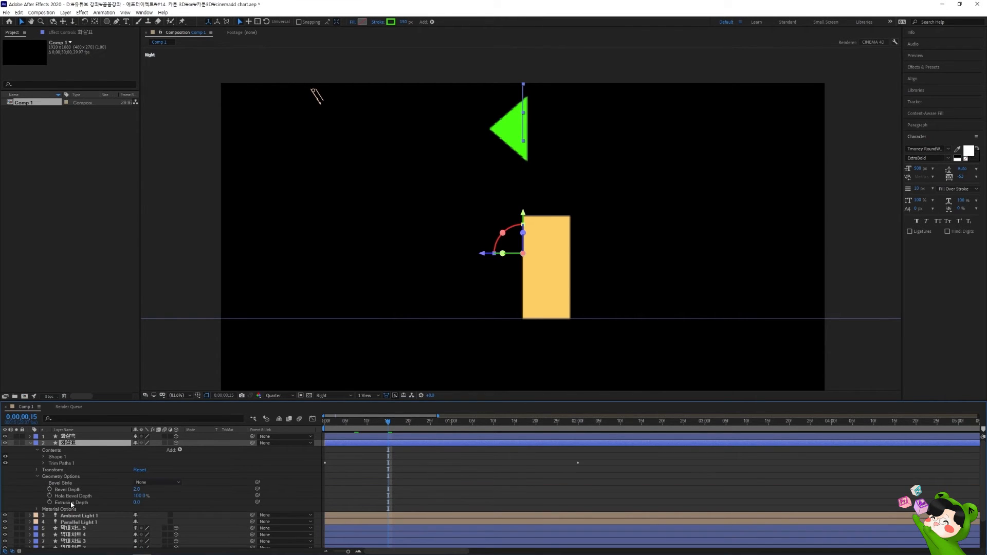
drag(137, 502, 173, 504)
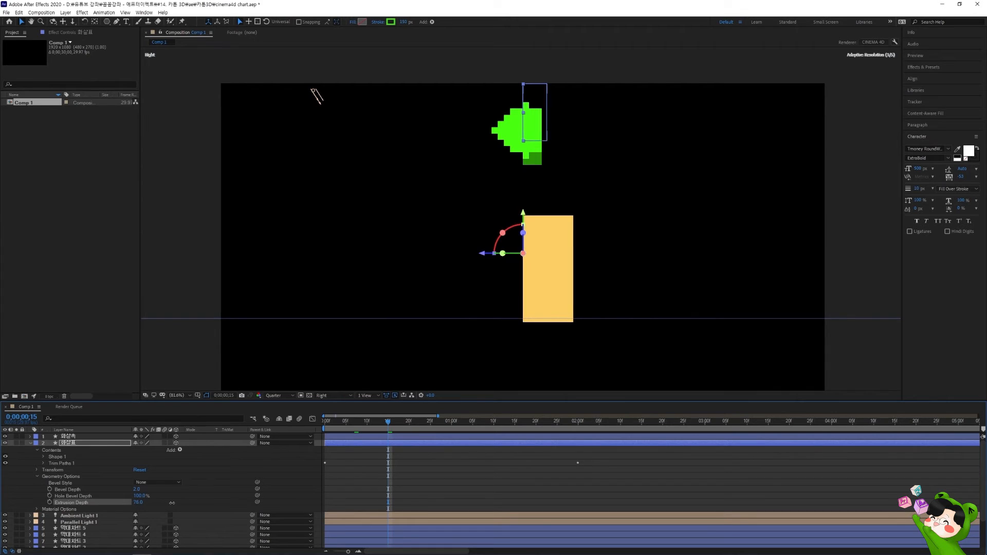
click(138, 503)
text(150)
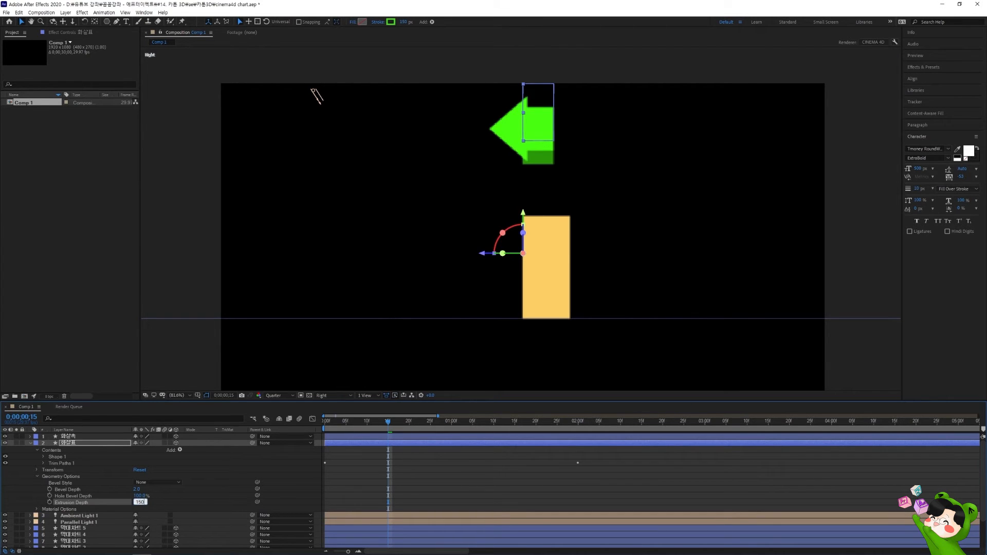
key(Return)
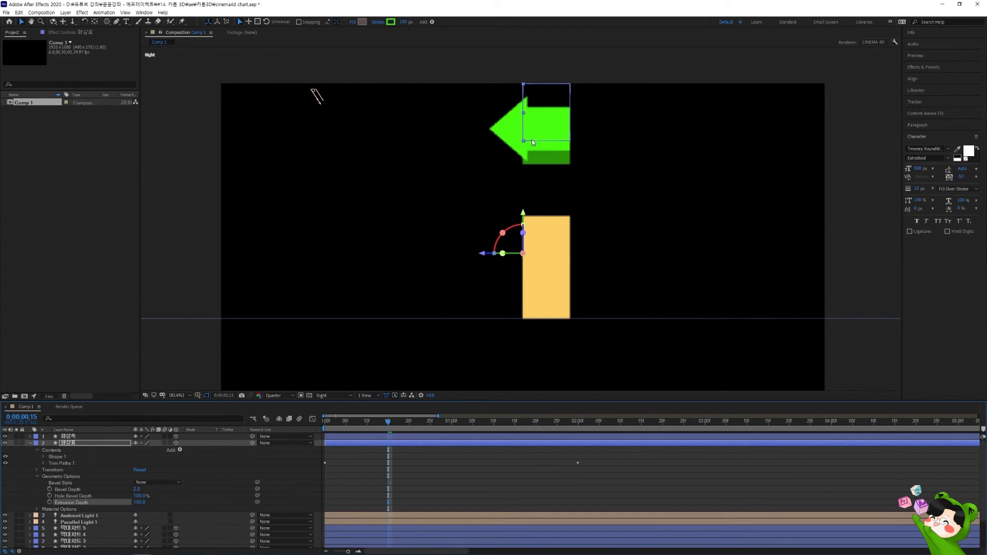
- Return to the Active Camera view and orbit the camera around to examine how the arrowhead sits on the extruded arrow body
click(78, 438)
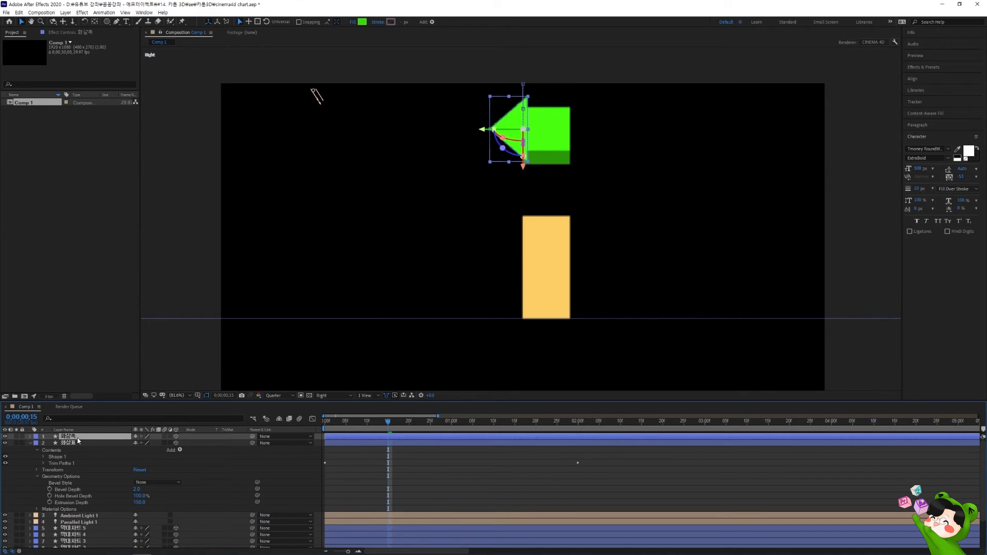
click(352, 394)
click(331, 406)
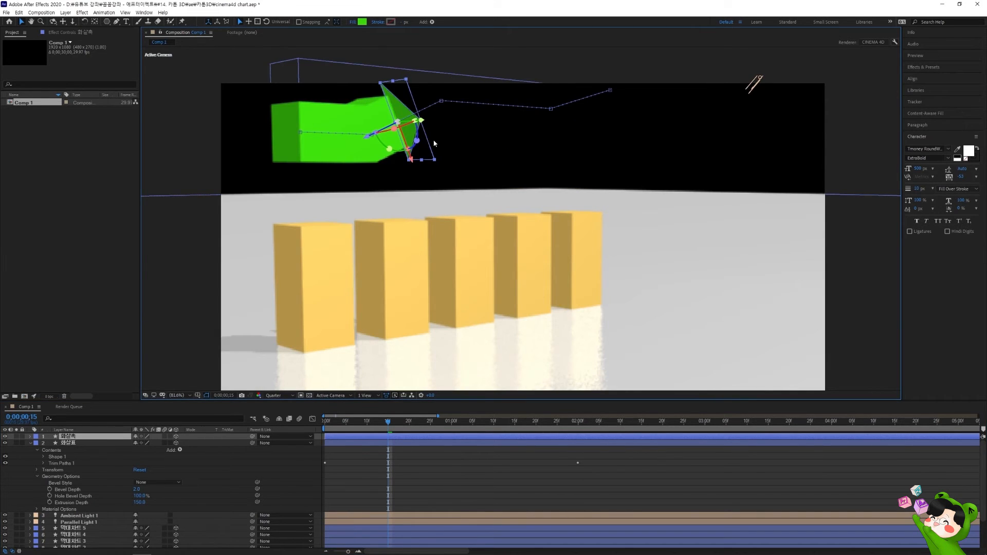
click(573, 195)
key(c)
drag(573, 195, 536, 159)
scroll(536, 159, up, 5)
drag(686, 201, 692, 221)
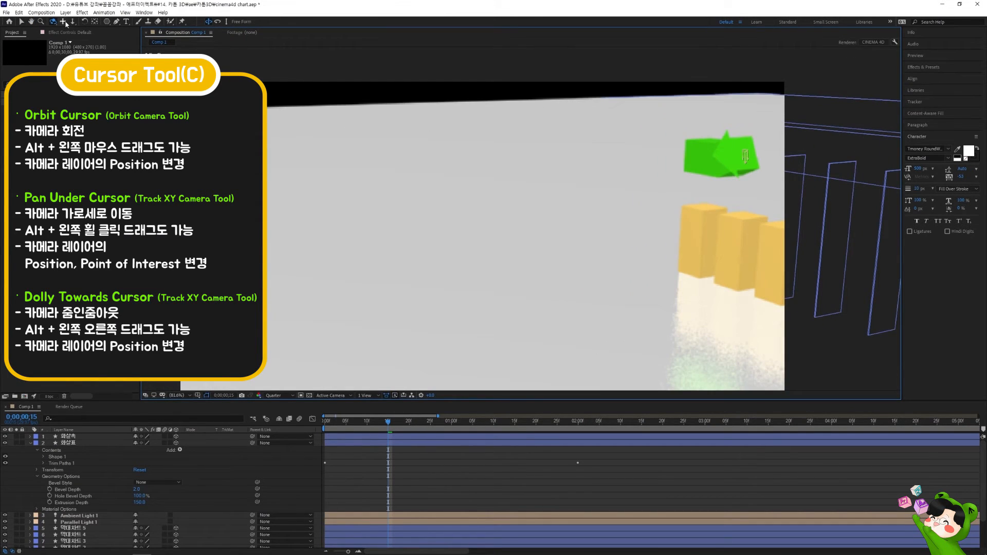
click(64, 22)
drag(714, 231, 539, 235)
key(c)
drag(512, 216, 504, 214)
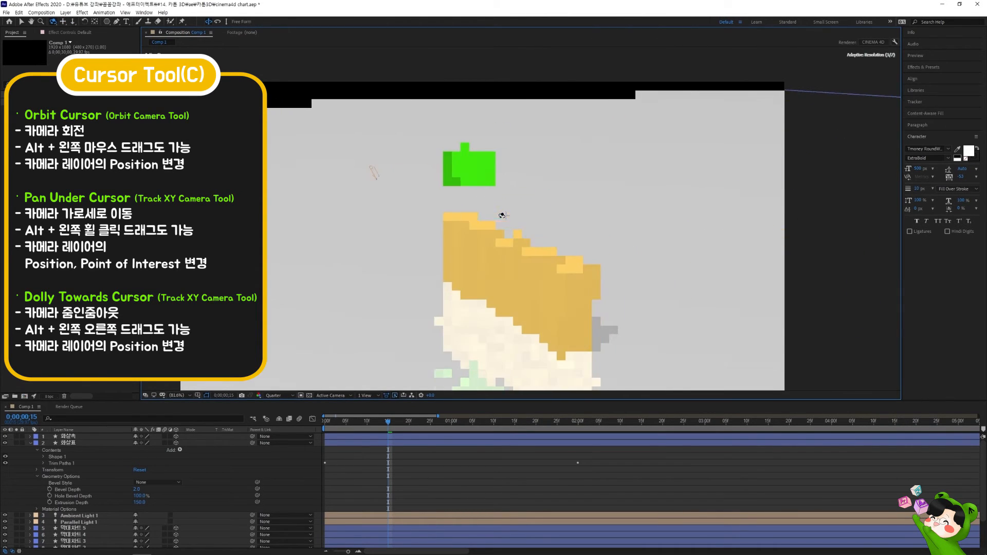
key(v)
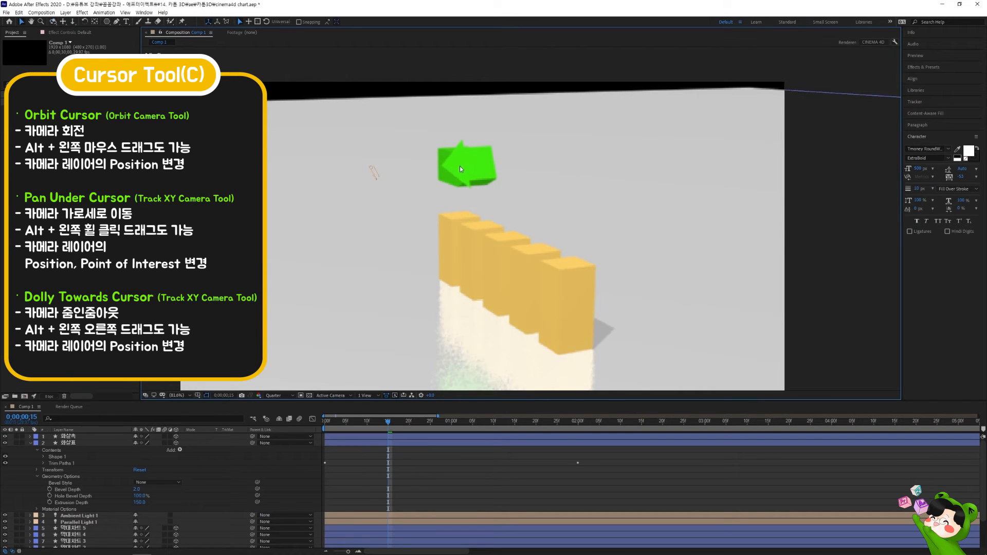
- Set the arrowhead layer's Y Rotation to -90°
click(30, 436)
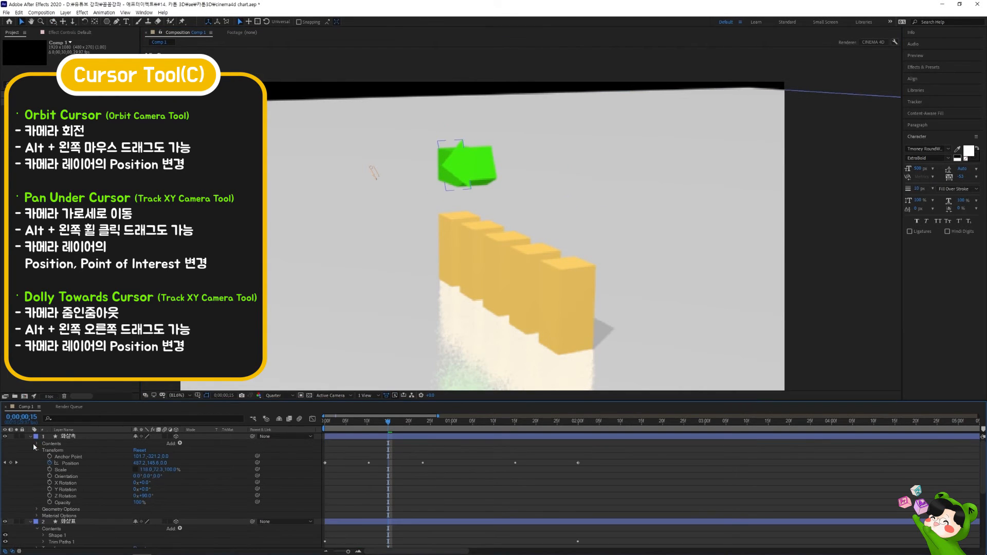
click(72, 444)
key(r)
drag(144, 458, 114, 456)
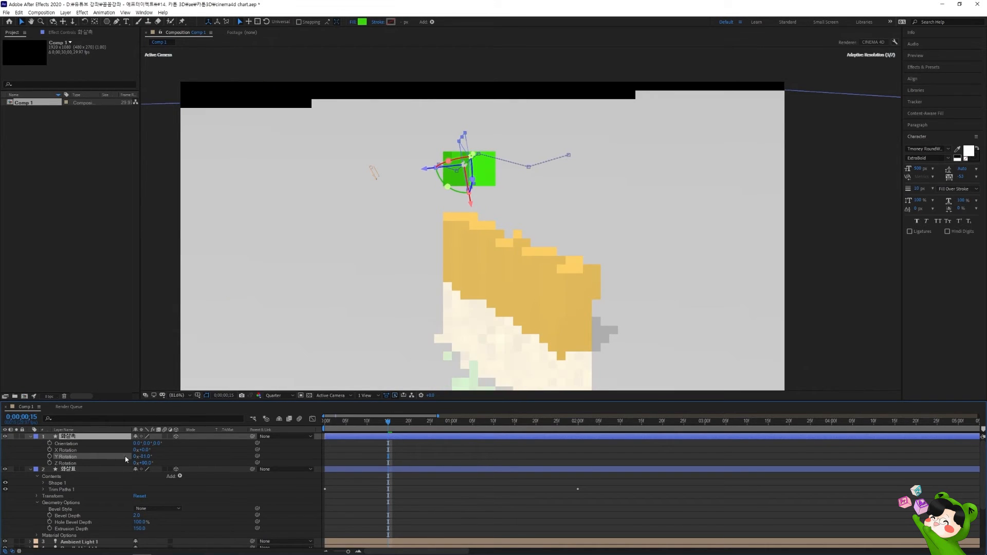
click(145, 457)
text(-90)
key(Return)
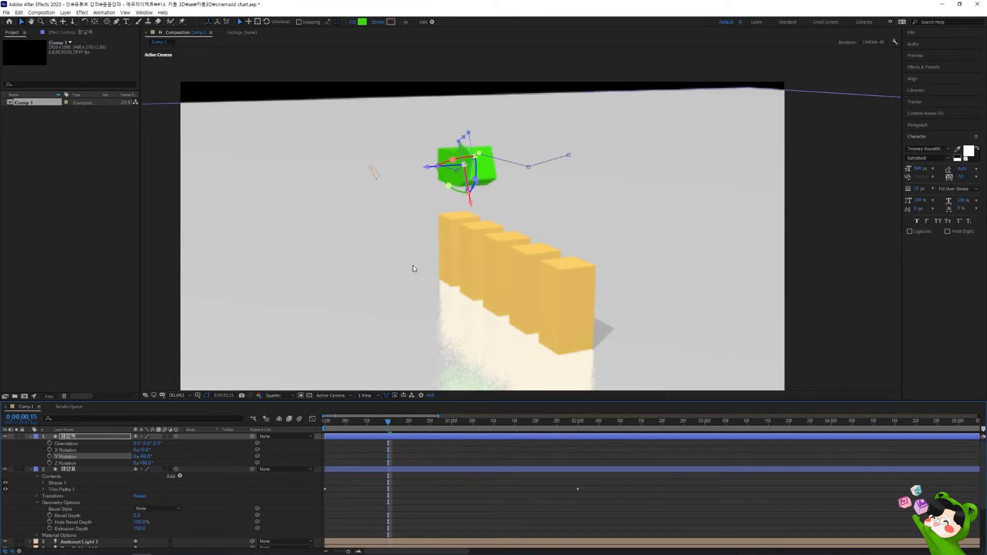
- Set the arrowhead layer's Extrusion Depth to 150 in its geometry options
click(29, 436)
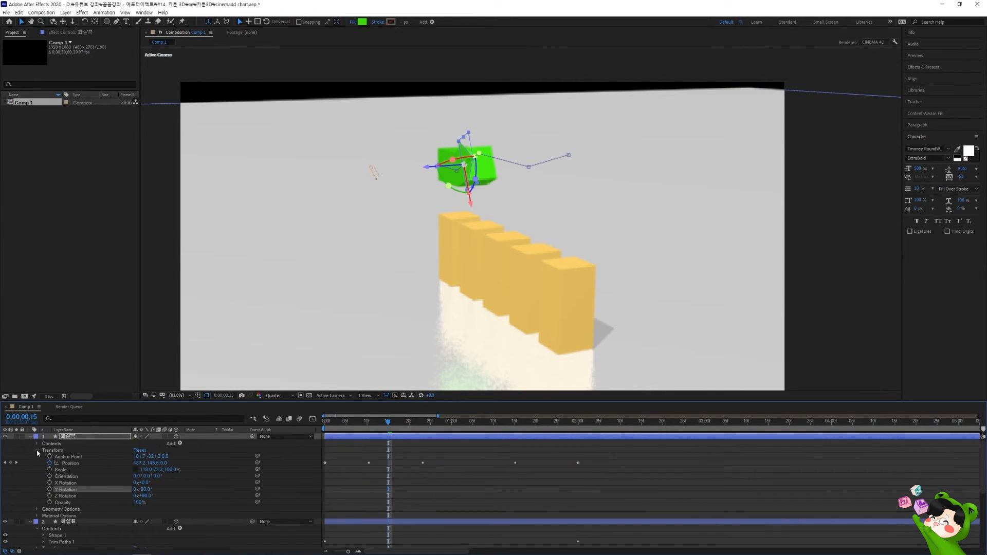
click(37, 450)
click(37, 457)
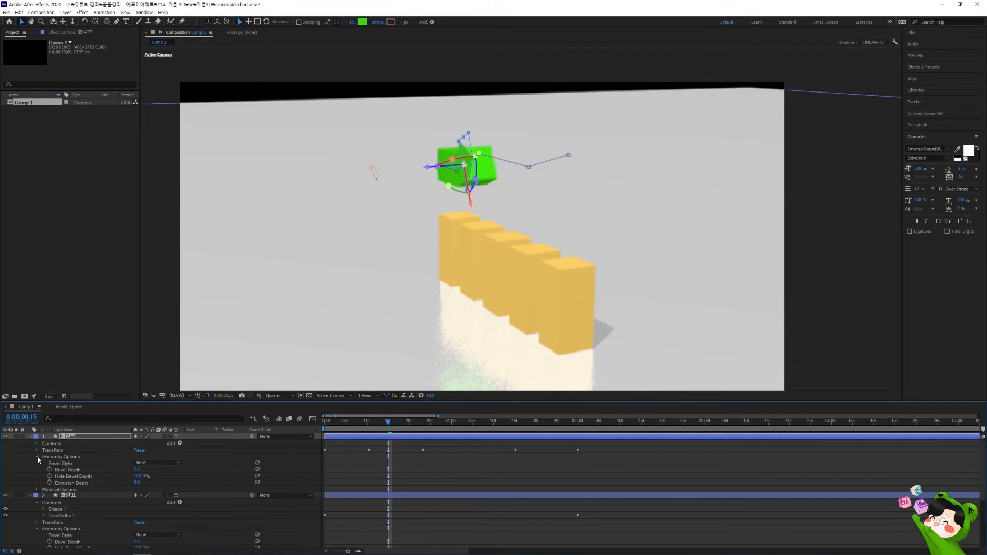
click(81, 483)
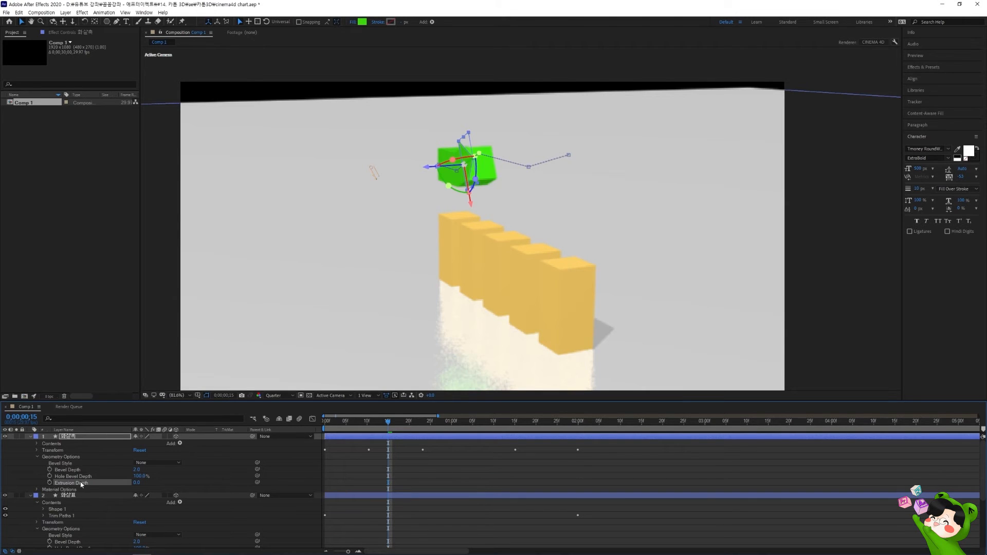
drag(137, 483, 139, 484)
click(140, 483)
text(150)
key(Return)
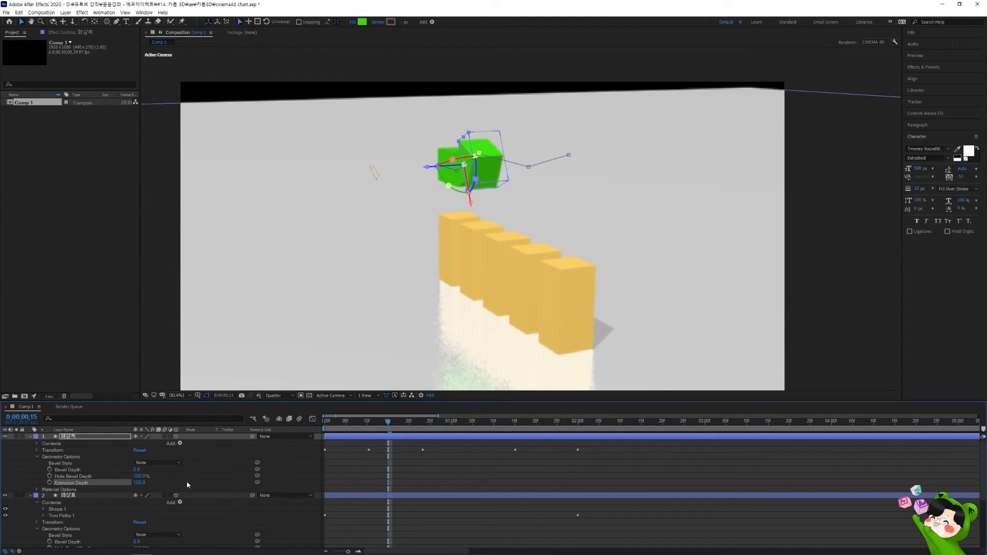
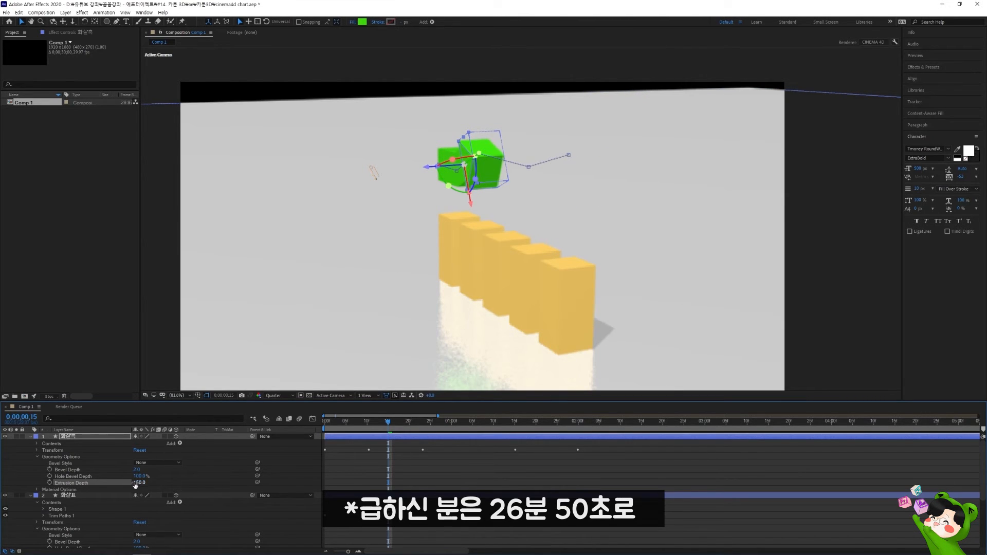
- Re-enter 150 as the arrowhead's Extrusion Depth and show only the layer's Position keyframes
text(150)
key(Return)
click(140, 483)
key(p)
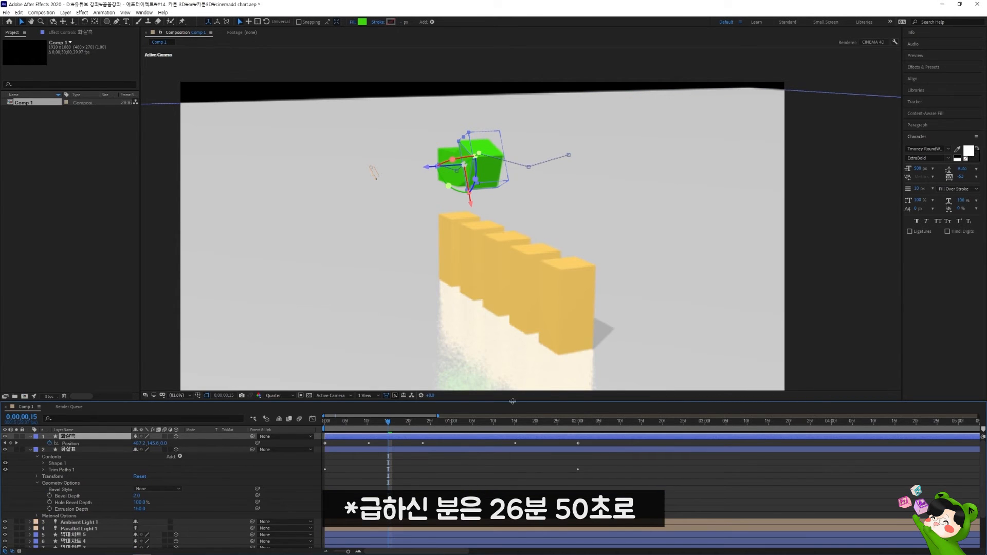
- Try to shift all of the arrowhead's Position keyframes along the Z axis at the 2-second mark
drag(389, 426, 581, 428)
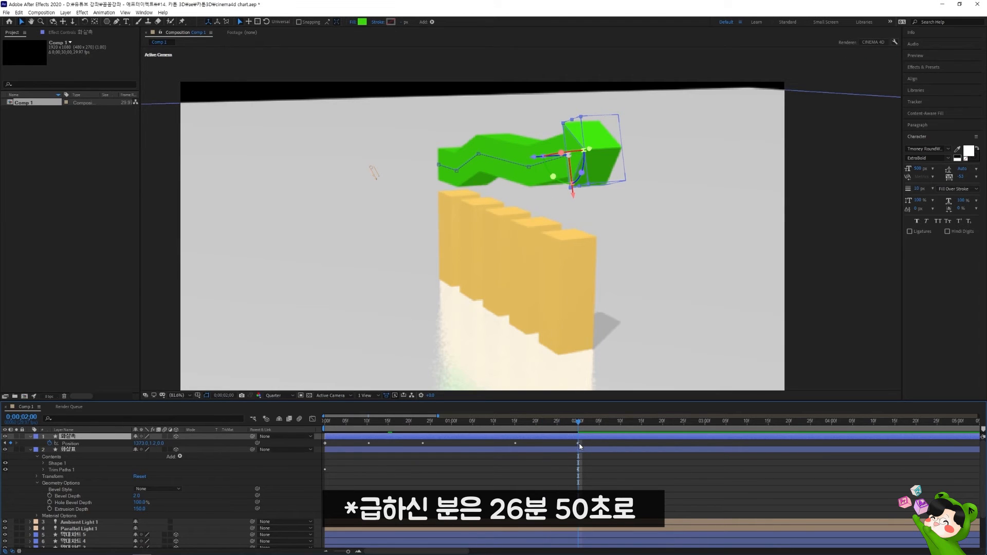
drag(600, 440, 312, 447)
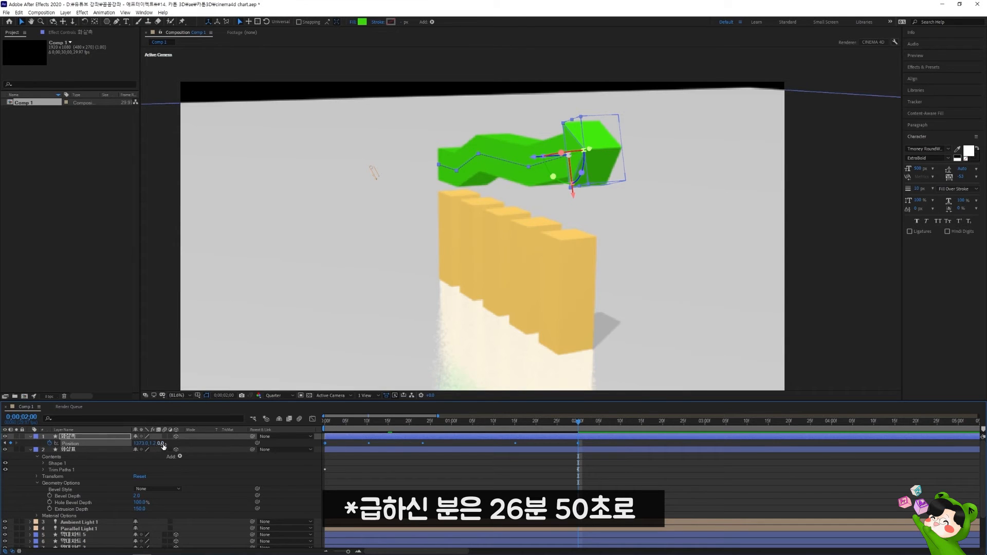
drag(165, 443, 646, 128)
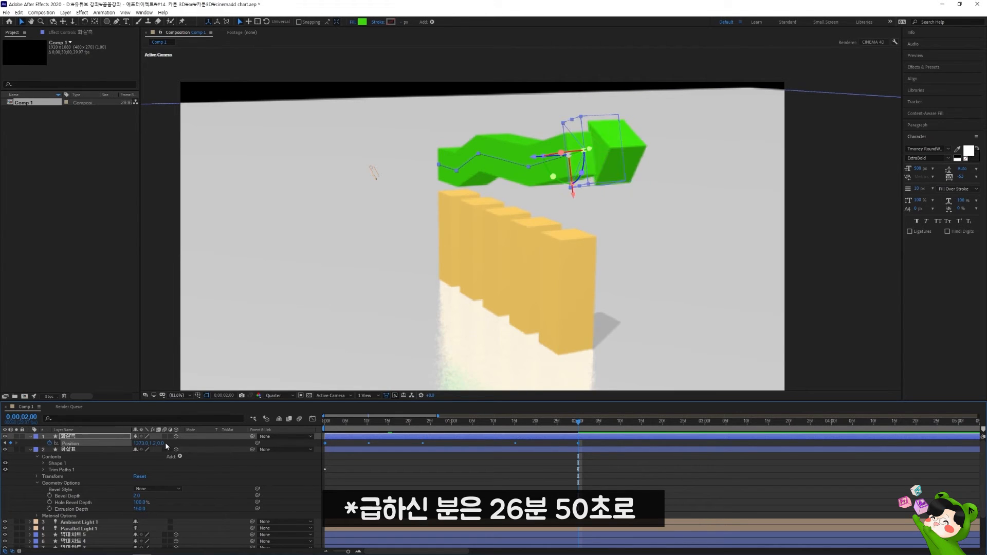
key(ctrl+z)
drag(159, 445, 226, 444)
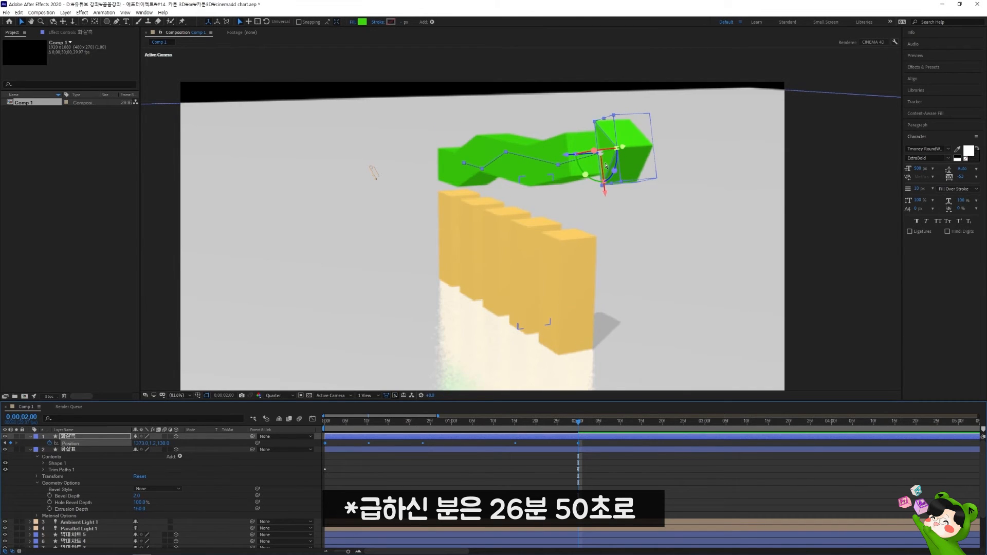
key(ctrl+z)
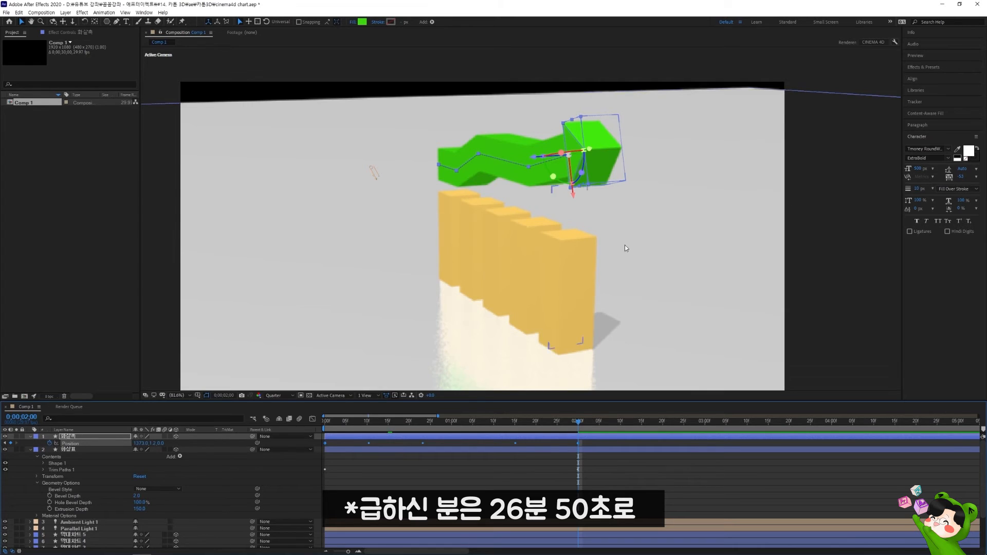
- Preview the animation to check how the arrowhead travels along the arrow's path
click(520, 478)
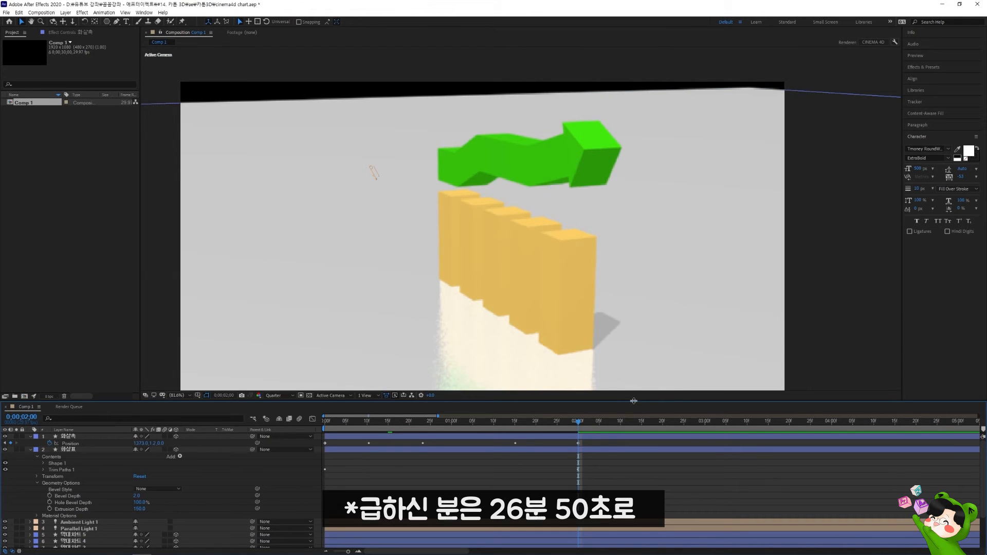
key(space)
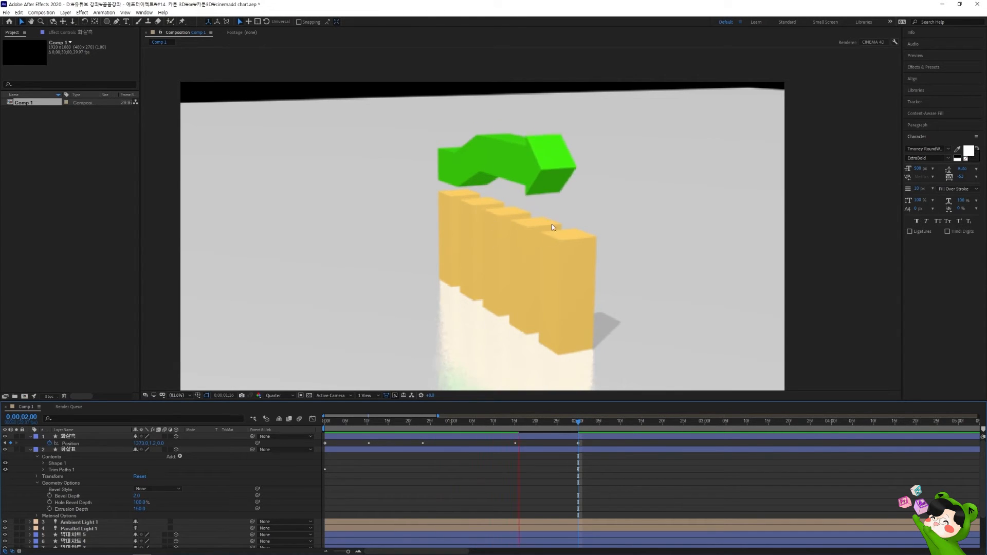
key(space)
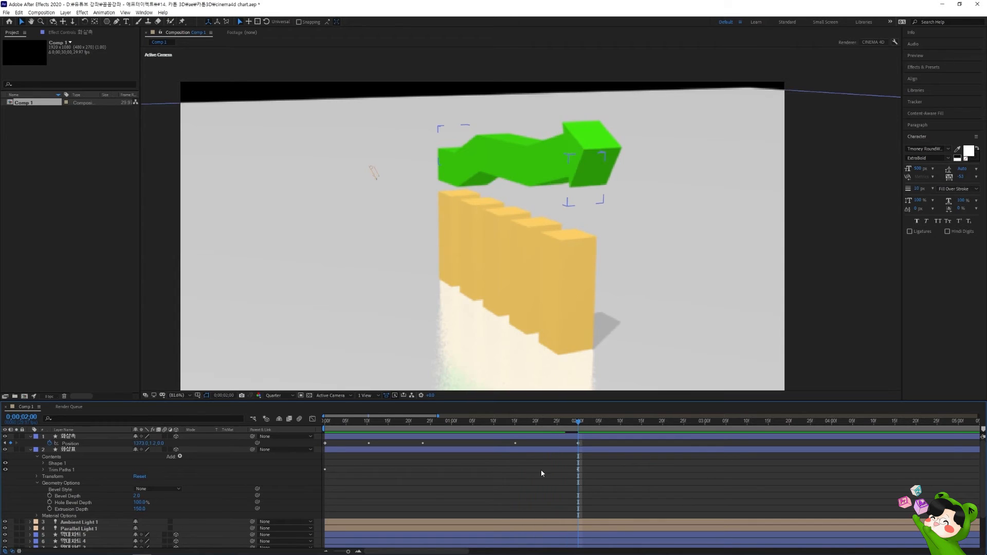
- Reveal all keyframed properties and, at frame 20, set the End value of bars 막대차트 2 and 막대차트 3 to 80%
key(u)
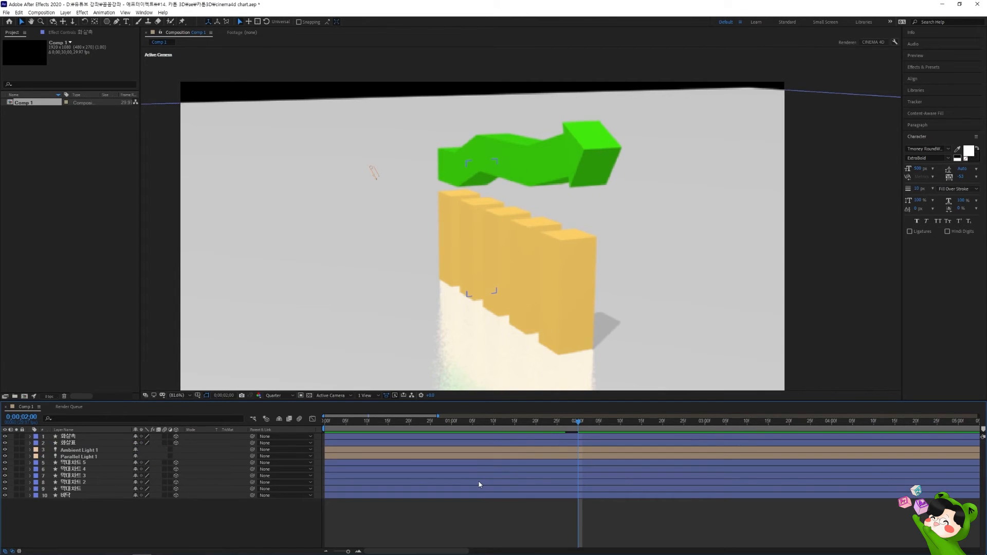
key(u)
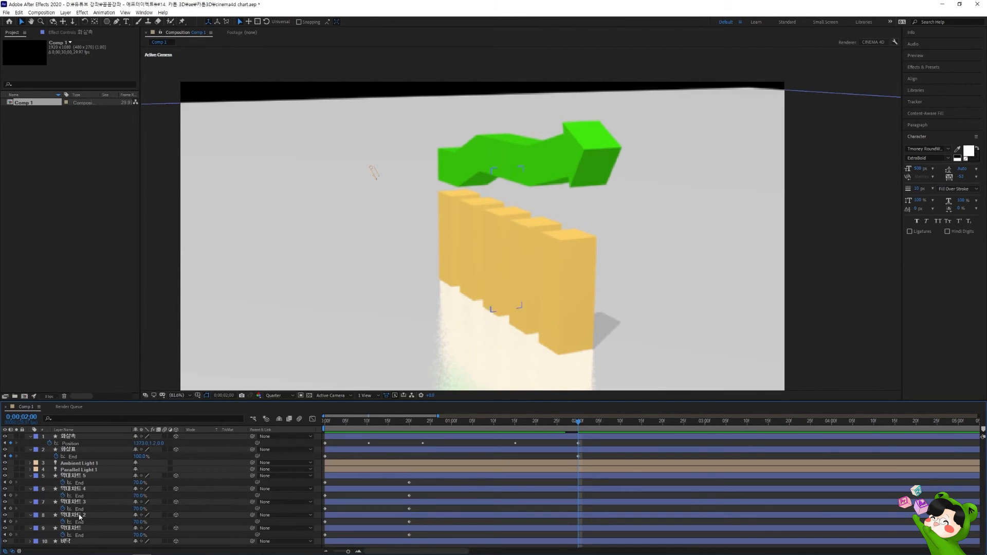
click(414, 425)
drag(414, 427, 410, 427)
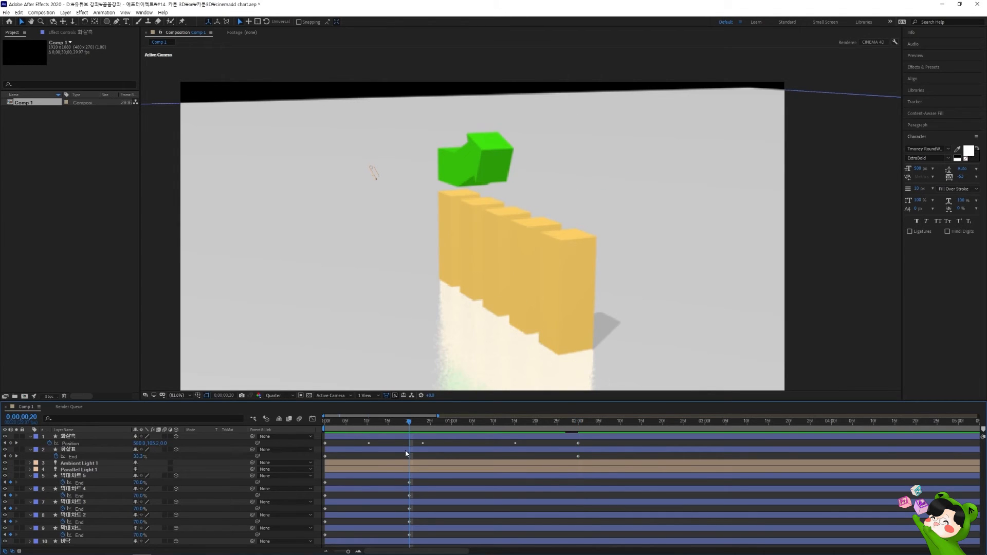
click(138, 522)
text(80)
click(139, 509)
text(80)
- Set the End value of bar 막대차트 4 to 90% and of bar 막대차트 5 to 100% at frame 20
click(138, 495)
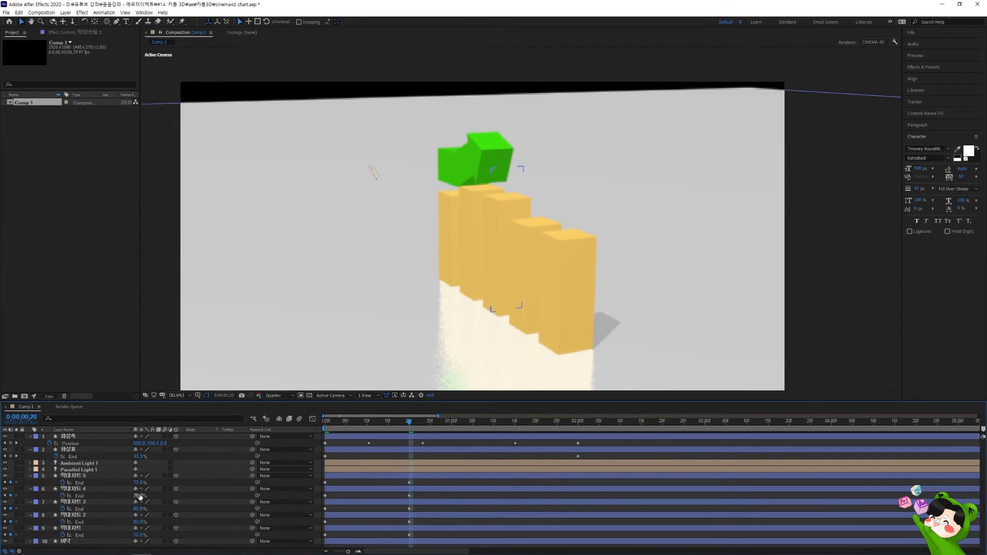
key(Return)
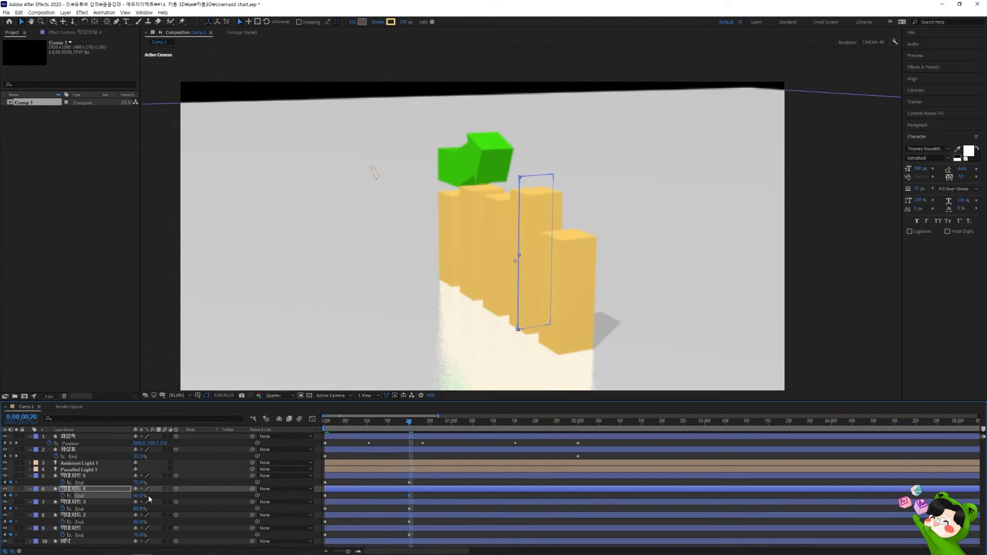
click(149, 483)
click(139, 482)
text(1)
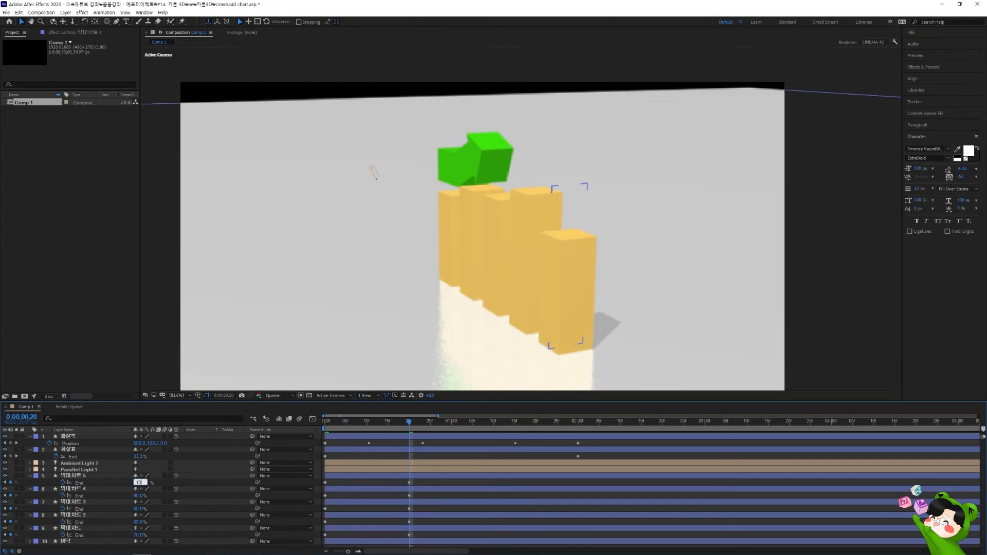
key(Return)
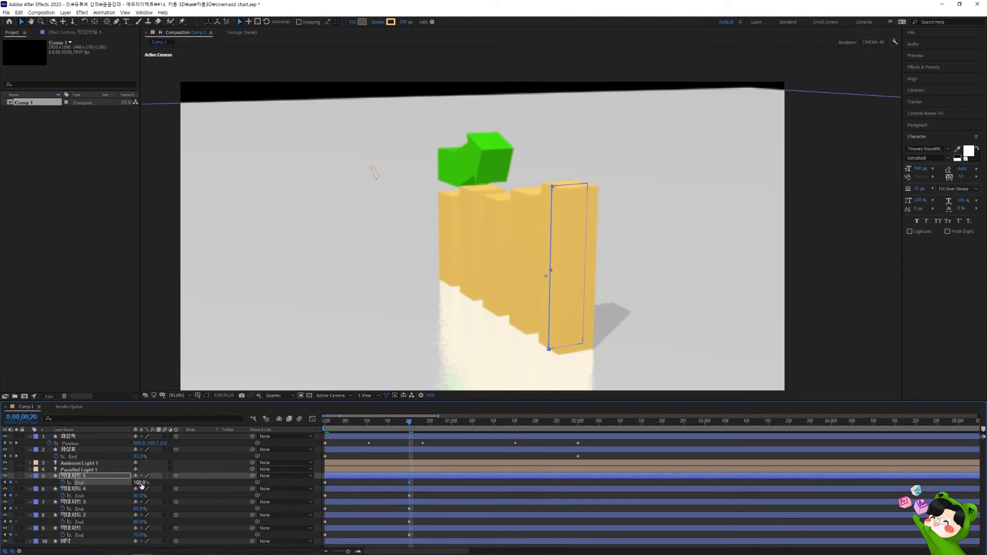
- Parent the arrowhead layer to the arrow body layer and set the arrow body's Y Position to 505
click(70, 437)
drag(252, 438, 145, 458)
key(p)
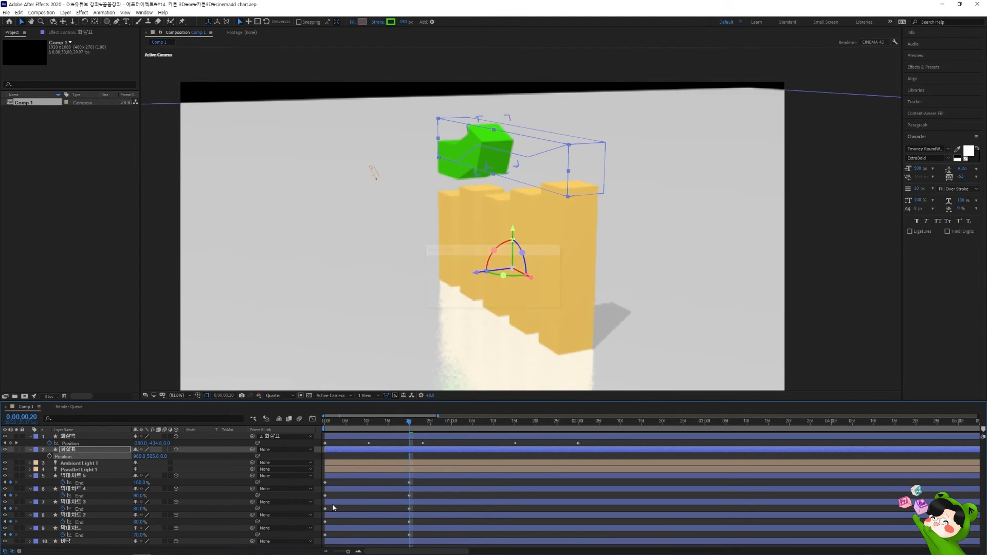
- Move the first bar's layer to start at frame 5 and the 막대차트 2 layer to start at frame 10
click(315, 509)
key(equal)
click(521, 485)
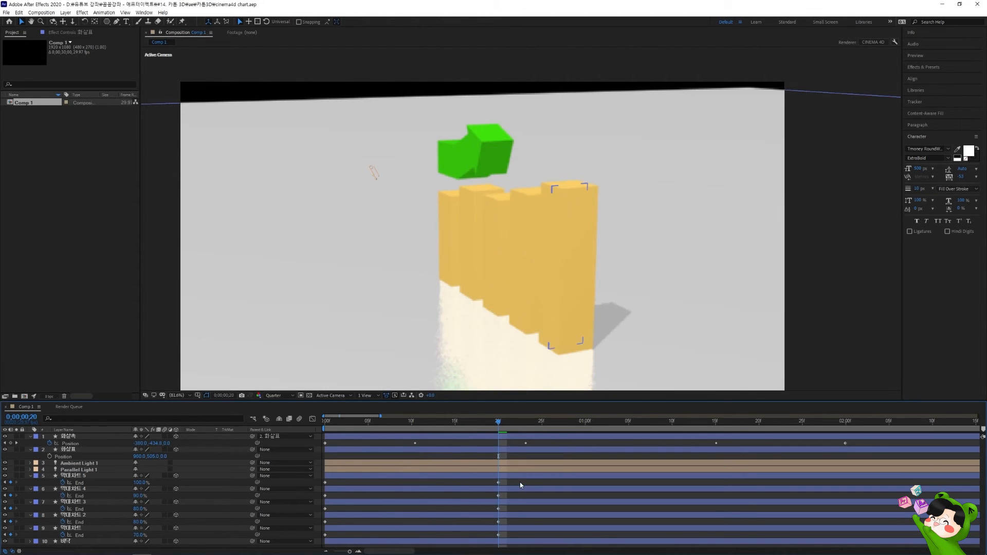
click(123, 530)
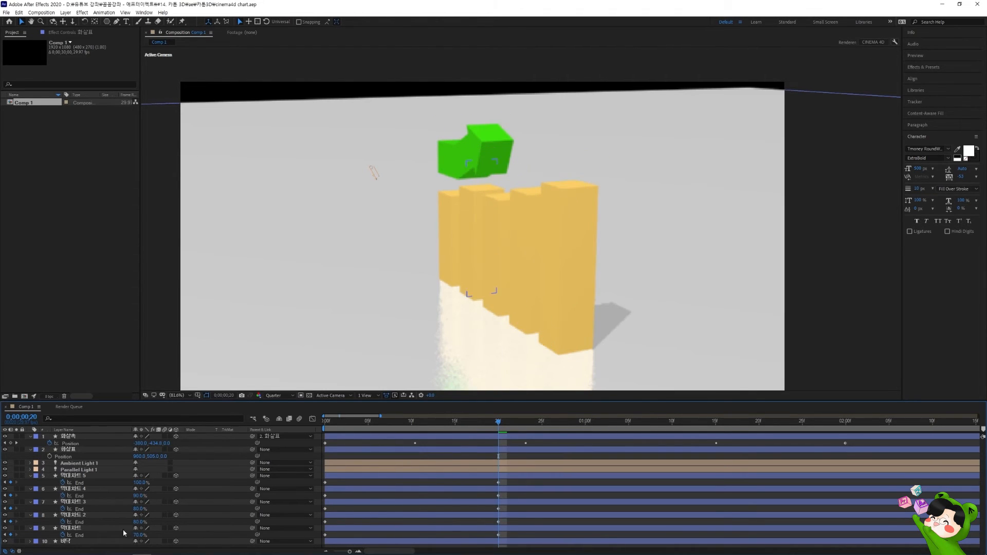
click(335, 516)
click(338, 425)
drag(338, 425, 368, 425)
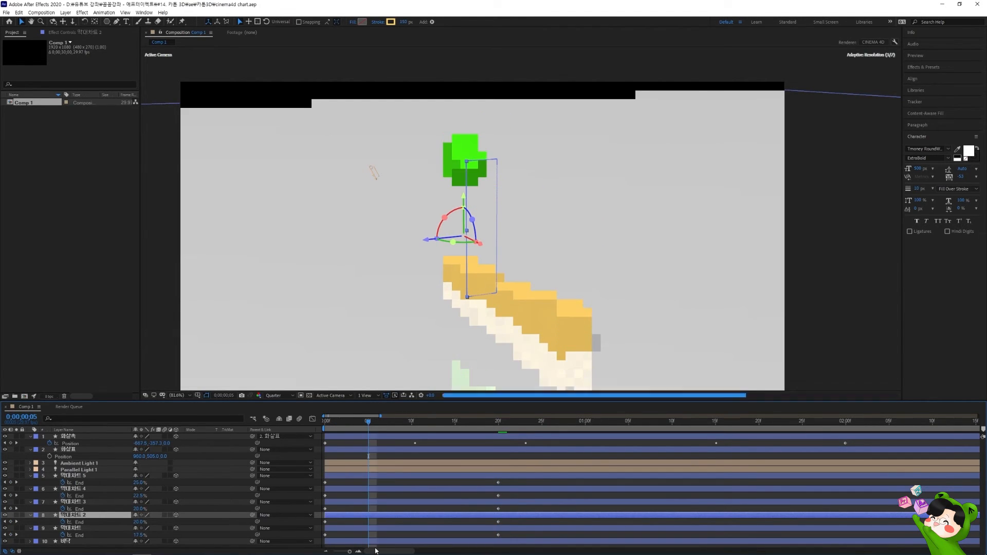
click(387, 528)
key([)
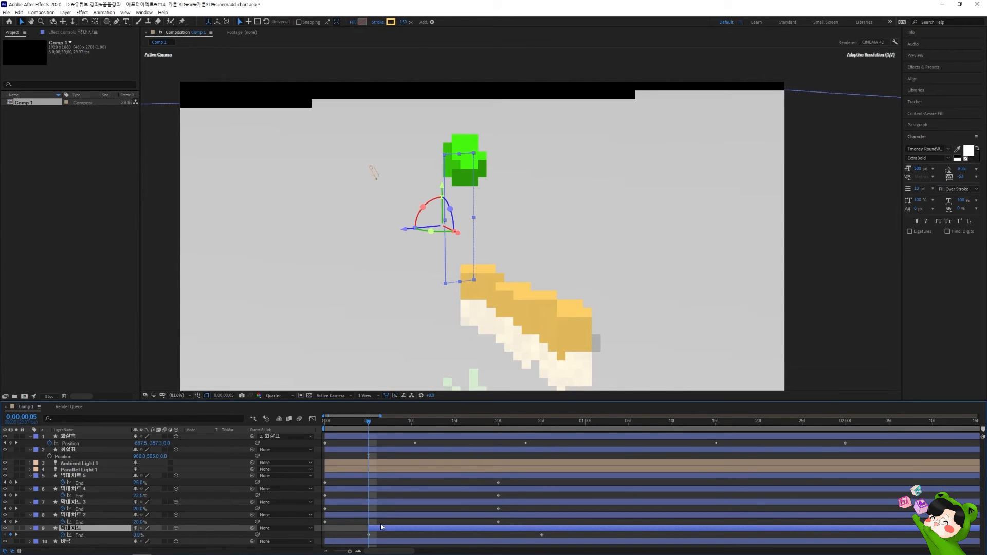
drag(366, 517, 452, 516)
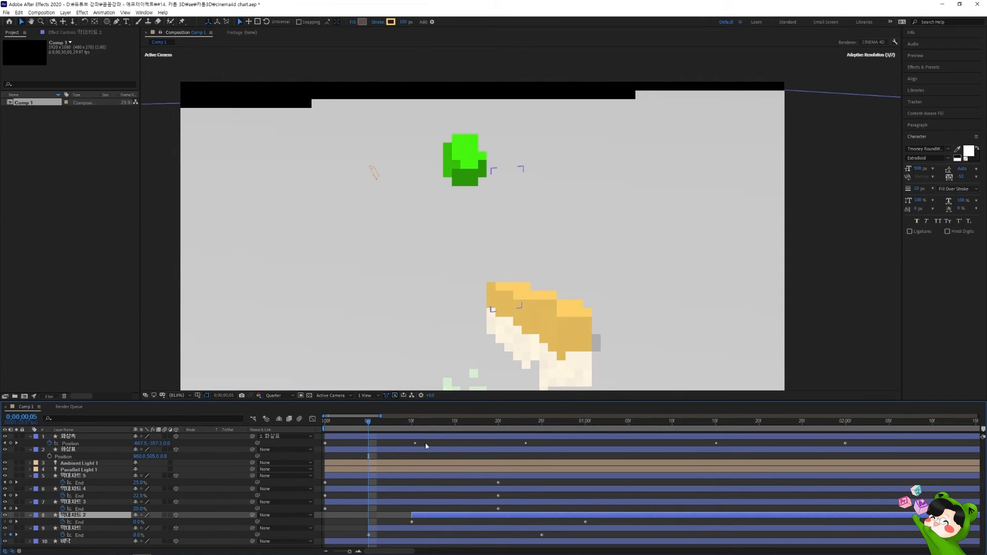
- Move the 막대차트 3 layer to start at frame 15 and the 막대차트 4 layer to start at frame 20
key(shift+Page_Down)
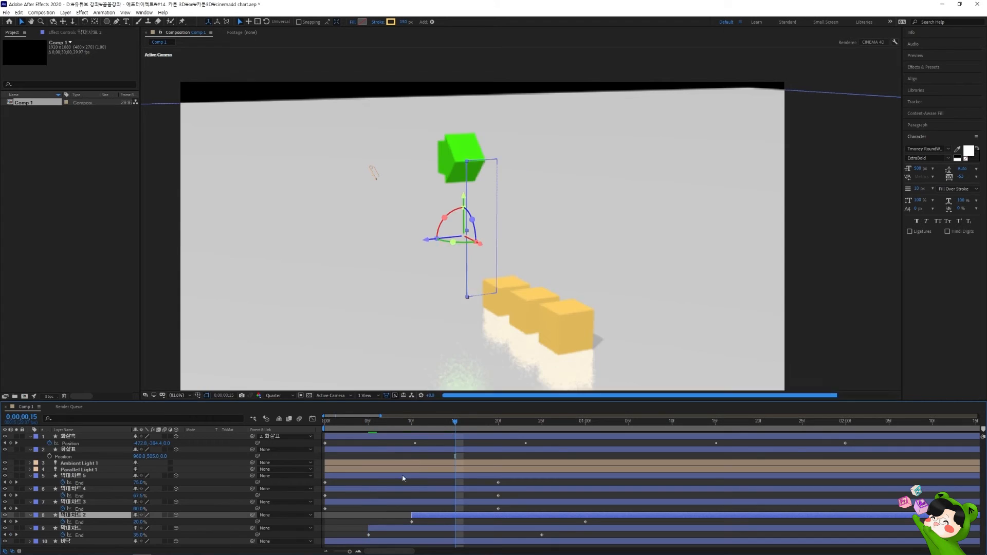
click(487, 502)
key([)
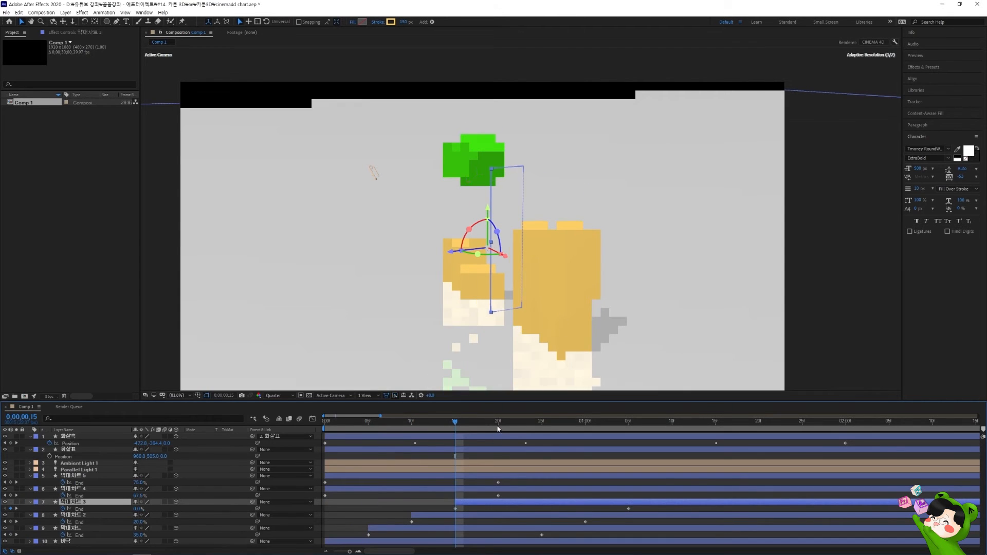
click(498, 428)
drag(350, 489, 521, 491)
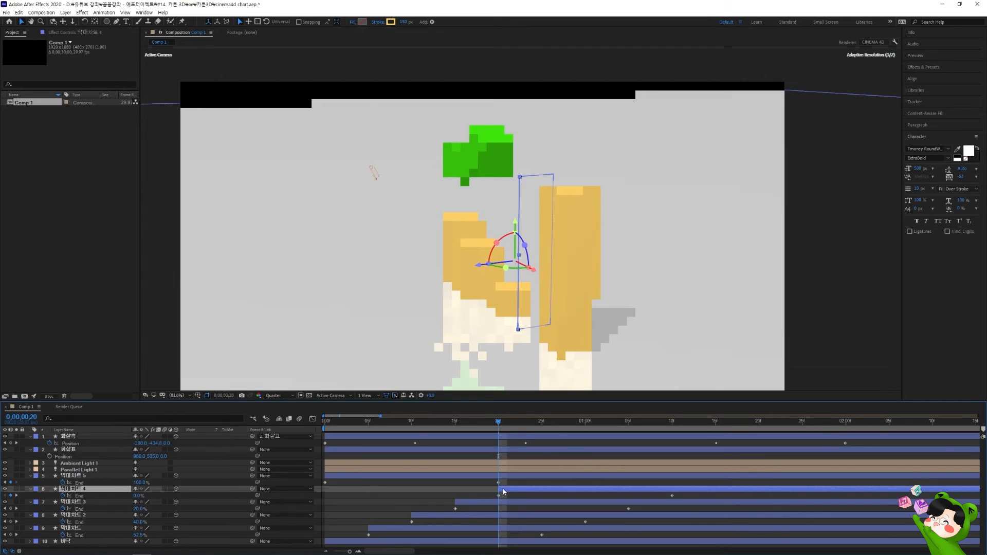
- Shift the first four bar layers together 5 frames earlier, with the first bar starting at frame 0
shift+click(395, 530)
click(387, 503)
click(446, 529)
shift+click(477, 514)
click(447, 529)
shift+click(436, 521)
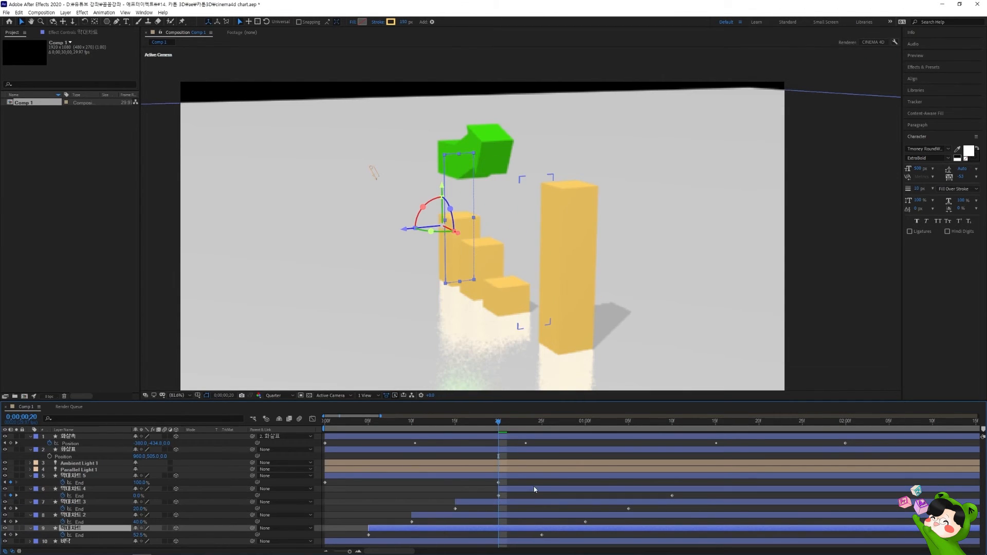
drag(382, 534, 339, 533)
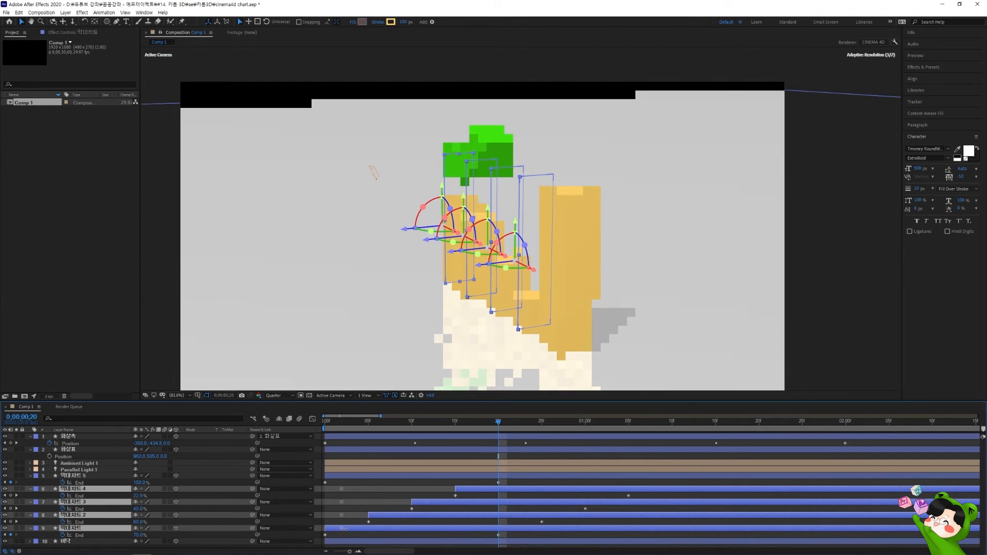
- Move the 막대차트 5 layer to start at frame 20 and save the project
click(368, 481)
key([)
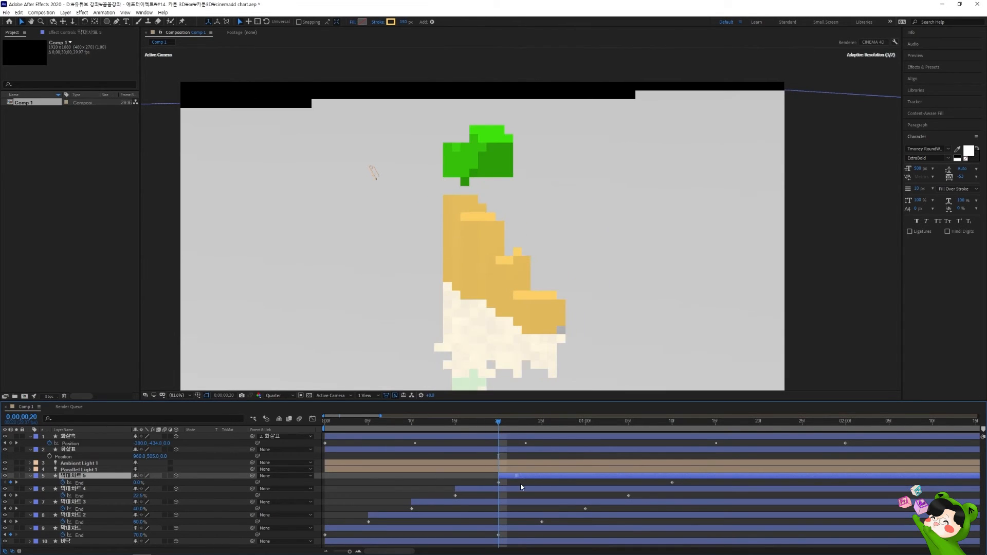
click(347, 537)
key(ctrl+s)
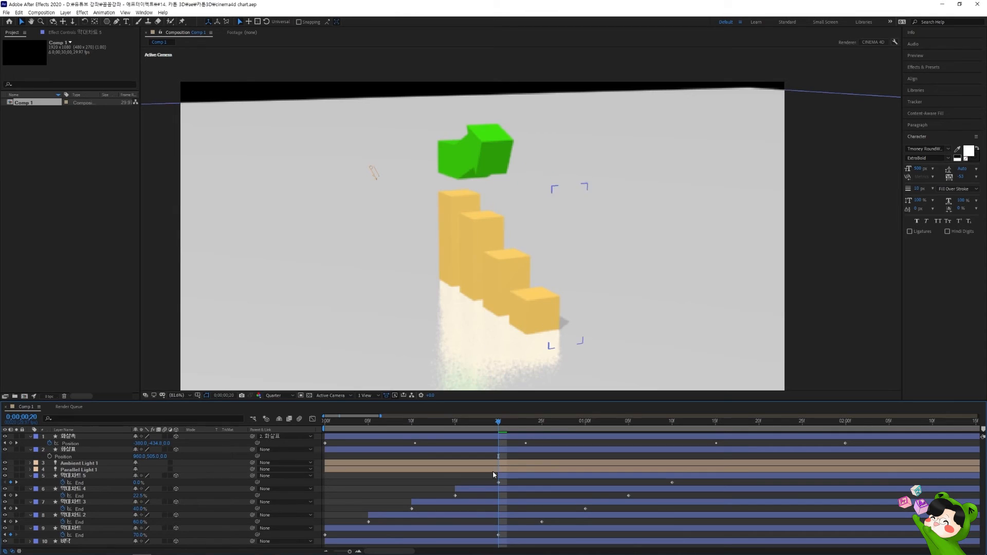
- Preview the staggered bars and, at the 2-second mark, raise the arrow body to a Y Position of 484
key(space)
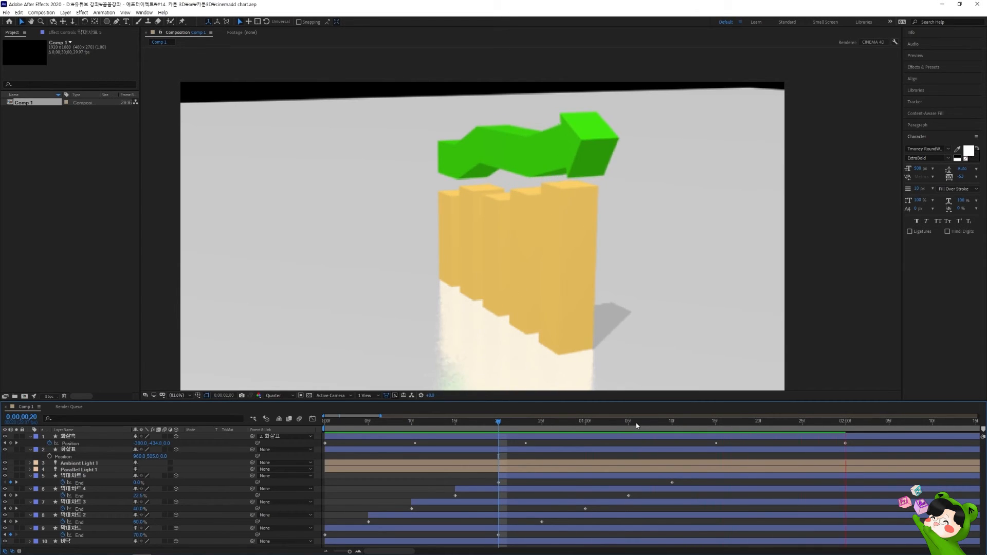
click(844, 424)
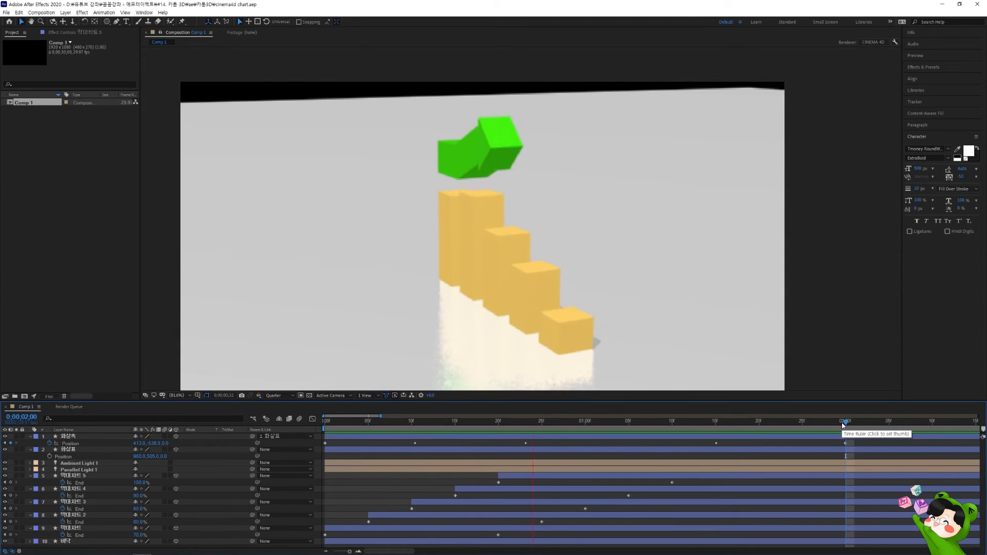
click(77, 451)
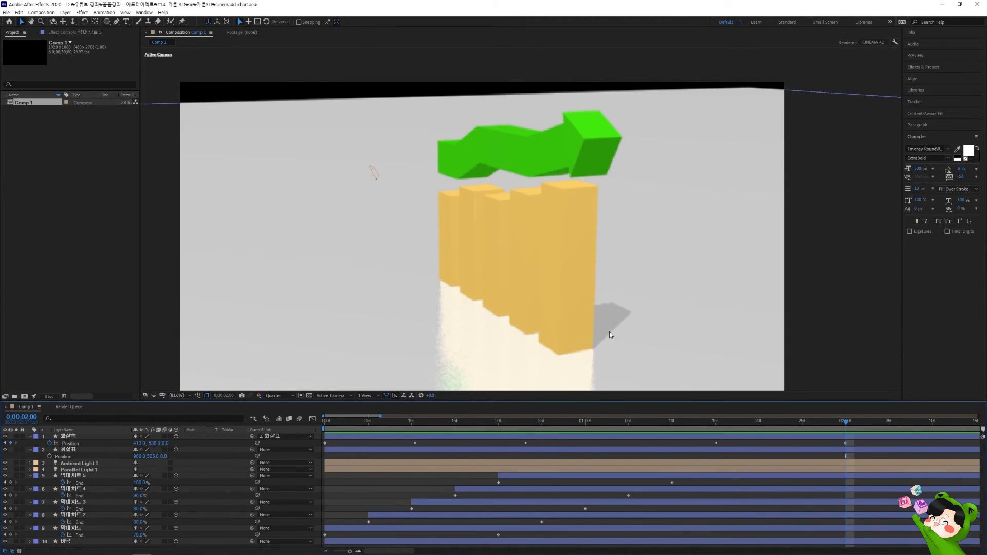
click(77, 451)
drag(155, 456, 134, 457)
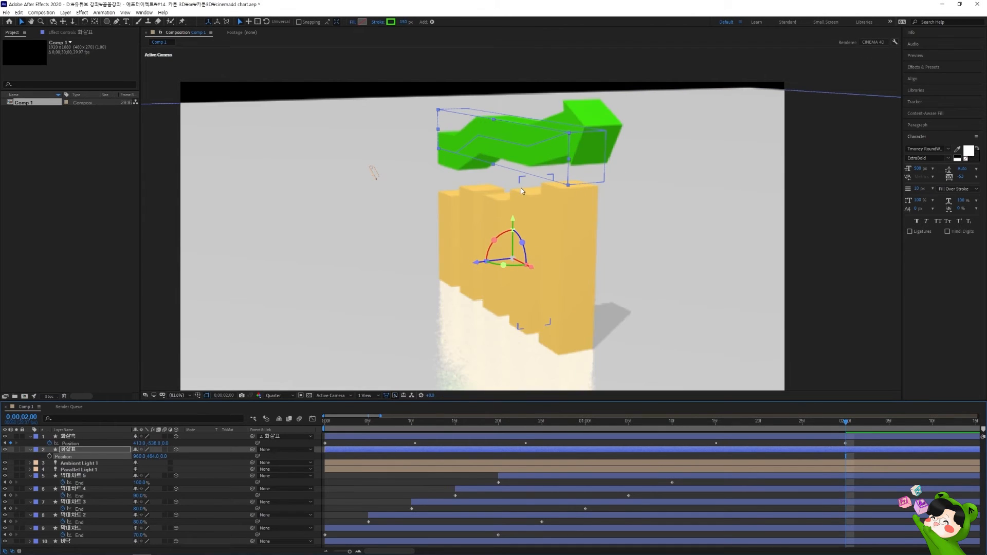
click(388, 482)
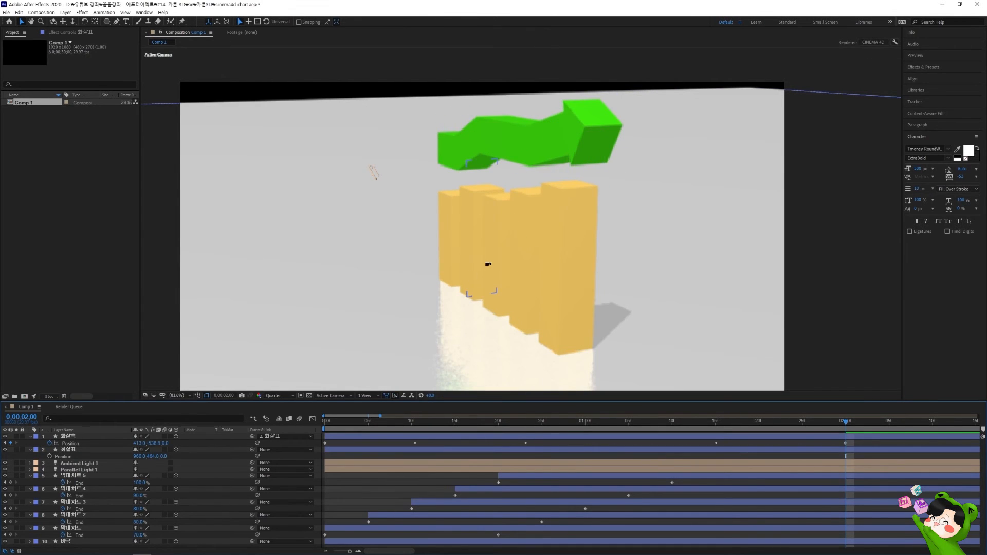
- Orbit and pan the camera to examine the arrow and the rising bars from the chart's front side
drag(374, 172, 860, 186)
drag(590, 264, 479, 263)
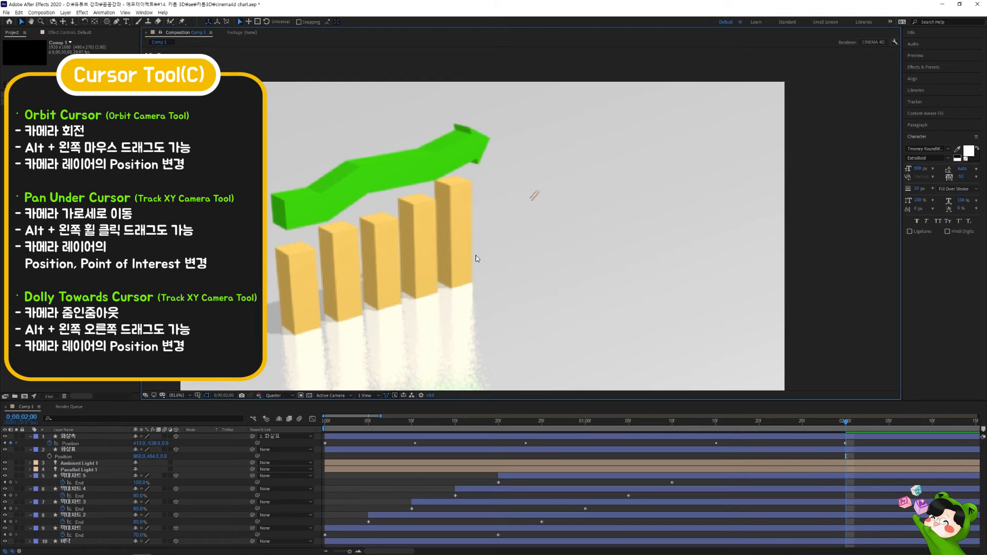
click(53, 21)
drag(498, 211, 474, 216)
key(c)
click(21, 21)
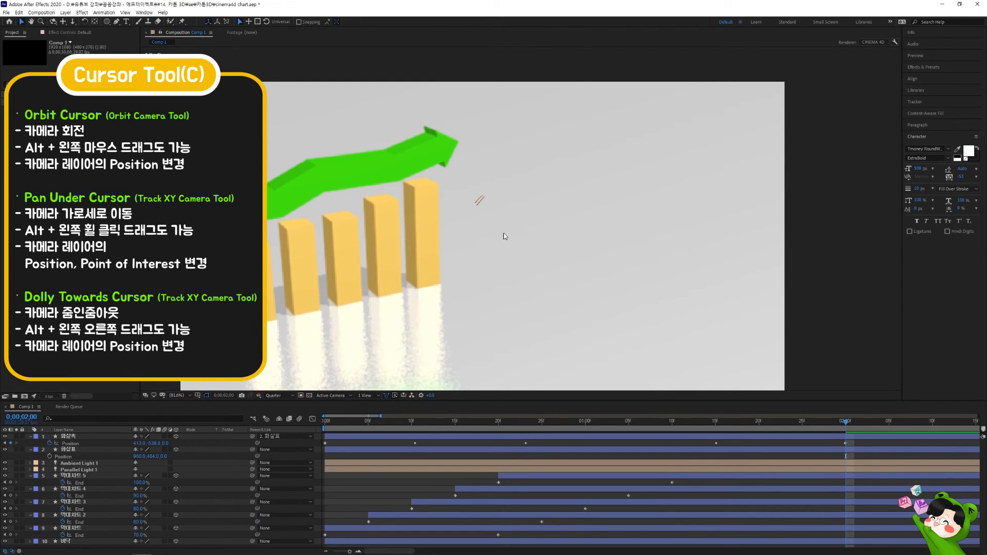
- Frame all five bars and the arrow in the left half of the composition and set the preview resolution to Full
drag(509, 246, 512, 256)
drag(506, 295, 511, 330)
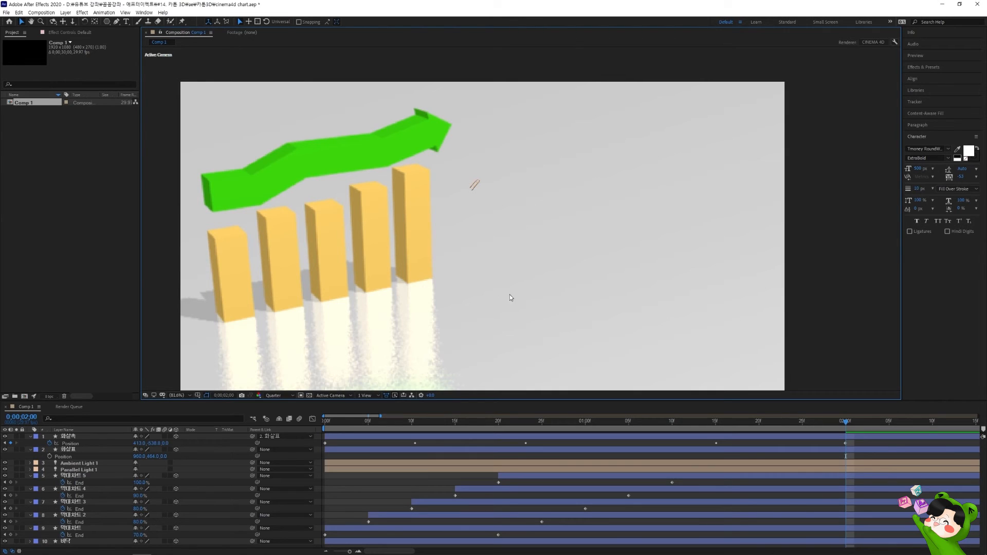
key(ctrl+z)
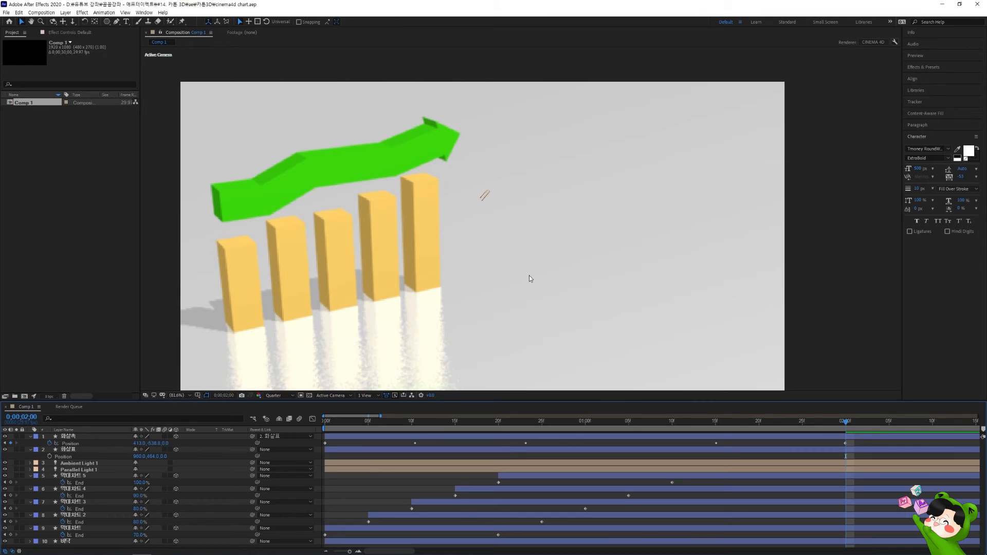
click(278, 395)
click(278, 415)
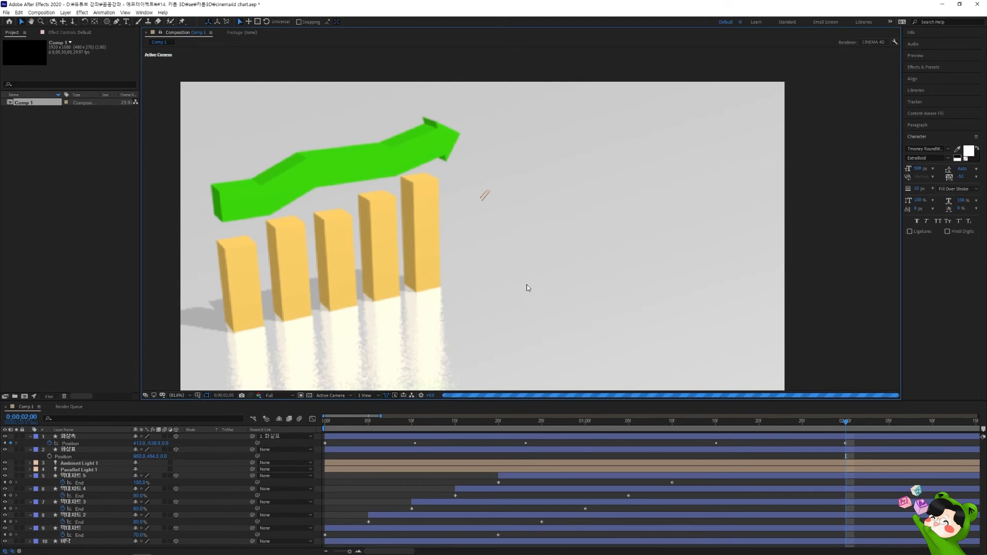
- Add a text layer reading "띵프 구독자 증가량" to the composition
click(126, 22)
click(484, 211)
text(E)
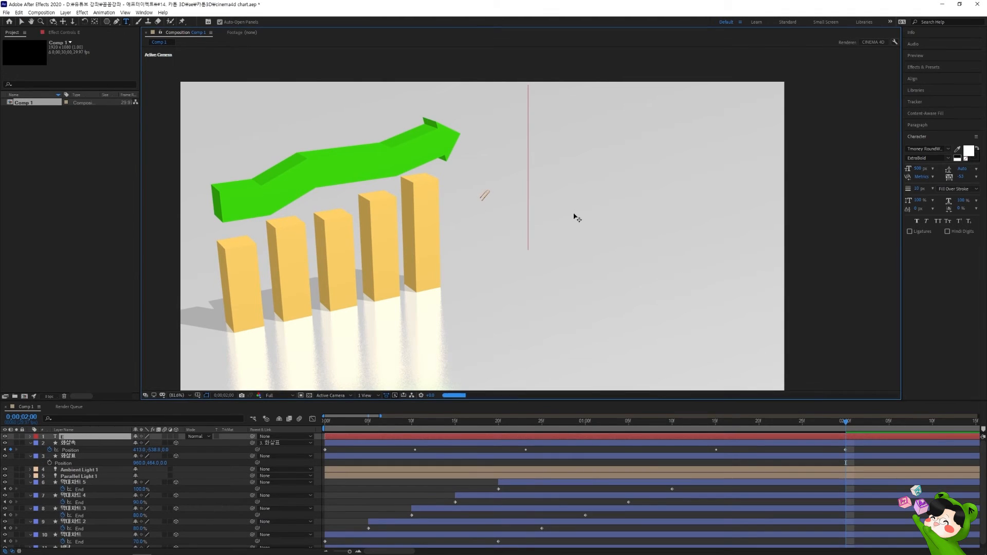
key(BackSpace)
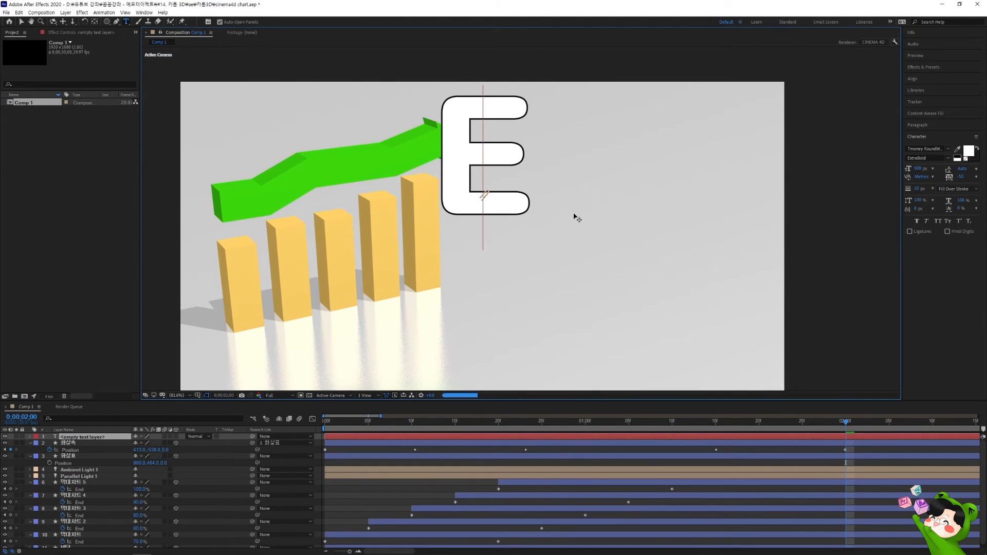
text(밍프)
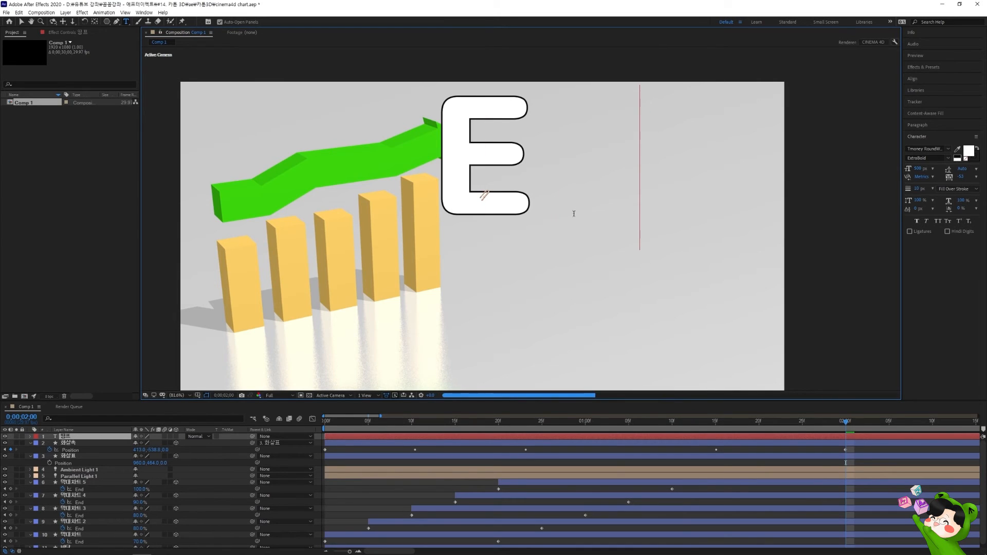
text( 구독자)
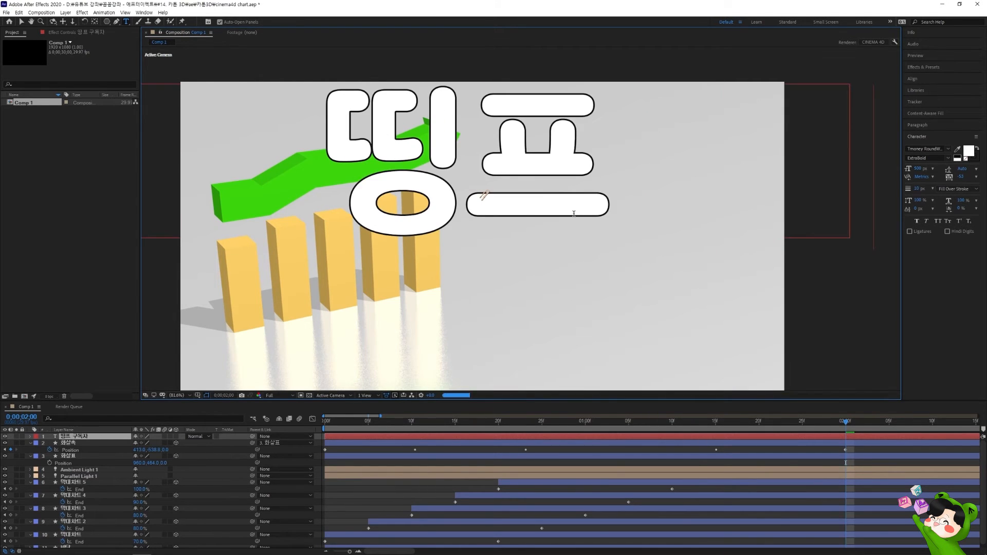
text( 증가량)
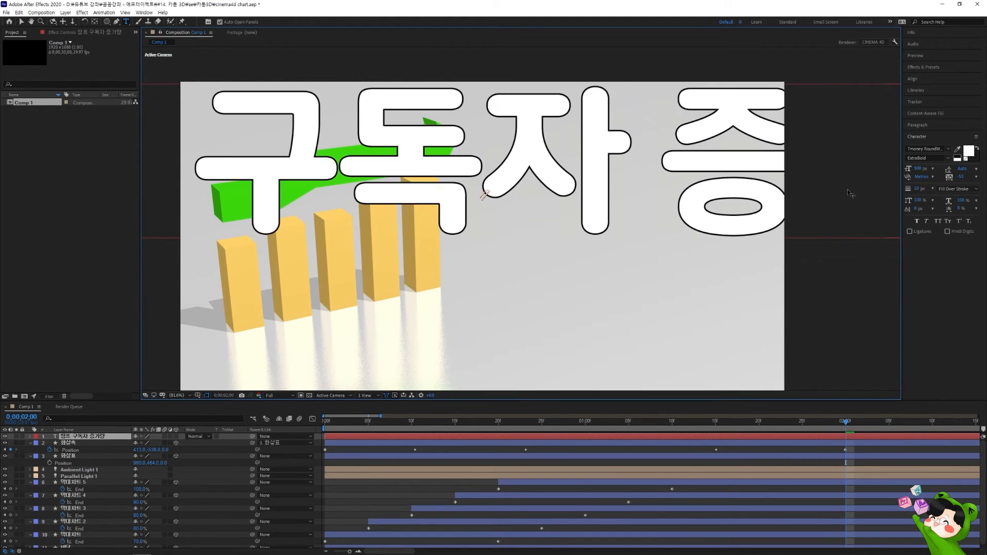
- Set the font size of the whole title text to 100 px and finish text editing
key(ctrl+a)
click(919, 168)
text(200)
key(Return)
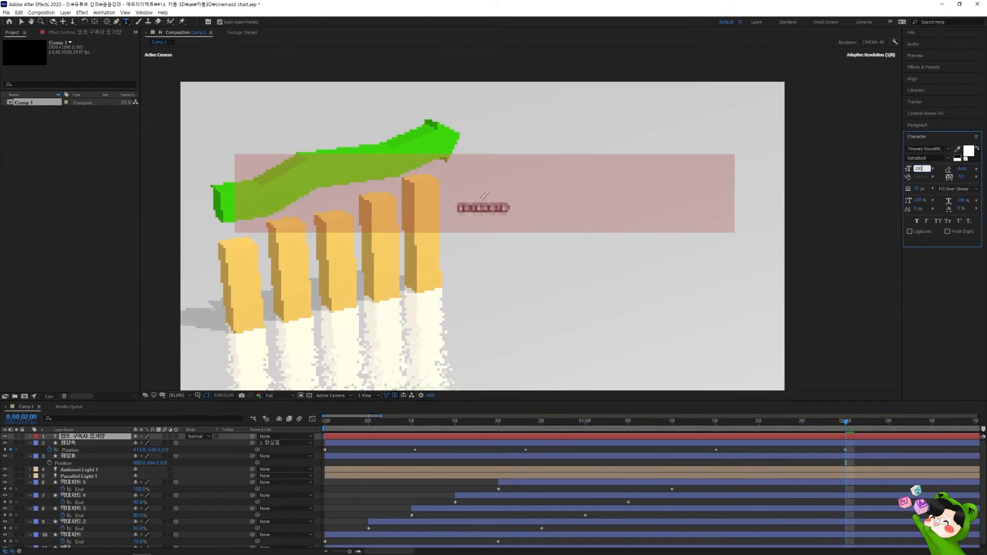
text(100)
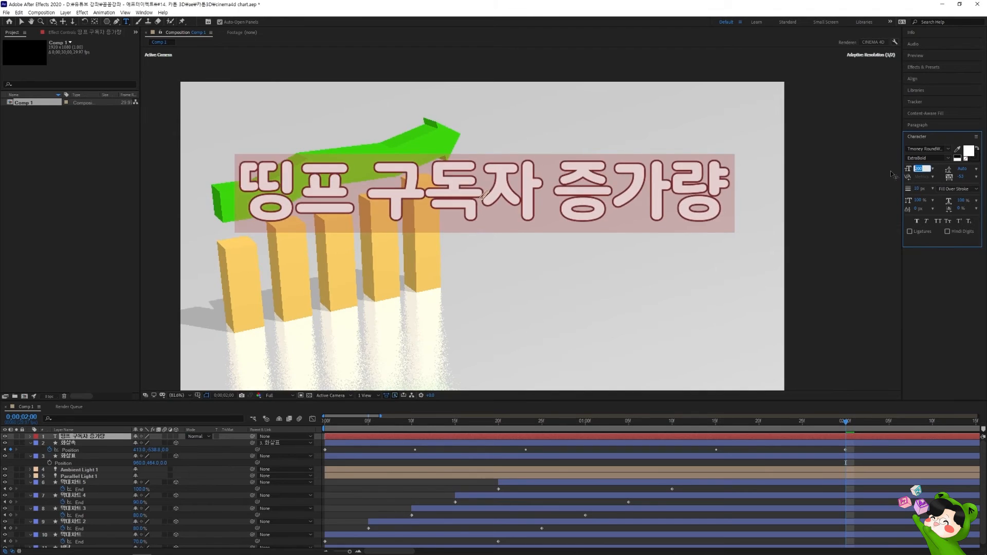
key(Return)
click(446, 453)
key(v)
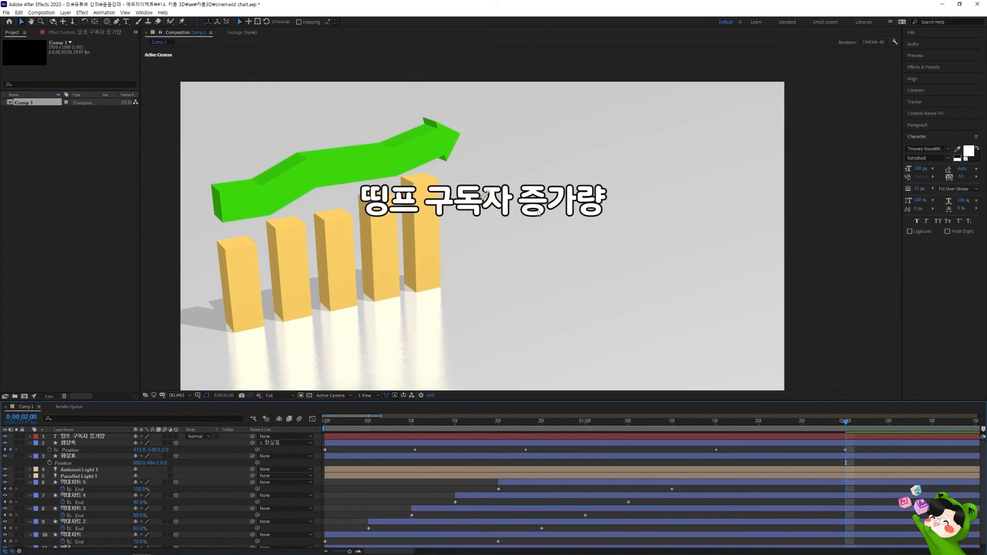
- Make the title text a 3D layer and move it along its X axis to the empty area beyond the tallest bar
click(539, 211)
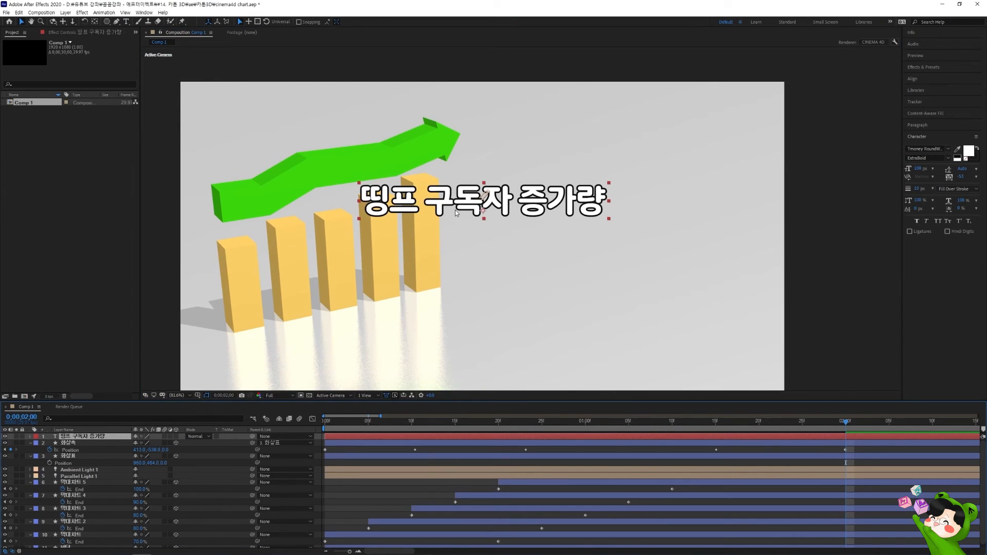
click(977, 160)
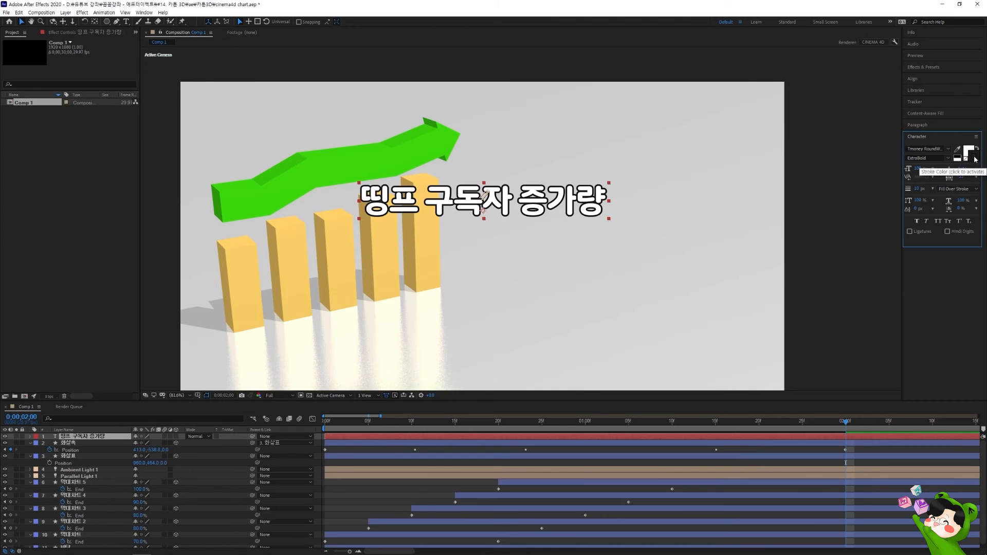
click(176, 438)
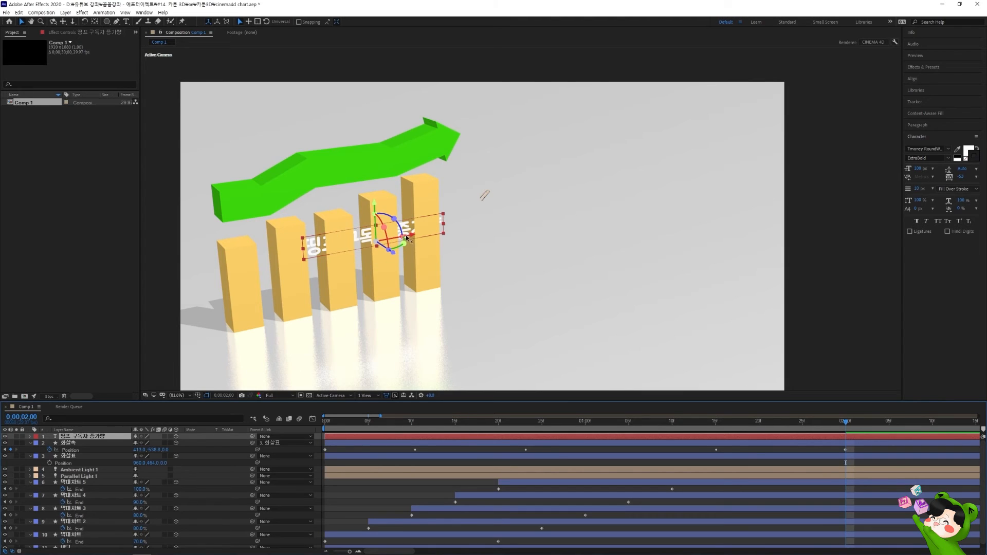
drag(409, 234, 576, 206)
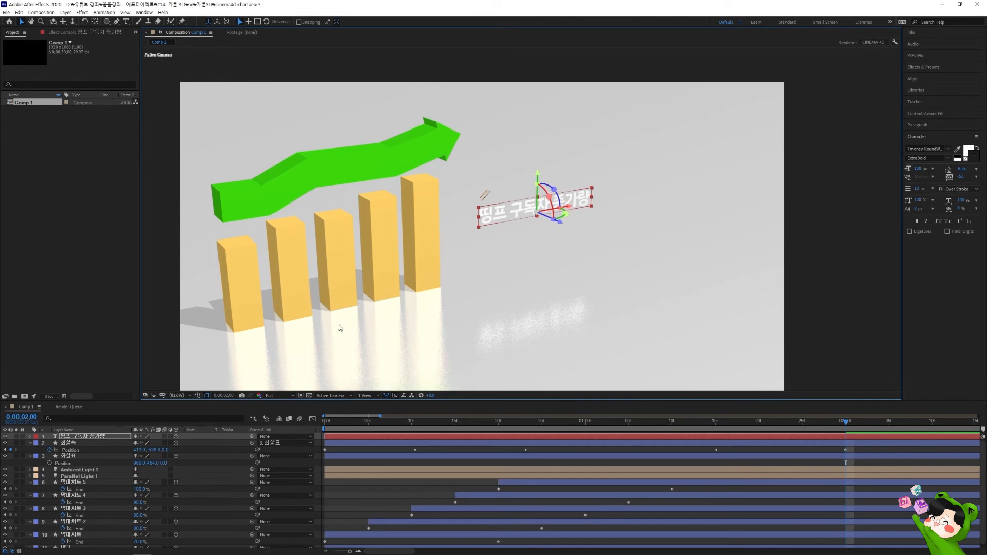
- Create shapes from the title text and delete the original text layer
double_click(106, 437)
right_click(107, 438)
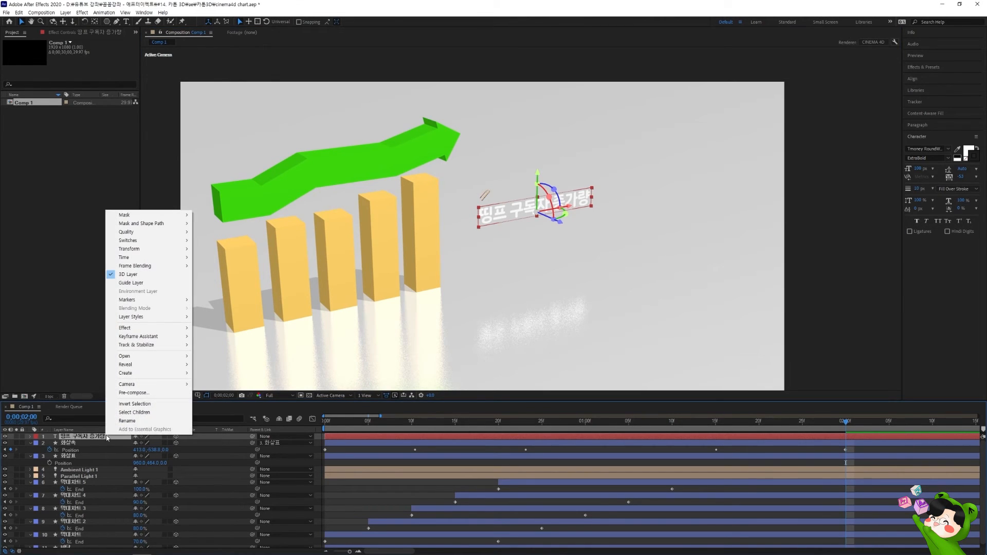
mouse_move(173, 377)
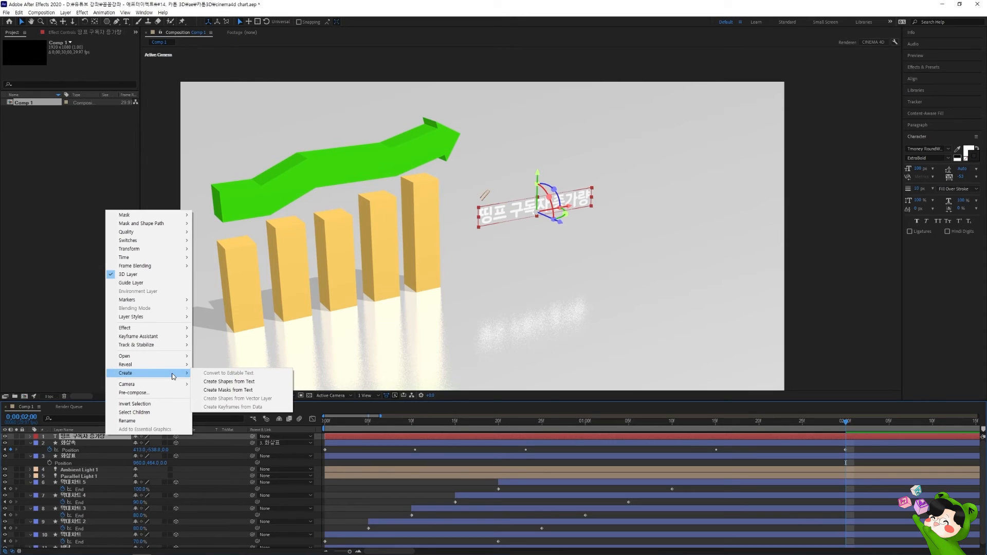
click(240, 383)
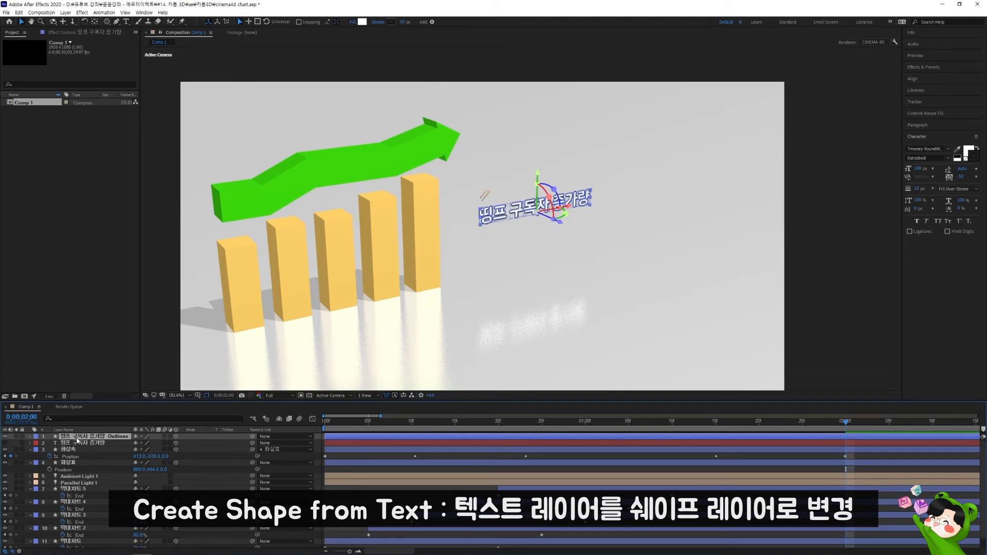
click(106, 446)
key(Delete)
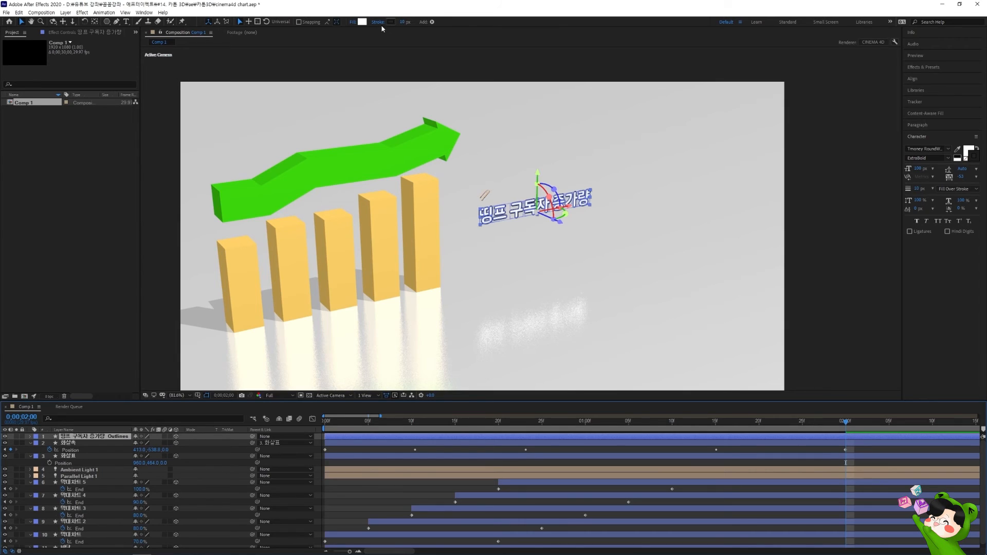
- Set the Extrusion Depth of the title's outline shape layer to 30
click(318, 440)
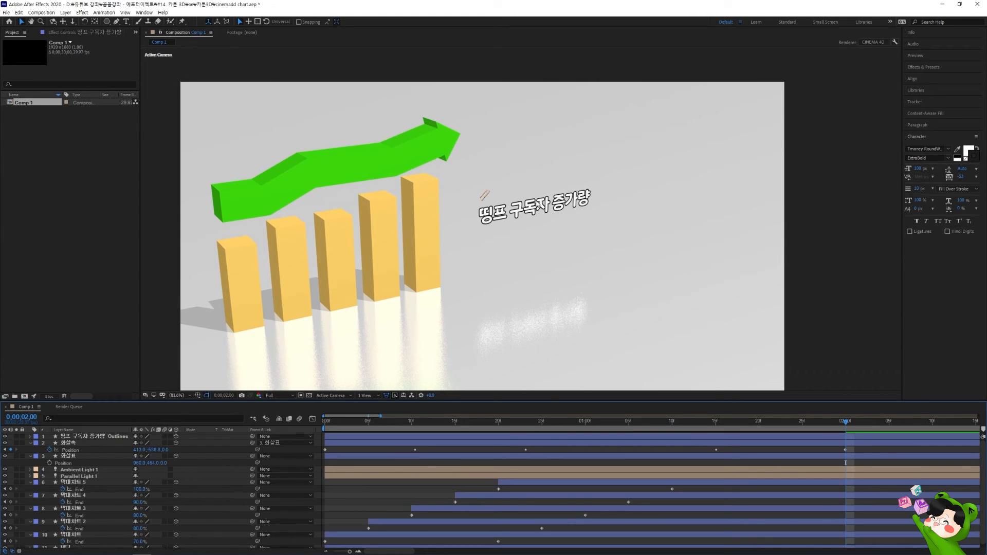
click(44, 437)
click(30, 437)
click(37, 457)
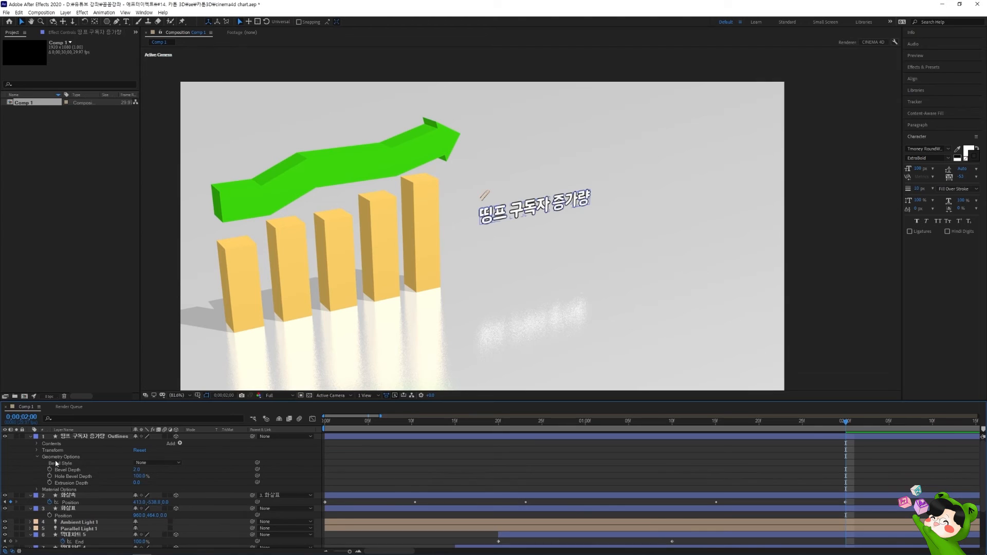
click(136, 483)
text(30)
key(Return)
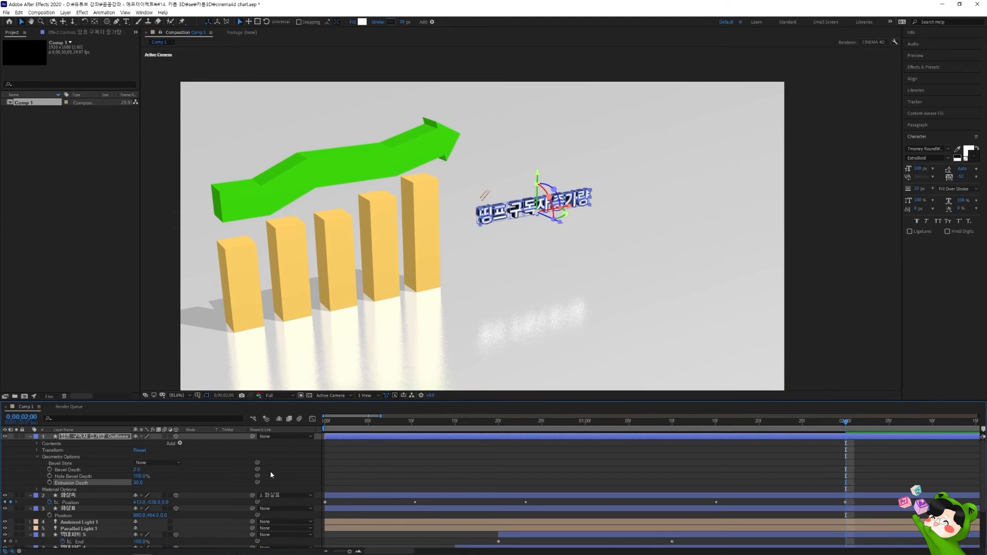
- Set the title's Y Rotation to 90°, then shift it along its X axis and raise it slightly
click(117, 436)
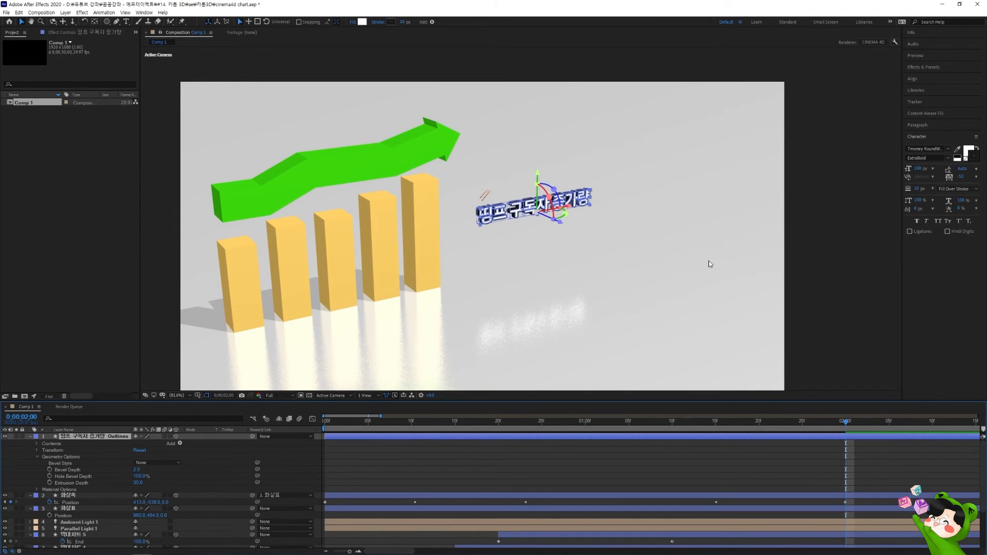
key(r)
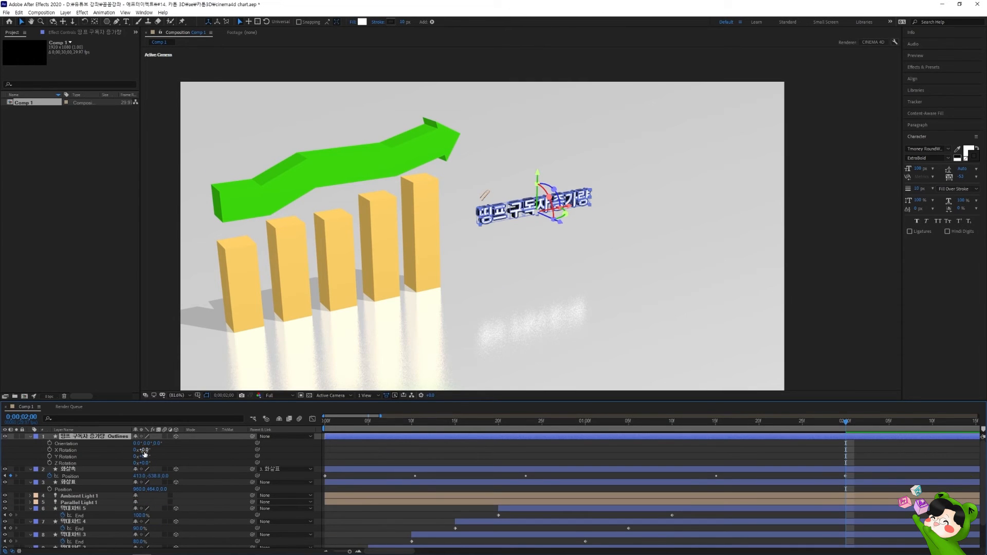
drag(144, 457, 149, 456)
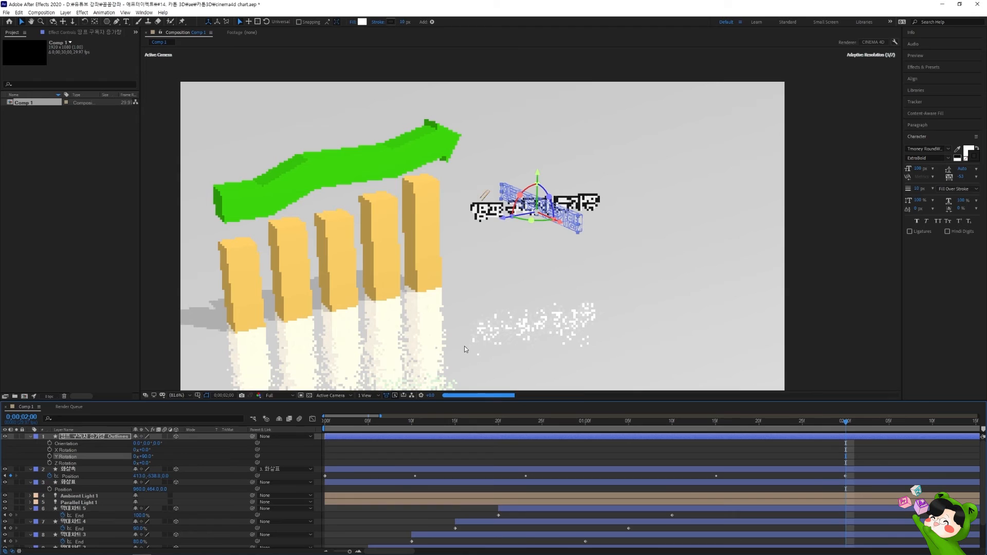
drag(561, 225, 610, 249)
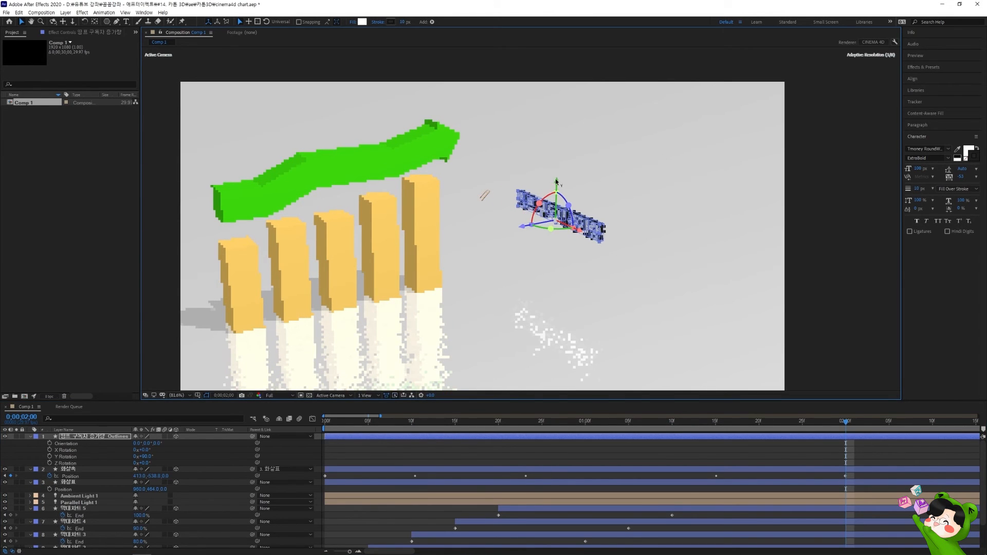
drag(557, 173, 557, 154)
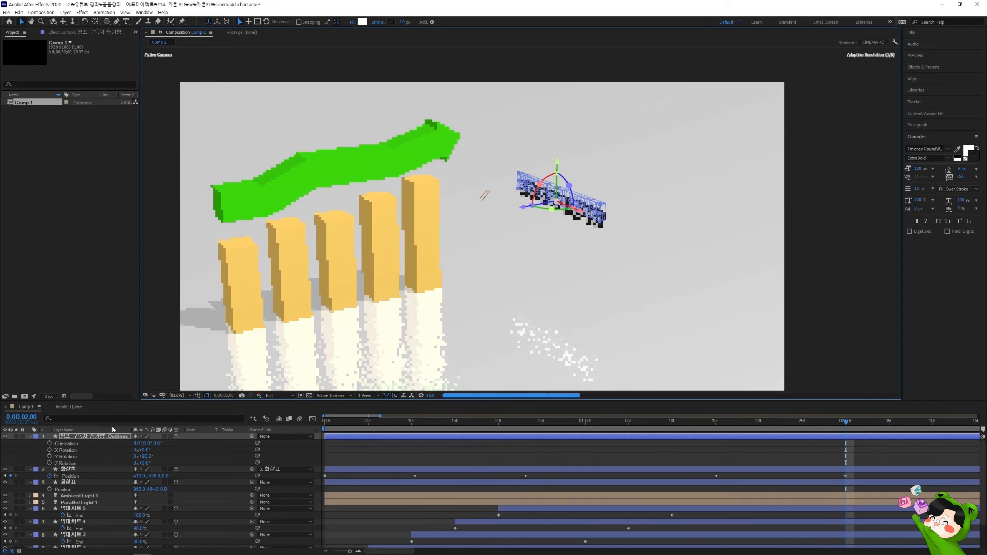
- Scale the 3D title to 150% and move it farther forward along its X axis
key(s)
click(147, 443)
text(200)
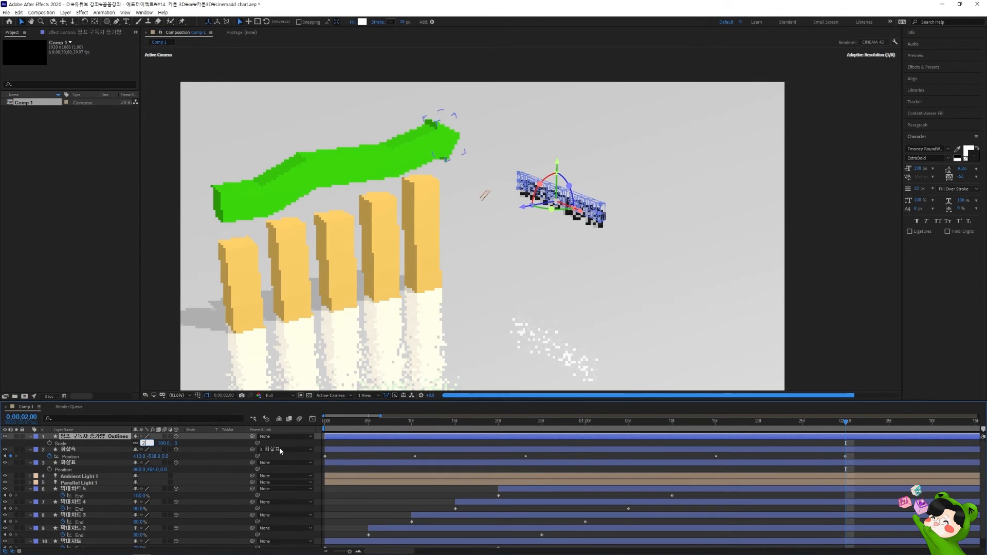
key(Return)
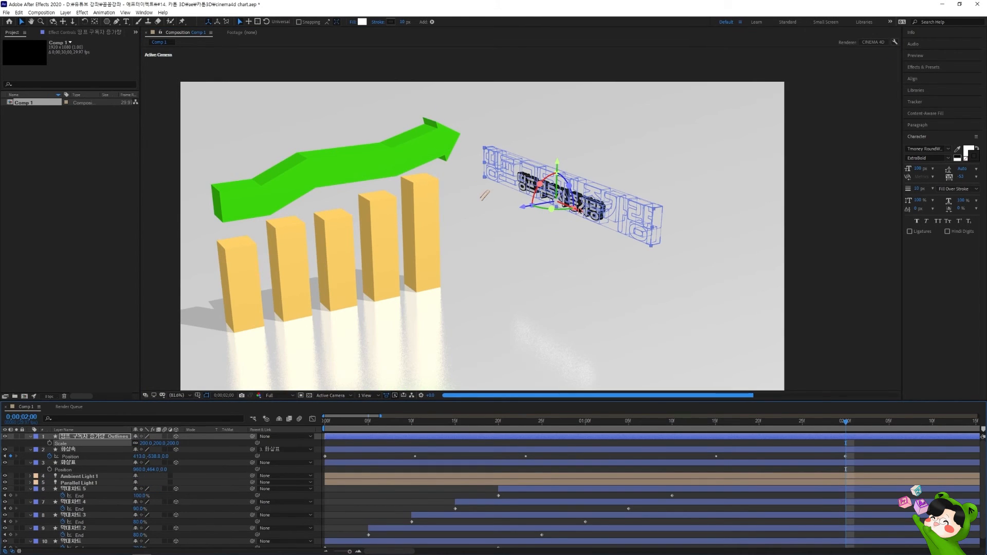
drag(581, 212, 685, 262)
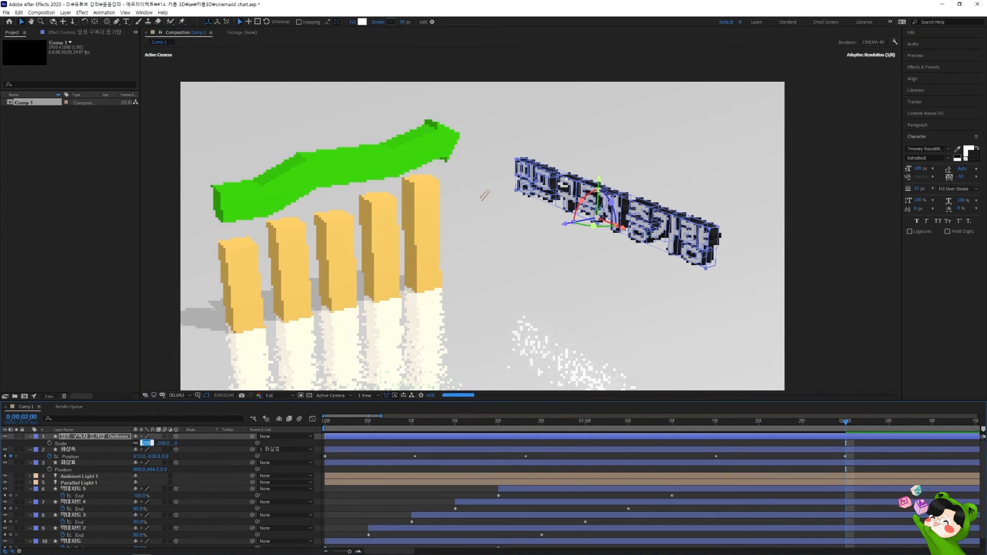
click(146, 444)
text(150)
key(Return)
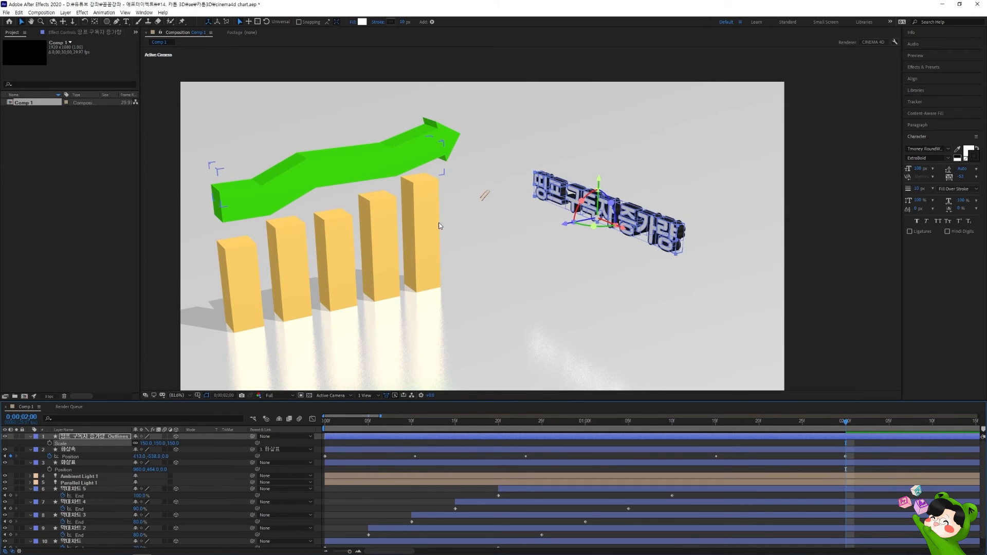
- Bring the camera slightly closer to the chart and raise the title along its Y axis to about the arrow's height
drag(480, 264, 496, 197)
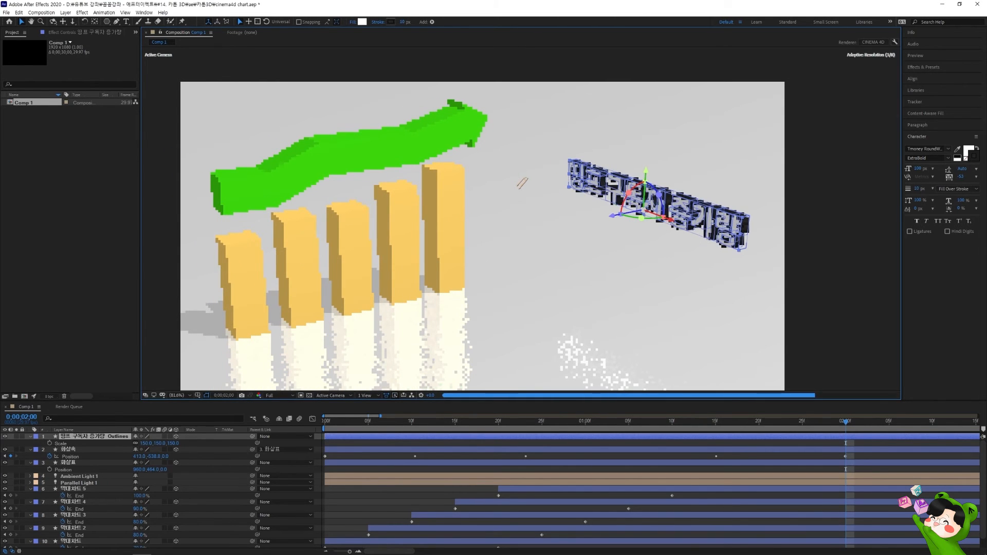
drag(643, 173, 658, 85)
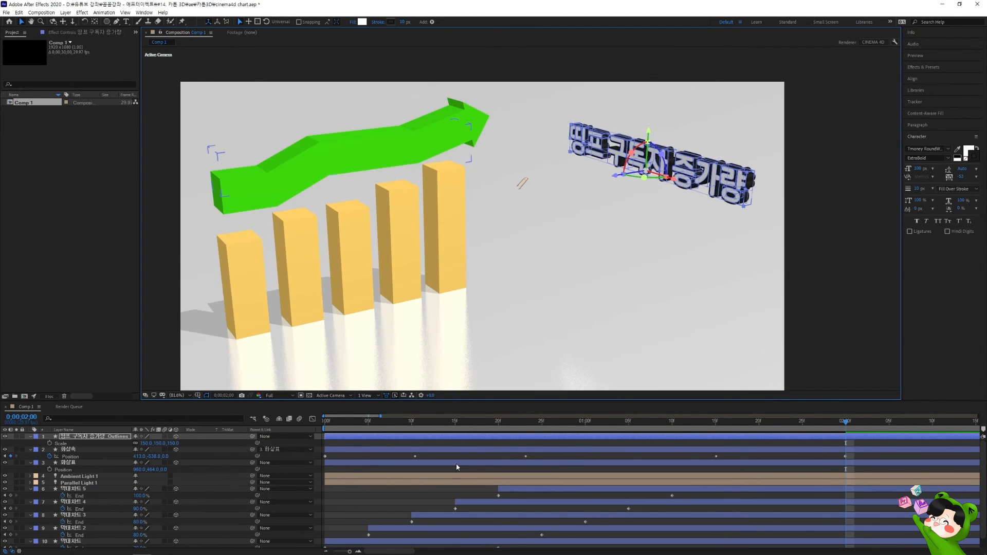
click(211, 150)
click(610, 155)
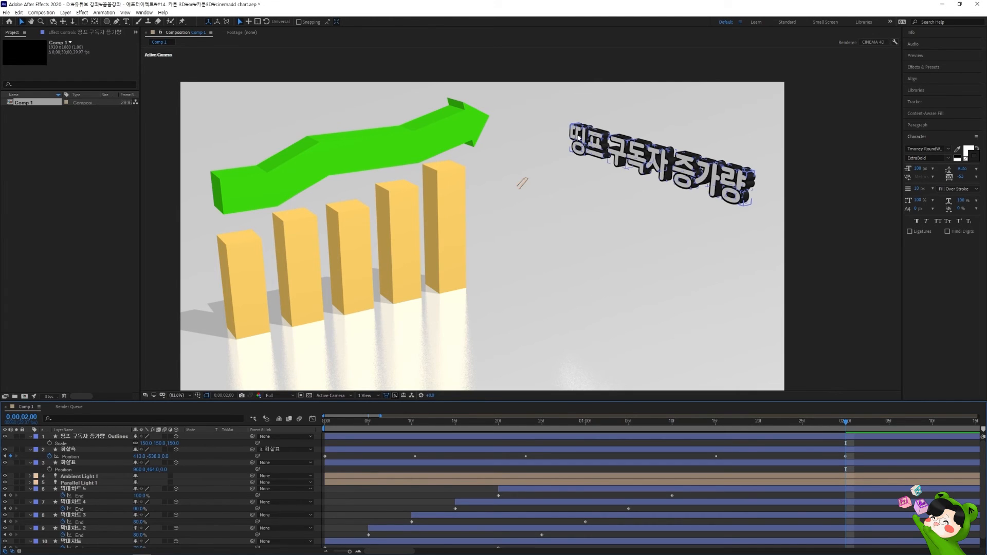
click(674, 174)
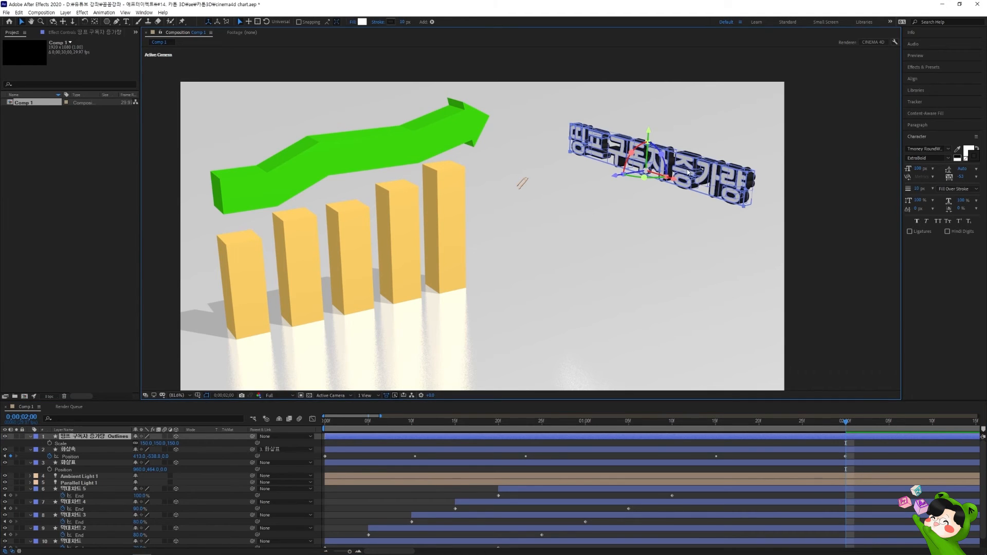
- Turn off Accepts Lights in the material options of the title's outline layer and collapse its properties
click(31, 437)
click(30, 437)
click(37, 450)
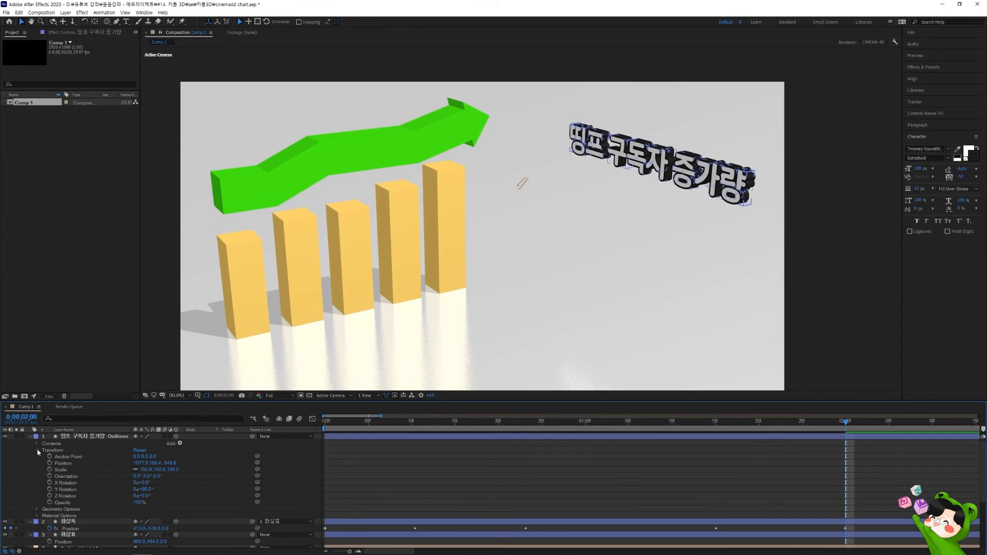
click(37, 450)
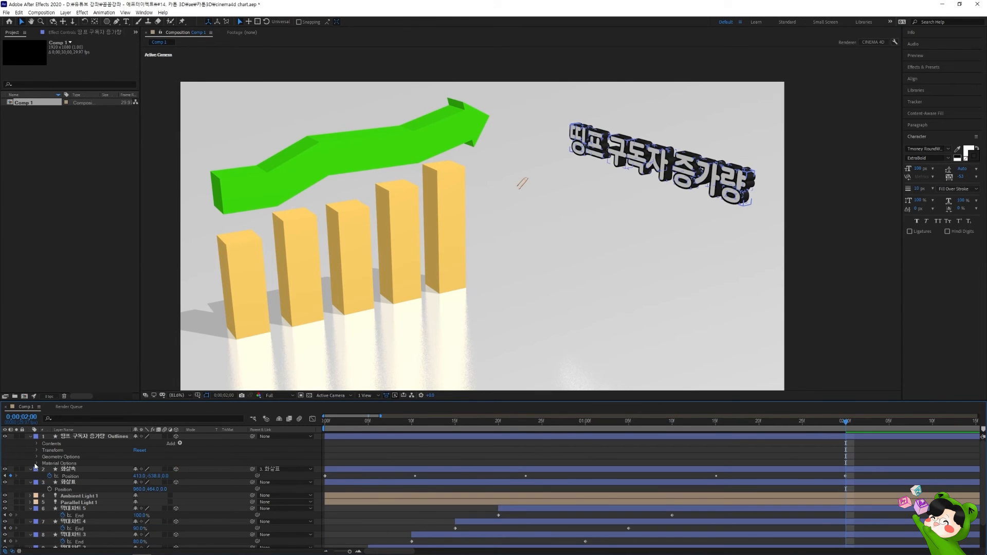
click(36, 464)
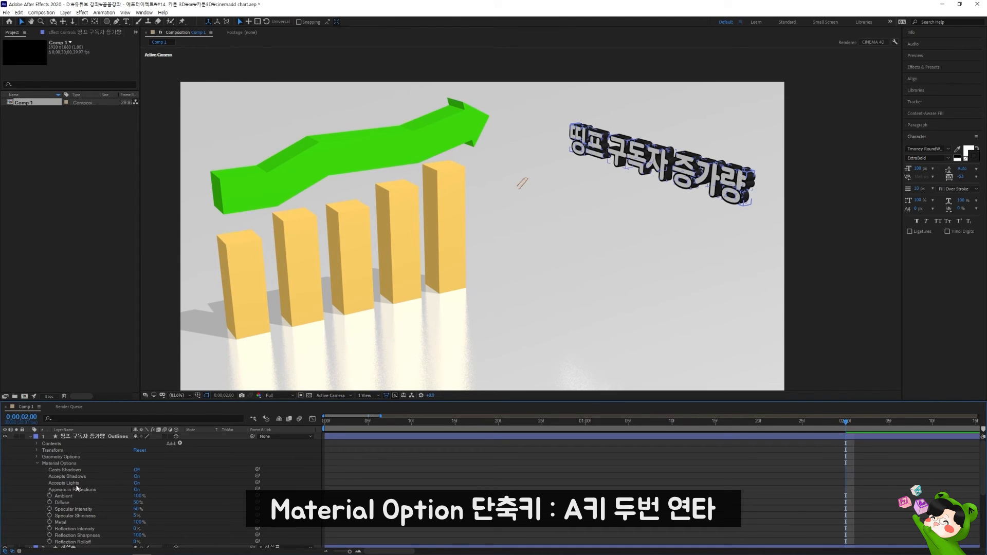
click(137, 483)
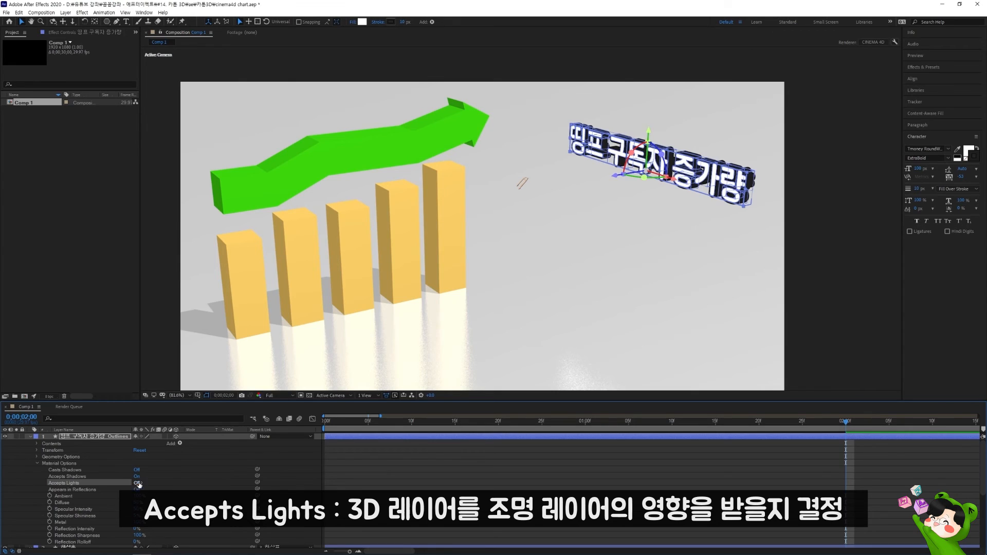
key(F2)
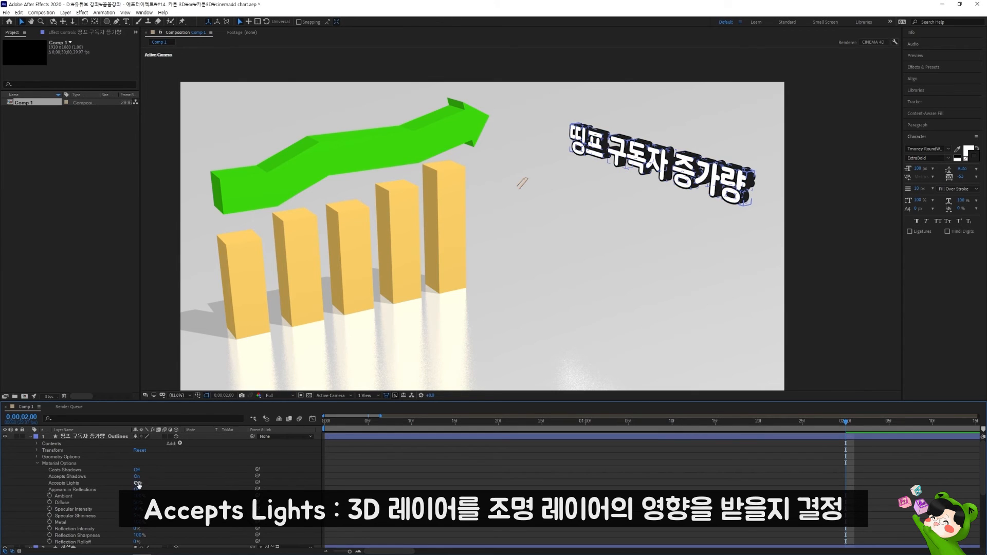
key(F2)
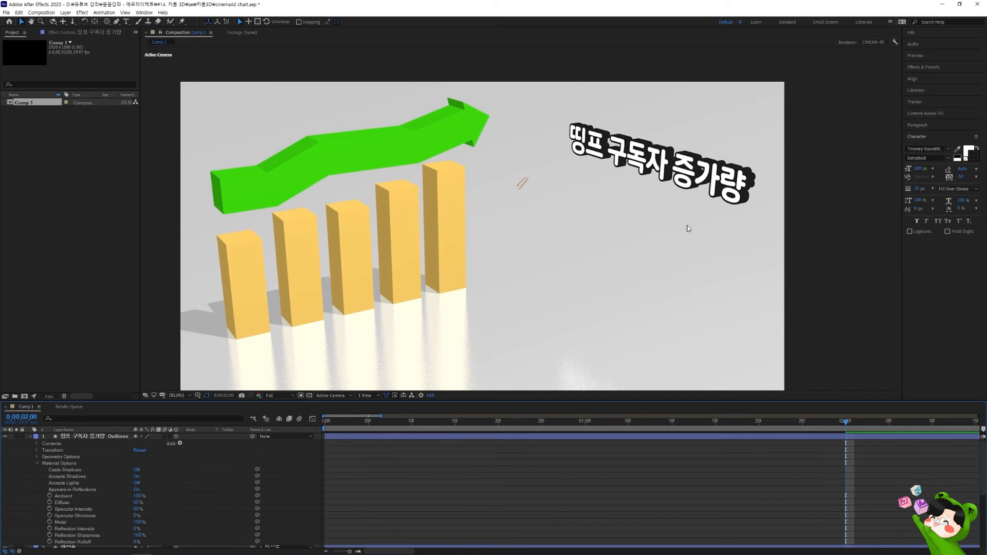
click(611, 192)
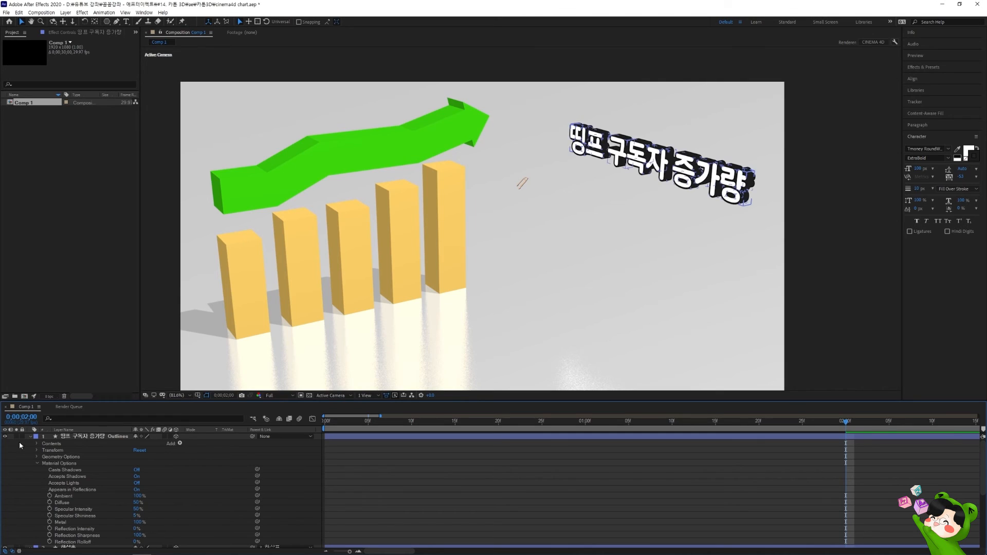
click(637, 205)
key(u)
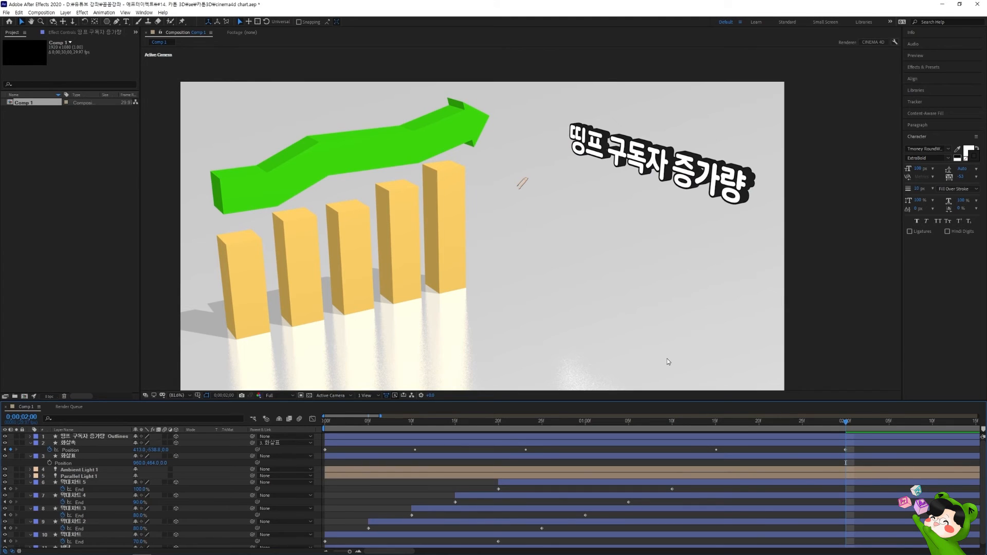
- Create a new empty text layer and name it 백분율
click(319, 456)
click(571, 272)
click(316, 452)
click(65, 12)
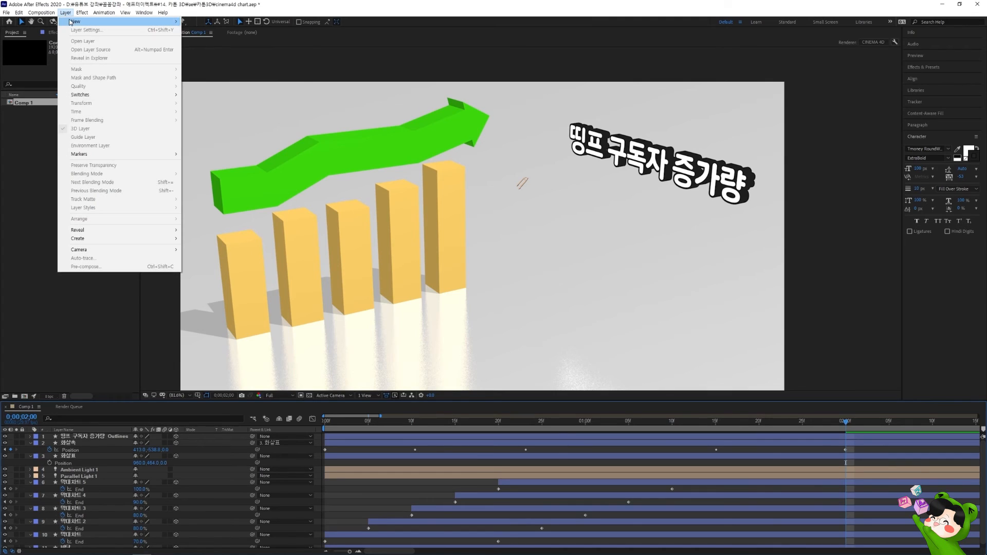
mouse_move(71, 21)
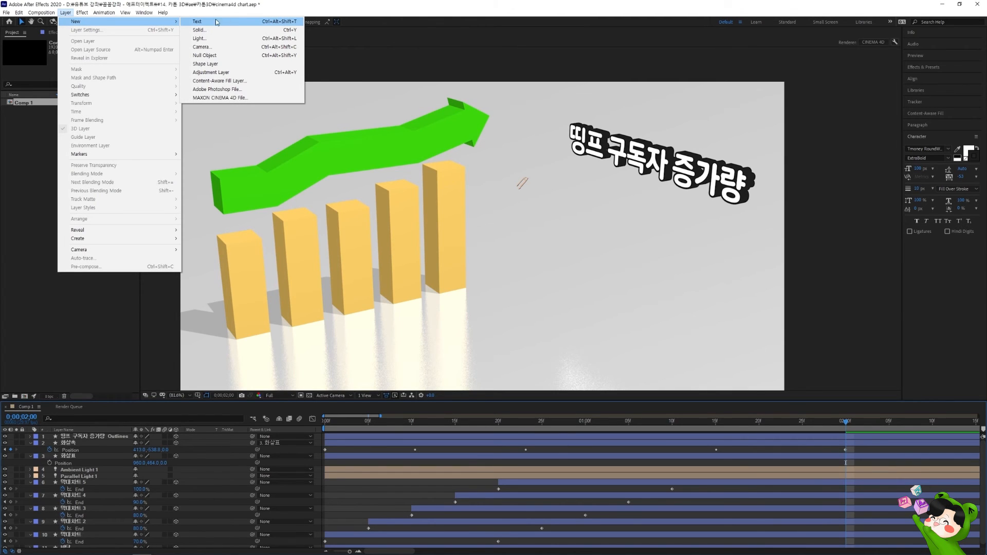
click(224, 23)
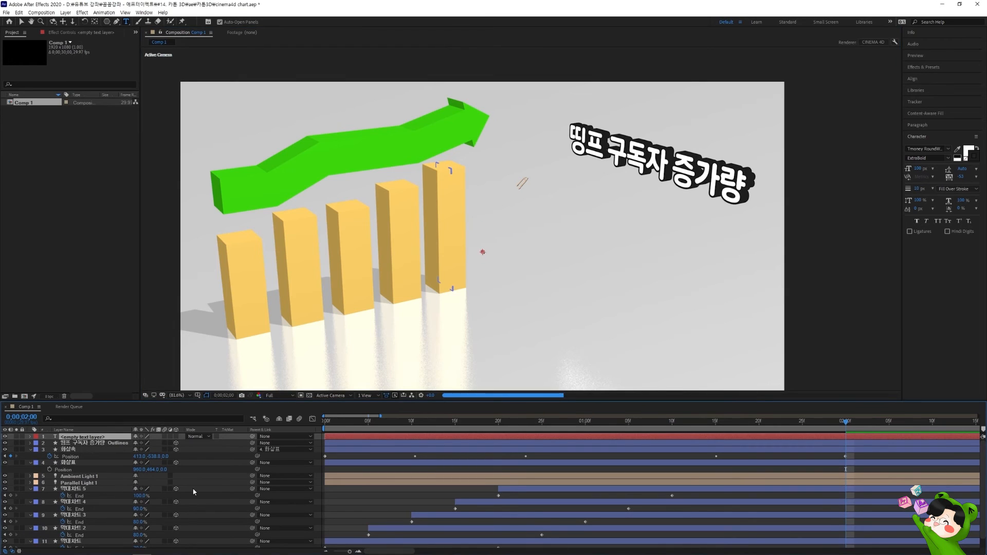
key(Return)
text(배경)
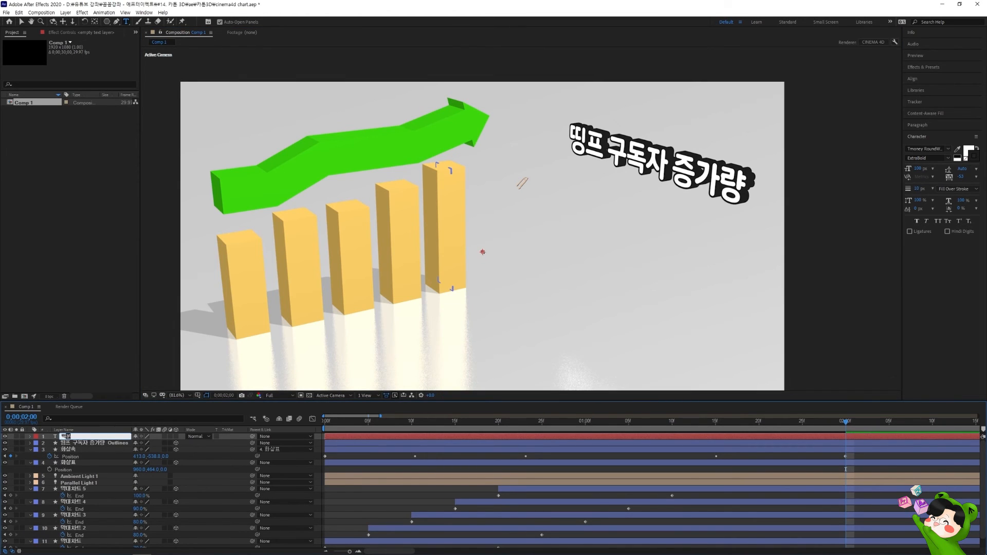
key(Return)
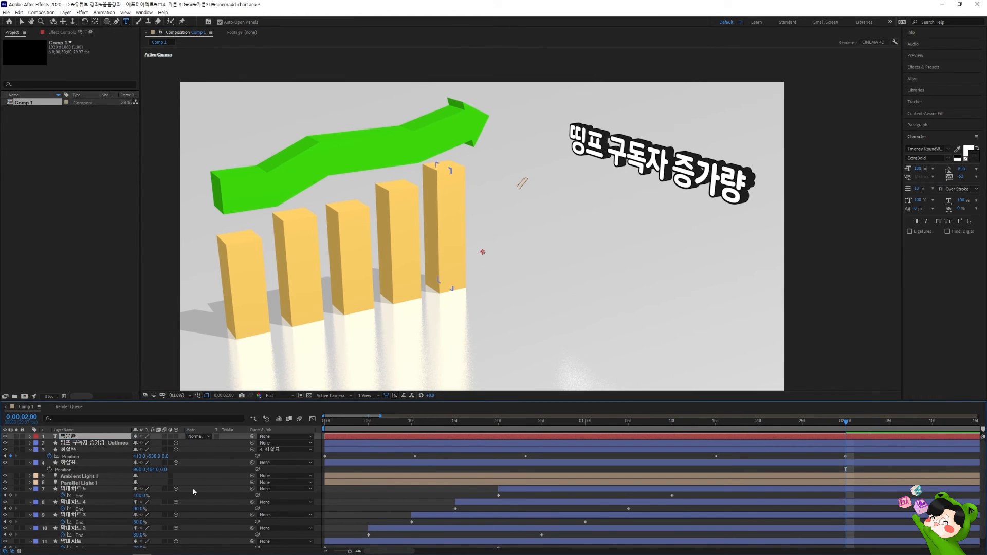
- Find the Slider Control effect and apply it to the 백분율 text layer
click(928, 69)
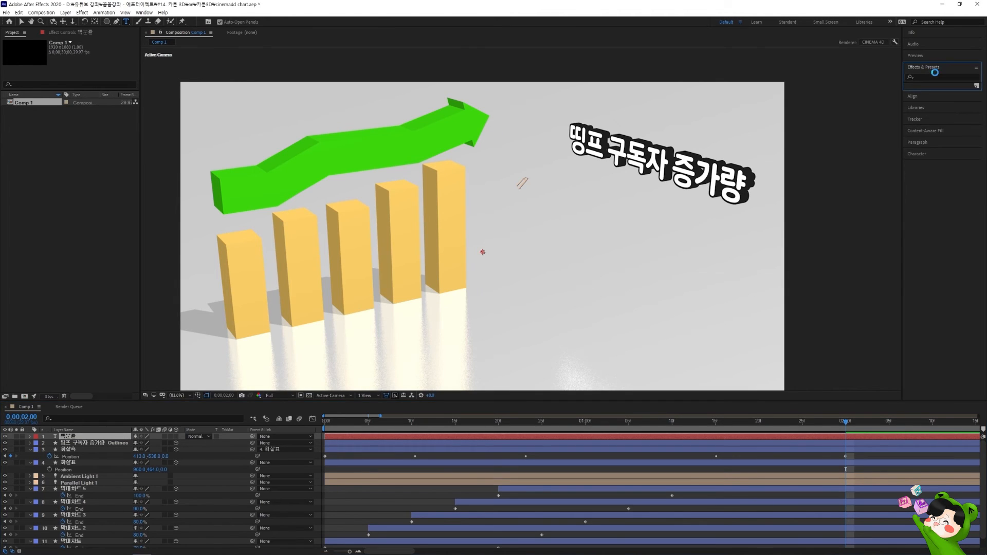
click(936, 77)
text(slider)
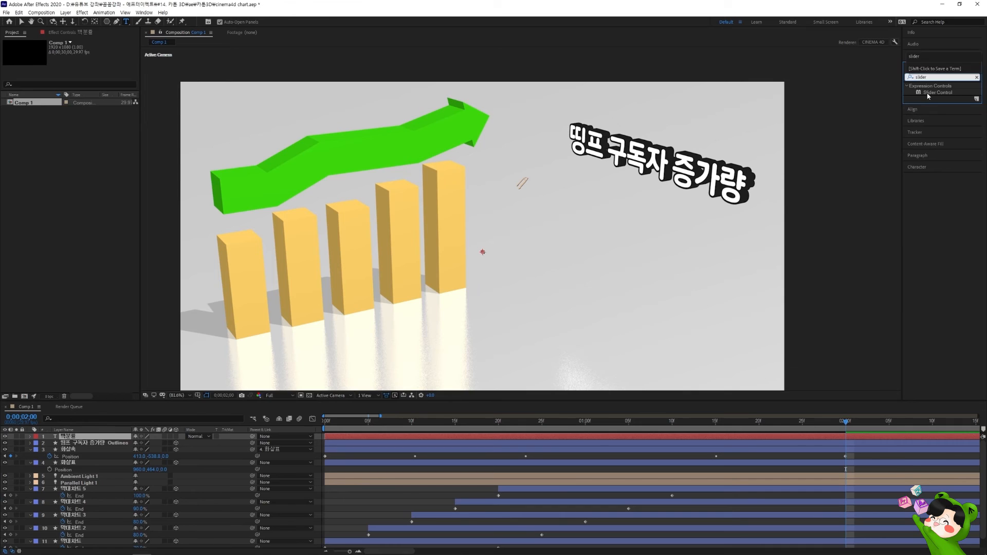
double_click(929, 93)
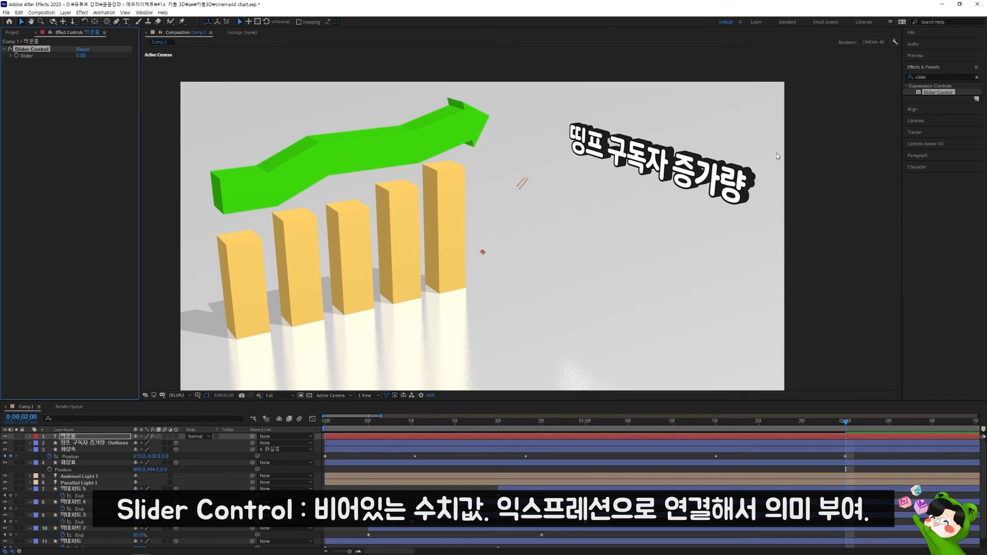
- Add an expression to the 백분율 layer's Source Text that links it to the Slider Control's Slider value
click(31, 437)
click(37, 443)
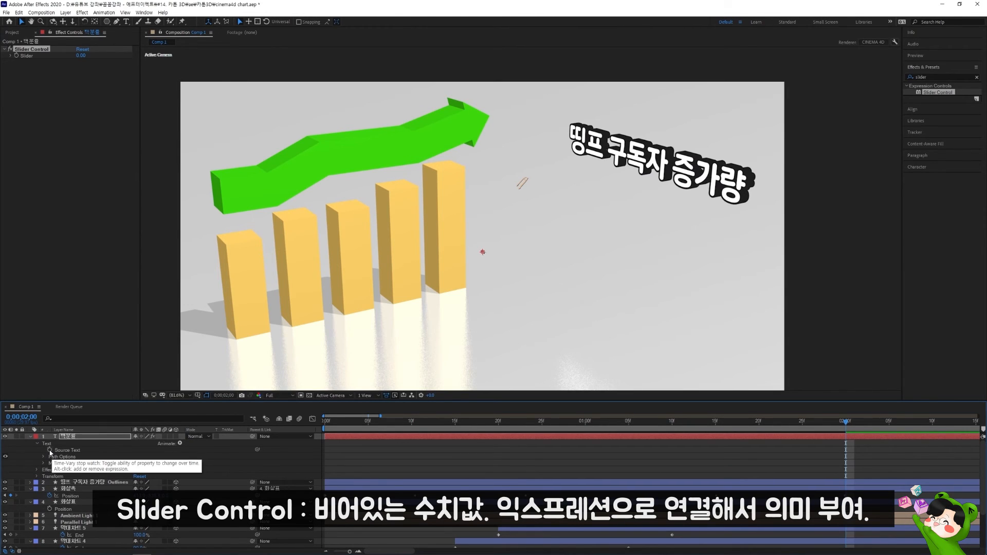
alt+click(50, 450)
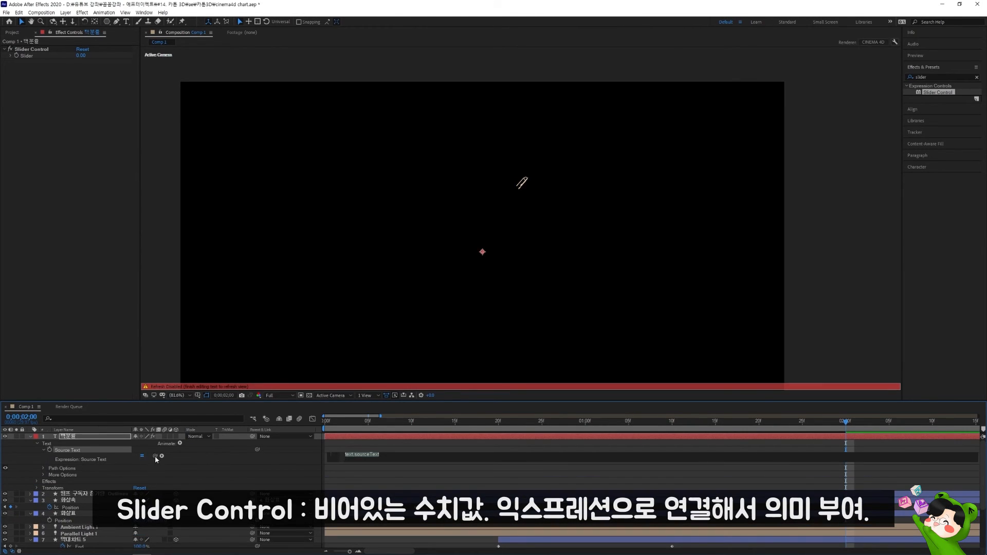
drag(156, 456, 47, 58)
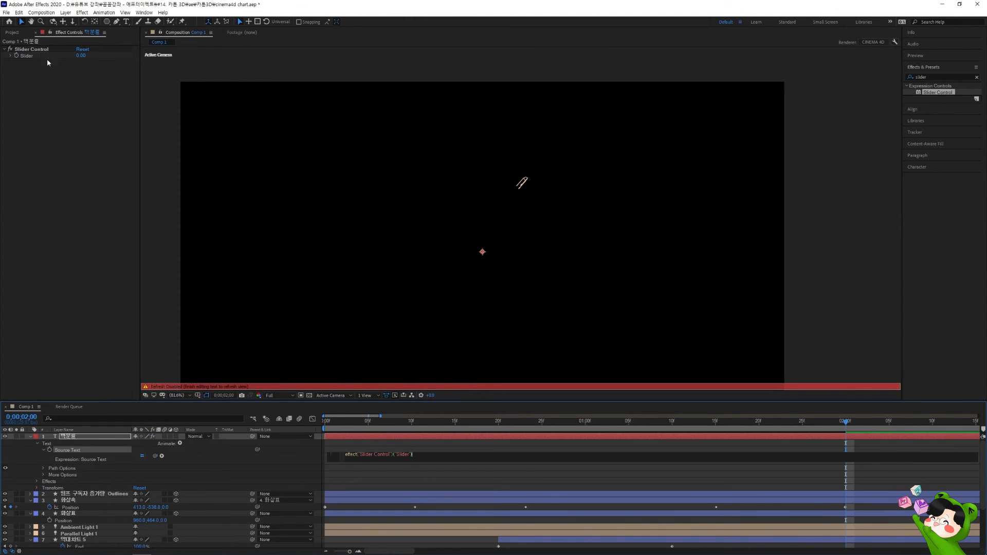
click(239, 462)
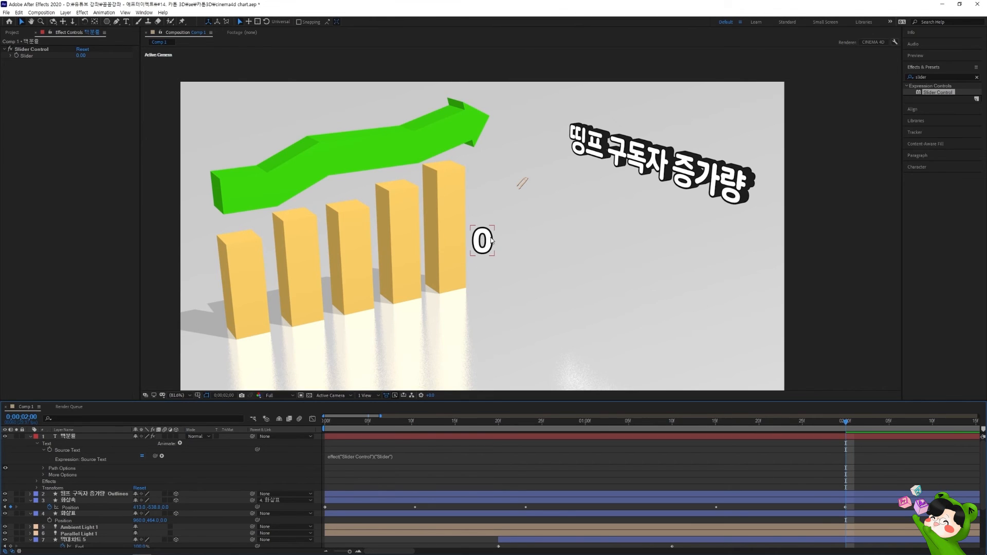
- Keyframe the Slider at 0 at the composition's start and at 12.5 at 2 seconds
key(Home)
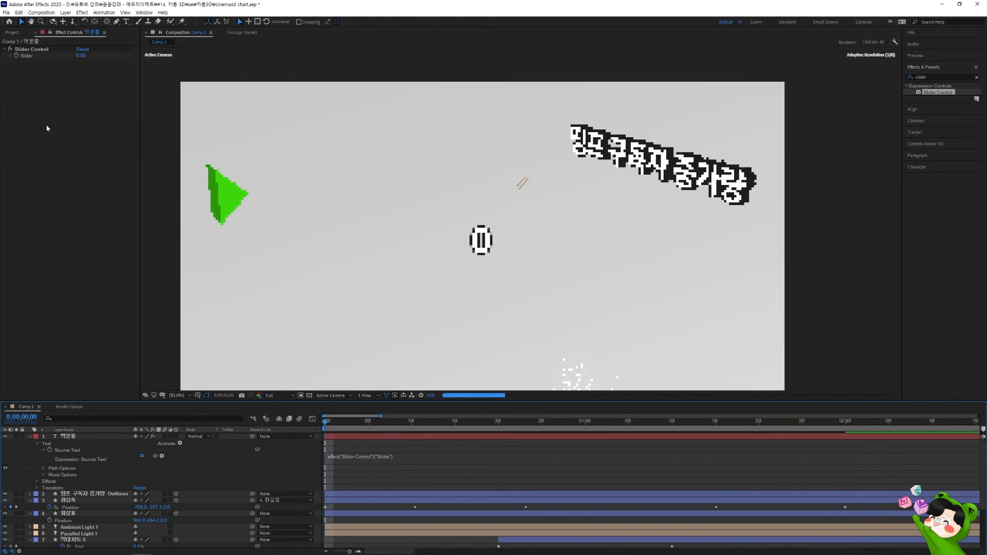
click(17, 57)
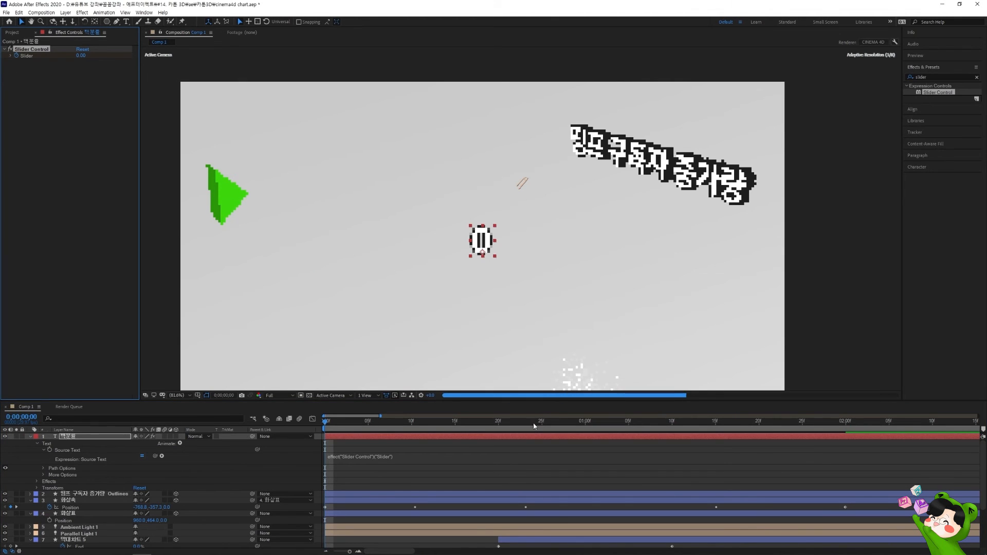
click(846, 423)
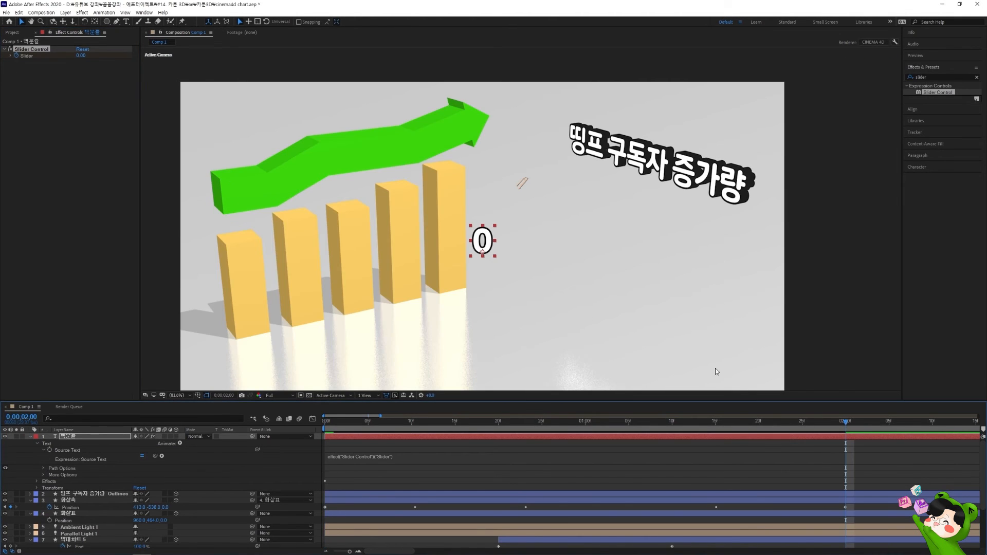
click(80, 55)
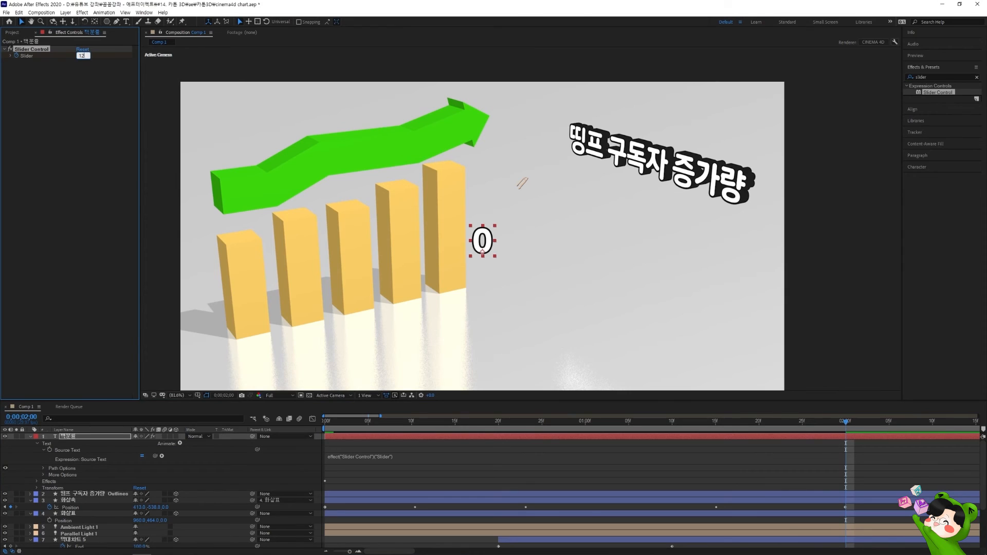
key(Return)
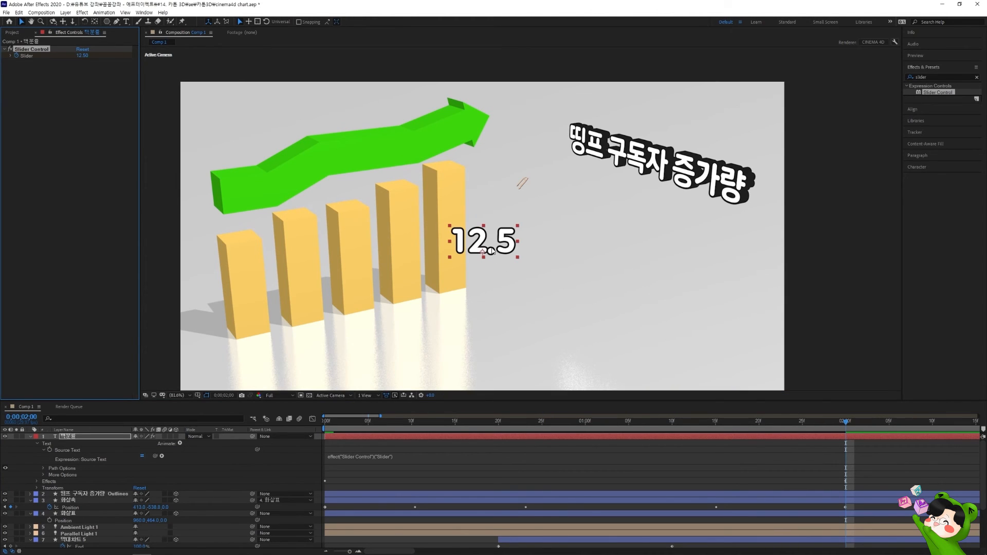
- Solo the 백분율 layer, preview its counting animation and scrub to about frame 19 to check the decimals
click(16, 437)
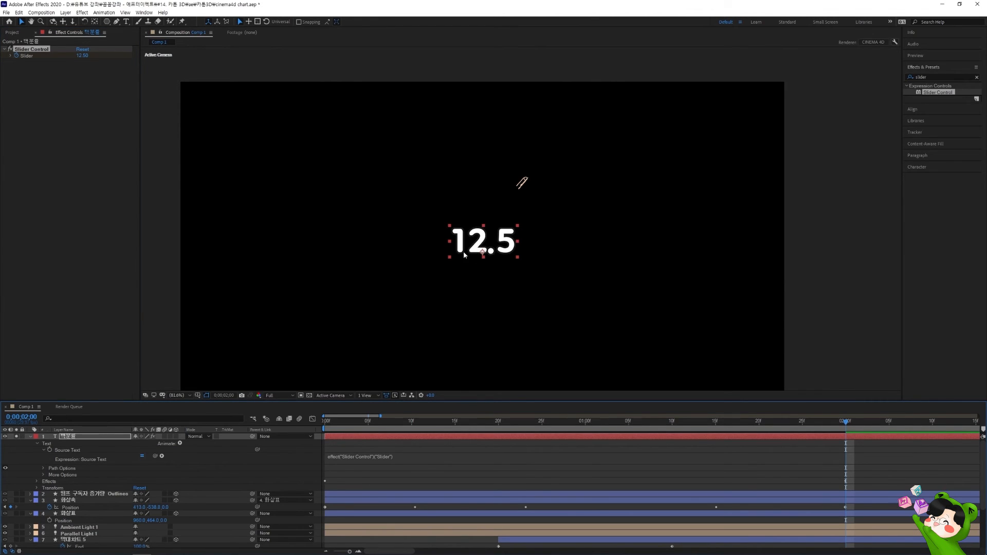
key(space)
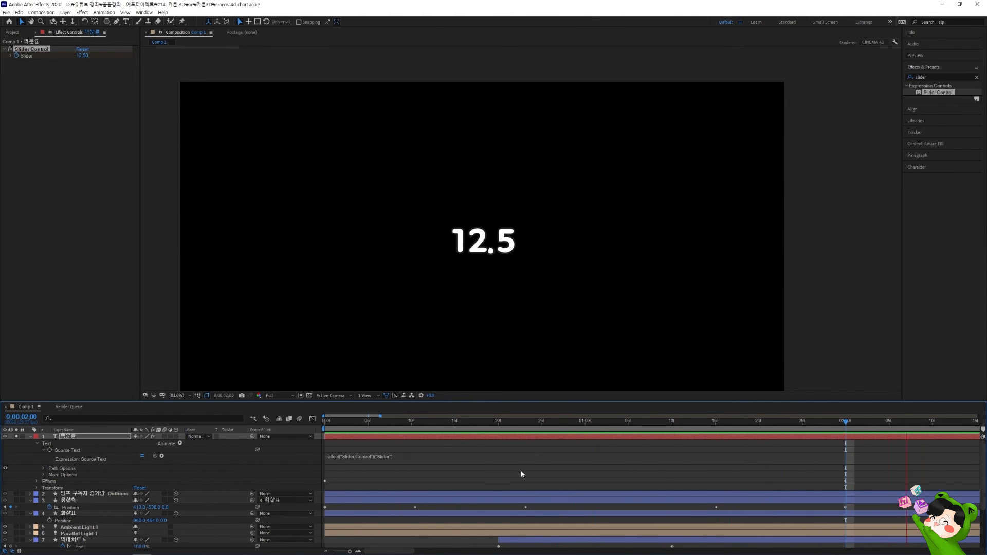
key(space)
drag(341, 428, 490, 427)
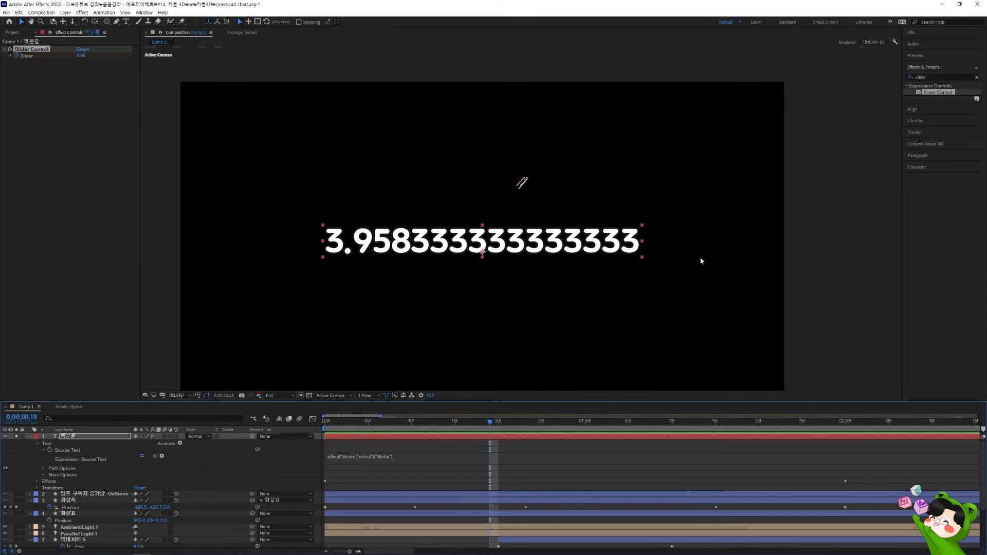
- Append .value.toFixed(1) to the Source Text expression to limit the number to one decimal, and preview the count
click(406, 458)
text(.va)
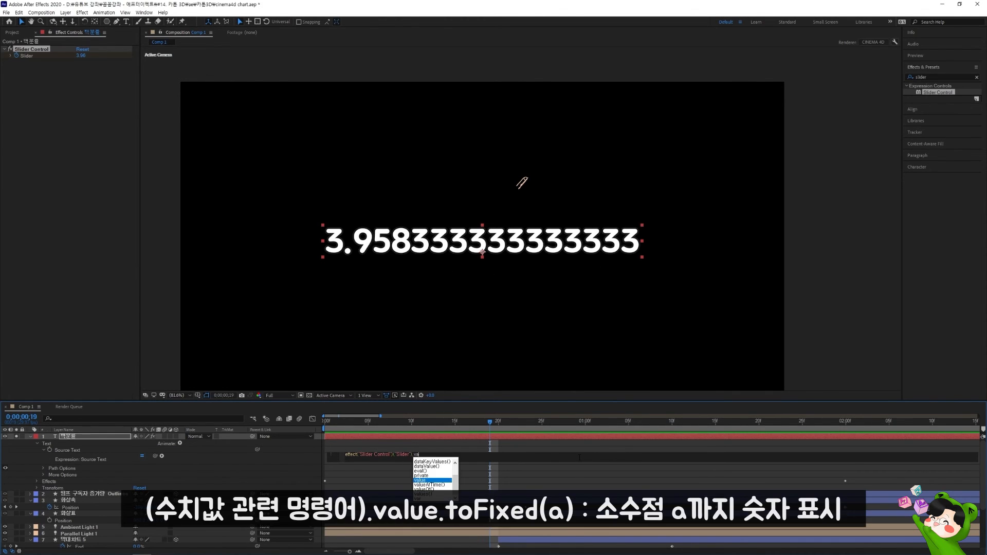
text(lue.toF)
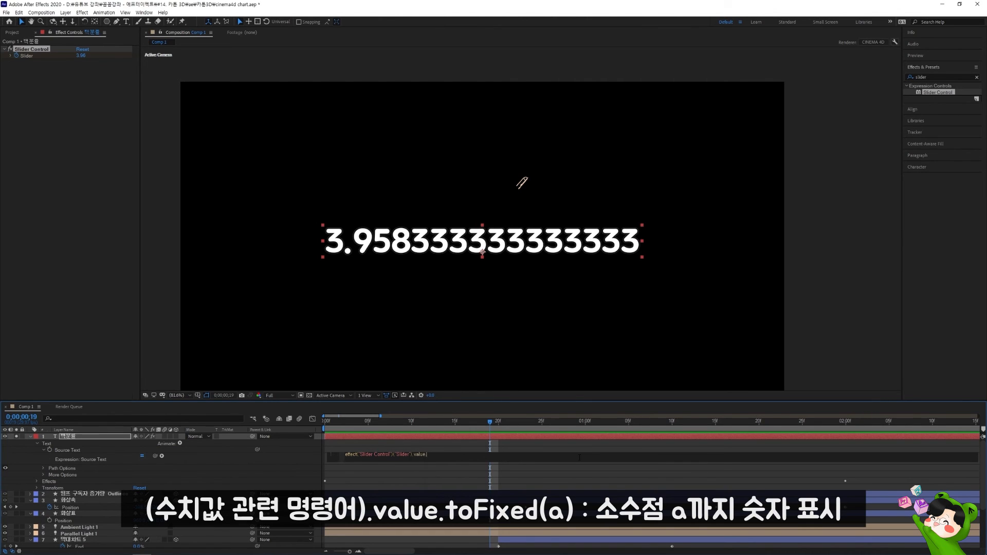
key(Return)
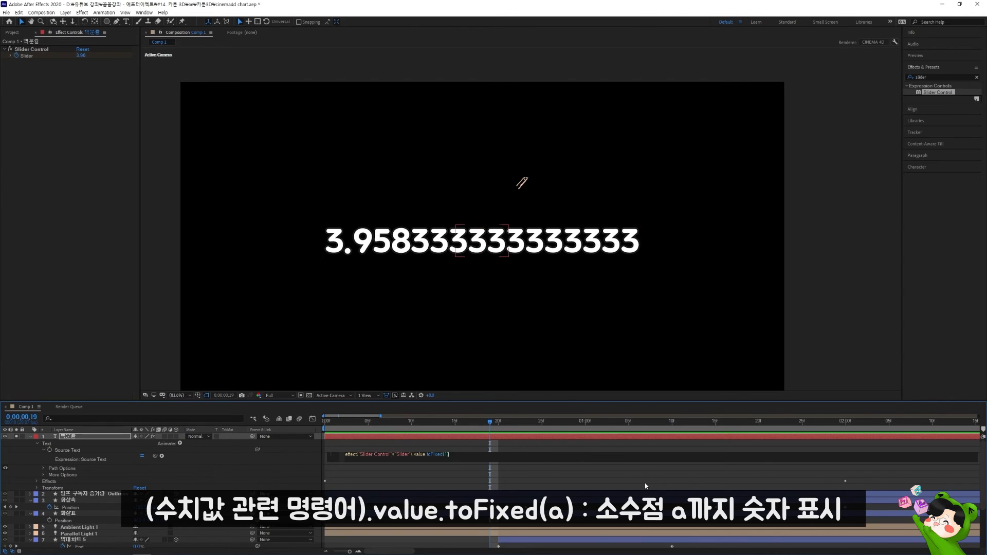
click(508, 287)
key(space)
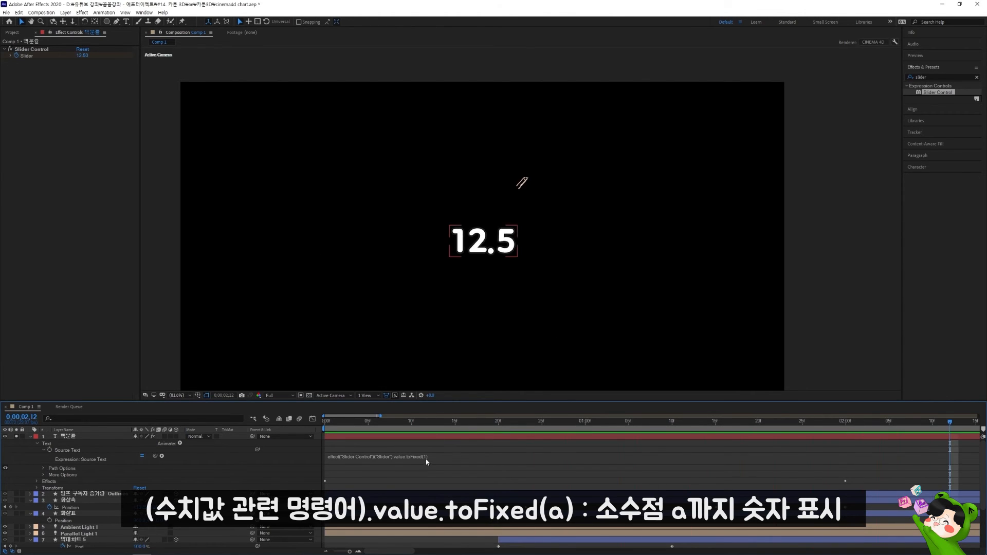
key(space)
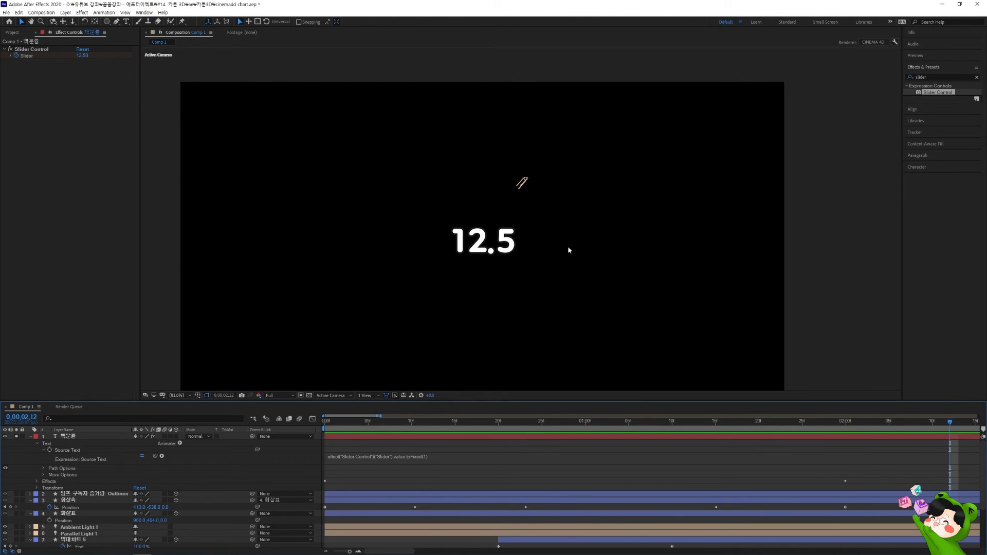
- Append +"%" to the Source Text expression so the number carries a percent sign
click(447, 459)
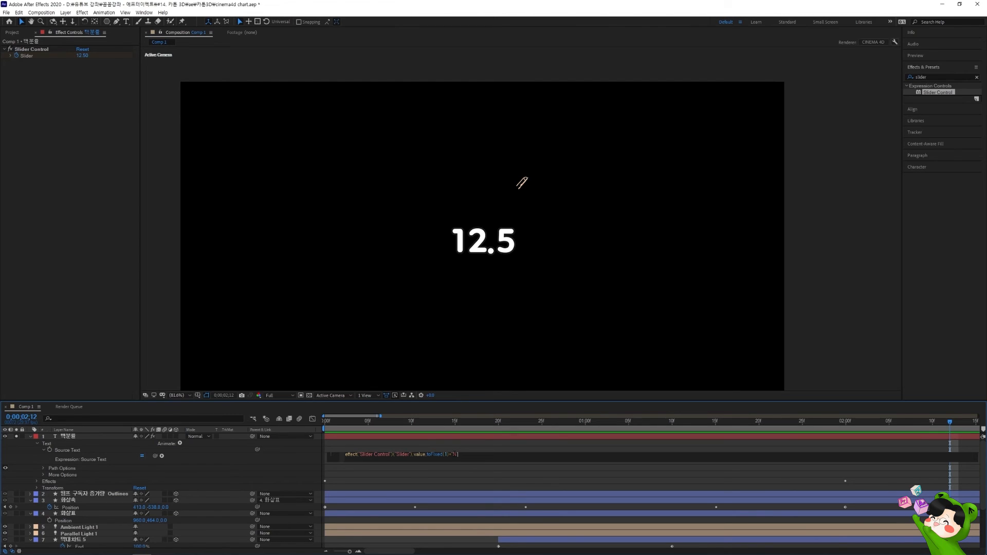
click(496, 483)
click(479, 476)
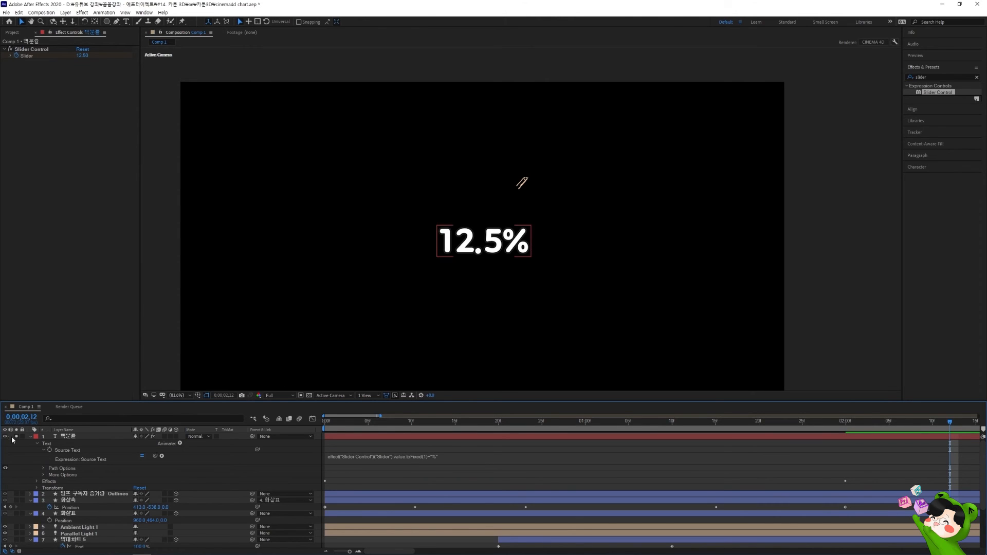
- Unsolo the 백분율 layer, turn it into a 3D layer and set its Y Rotation to 90°
click(81, 437)
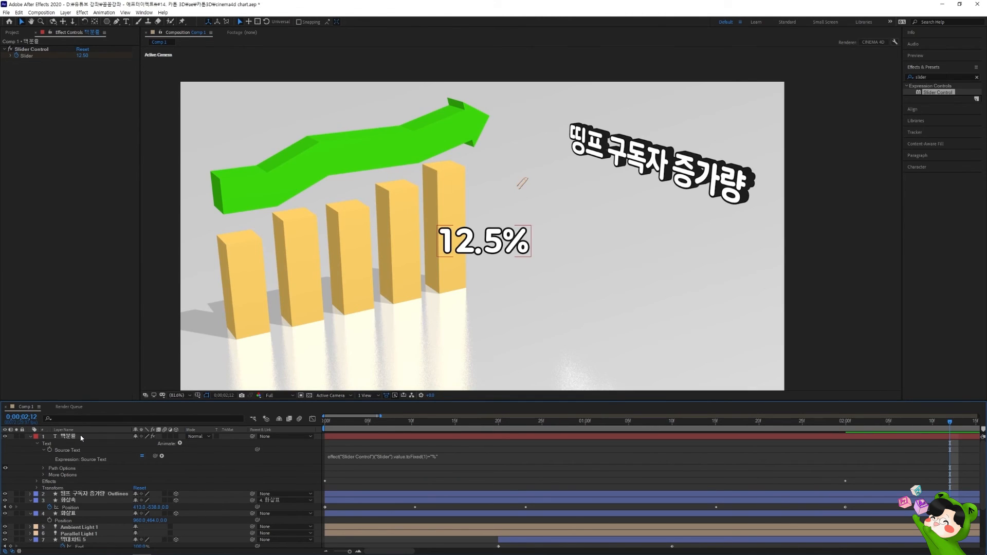
click(177, 437)
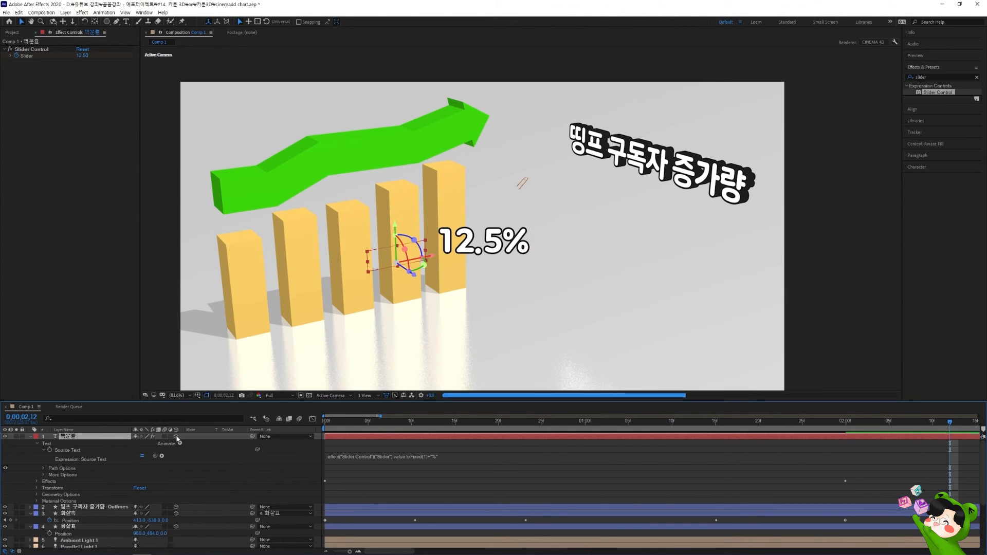
key(r)
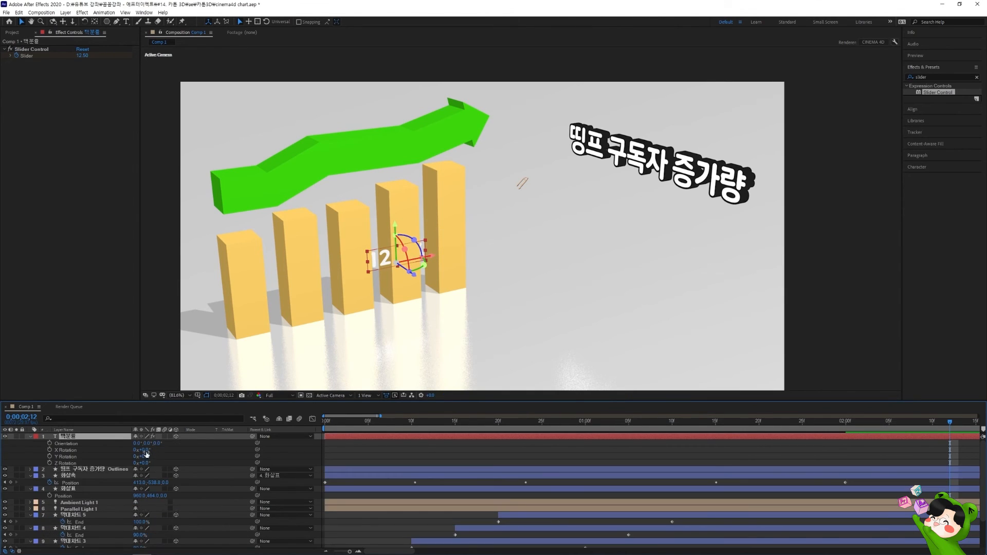
drag(145, 456, 185, 455)
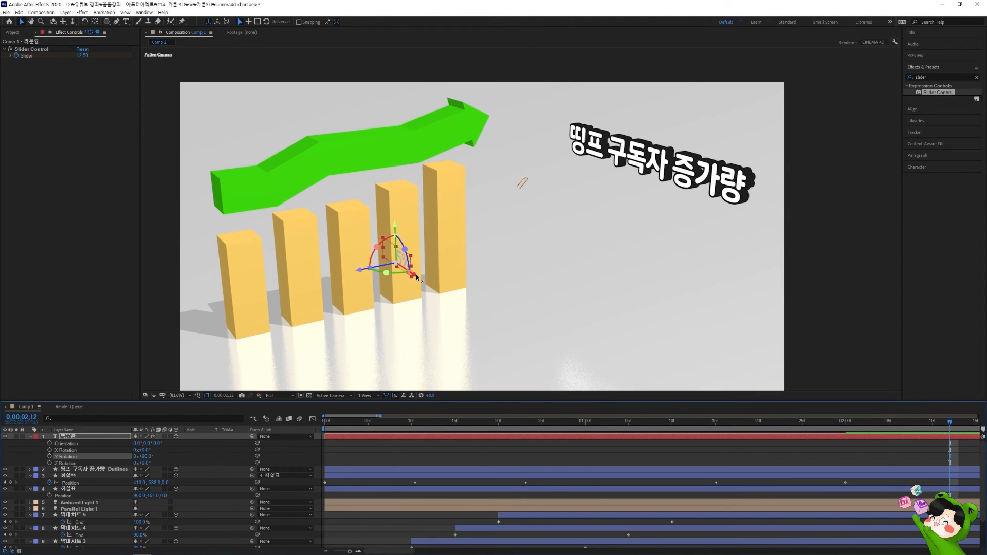
- Move the percentage counter to the empty floor area below the title and set its font size to 500 px
drag(416, 278, 638, 409)
drag(515, 293, 668, 272)
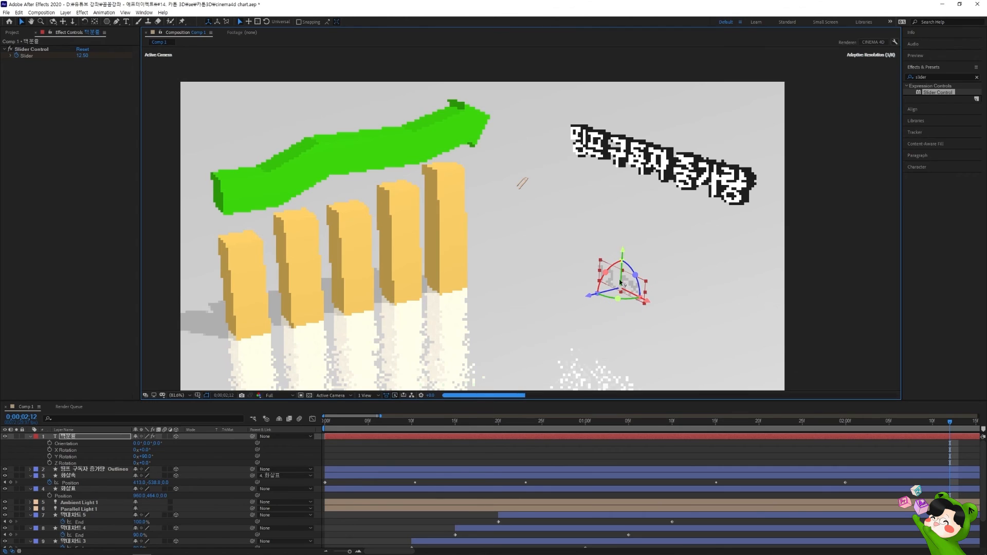
click(926, 167)
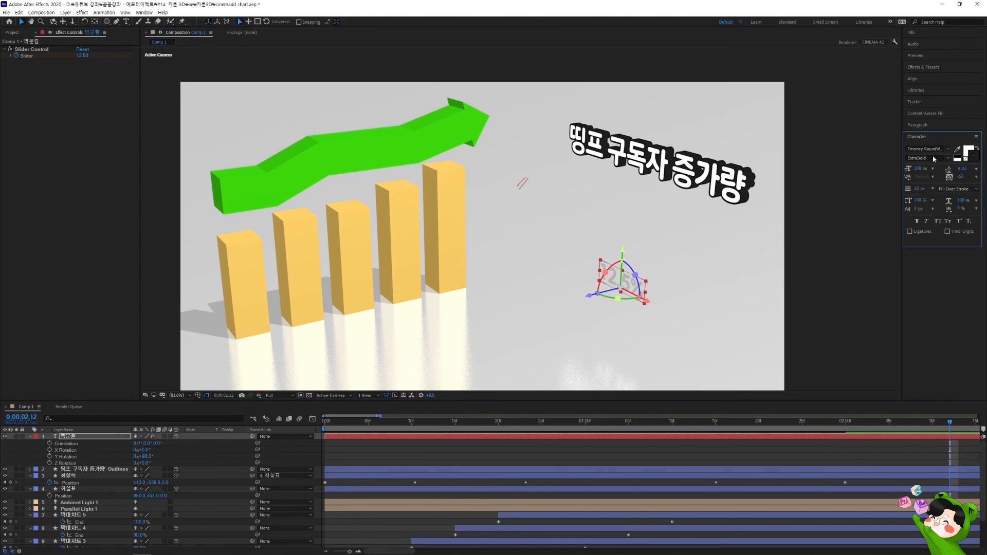
click(919, 168)
text(500)
key(Return)
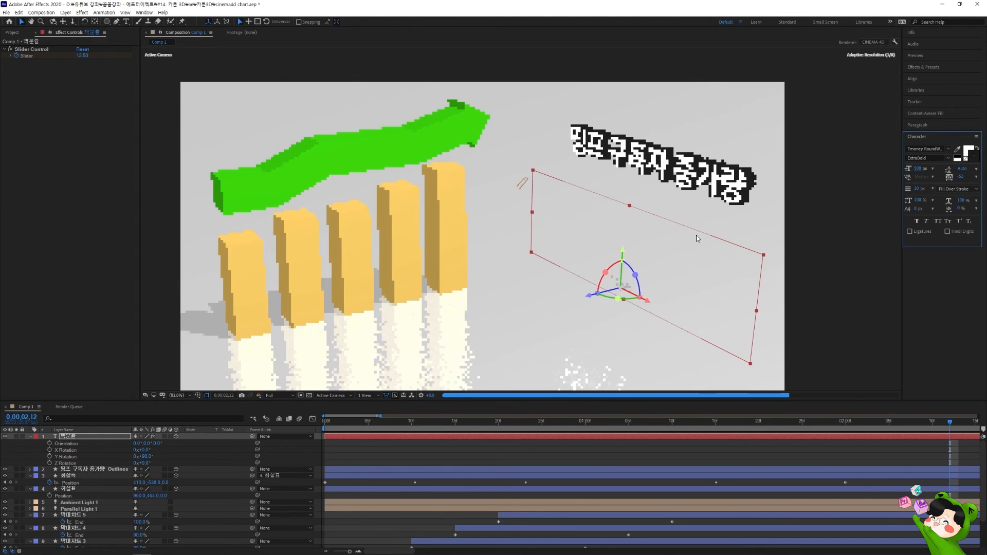
drag(622, 252, 623, 244)
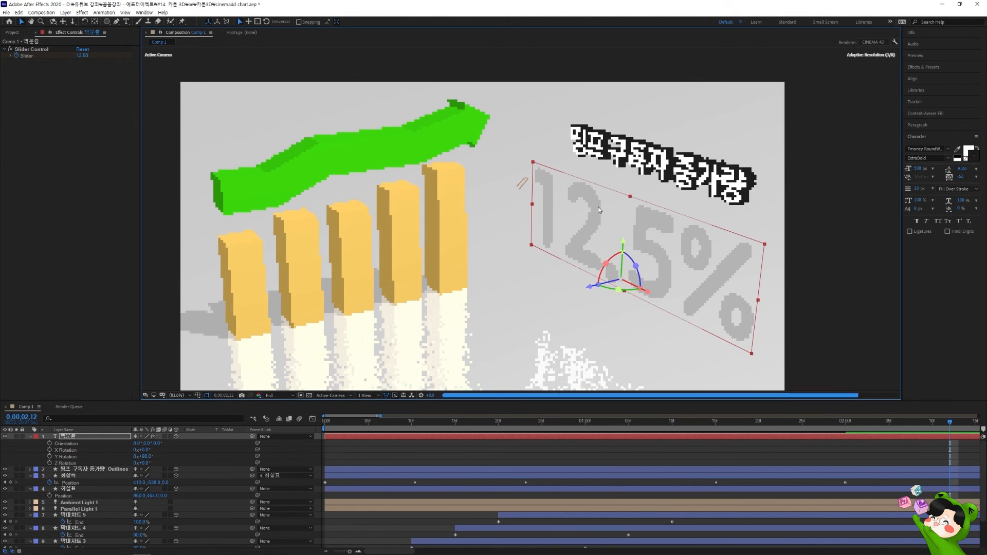
- Turn off Accepts Lights in the 백분율 layer's Material Options
click(32, 436)
click(32, 437)
click(37, 458)
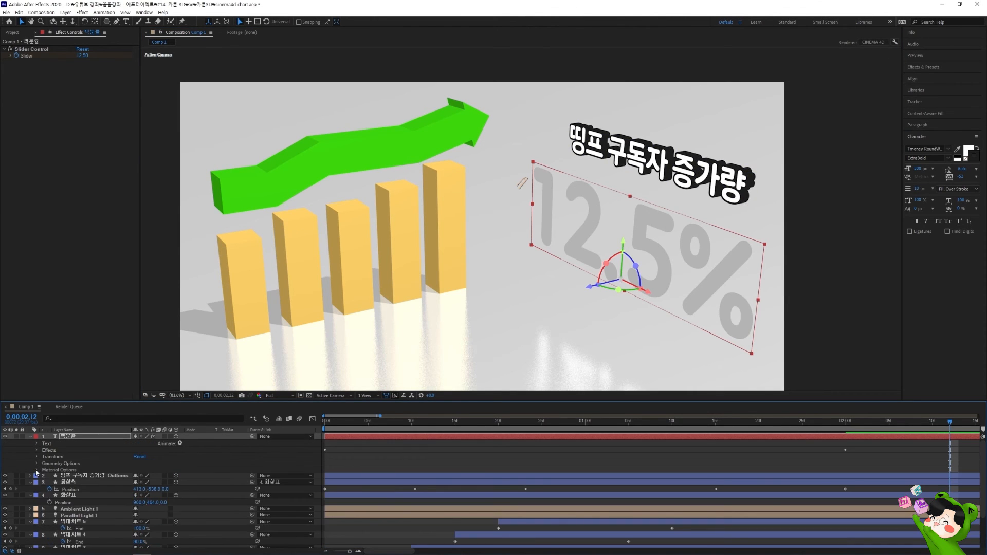
click(35, 470)
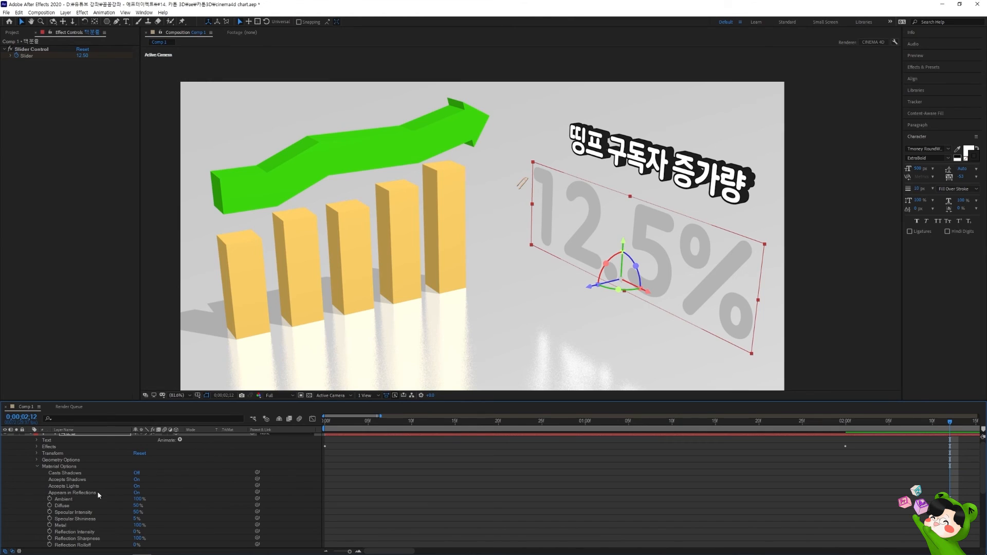
click(137, 486)
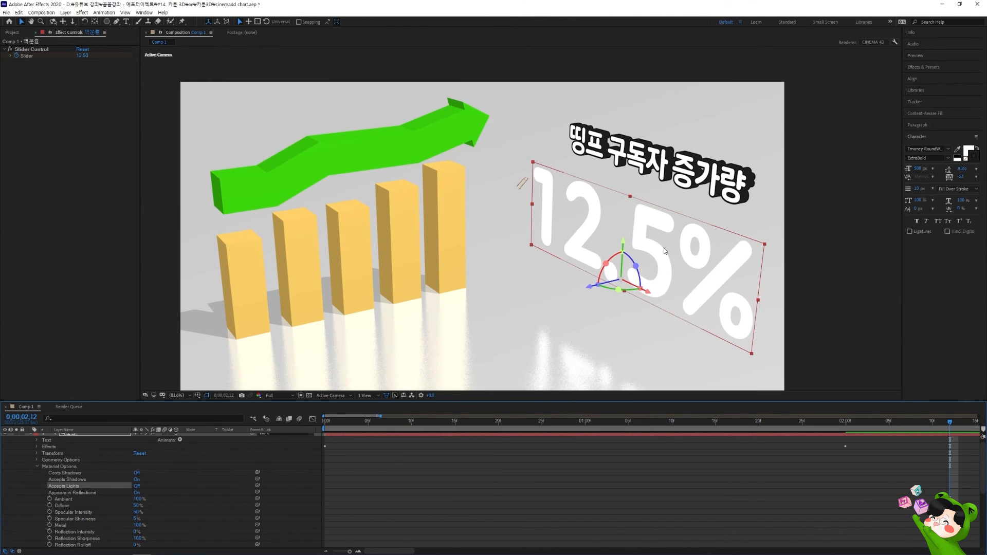
scroll(446, 464, up, 1)
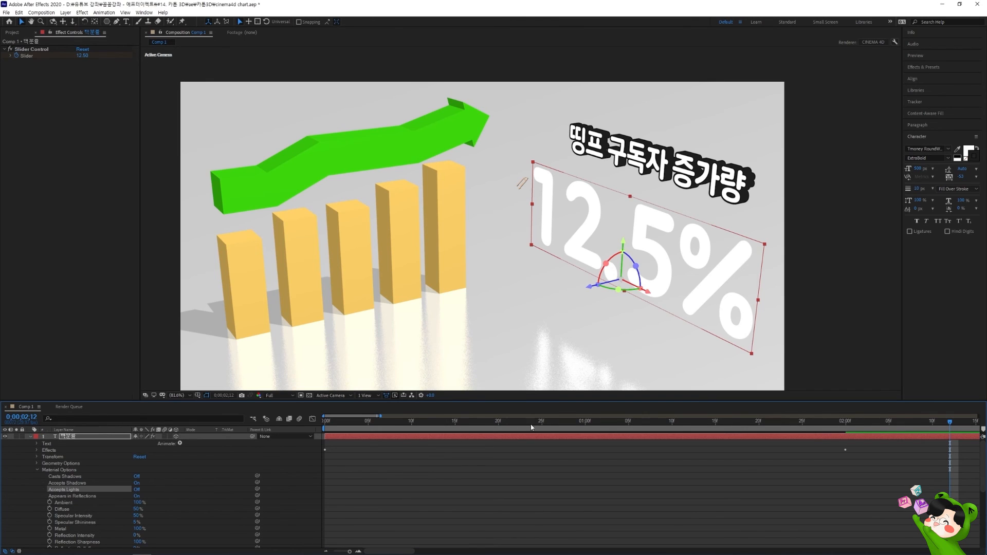
- Check the percentage counter against the title at several times, including 0;00;01;11, 0;00;00;24 and 0;00;01;15
click(681, 423)
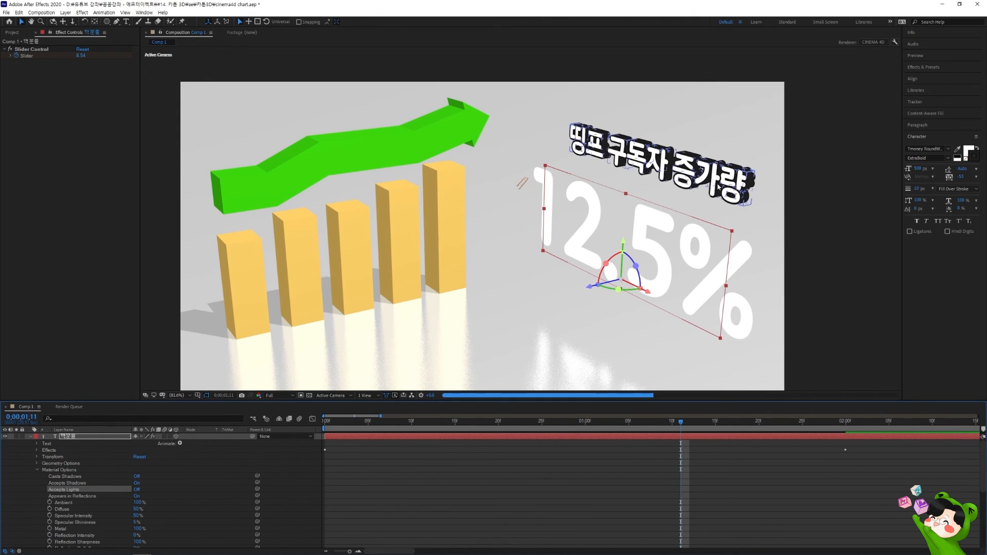
click(579, 143)
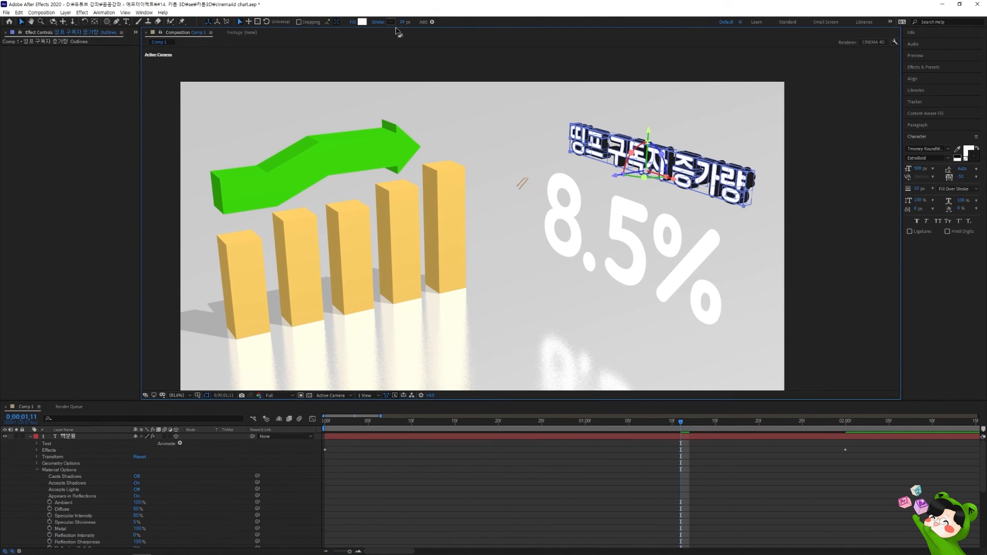
key(u)
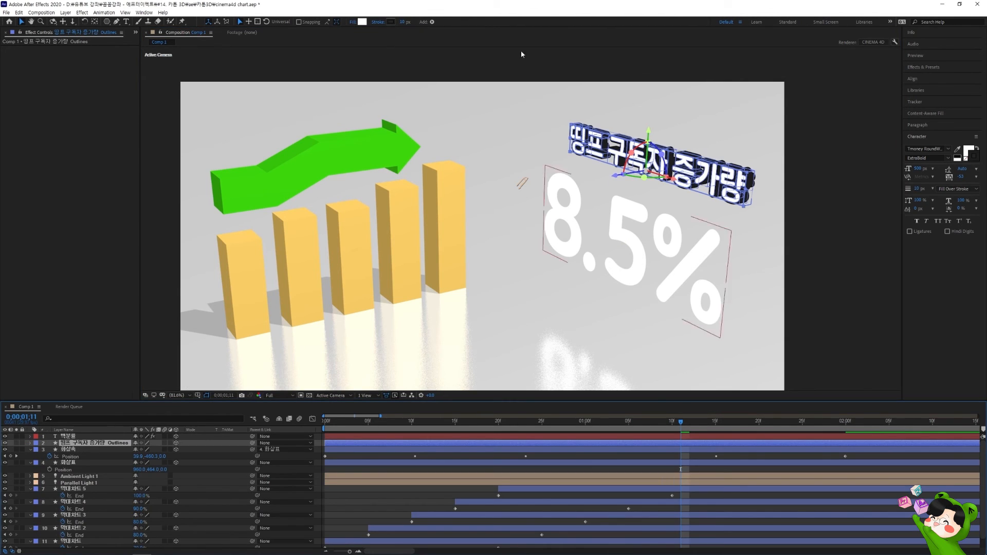
click(85, 437)
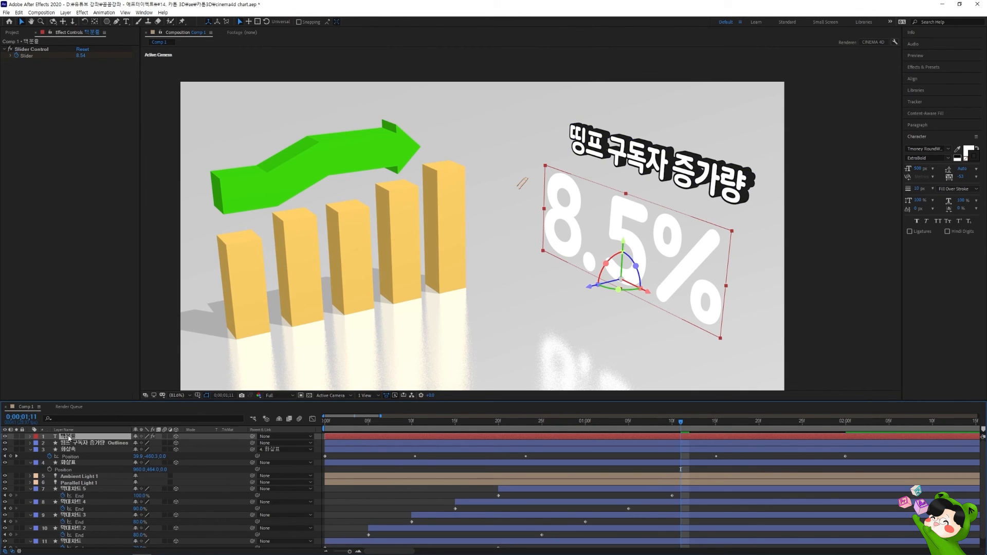
click(621, 424)
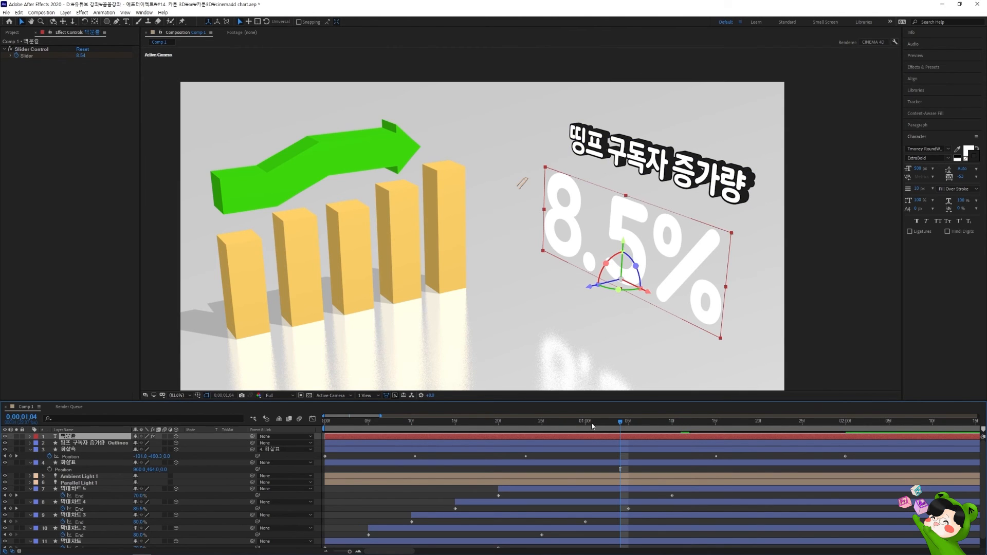
click(532, 425)
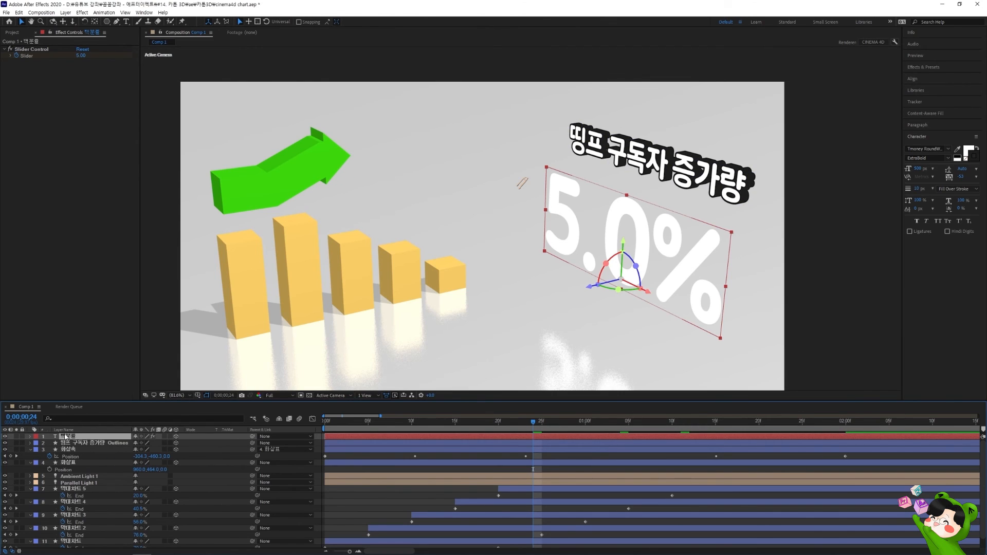
click(715, 423)
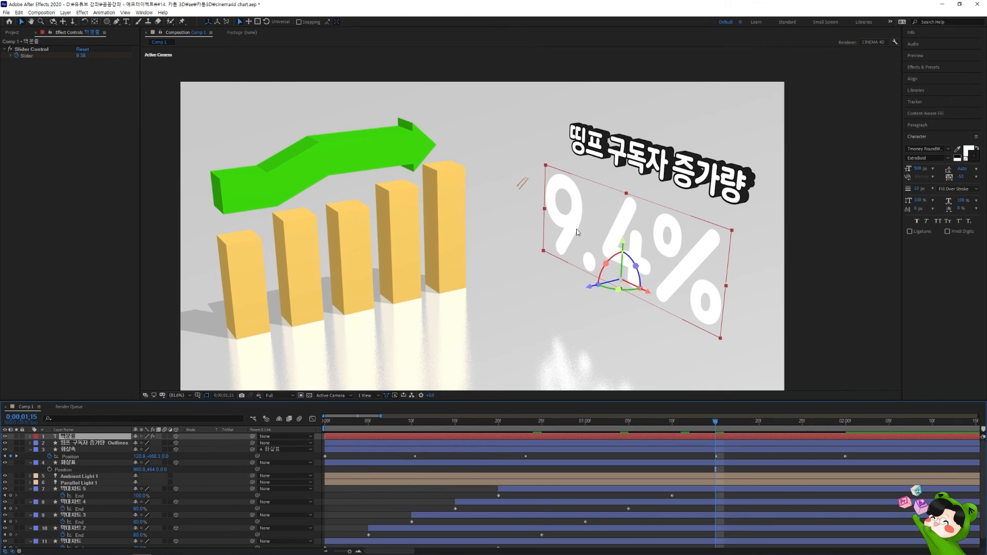
- Set the 백분율 layer's Extrusion Depth to 100 in its Geometry Options
click(31, 437)
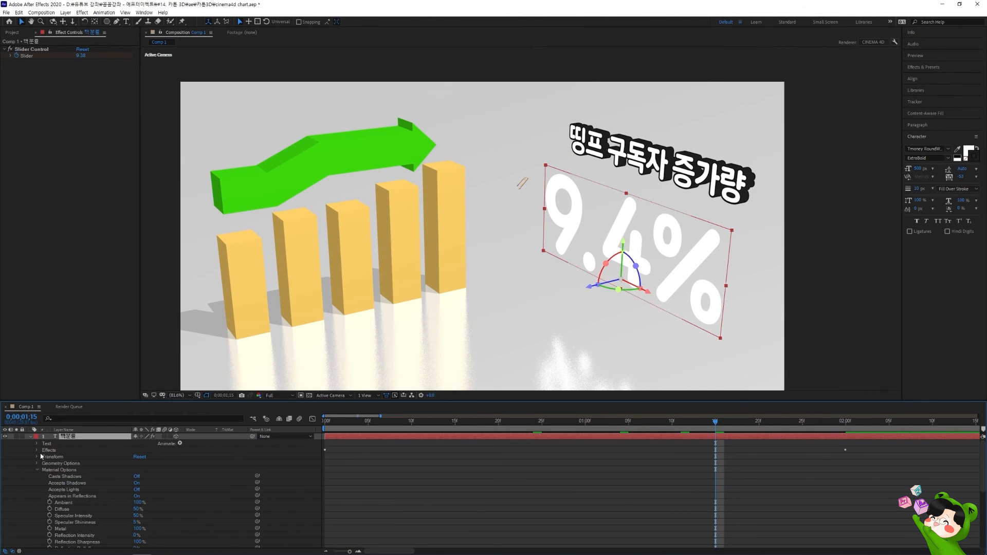
click(36, 470)
click(38, 463)
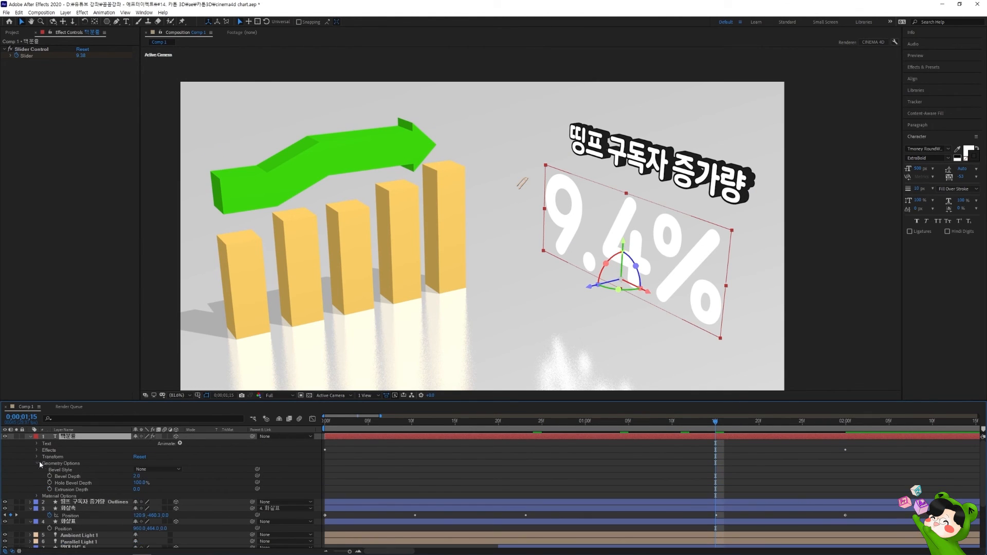
click(134, 489)
key(Return)
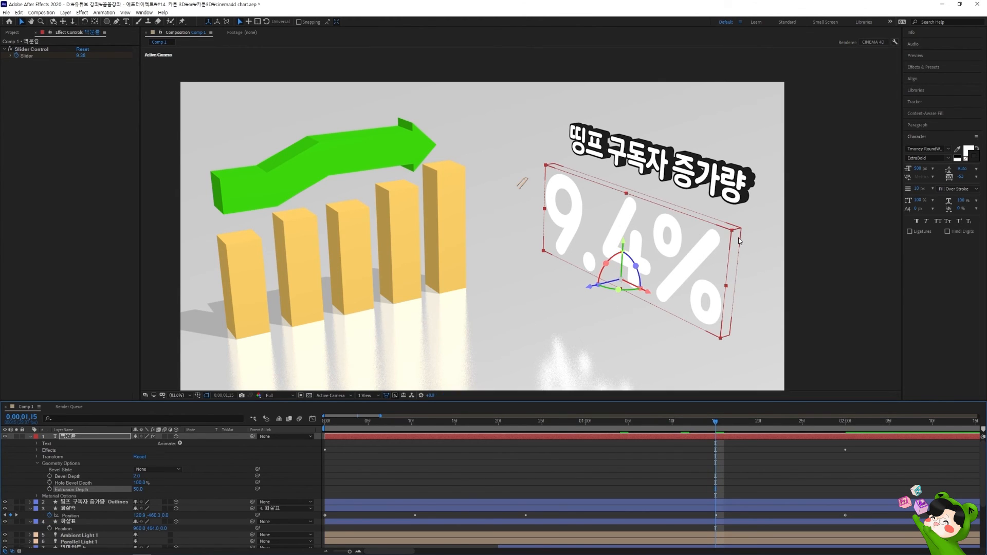
click(137, 489)
text(100)
key(Return)
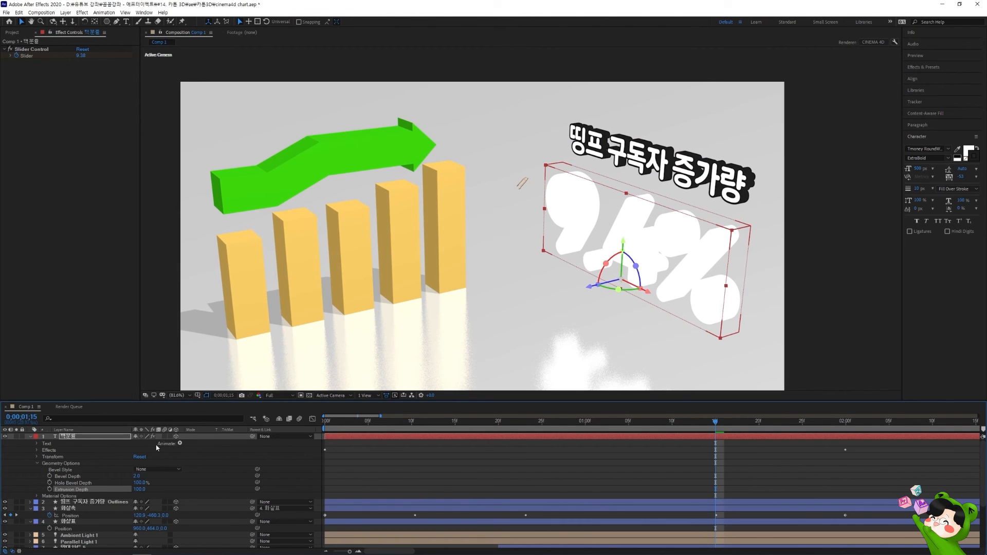
- Add a Side Color RGB text animator to the 백분율 layer
click(43, 436)
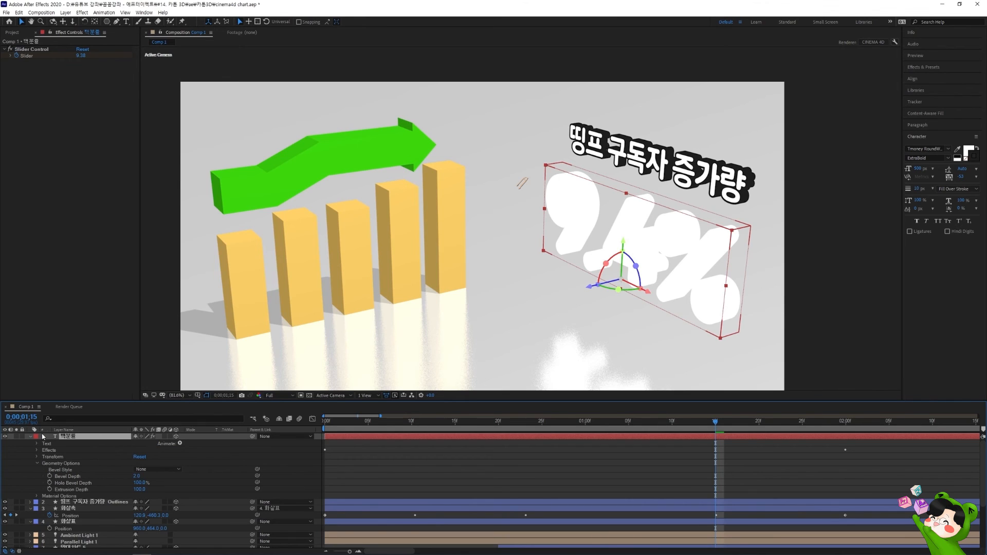
click(181, 443)
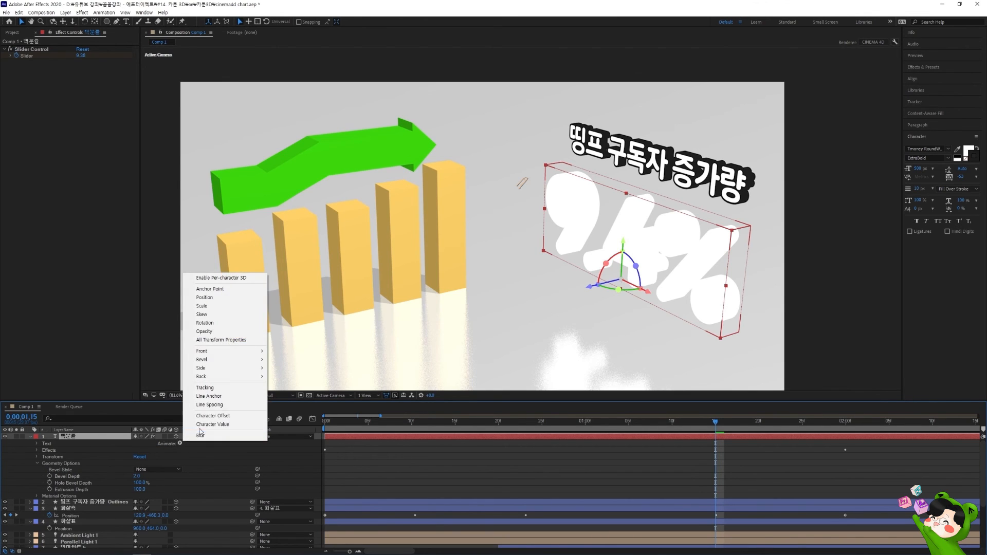
mouse_move(228, 352)
mouse_move(313, 351)
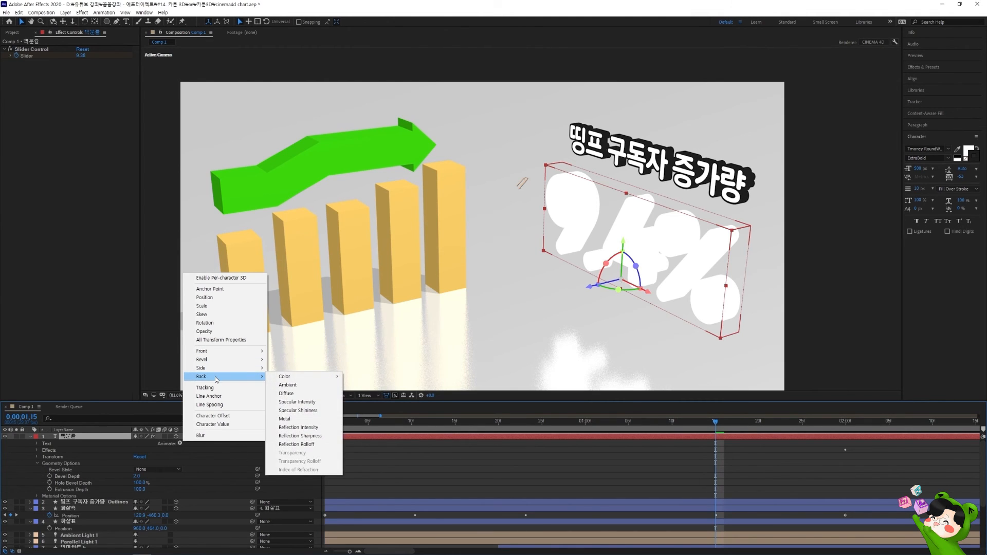
mouse_move(297, 378)
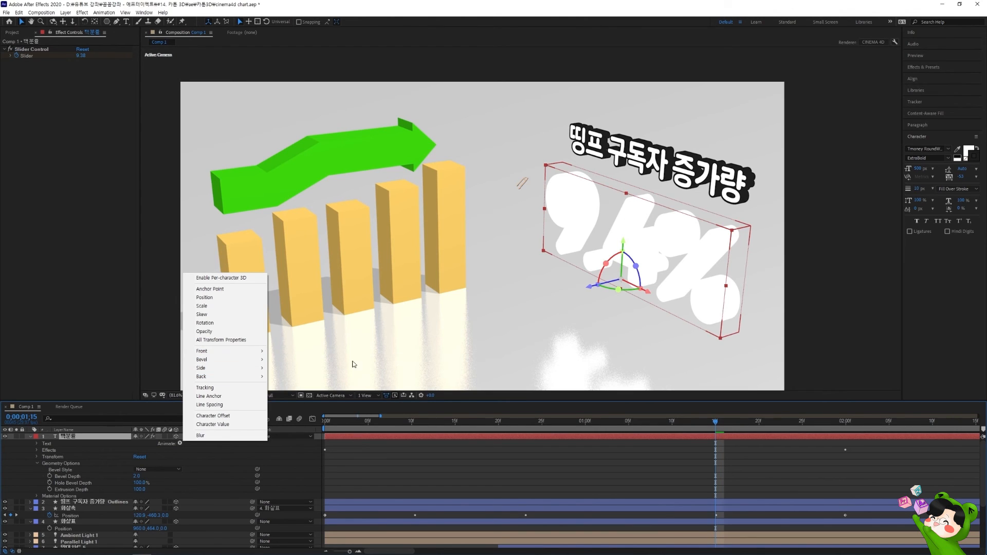
click(181, 445)
click(180, 445)
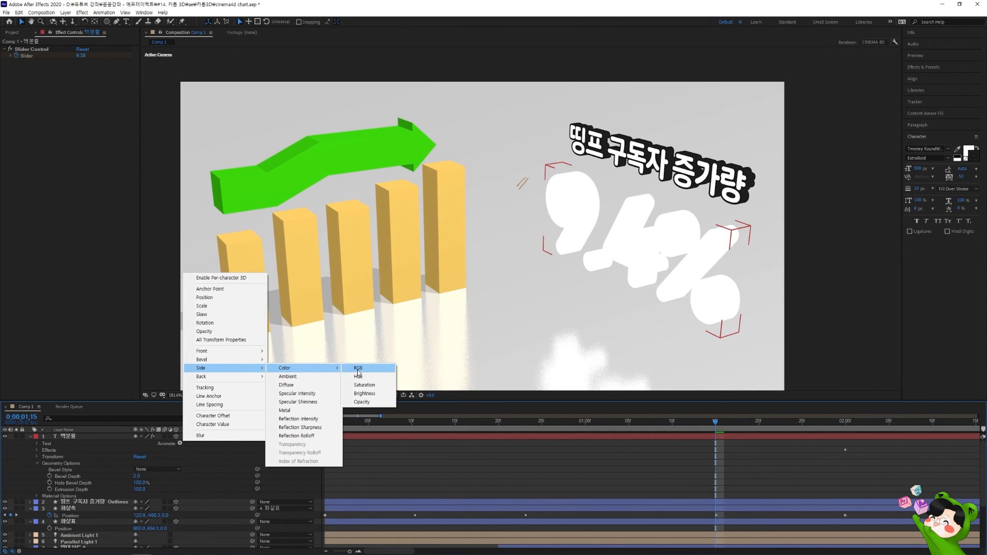
click(359, 368)
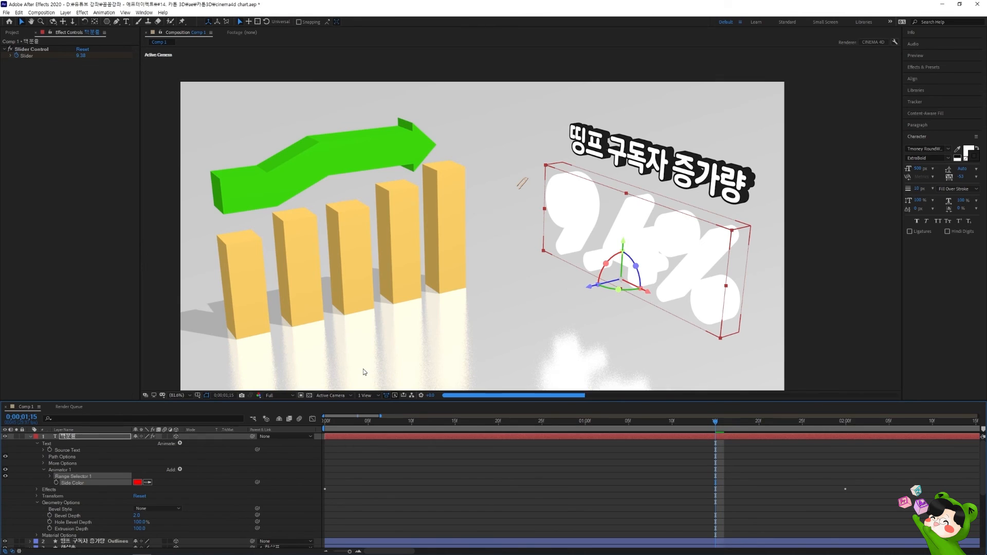
- Set the counter's Side Color to the dark colour of the title's sides by sampling it with the eyedropper
click(148, 483)
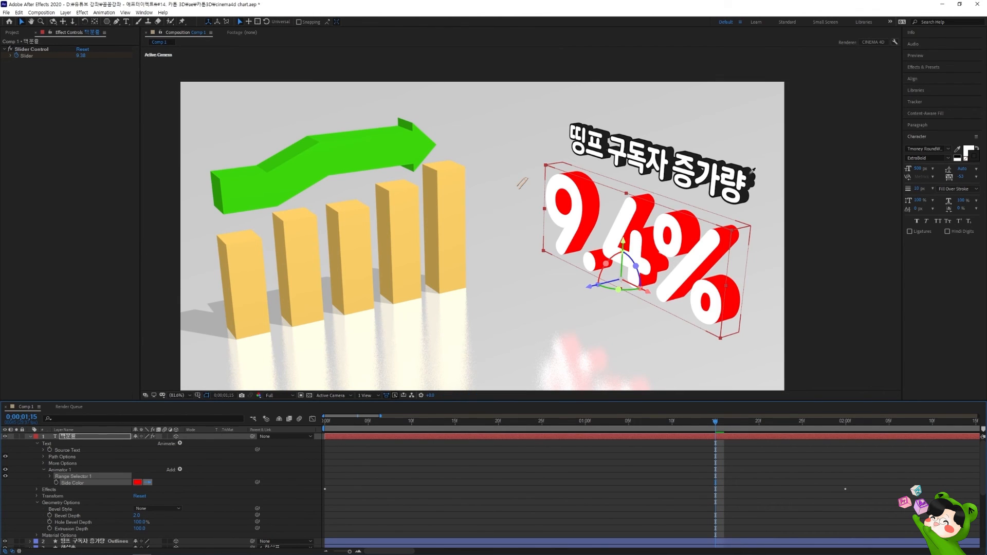
click(624, 260)
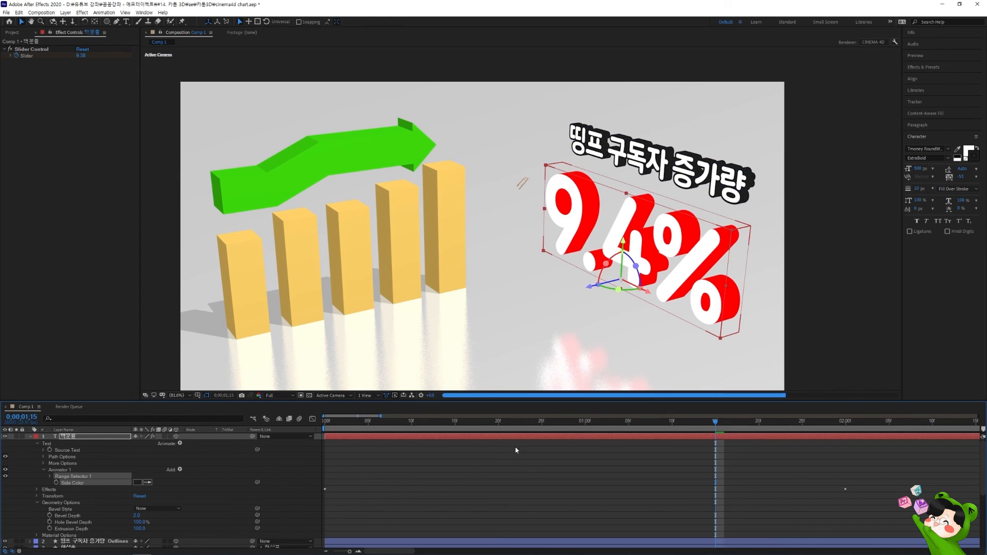
click(446, 478)
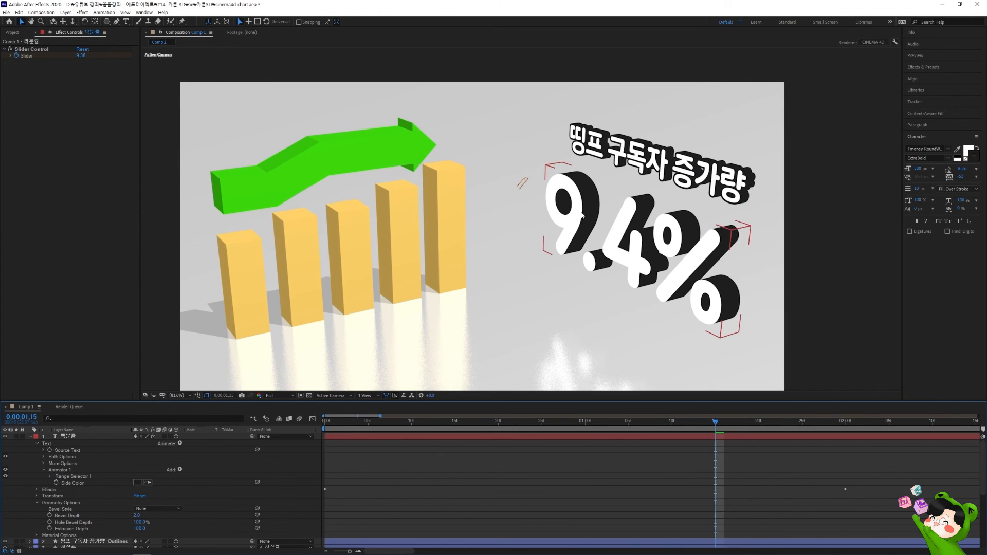
- Set the Bevel Style of the 백분율 layer to Angular
click(566, 242)
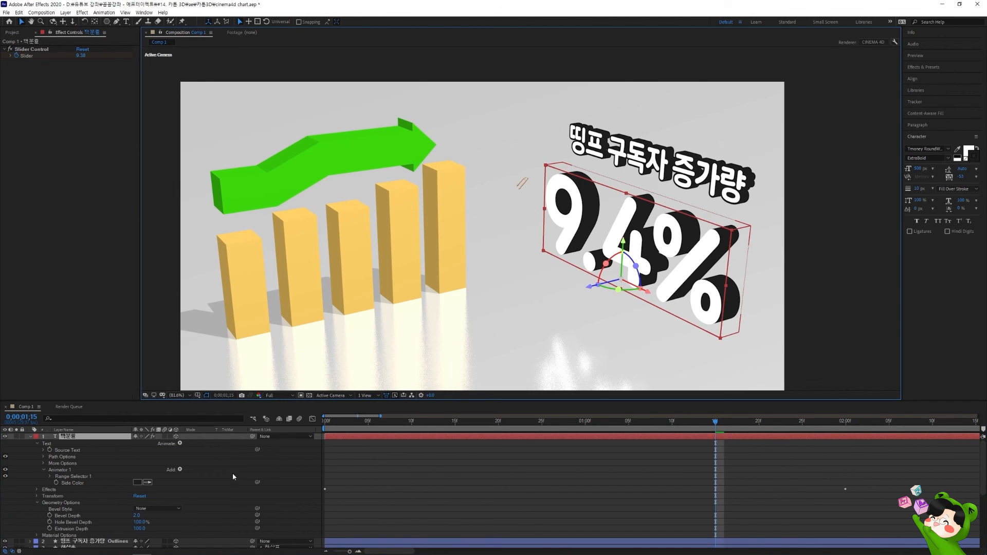
click(161, 510)
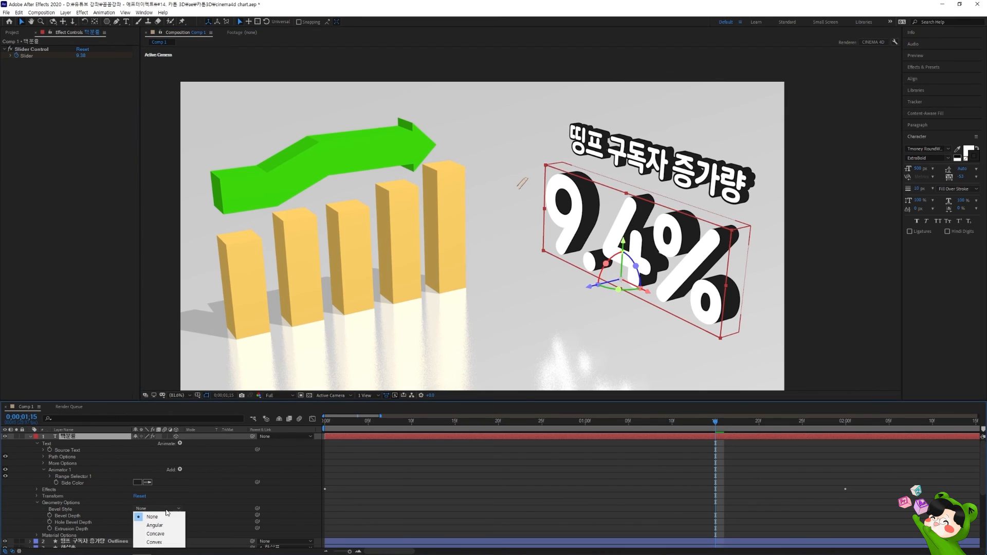
click(148, 515)
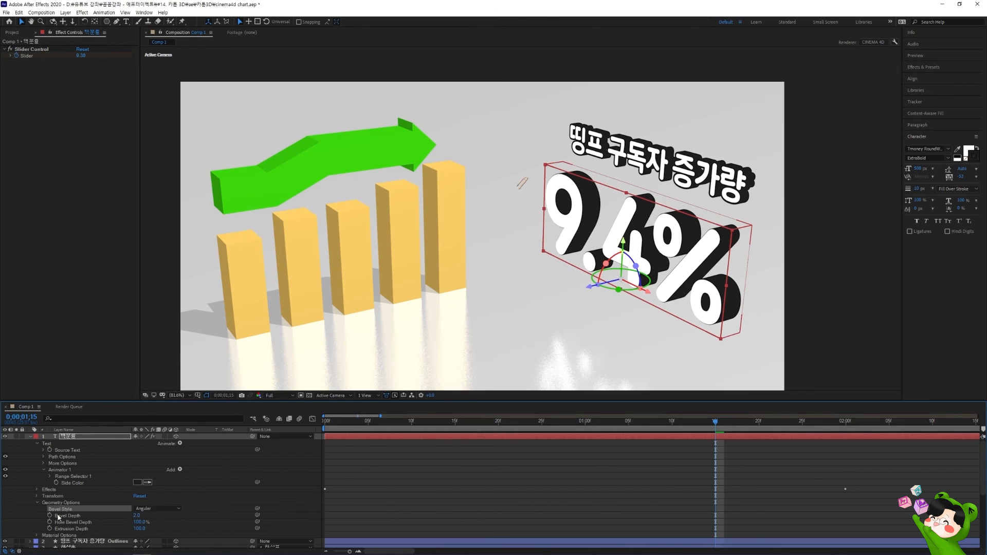
- Set the 백분율 layer's Bevel Depth to 15 in its Geometry Options
click(137, 515)
text(10)
key(Return)
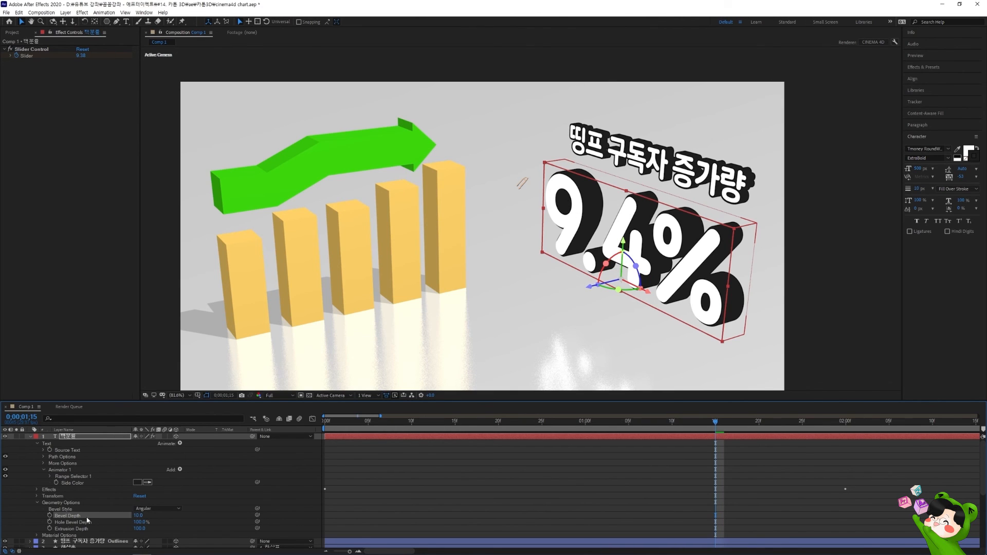
drag(140, 516, 192, 514)
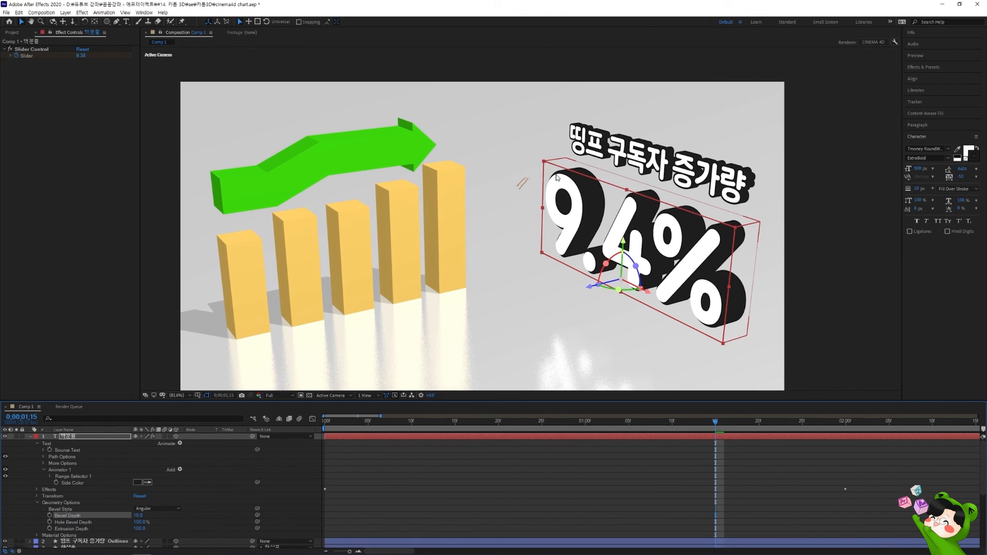
- Add a Bevel Color RGB text animator to the 백분율 layer and sample the dark Side Color swatch for it
click(180, 444)
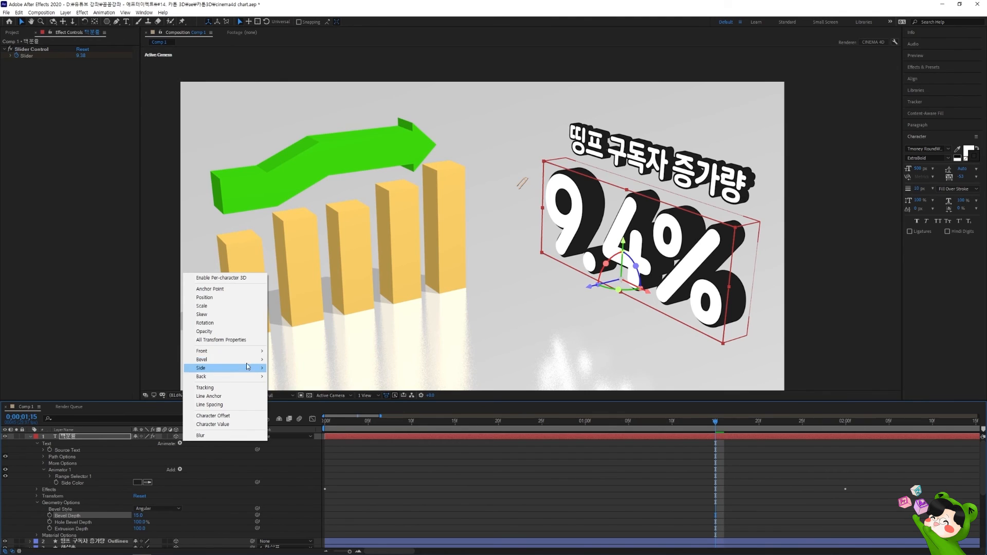
mouse_move(250, 364)
click(363, 362)
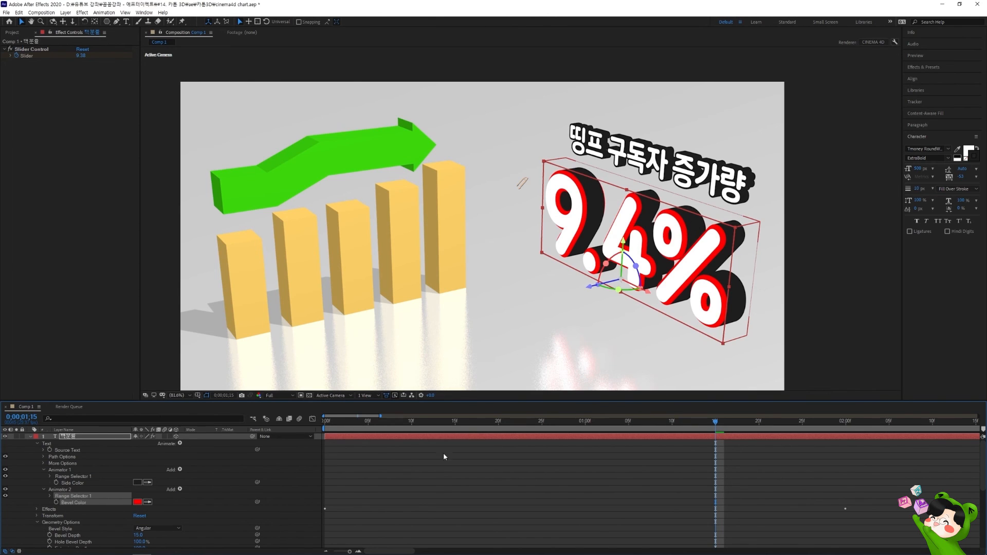
click(148, 502)
click(138, 482)
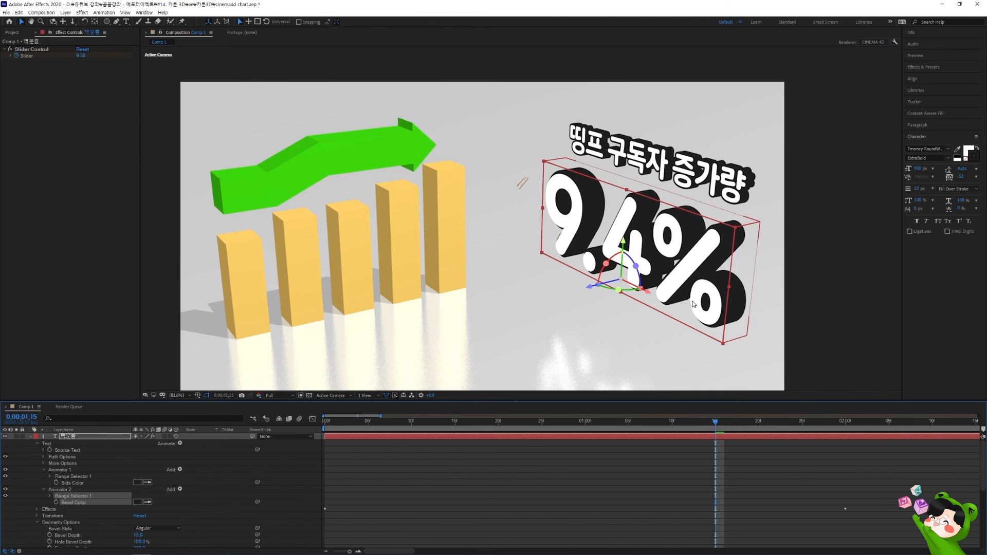
- Reduce the 백분율 layer's Extrusion Depth to 70 and deselect the layer
scroll(75, 520, down, 3)
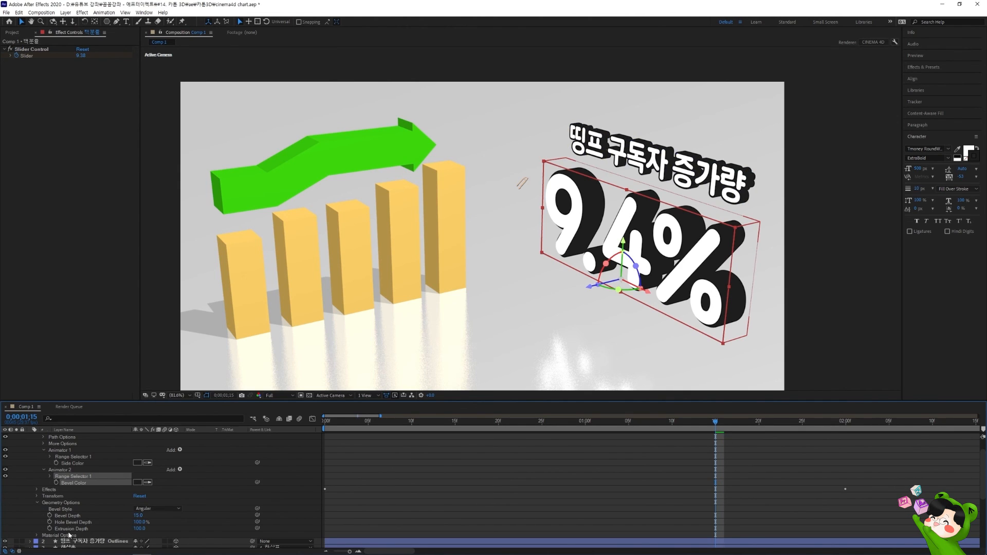
click(138, 528)
text(70)
key(Return)
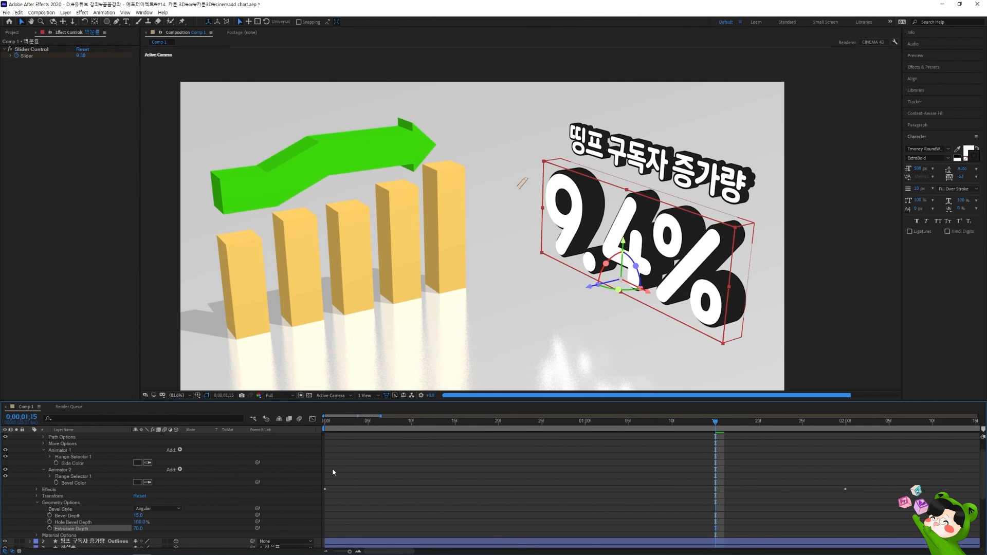
key(F2)
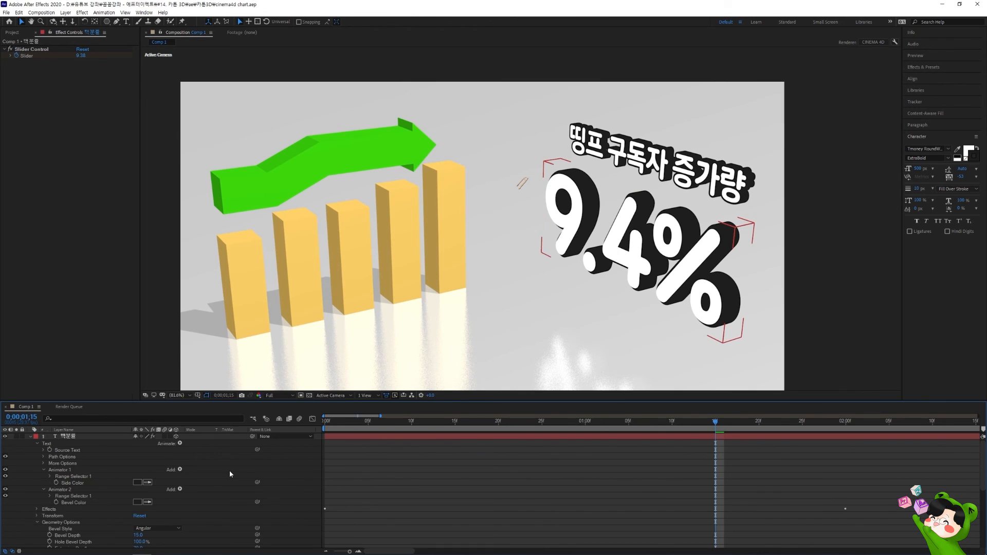
- Add Position keyframes to both the 백분율 layer and the title outlines layer and place them at 1 second
key(u)
key(u)
click(87, 443)
shift+click(695, 212)
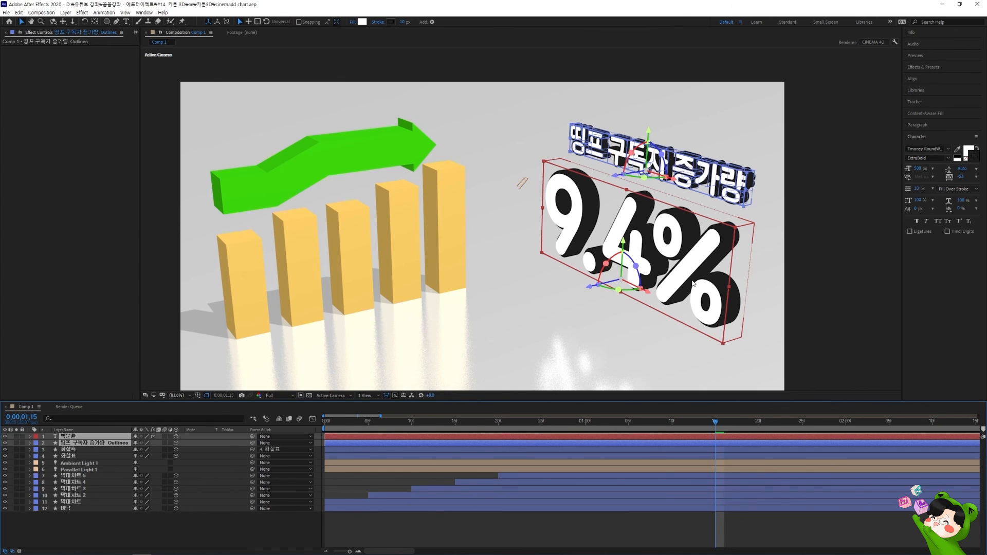
scroll(410, 435, down, 3)
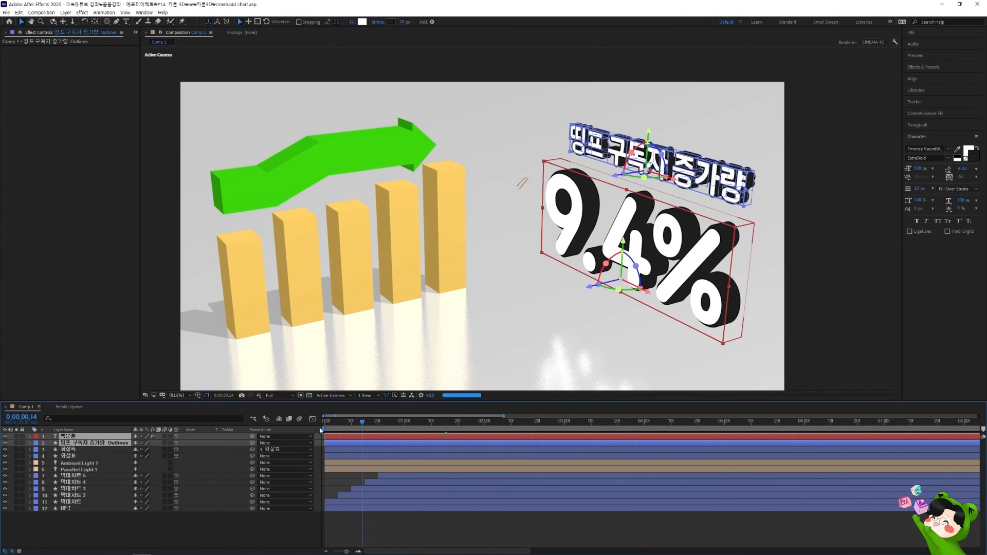
key(Home)
key(p)
key(alt+shift+p)
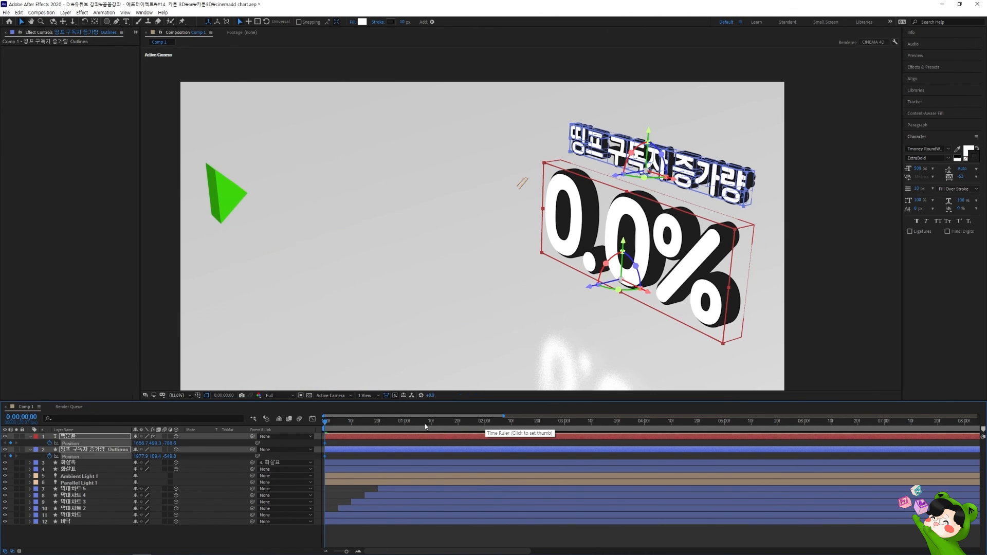
click(404, 426)
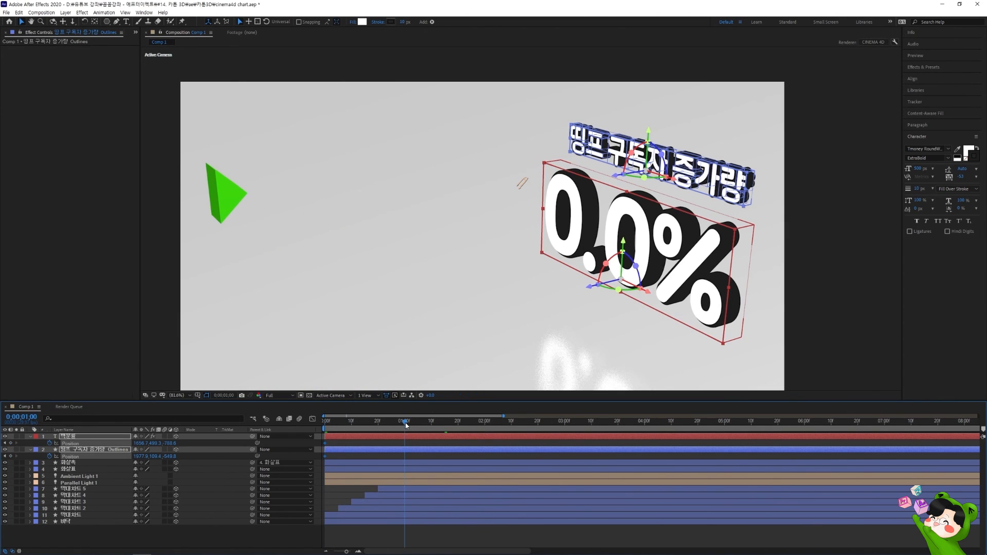
drag(325, 443, 310, 427)
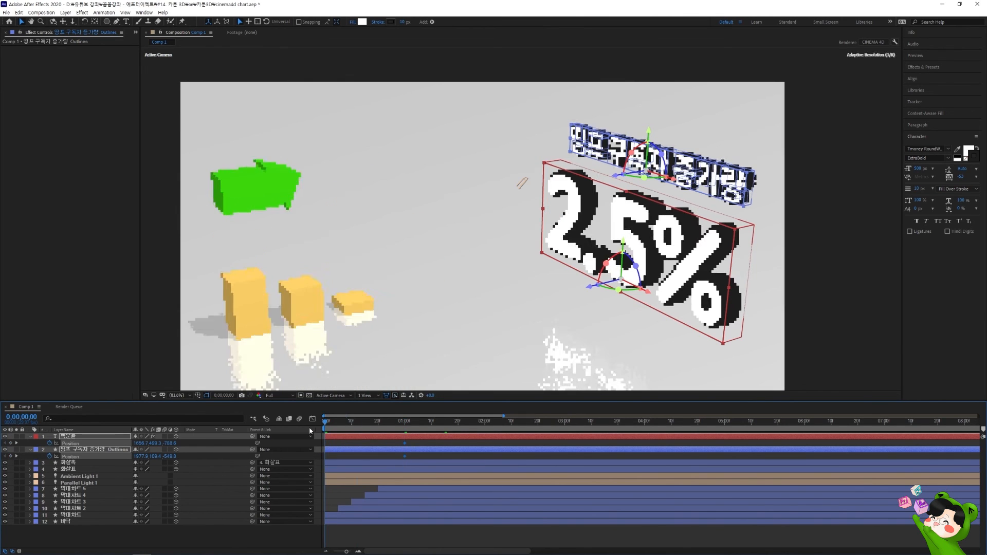
- At 0 seconds, move the title and counter together along Z out of the frame, with the counter at about Z -2324
drag(649, 294, 840, 339)
key(comma)
key(comma)
drag(755, 340, 782, 387)
click(781, 387)
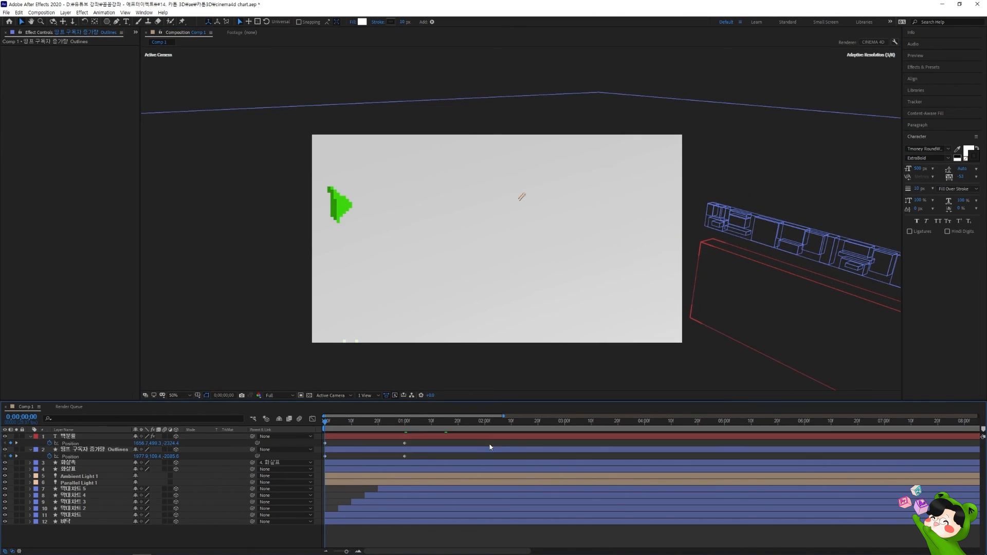
- Shape the speed graph of both layers' Position keyframes so the slide-in starts fast and eases to a stop
click(360, 437)
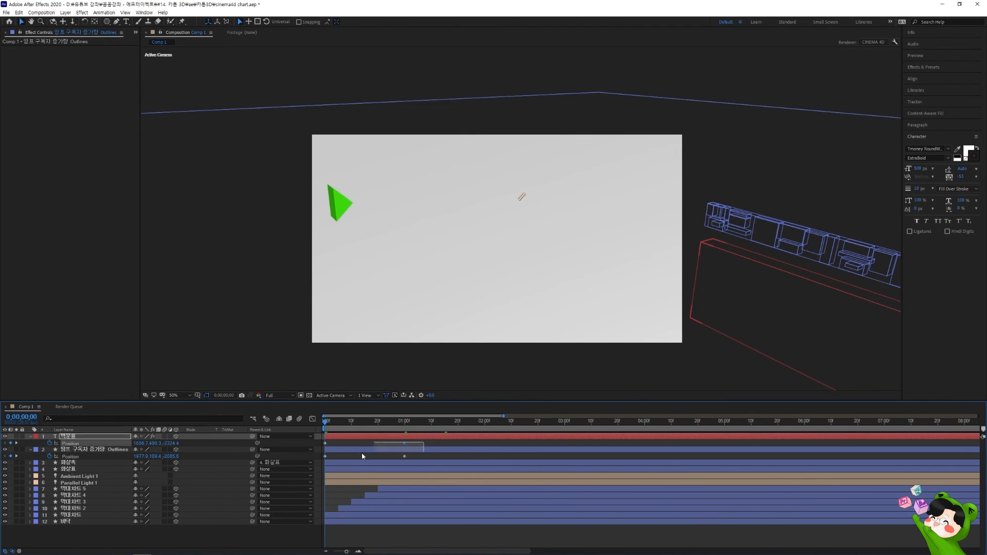
shift+click(362, 451)
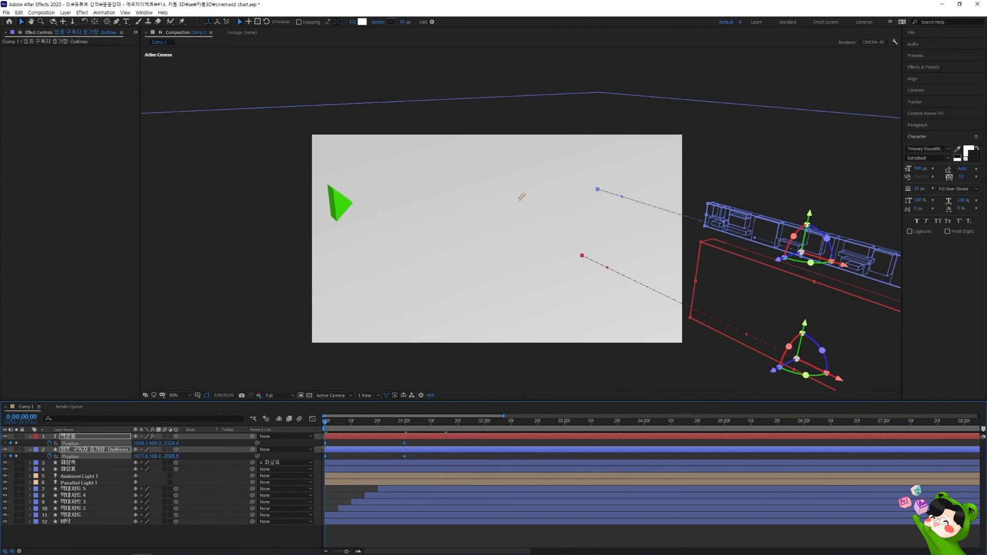
click(312, 419)
drag(453, 486, 329, 527)
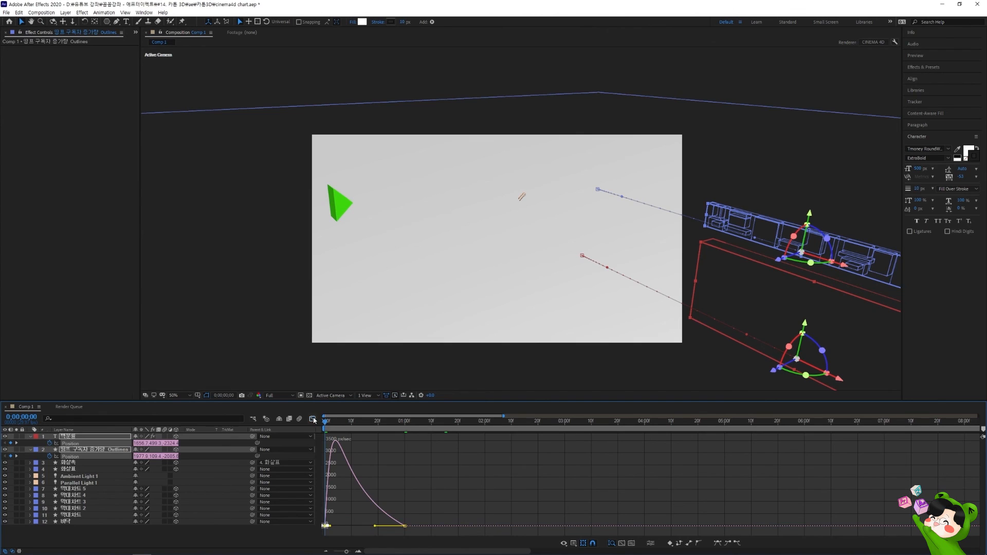
key(shift+F3)
key(F2)
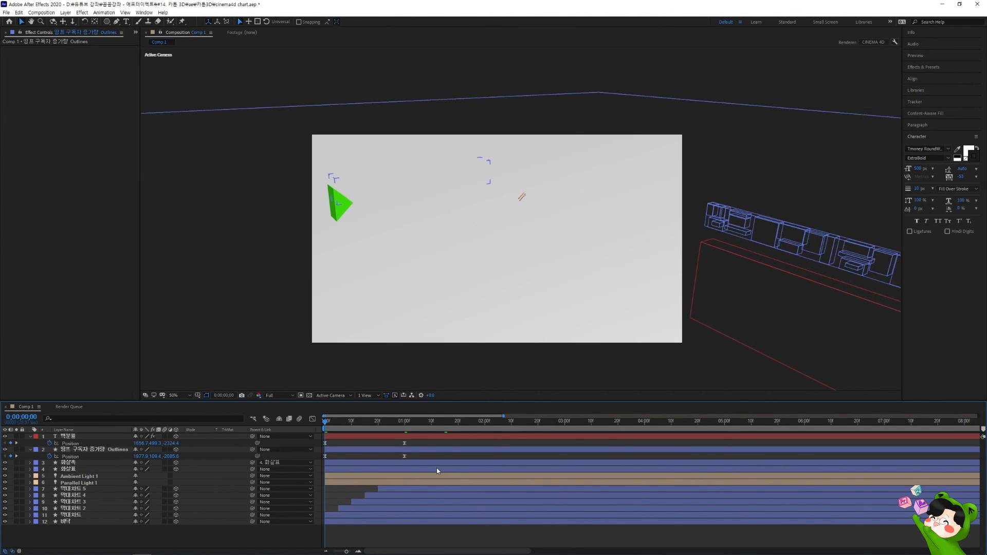
- Shift the 백분율 layer in time so it starts at frame 10
key(u)
scroll(424, 464, down, 1)
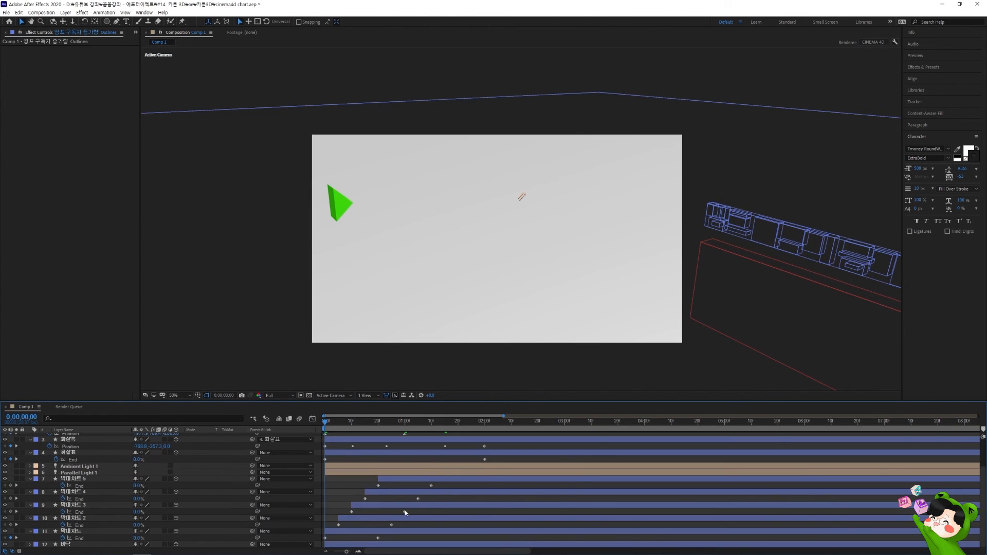
scroll(419, 468, up, 1)
scroll(417, 476, down, 1)
scroll(417, 481, up, 1)
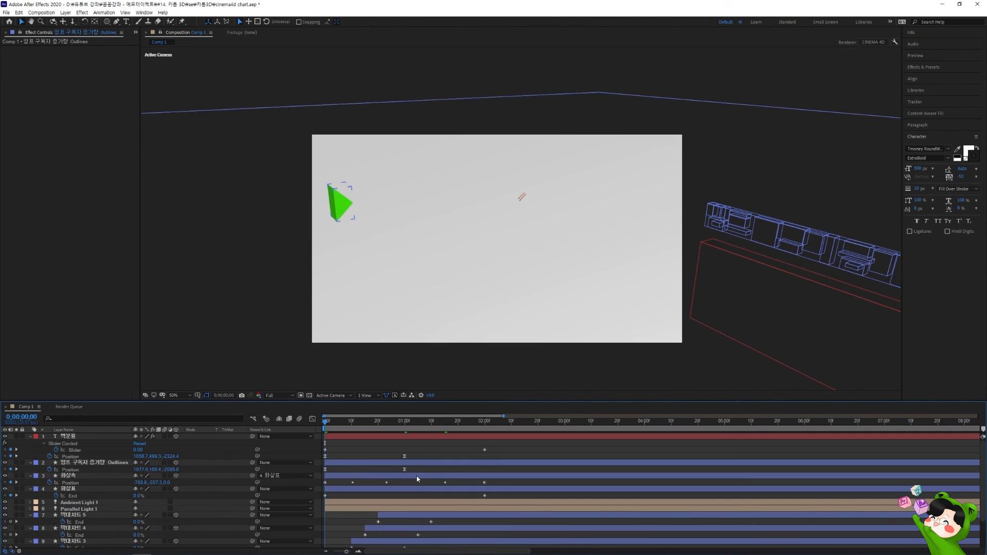
key(u)
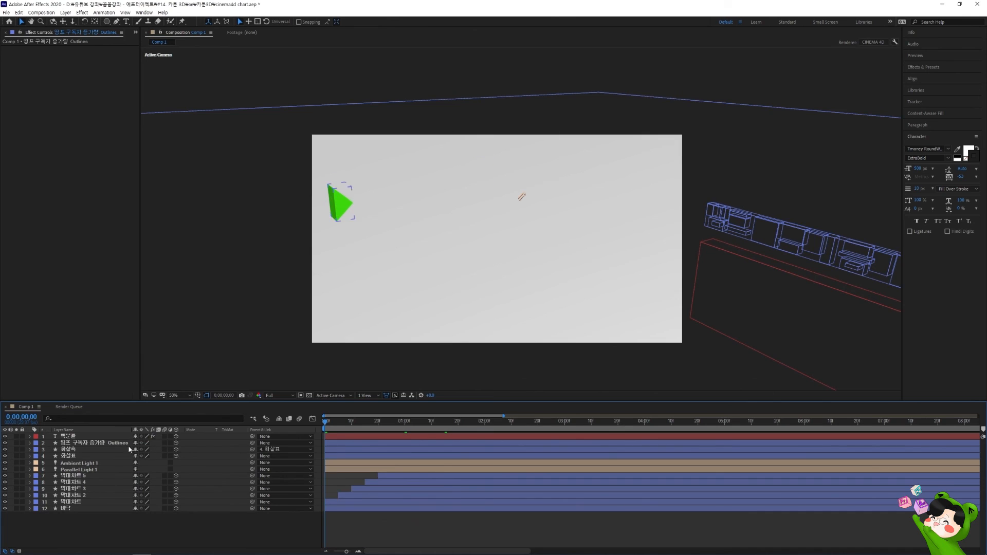
click(350, 437)
drag(352, 437, 363, 439)
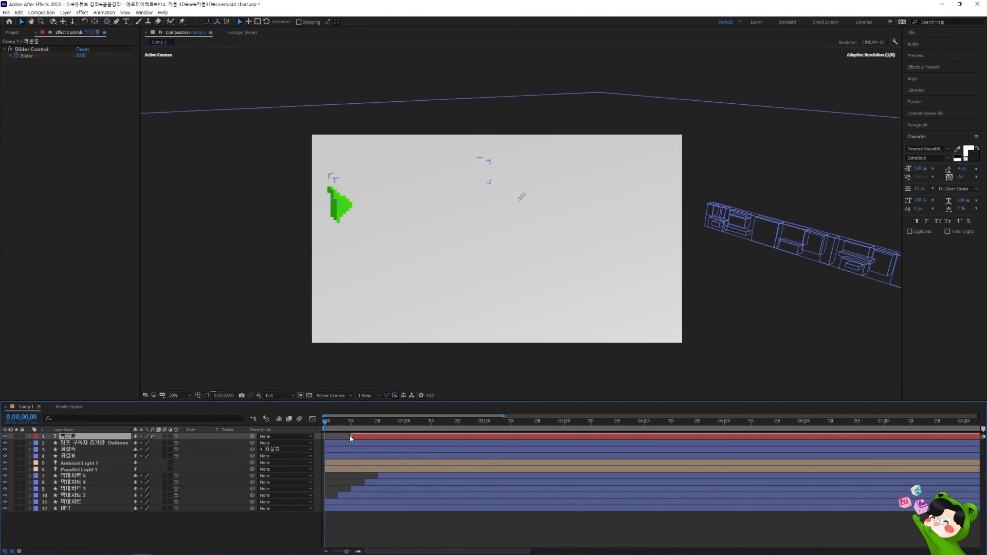
- Lower the composition's preview resolution to Quarter and play back the complete chart, title and counter animation
click(273, 363)
scroll(286, 363, up, 3)
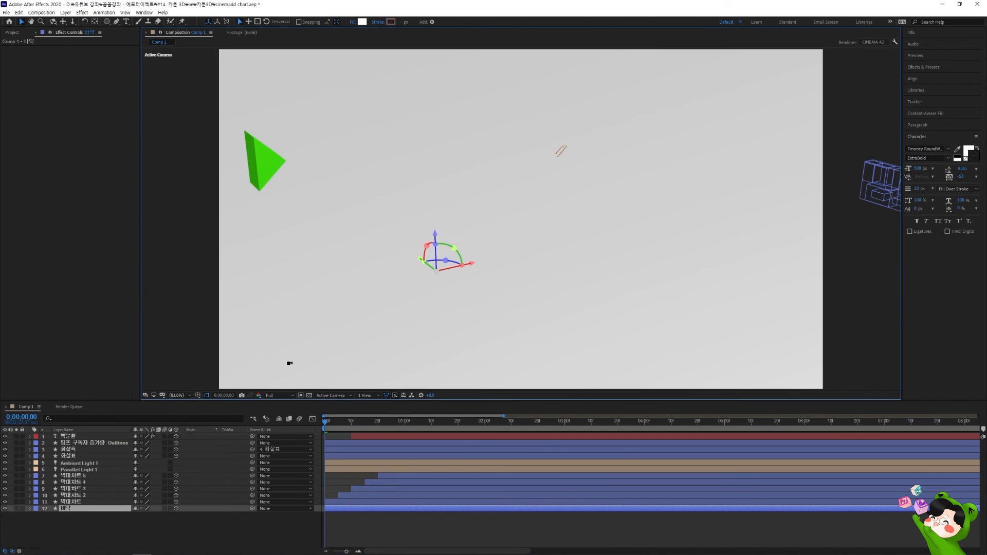
click(277, 395)
click(278, 441)
click(465, 532)
key(space)
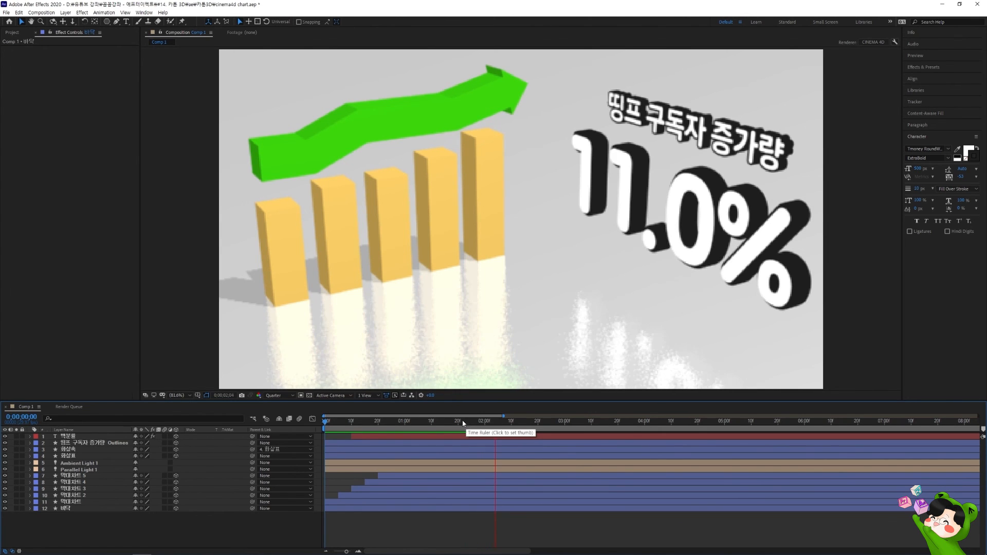
key(space)
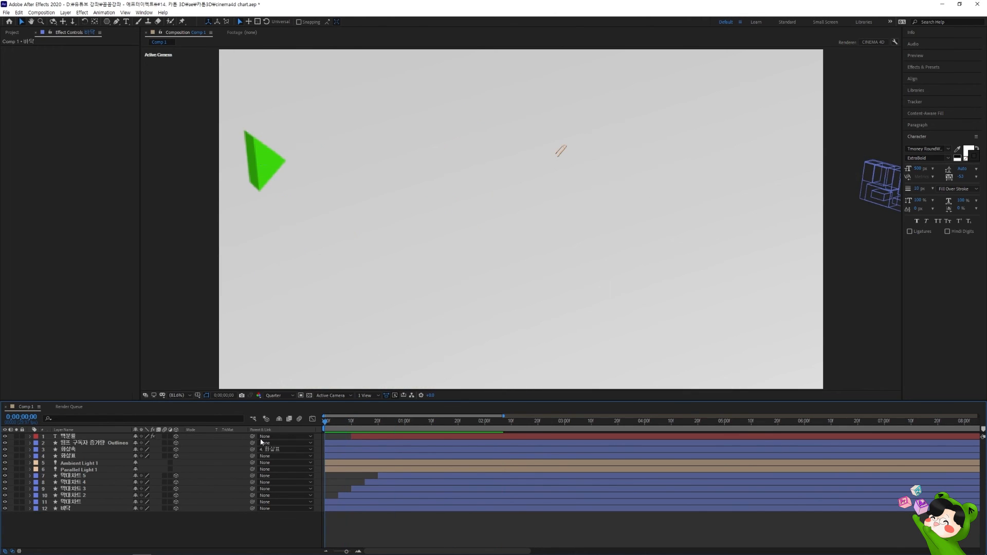
key(space)
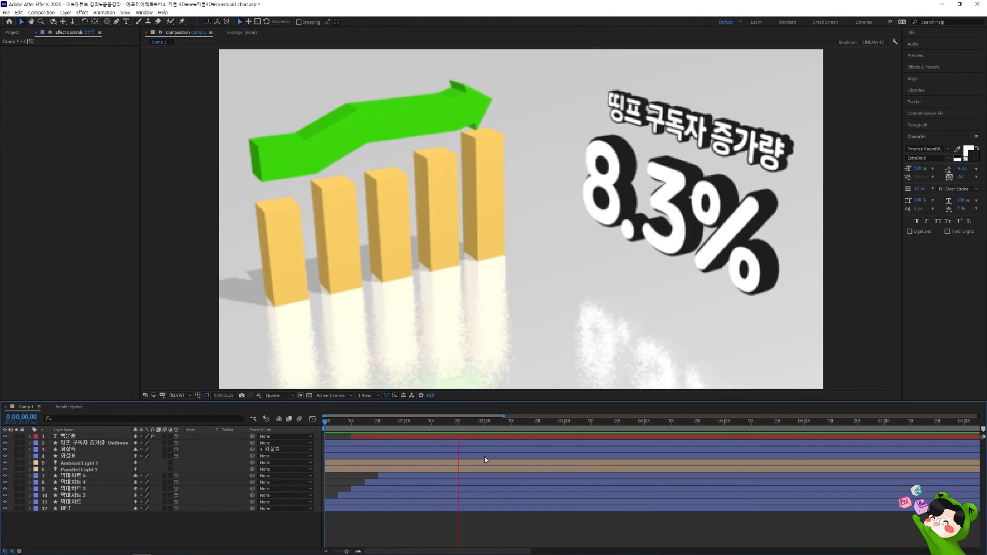
key(space)
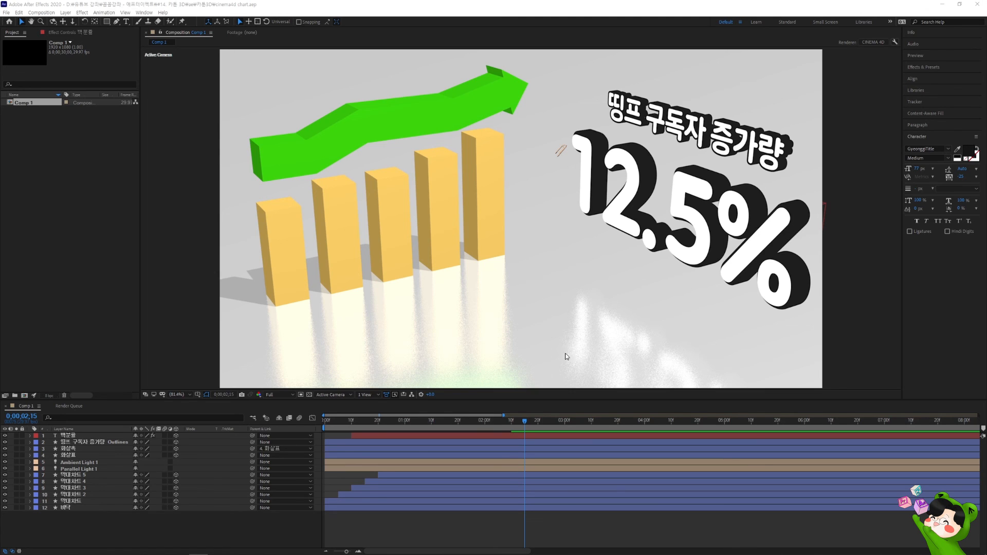
- Create a two-node camera named Camera 1 with the 35mm preset
right_click(234, 523)
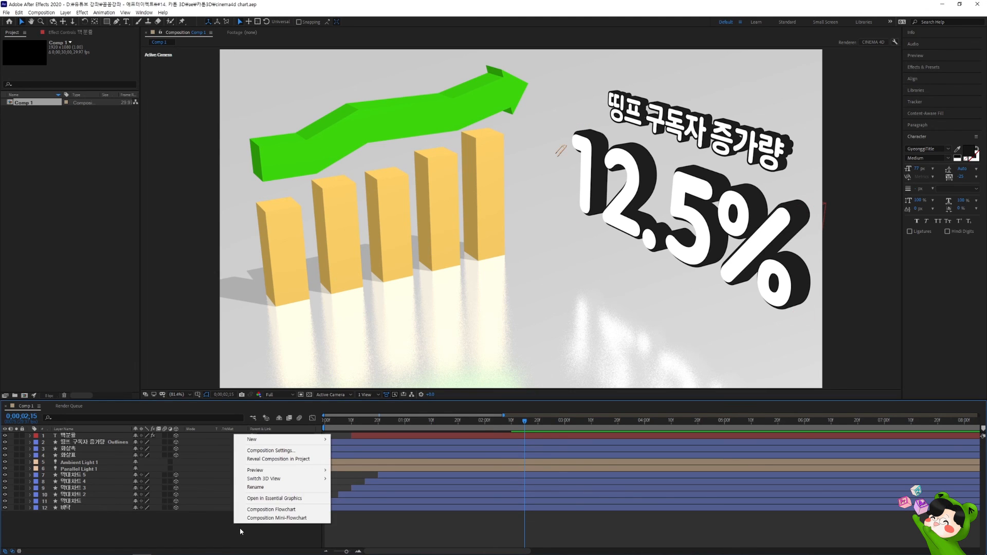
click(210, 533)
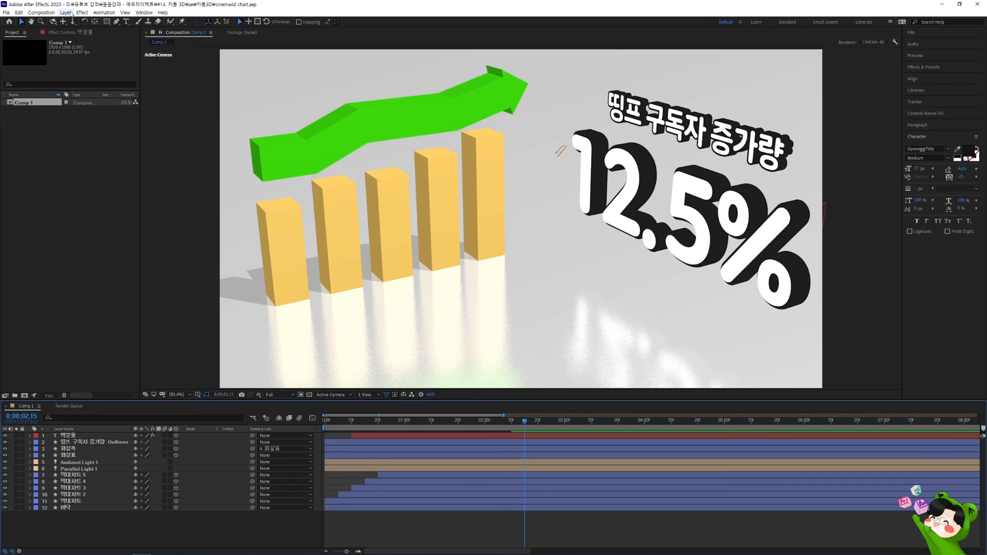
click(68, 12)
mouse_move(75, 22)
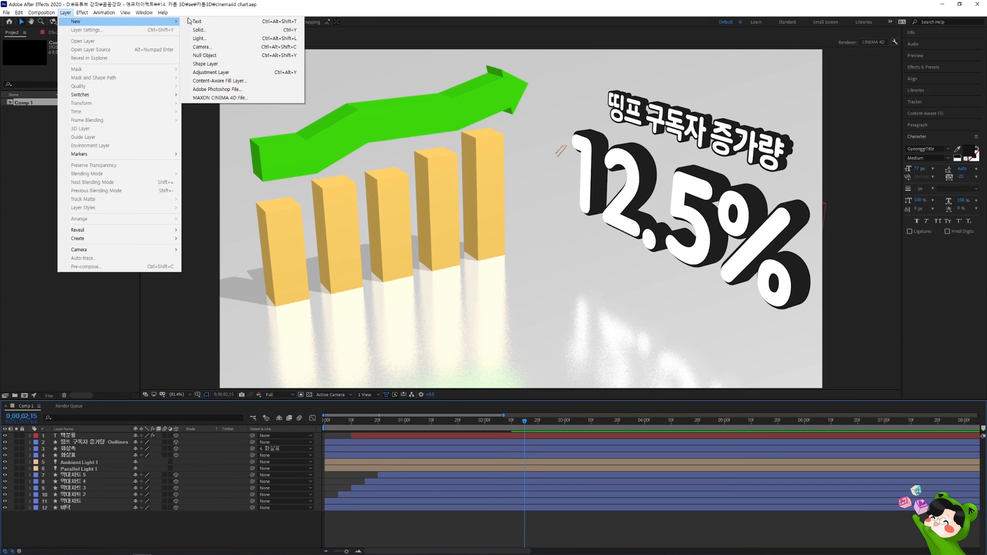
click(208, 47)
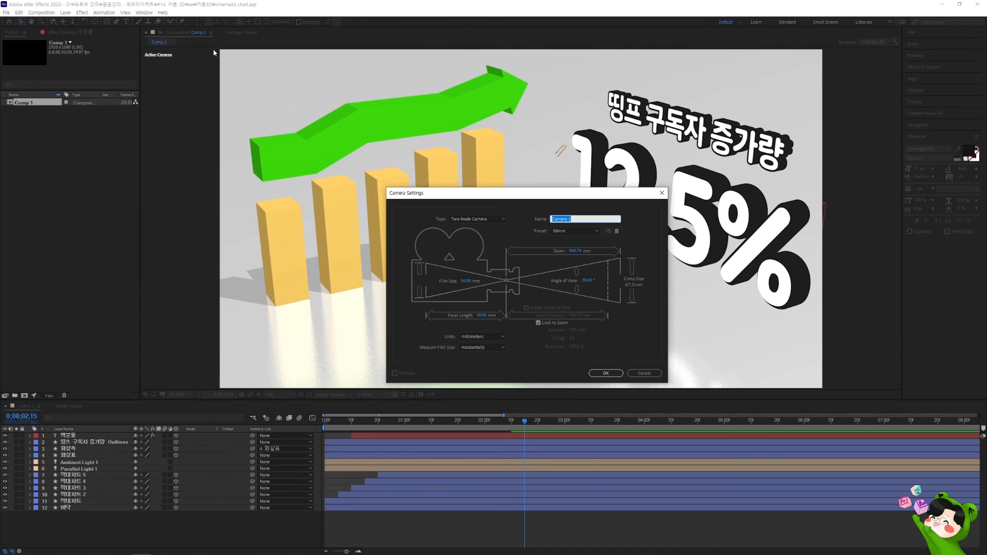
click(565, 232)
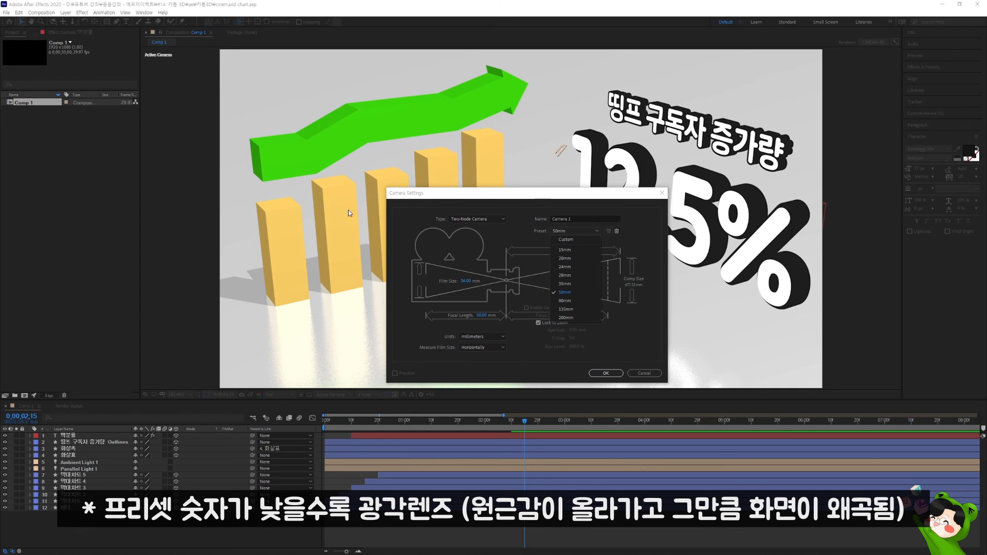
click(566, 284)
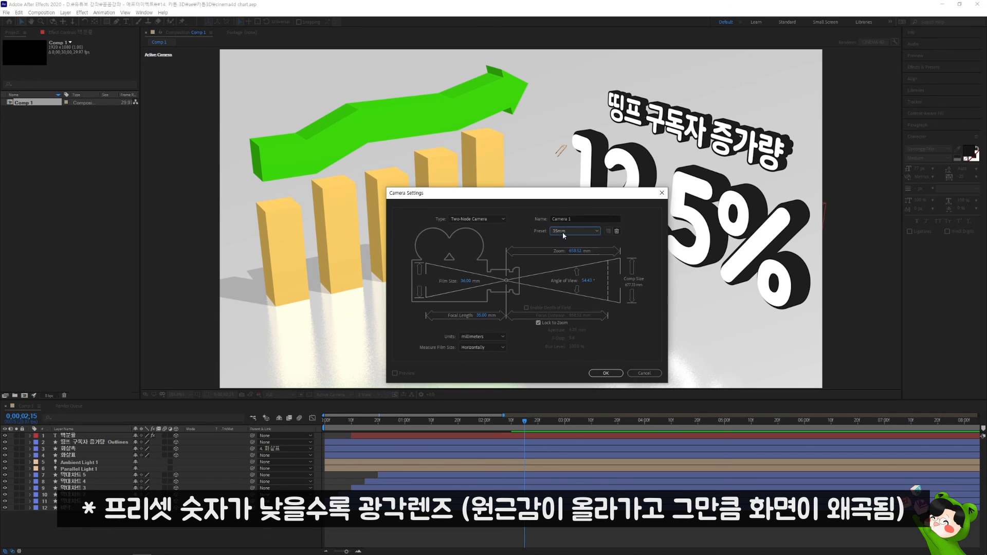
click(612, 372)
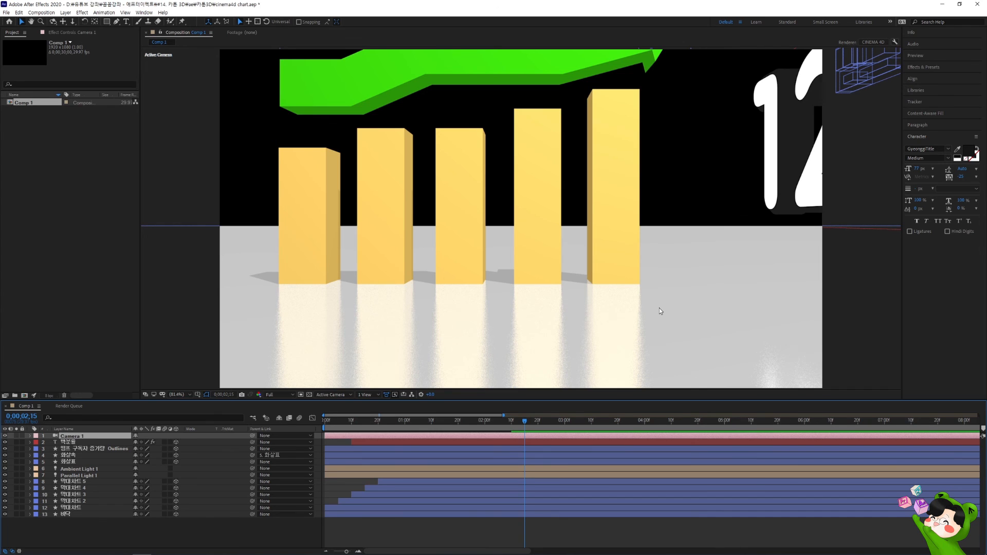
- Orbit, pan and dolly Camera 1 to an elevated angled view that frames the bars, arrow, title and 12.5% text together
key(c)
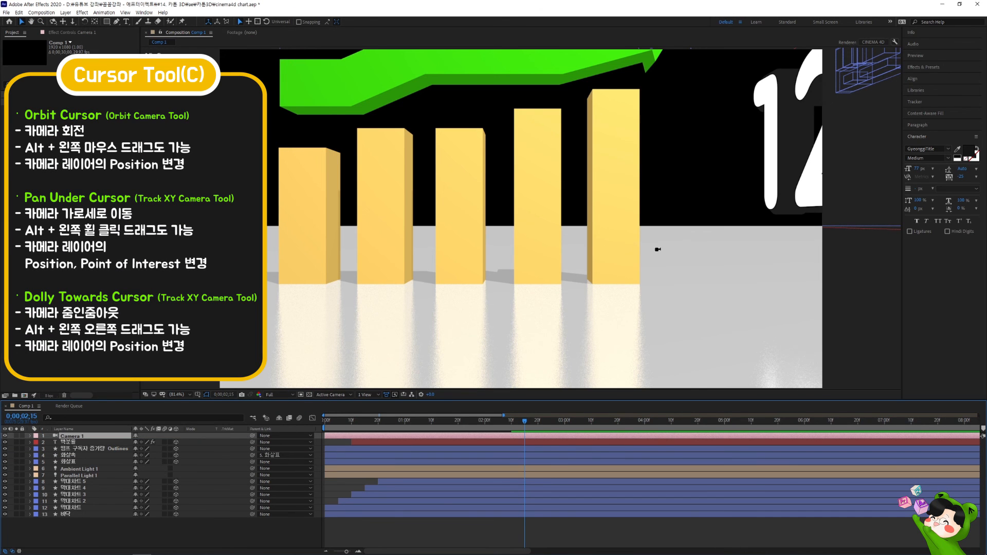
drag(659, 246, 609, 272)
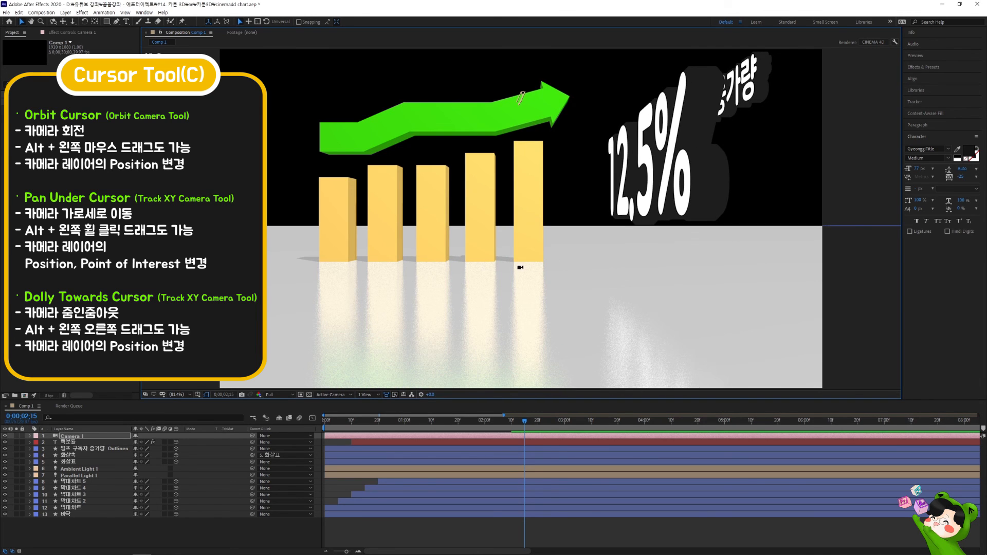
drag(522, 269, 571, 298)
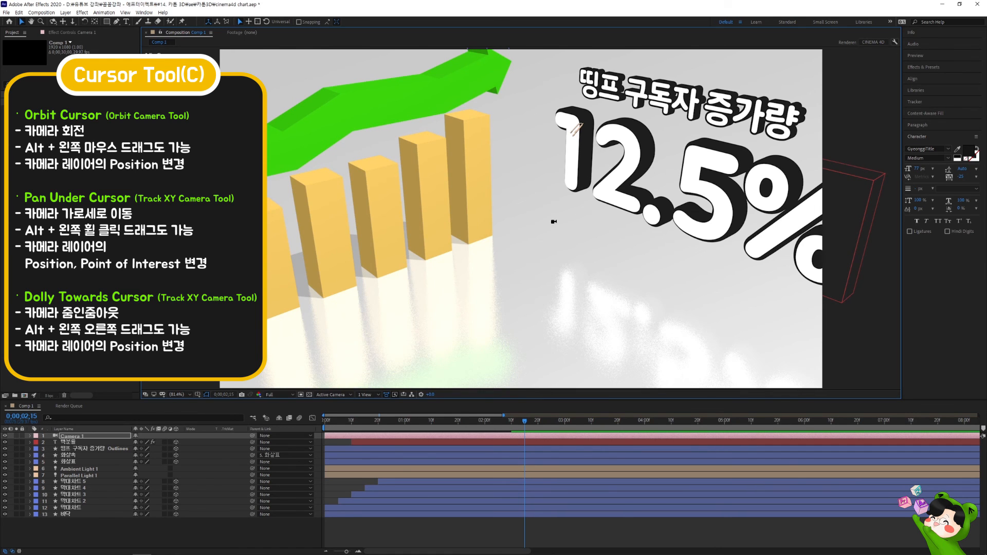
drag(554, 221, 557, 275)
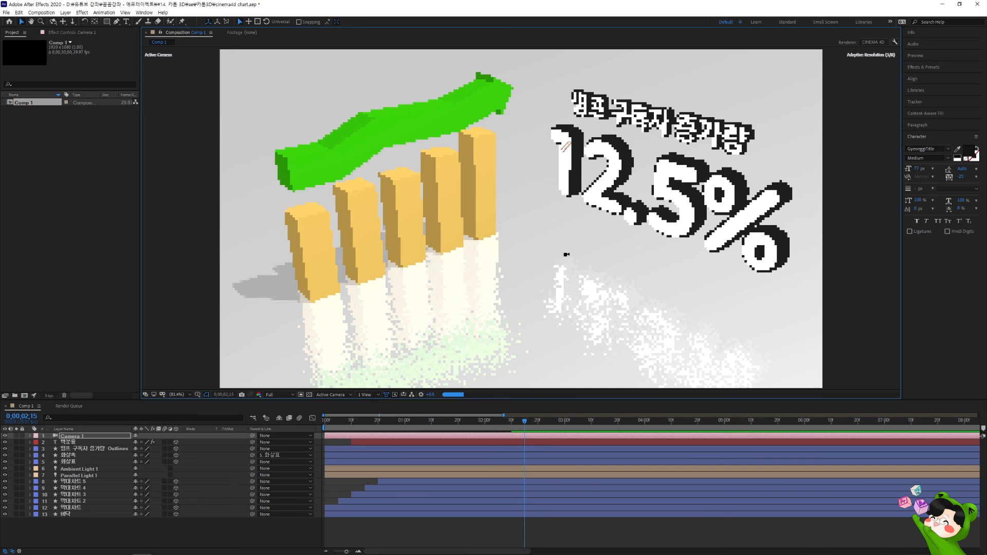
drag(556, 254, 555, 249)
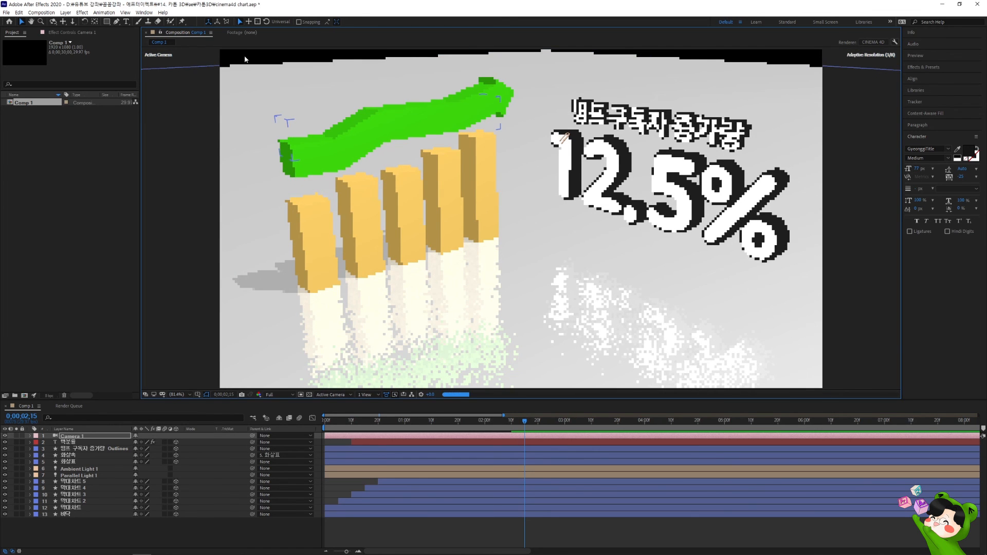
drag(550, 225, 603, 205)
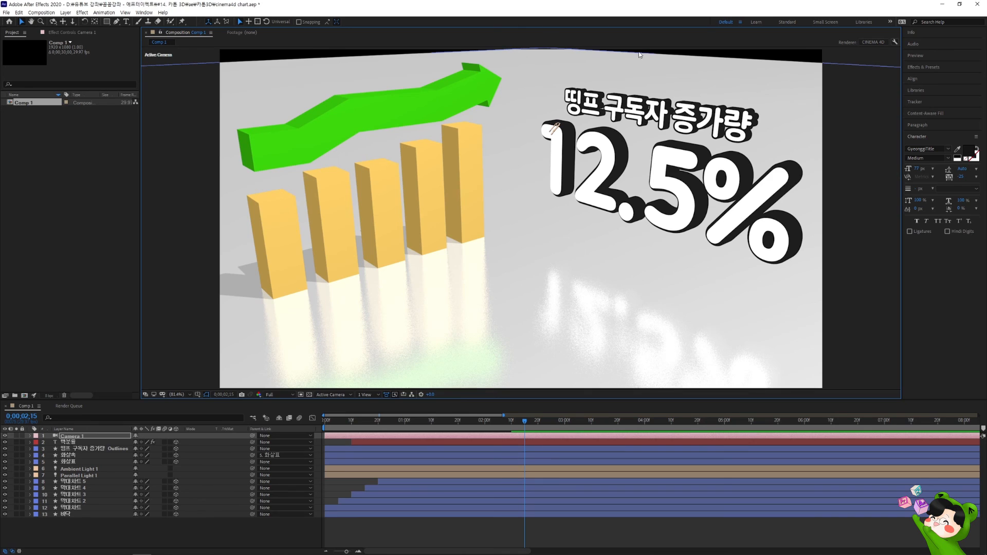
- Extend the back edge of the 바닥 floor layer until it covers the black gap behind the chart
key(comma)
key(comma)
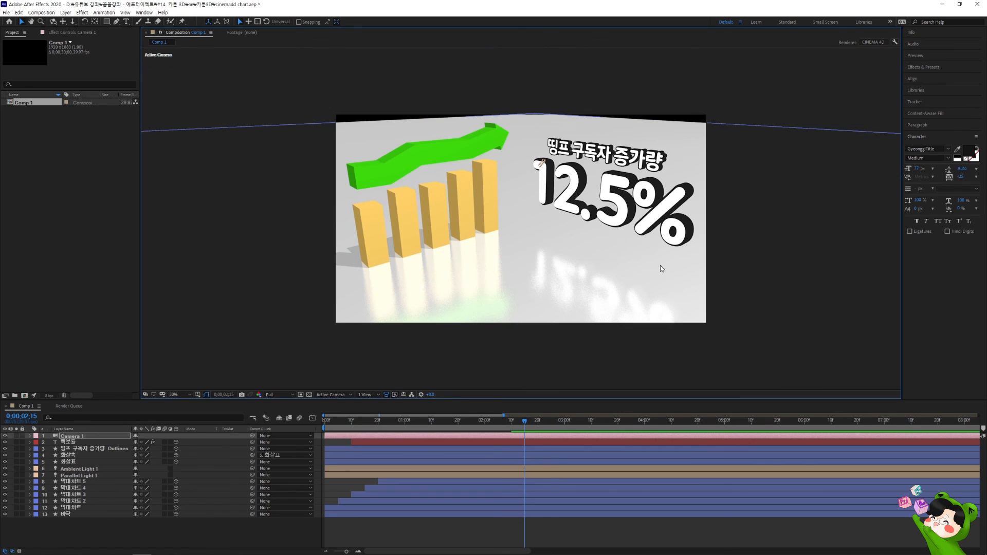
click(703, 204)
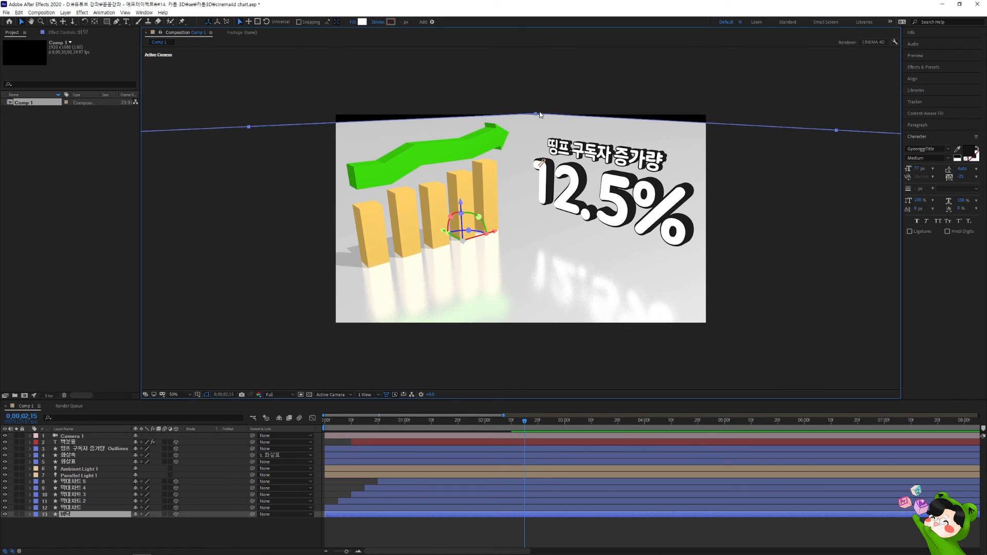
drag(537, 114, 536, 104)
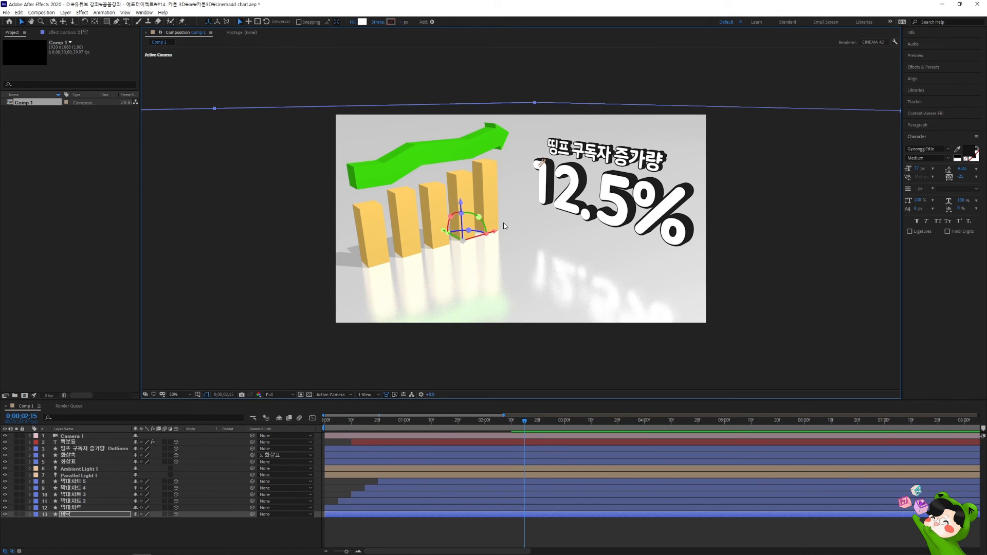
- Pan the camera so the chart and text sit slightly lower in the frame, and deselect the floor layer
scroll(504, 223, up, 3)
drag(519, 207, 518, 220)
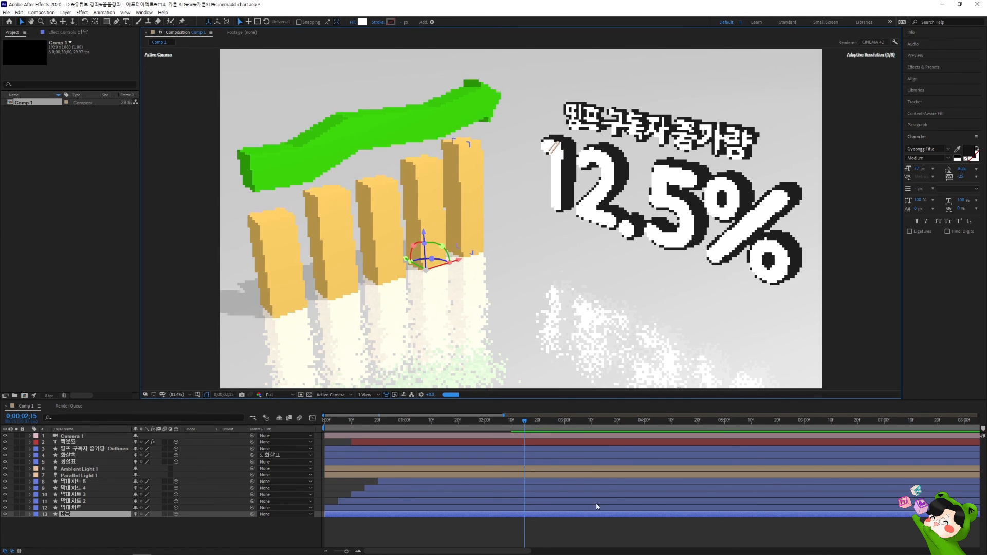
click(585, 535)
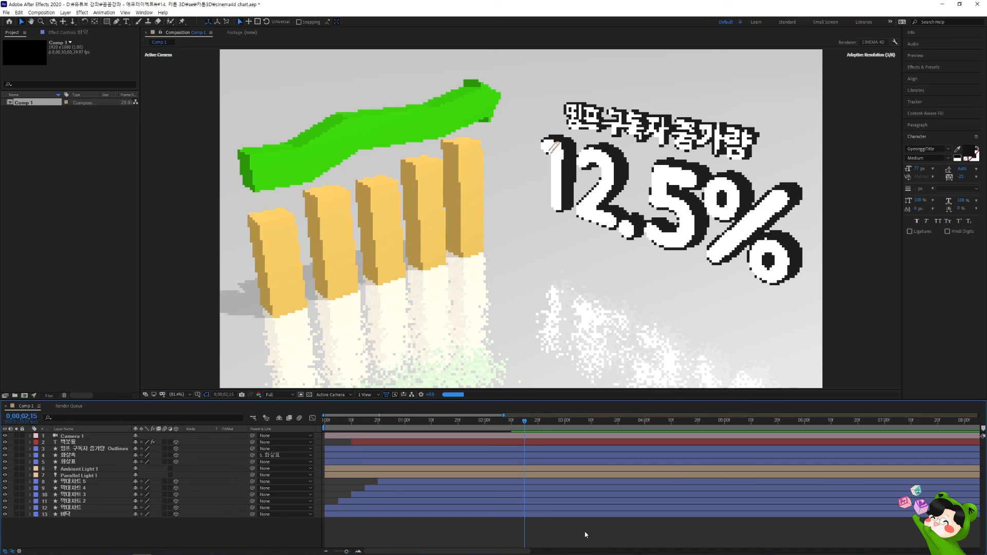